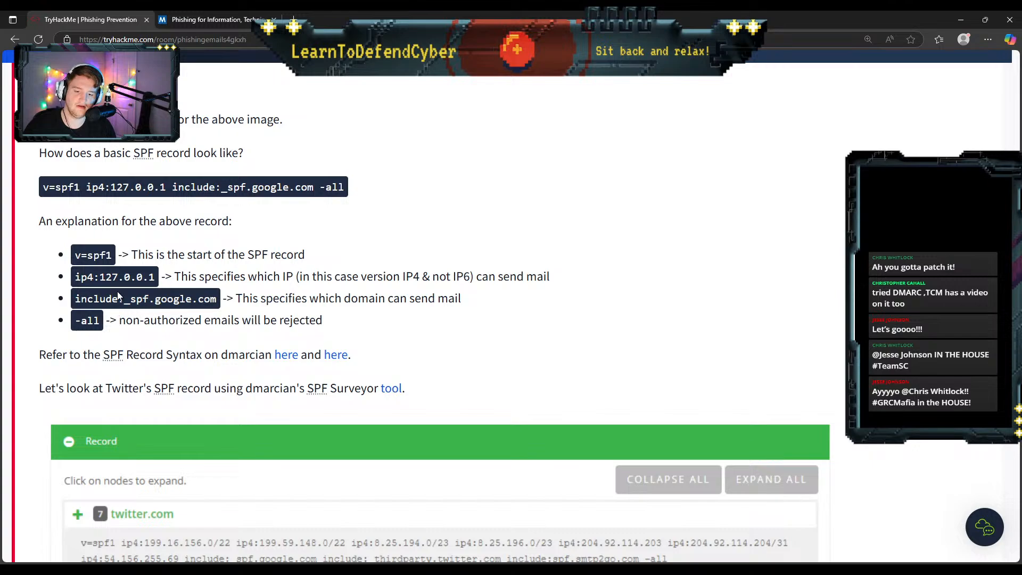
Step: Open both dmarcian SPF Record Syntax references in new tabs and close the Phishing for Information page to reach the syntax guide
left_click_drag(122, 297, 198, 298)
left_click(186, 311)
scroll(189, 313, "down", 1)
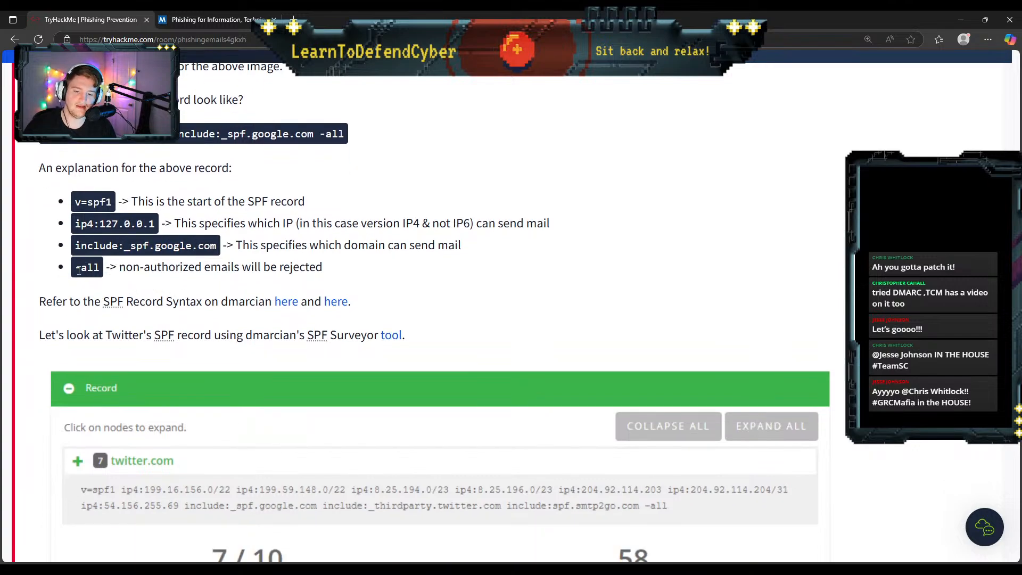
middle_click(282, 305)
middle_click(335, 304)
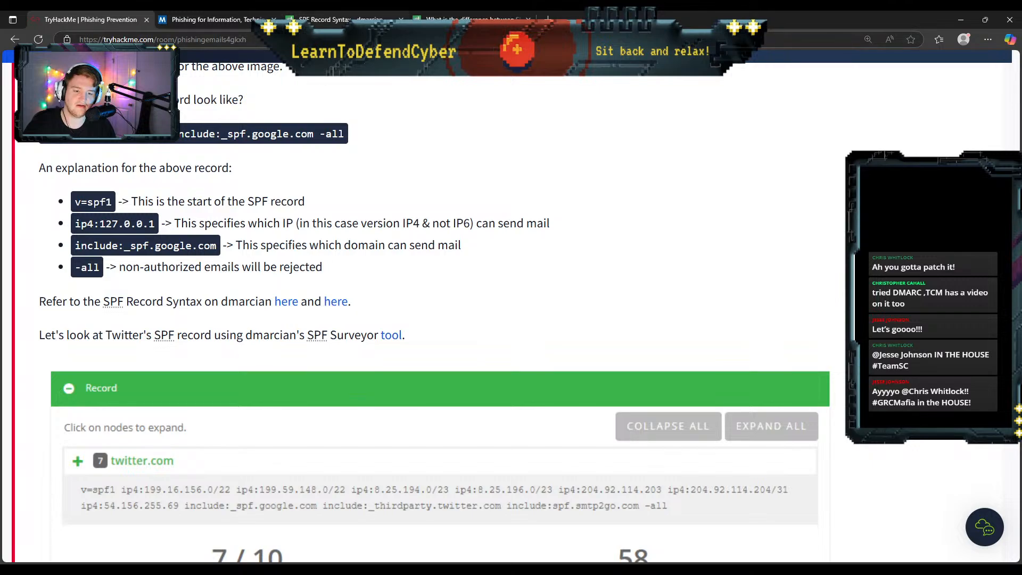
left_click(260, 17)
left_click(274, 20)
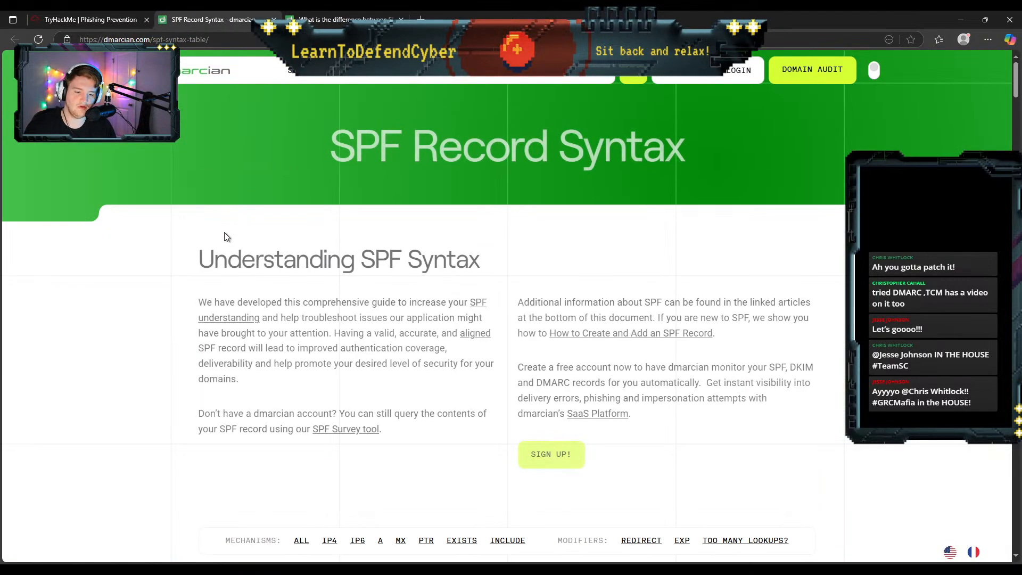
Step: Review the SPF mechanism qualifiers and the table of evaluation results in dmarcian's syntax guide, then return to the TryHackMe room
scroll(219, 228, "down", 2)
scroll(219, 228, "down", 5)
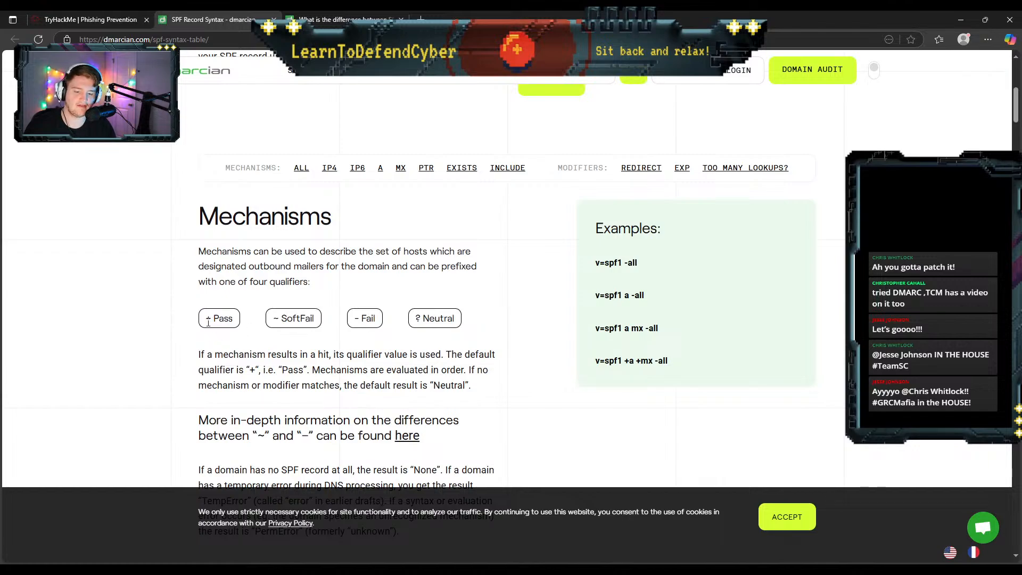
scroll(208, 322, "down", 10)
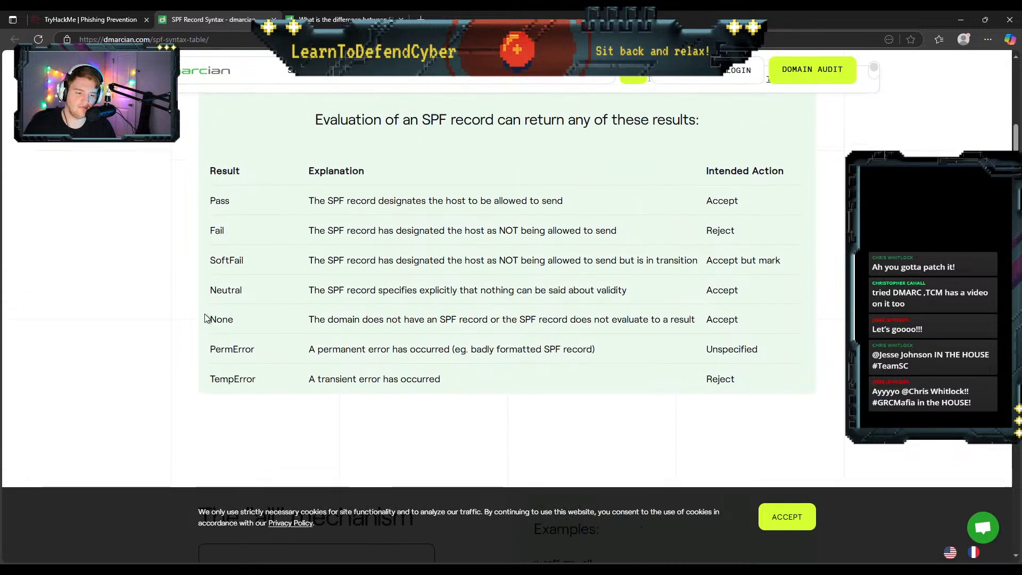
scroll(206, 317, "up", 1)
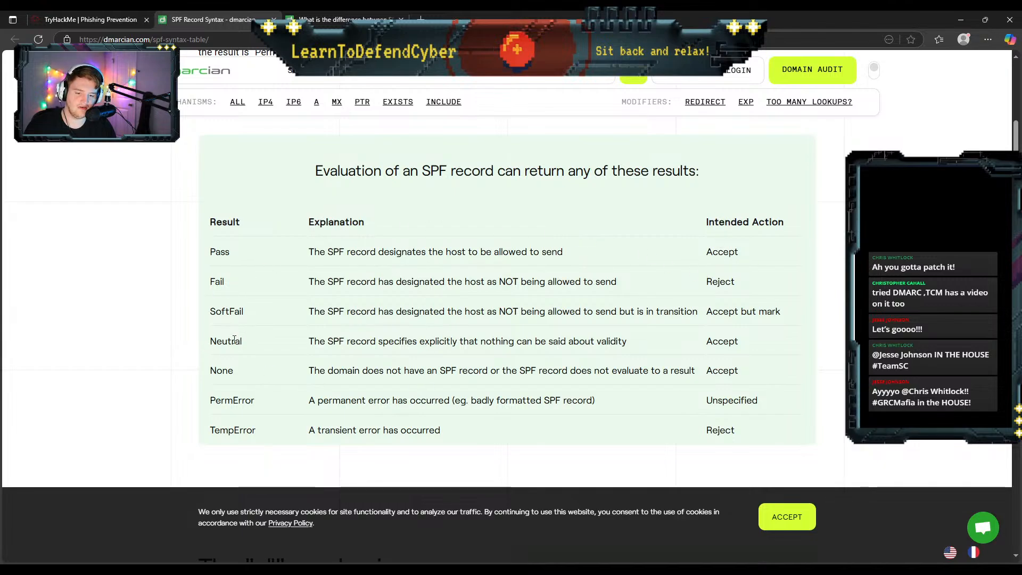
scroll(247, 375, "up", 5)
left_click(110, 12)
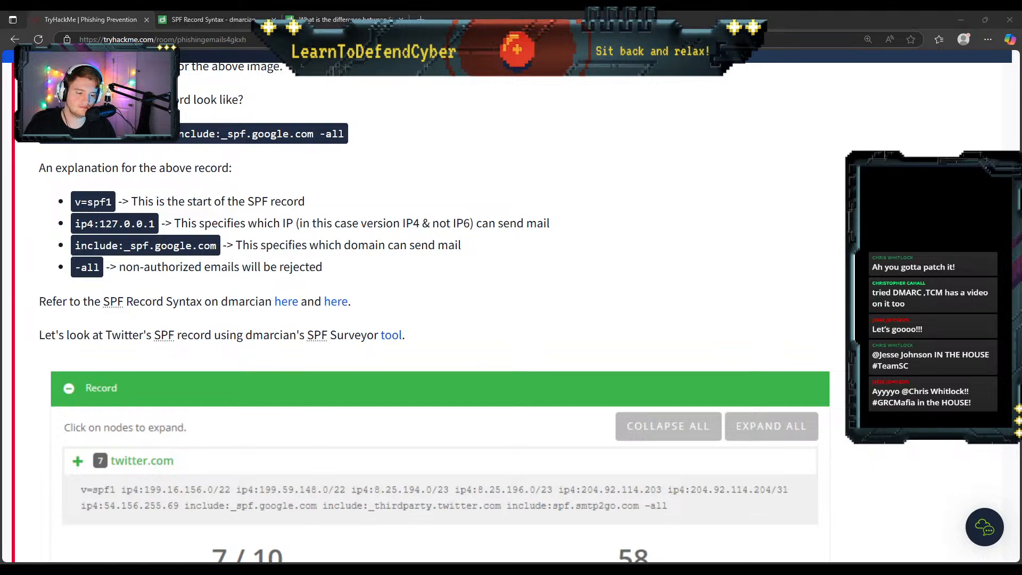
Step: Examine Twitter's SPF record in the SPF Surveyor sample image of the TryHackMe room
left_click(264, 484)
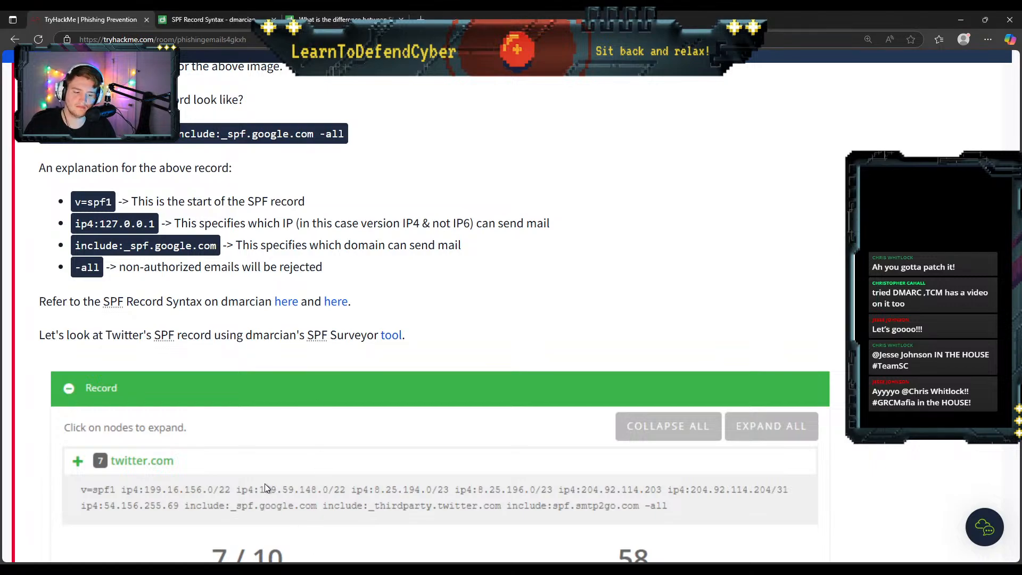
scroll(213, 387, "down", 3)
scroll(206, 376, "down", 5)
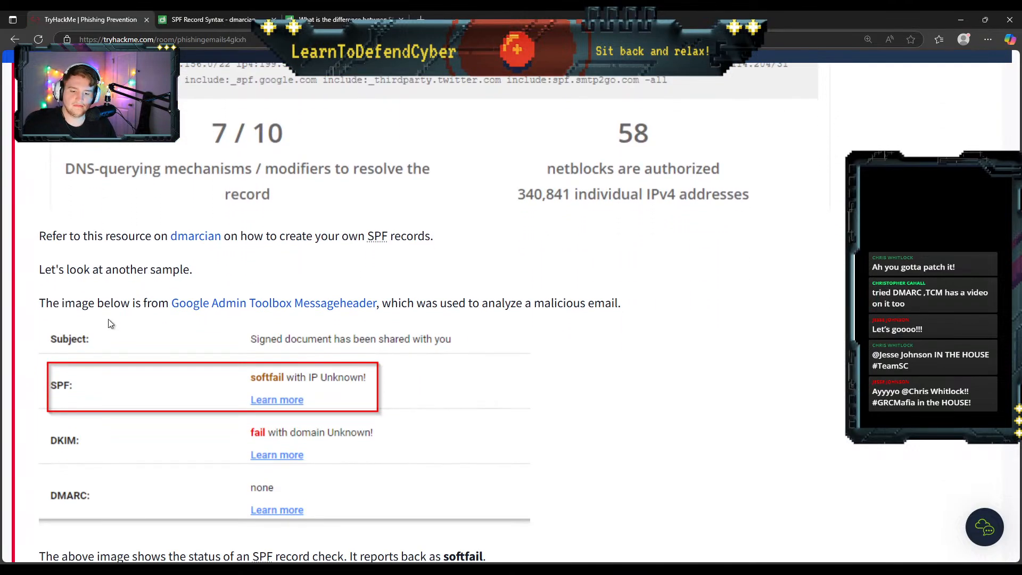
scroll(108, 319, "up", 4)
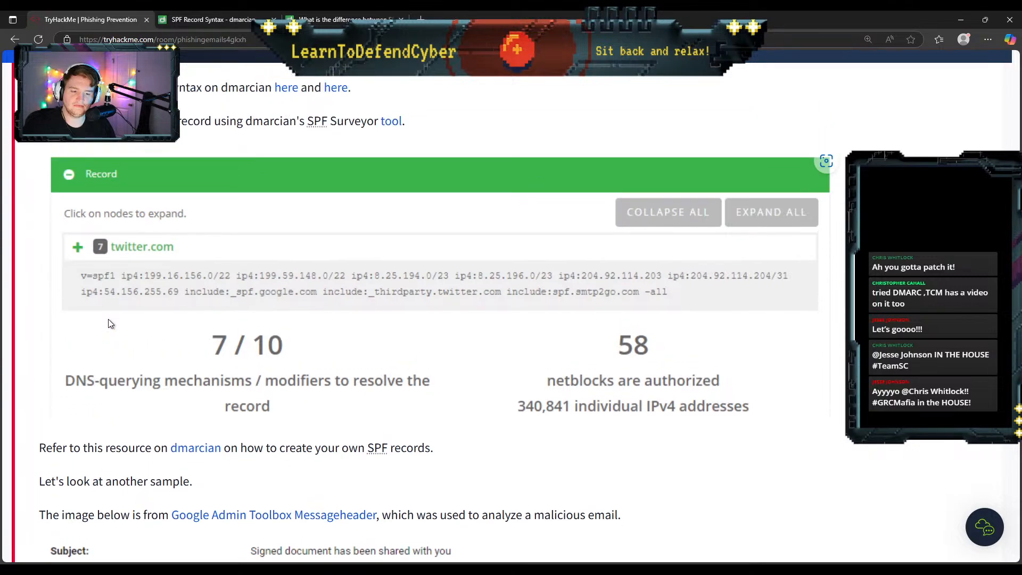
scroll(109, 255, "up", 2)
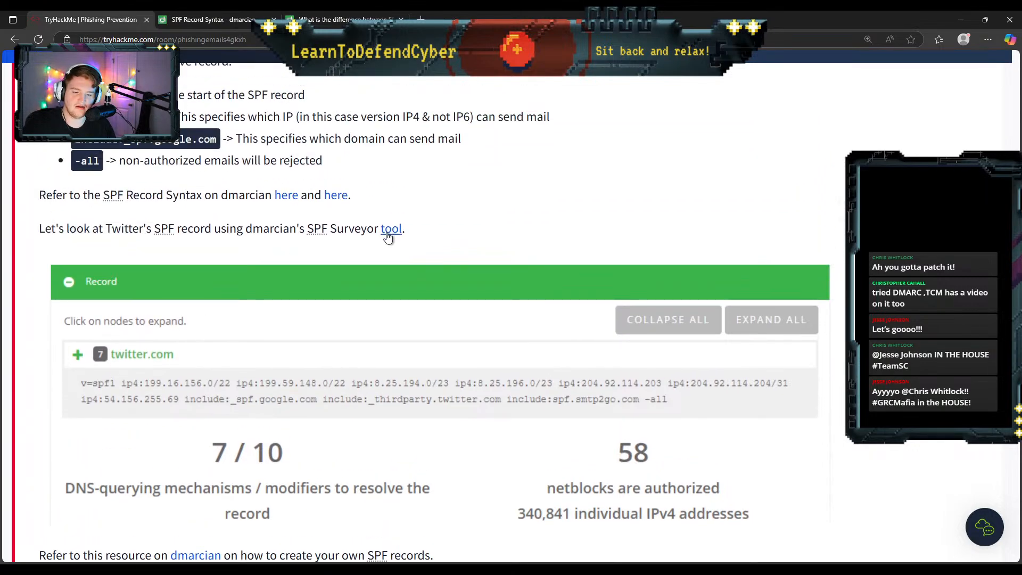
scroll(275, 410, "down", 1)
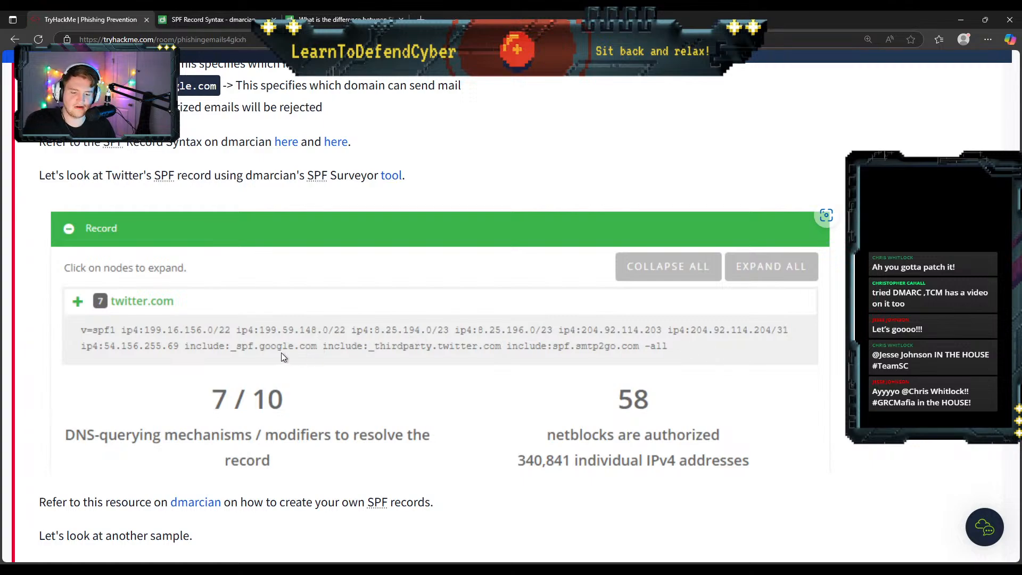
scroll(283, 353, "down", 2)
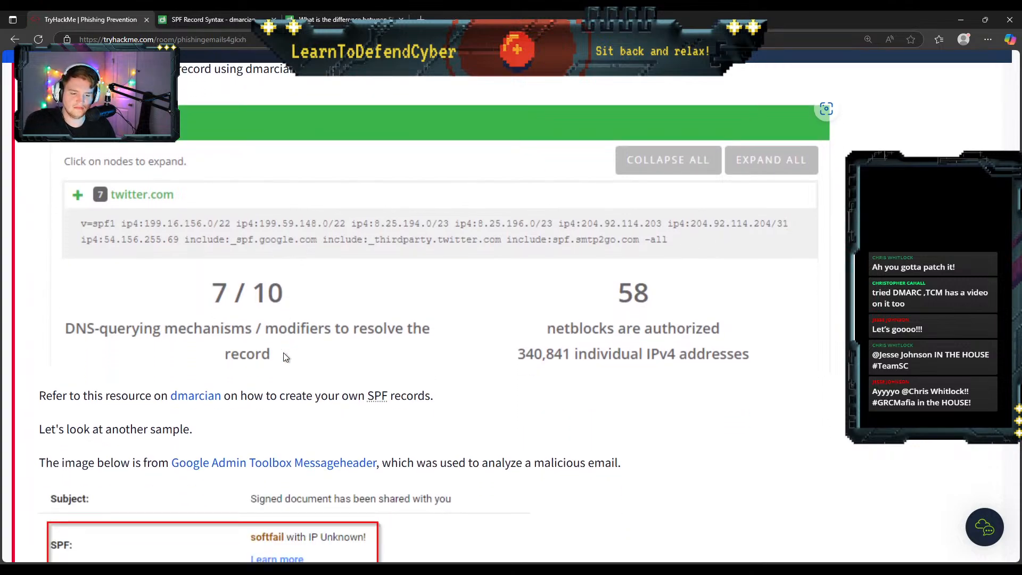
Step: Examine the Google Admin Toolbox Messageheader sample and its SPF check status for the malicious email
scroll(285, 357, "down", 1)
scroll(283, 355, "down", 2)
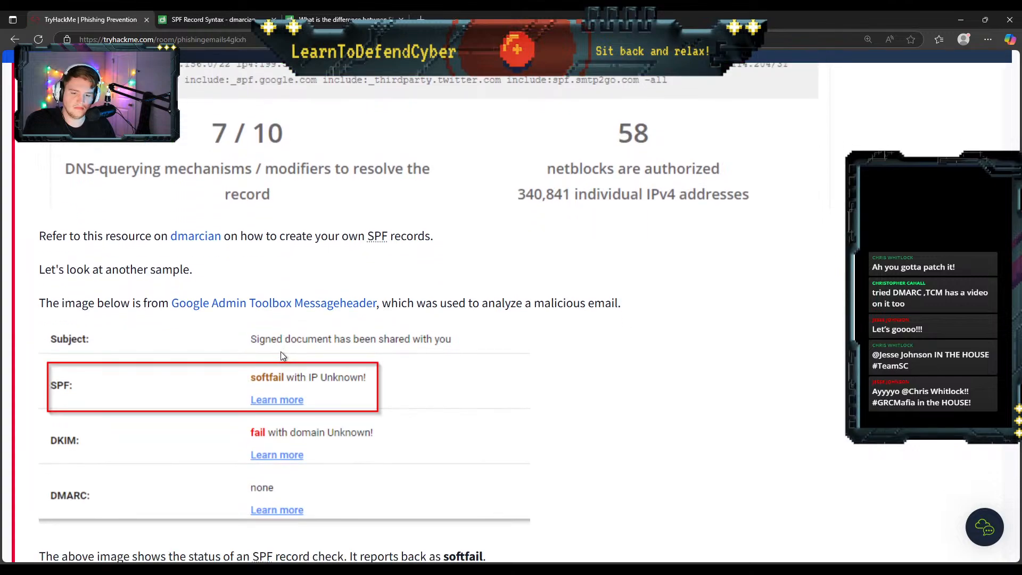
scroll(128, 261, "down", 2)
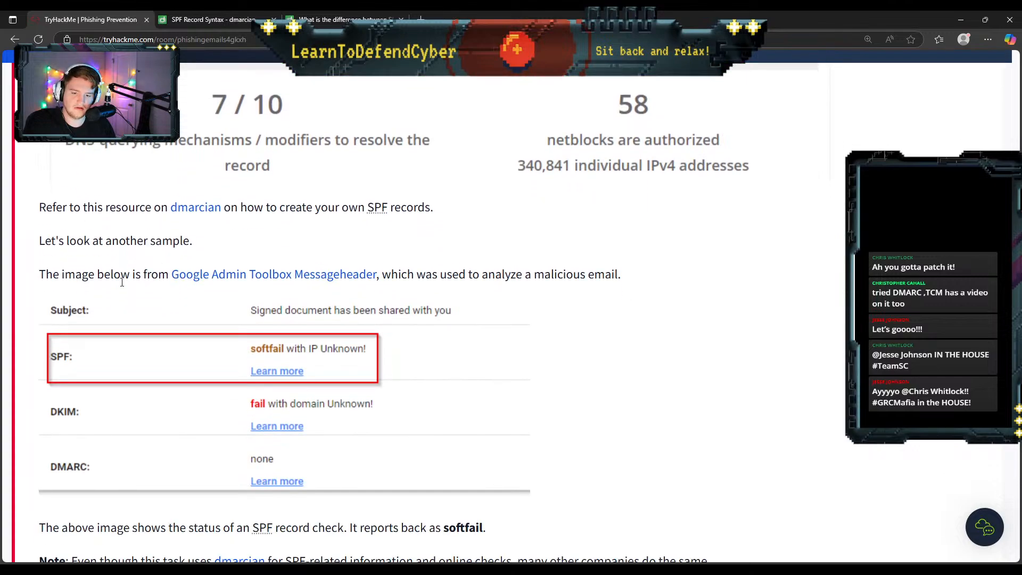
scroll(160, 245, "up", 2)
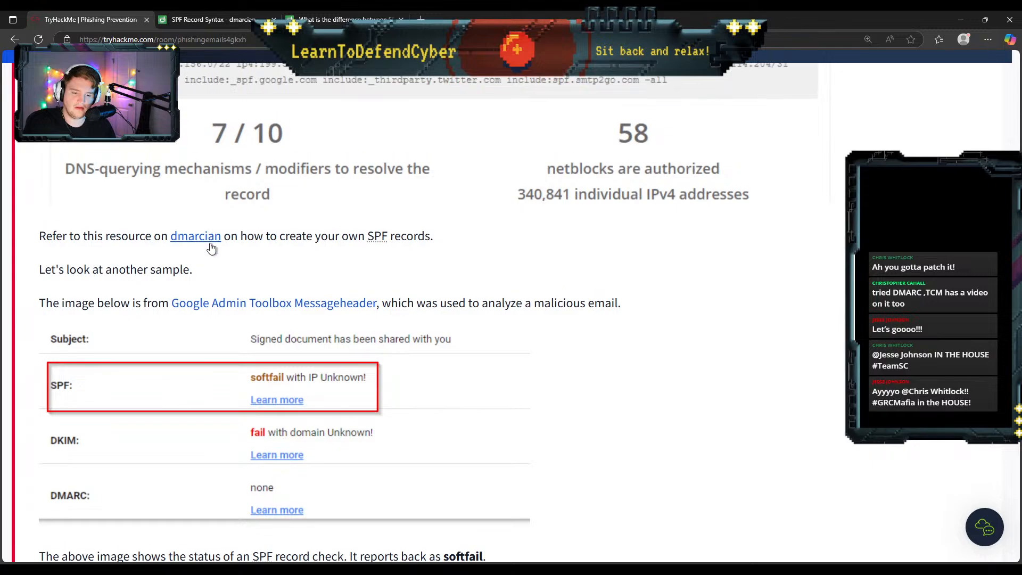
scroll(206, 248, "down", 2)
scroll(206, 248, "up", 5)
scroll(206, 248, "down", 7)
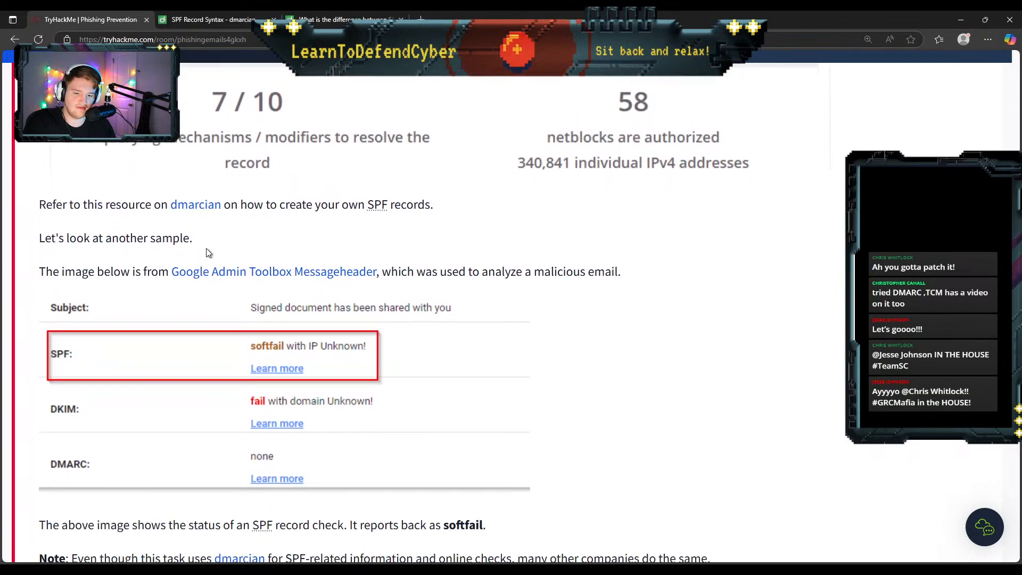
scroll(228, 231, "up", 1)
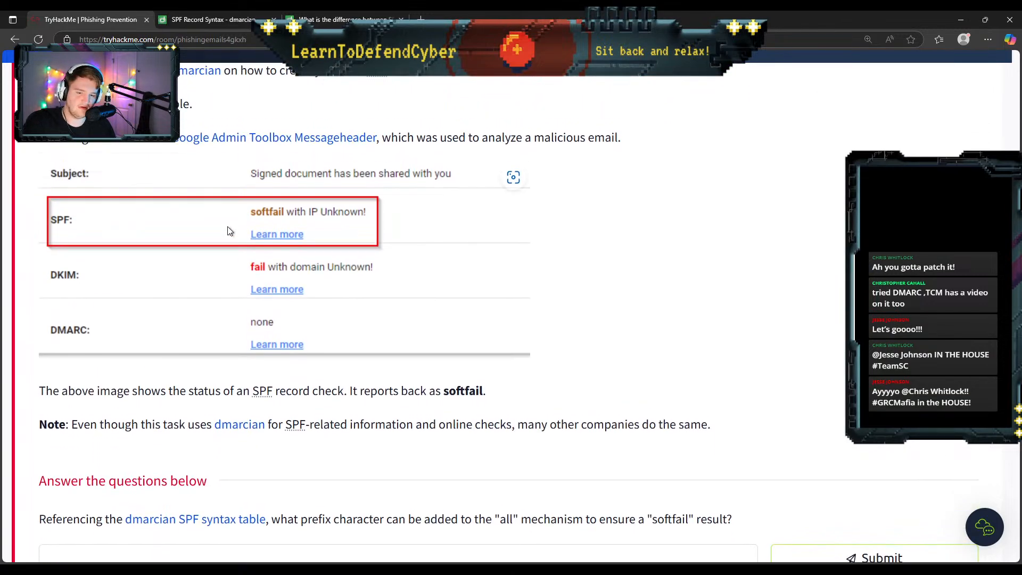
scroll(230, 228, "up", 1)
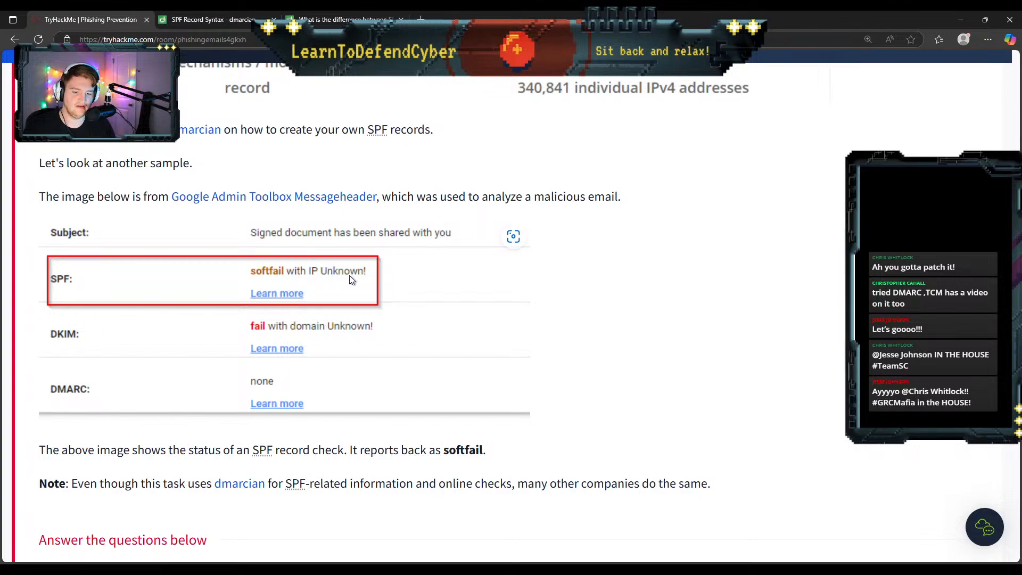
Step: Check the intended action for SoftFail in dmarcian's SPF evaluation results table and return to the TryHackMe room
left_click(215, 20)
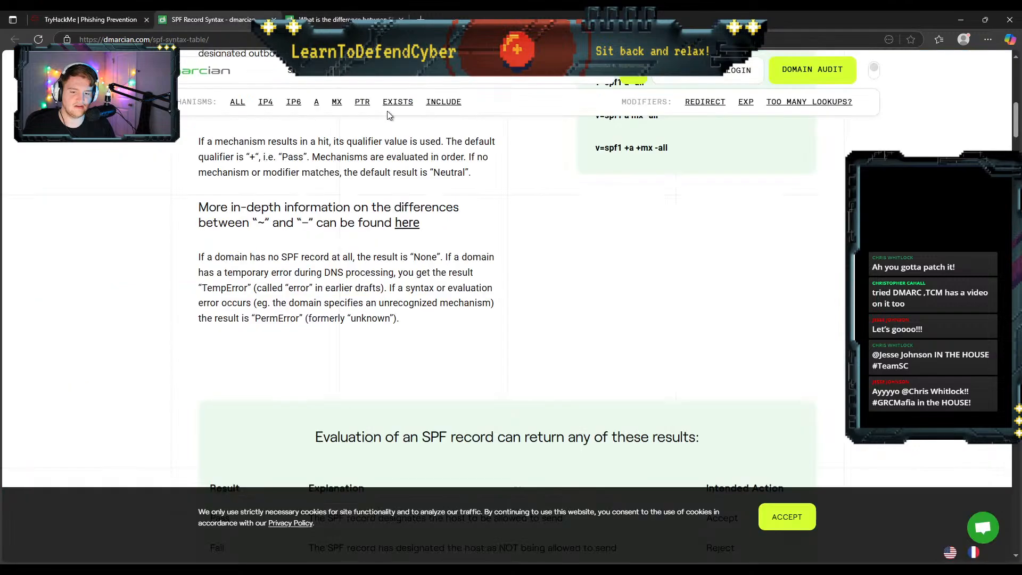
scroll(503, 235, "down", 4)
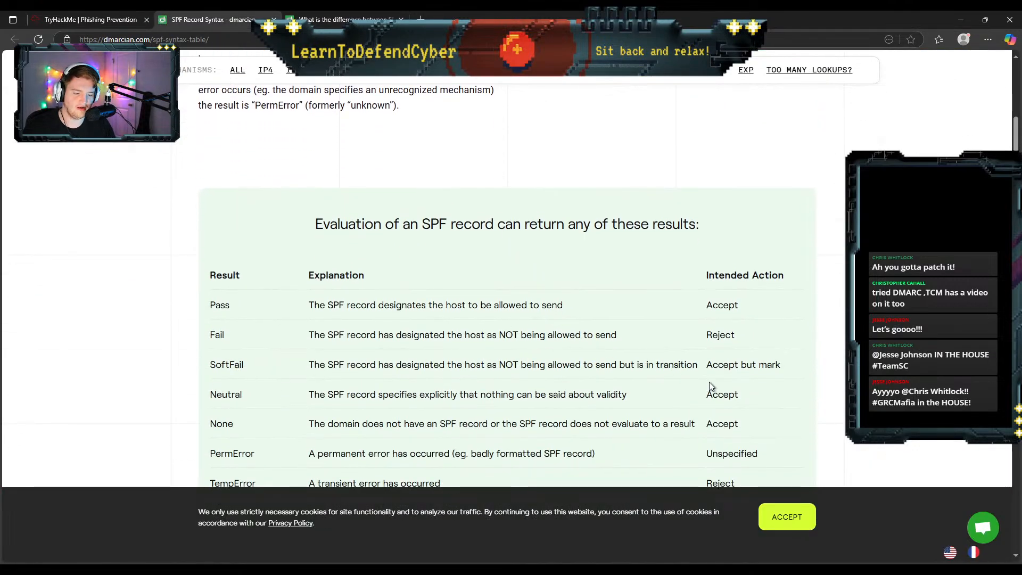
left_click(91, 13)
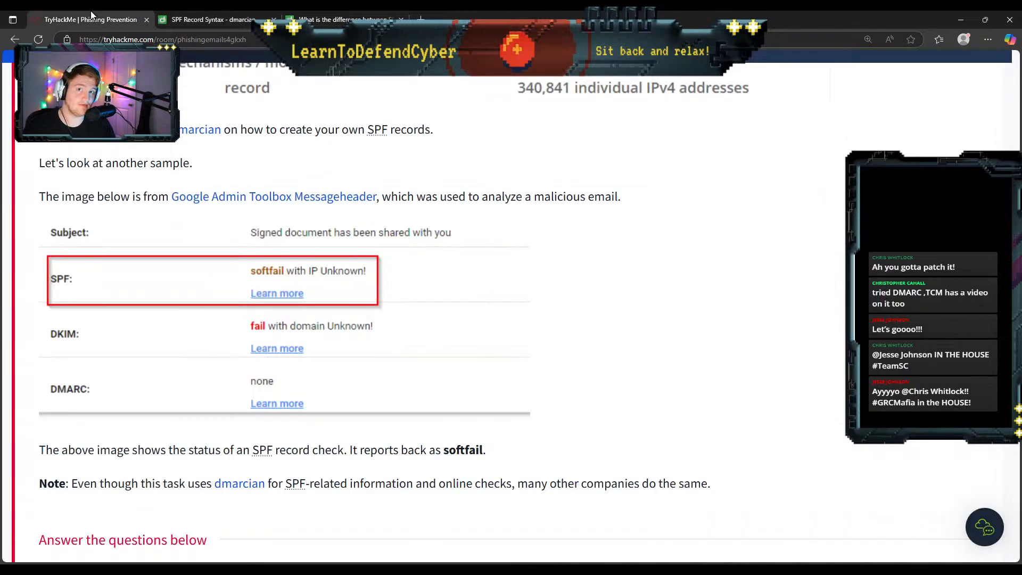
Step: Submit "~" as the answer for the prefix character that gives the "all" mechanism a softfail result
scroll(305, 313, "down", 3)
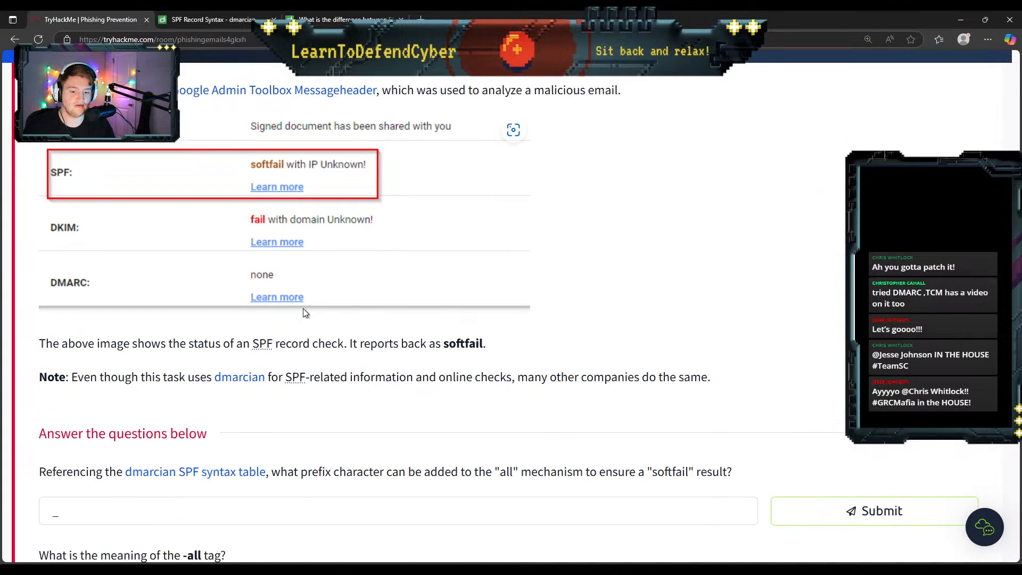
scroll(298, 260, "down", 1)
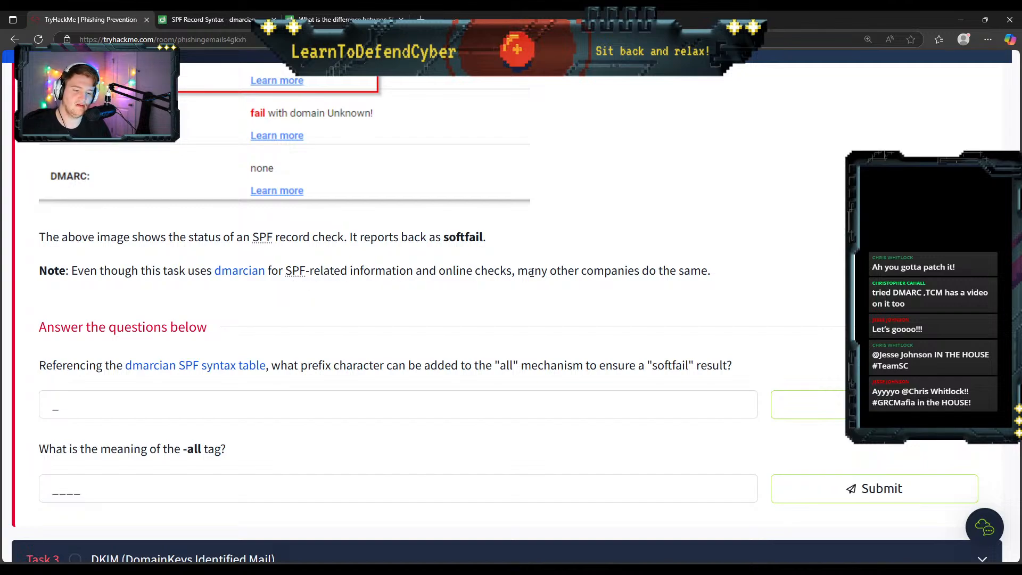
scroll(687, 277, "down", 1)
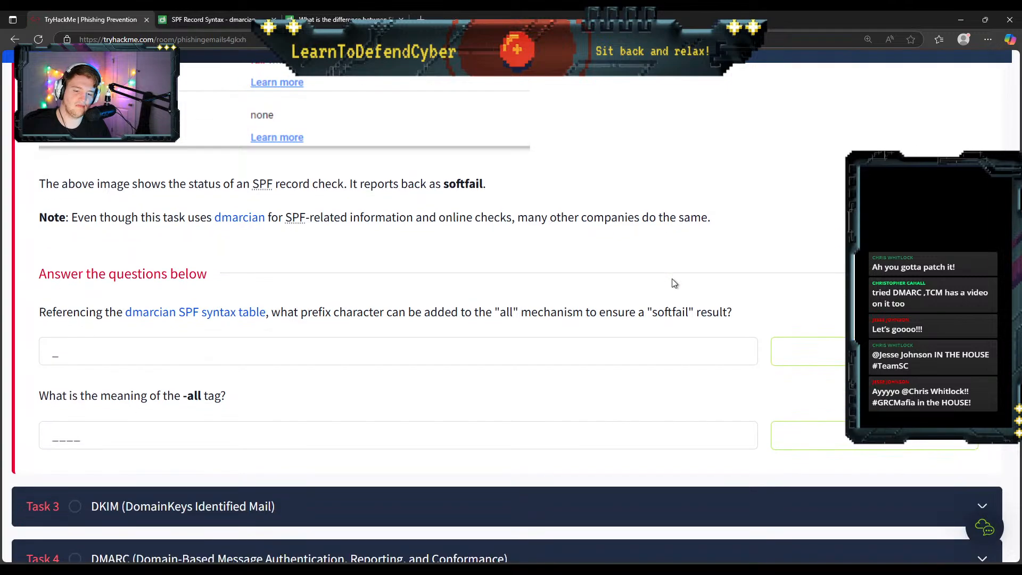
scroll(281, 291, "down", 1)
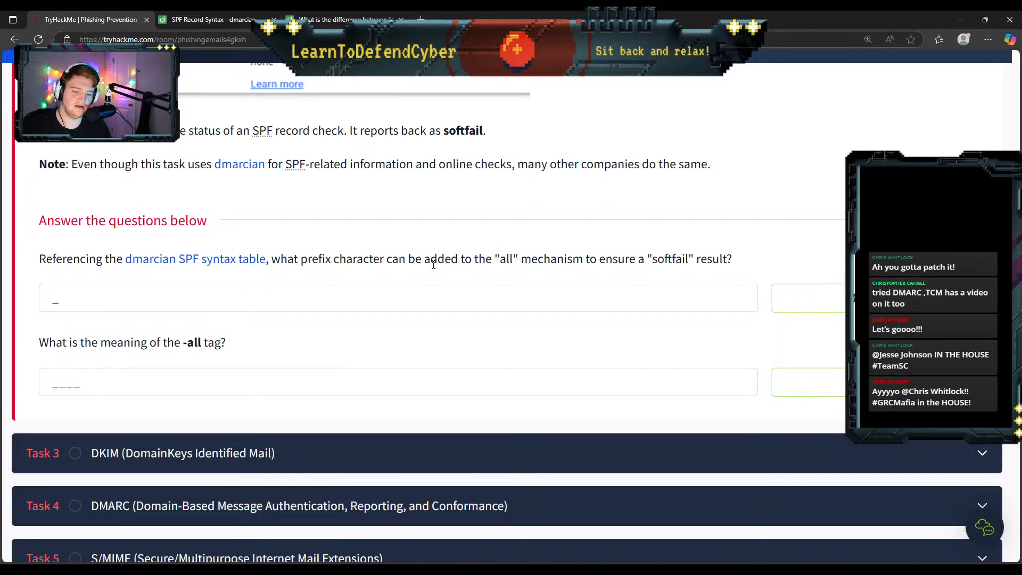
left_click(616, 301)
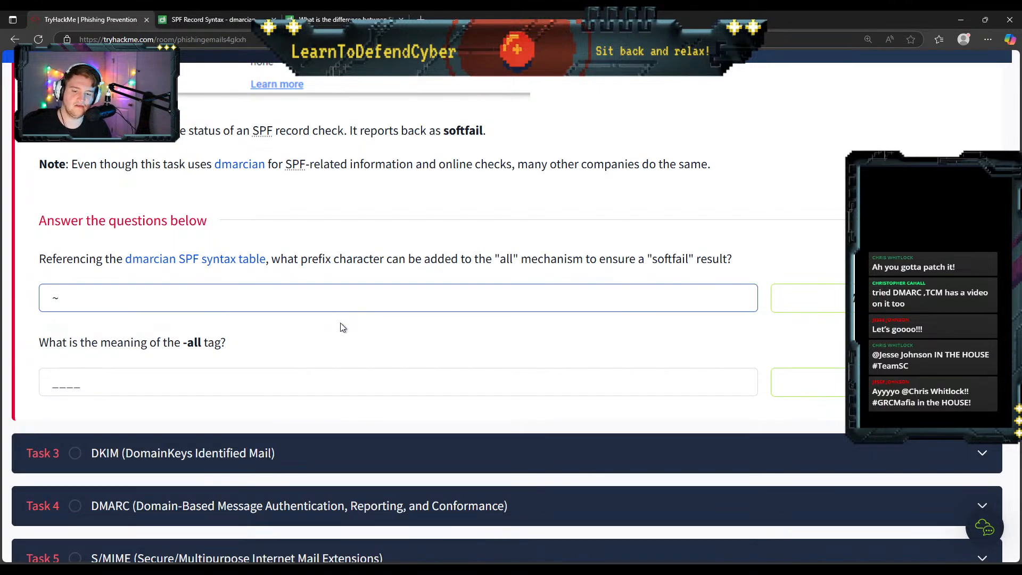
key("Return")
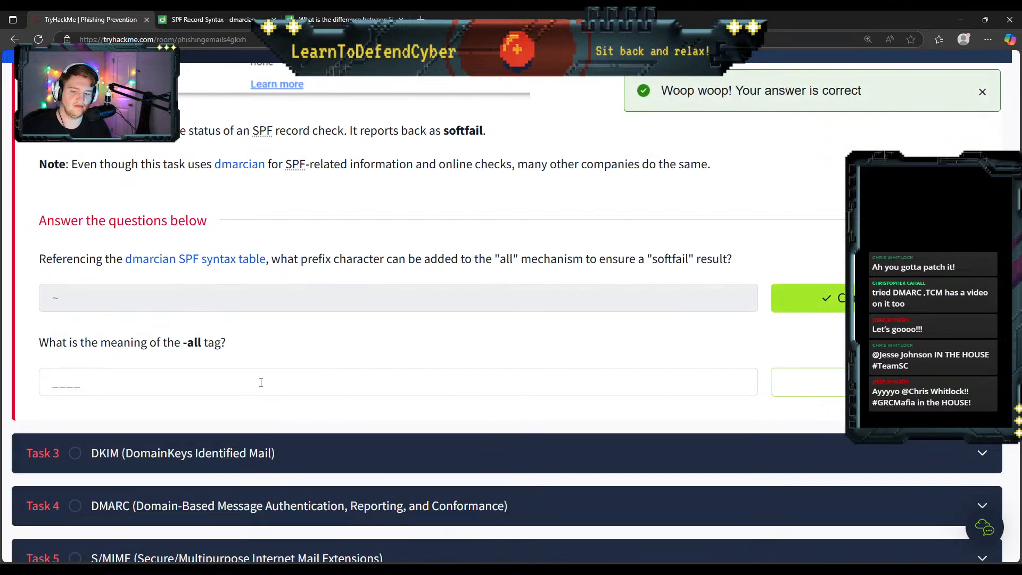
Step: Look up the meaning of the -all tag in the room text and dmarcian's results table, and submit "fail" as the answer
left_click(231, 385)
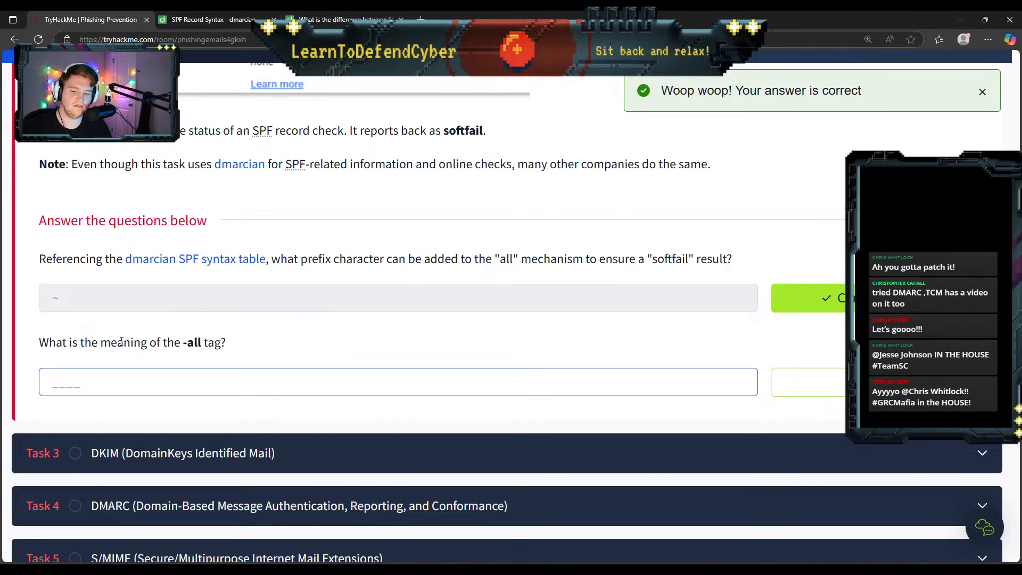
scroll(212, 346, "up", 15)
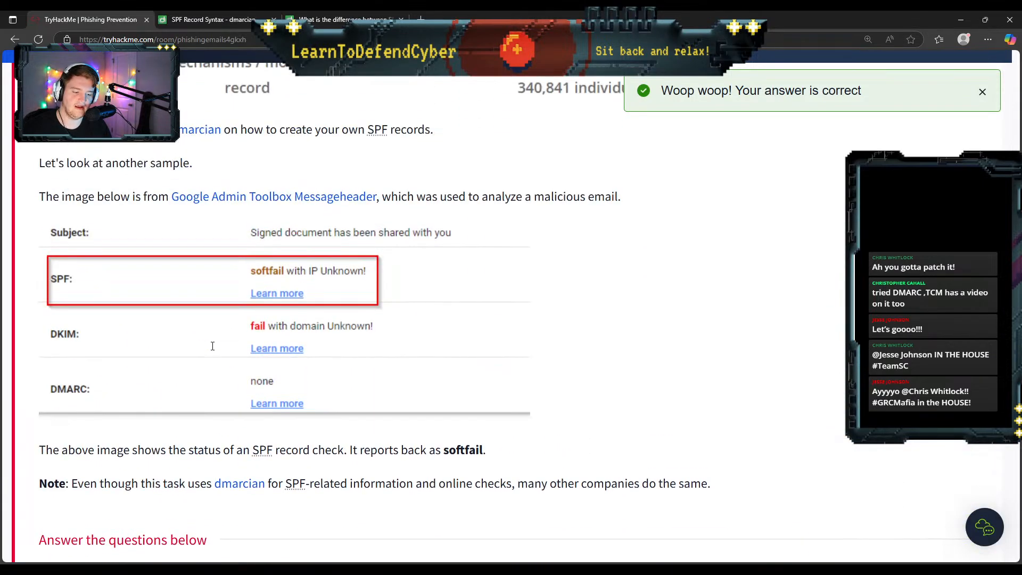
scroll(213, 345, "up", 1)
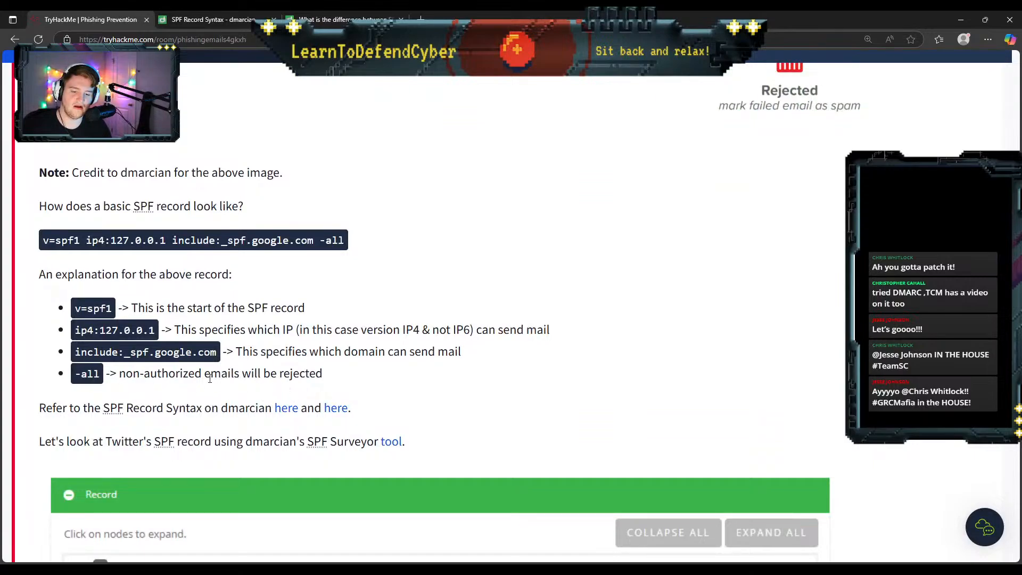
scroll(272, 377, "down", 15)
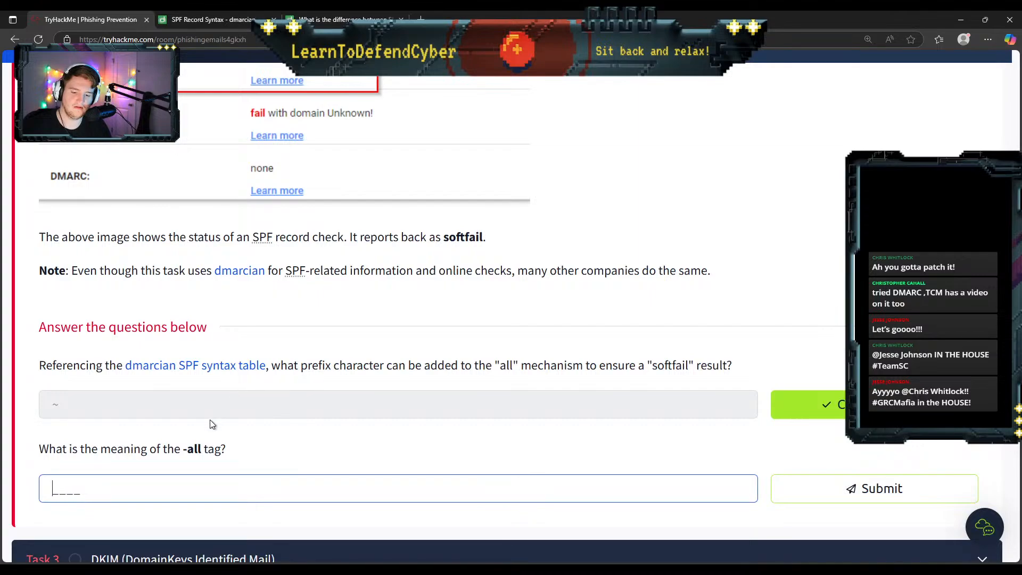
left_click(226, 14)
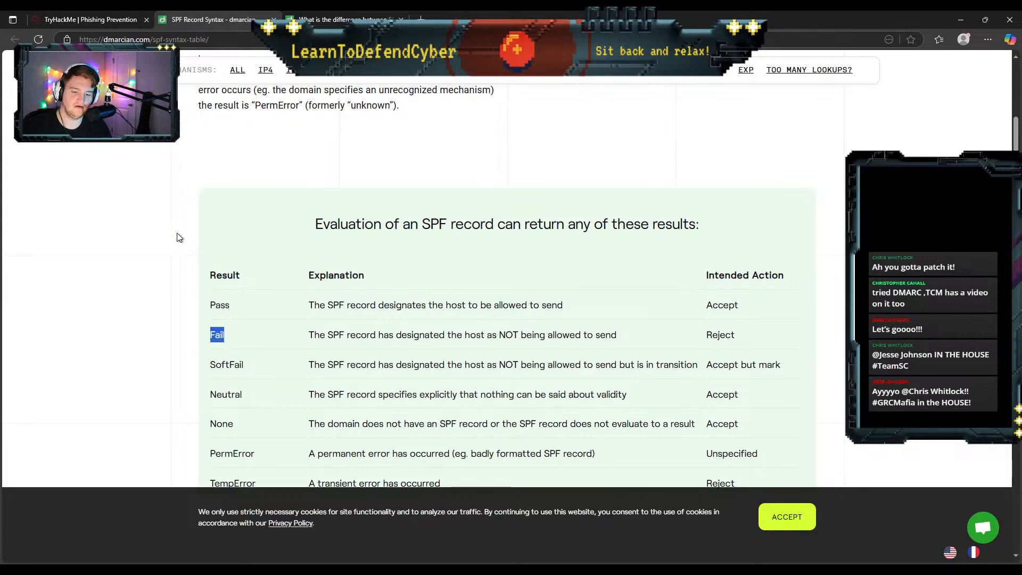
left_click(113, 16)
type("fail")
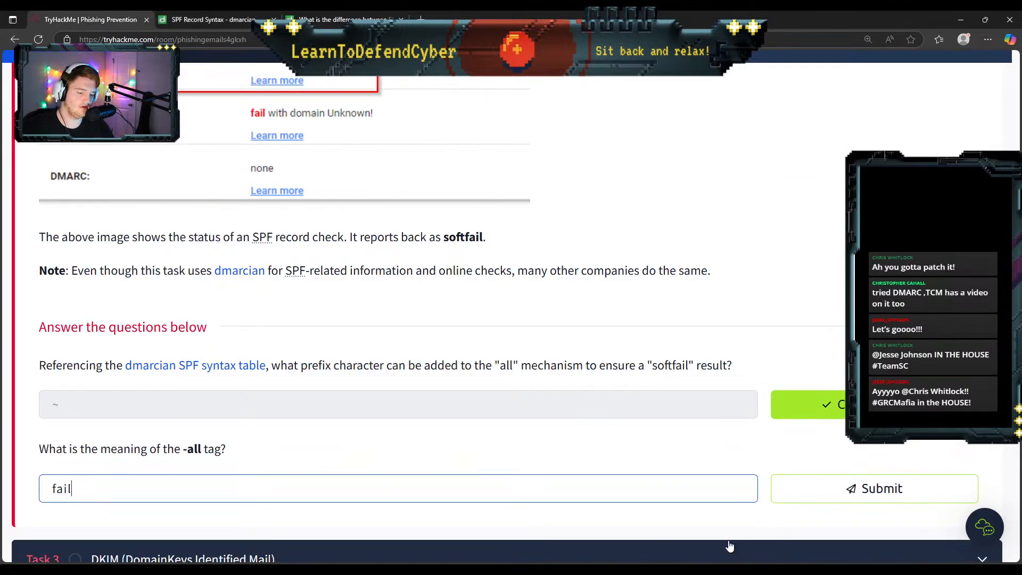
key("Return")
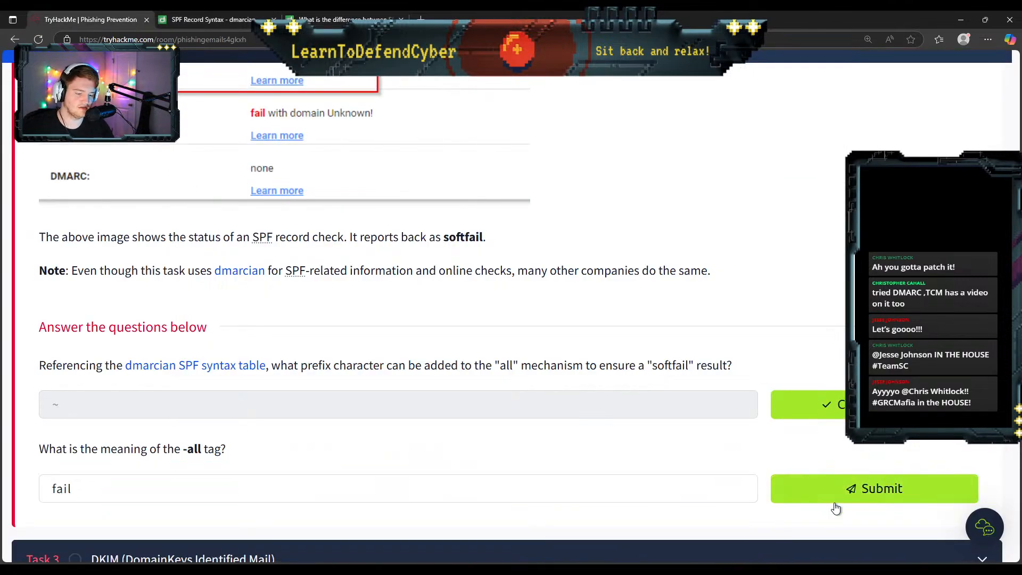
Step: Open Task 3 on DKIM and read its definition, the sample DKIM record with its tag explanations, and the email header snippet
scroll(649, 474, "down", 3)
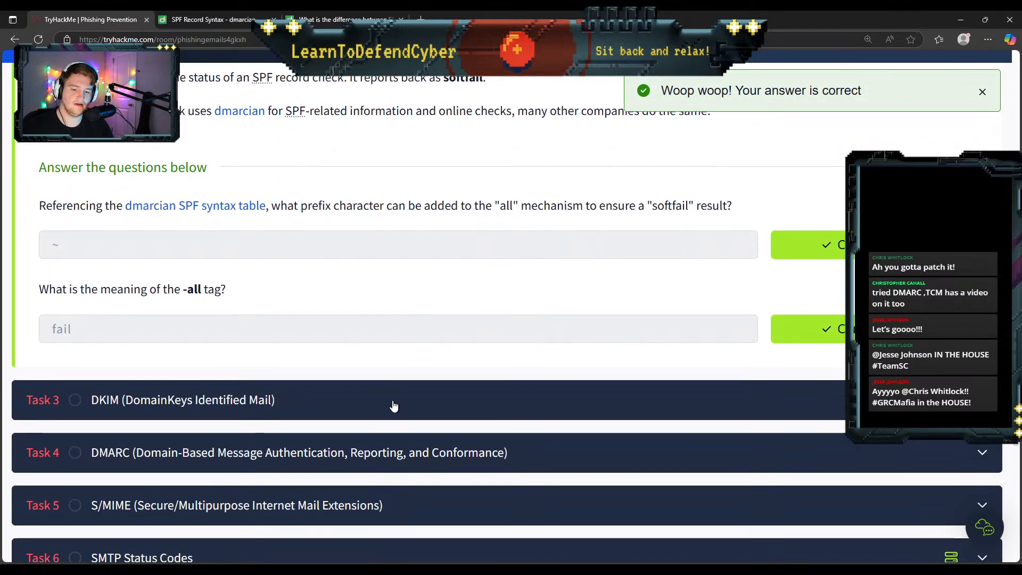
left_click(407, 404)
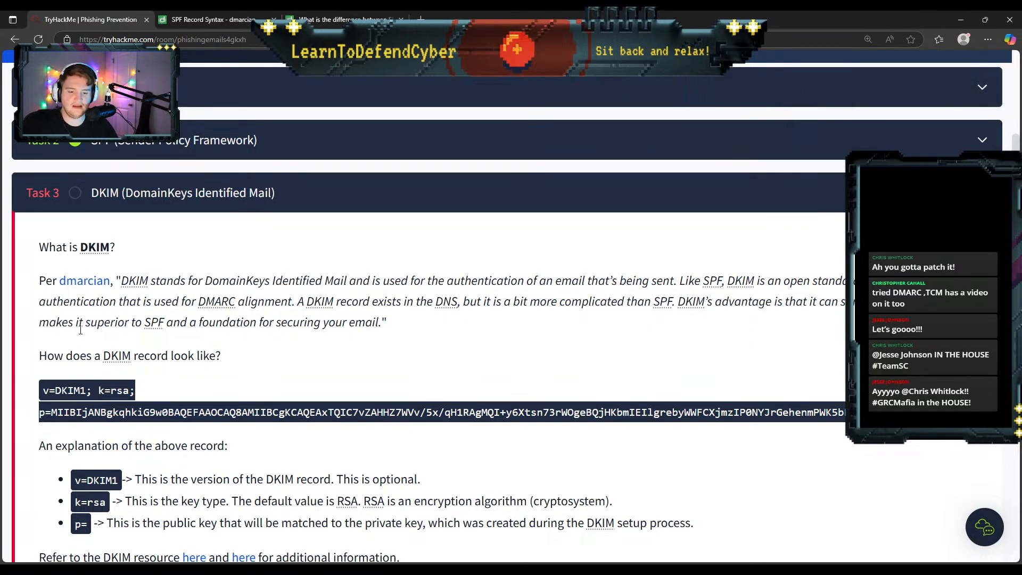
scroll(330, 351, "down", 1)
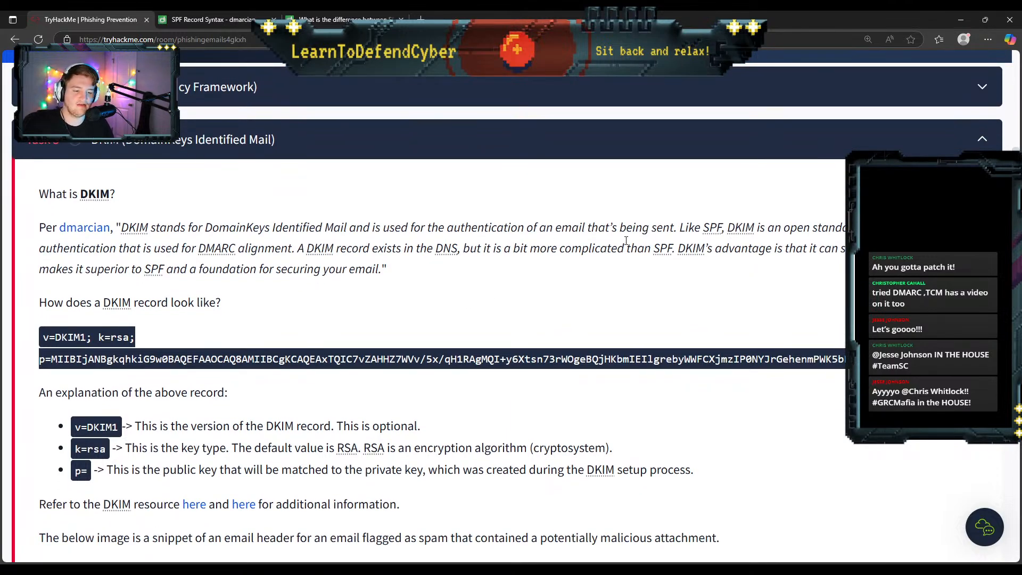
scroll(417, 259, "down", 1)
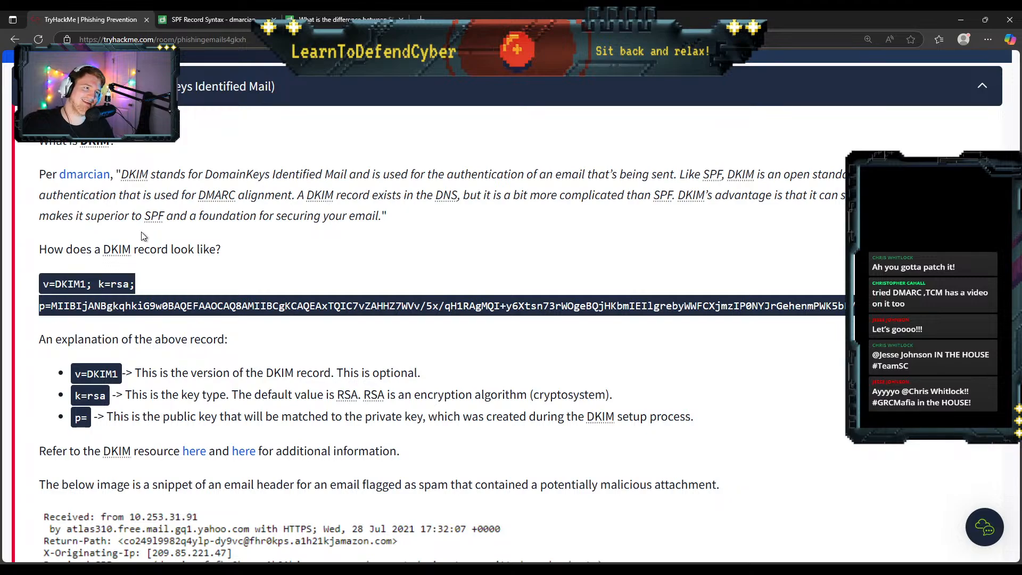
scroll(120, 283, "down", 1)
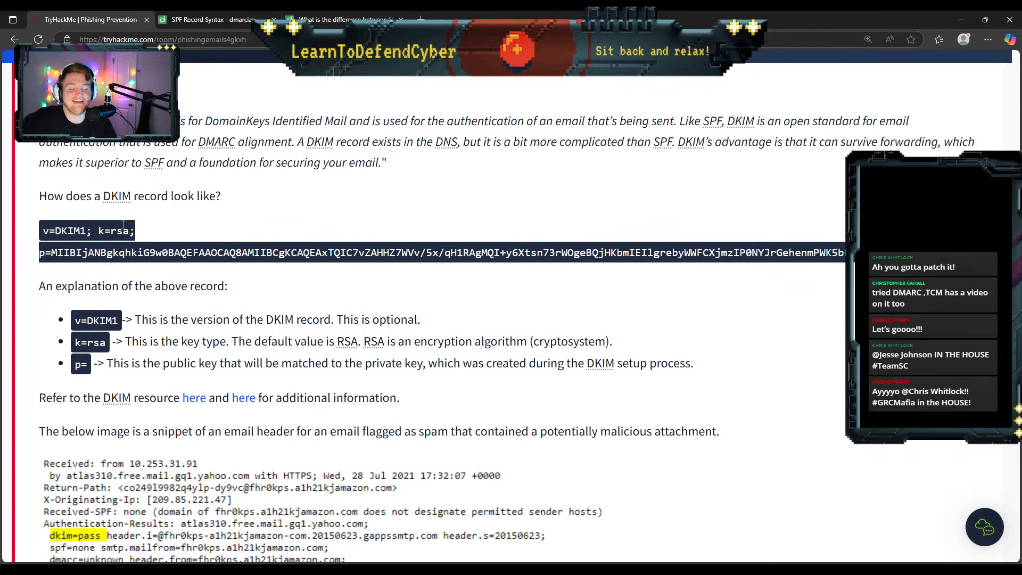
scroll(116, 261, "up", 1)
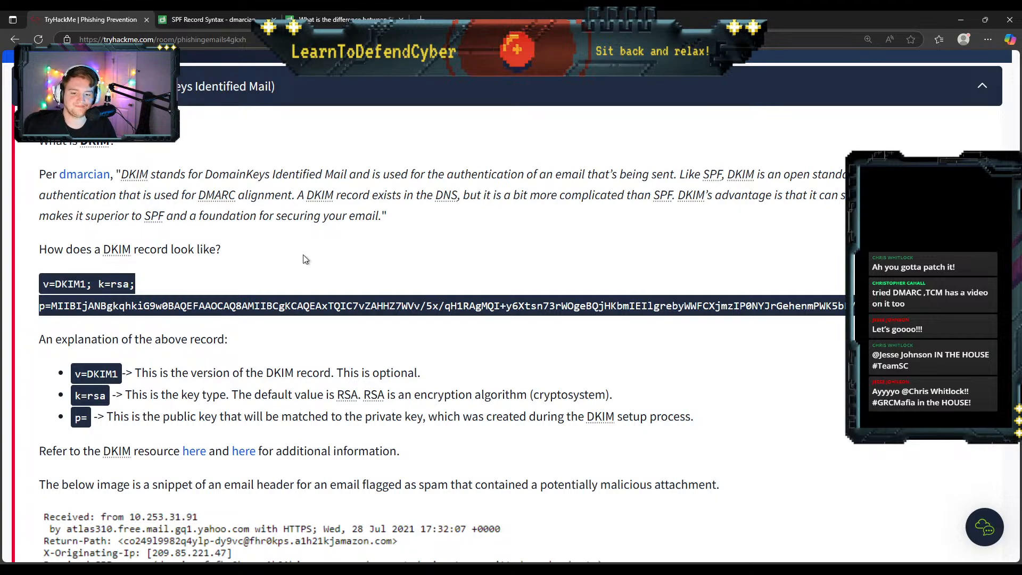
scroll(305, 259, "down", 2)
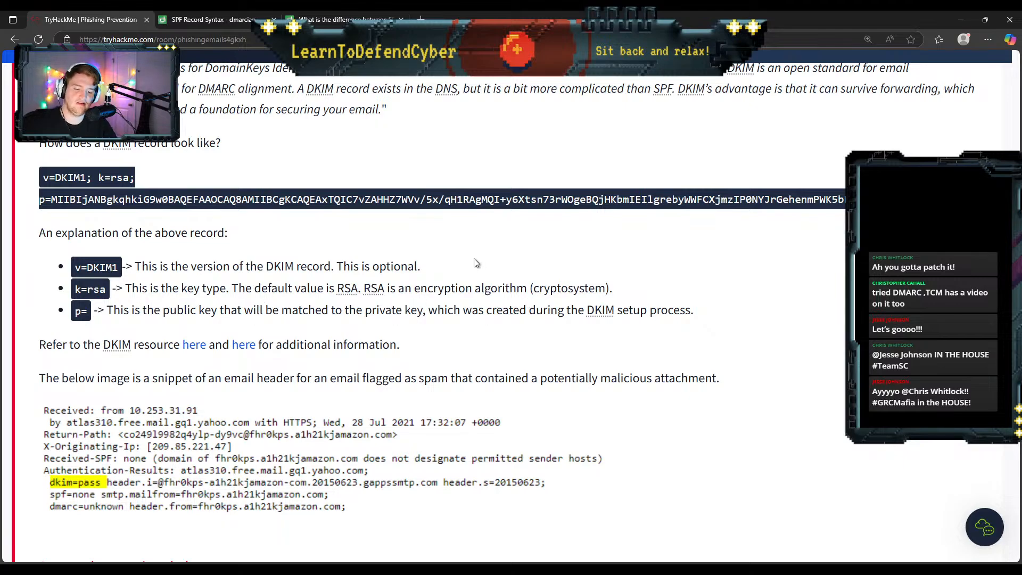
scroll(475, 262, "down", 2)
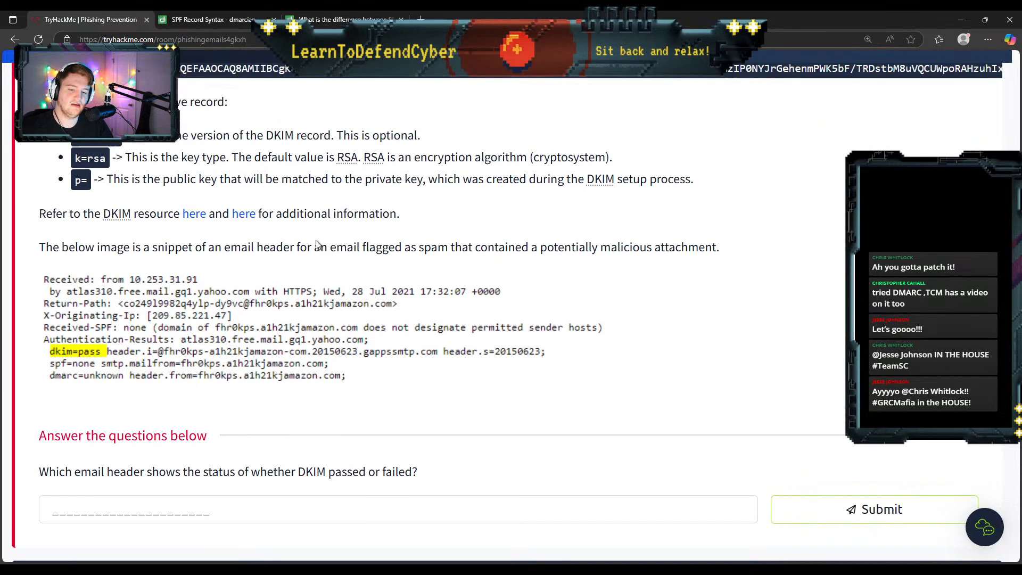
scroll(129, 318, "up", 1)
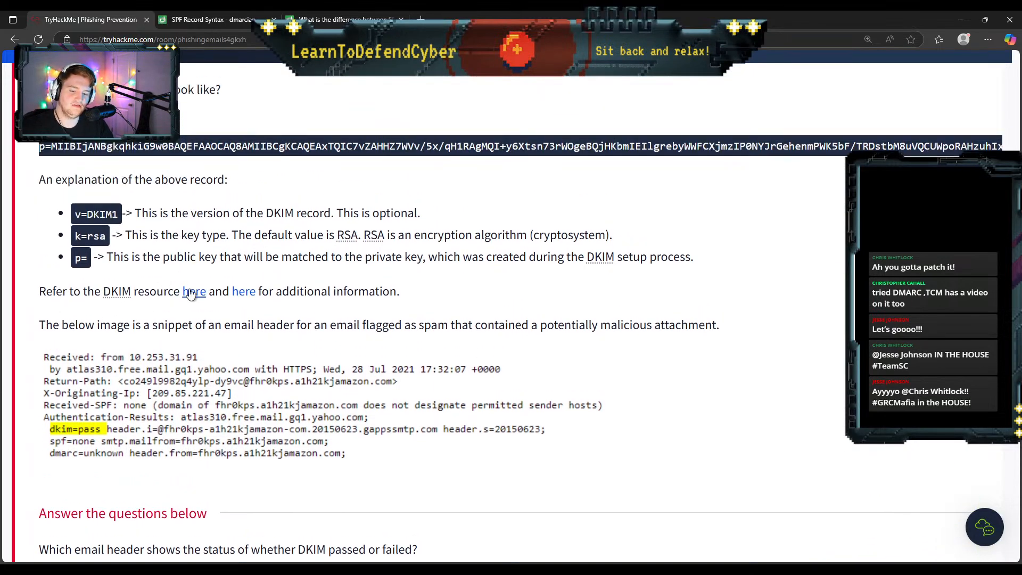
Step: Close the two dmarcian SPF pages and open the first DKIM resource linked in the task in a new tab
left_click(274, 20)
left_click(273, 20)
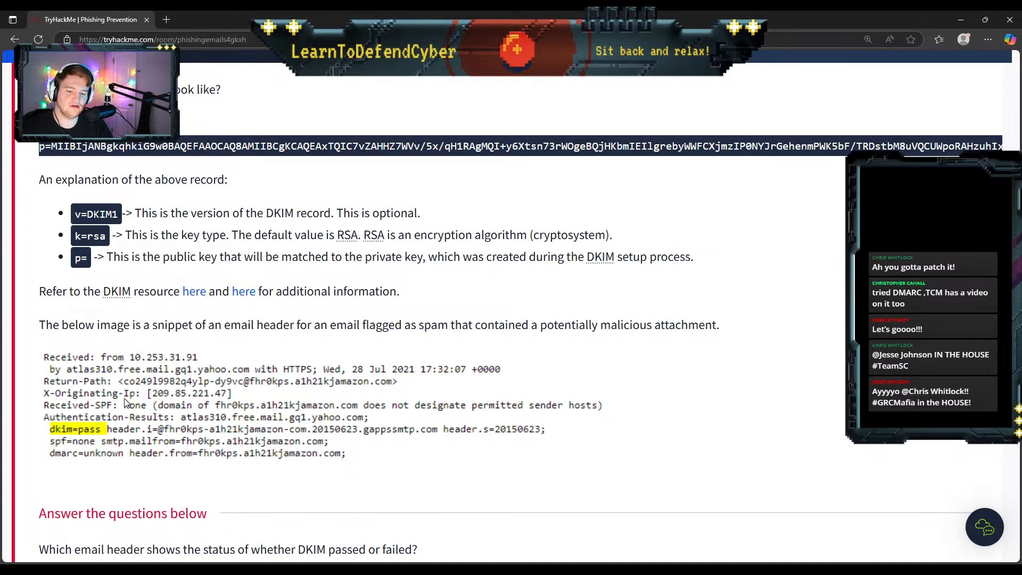
middle_click(194, 293)
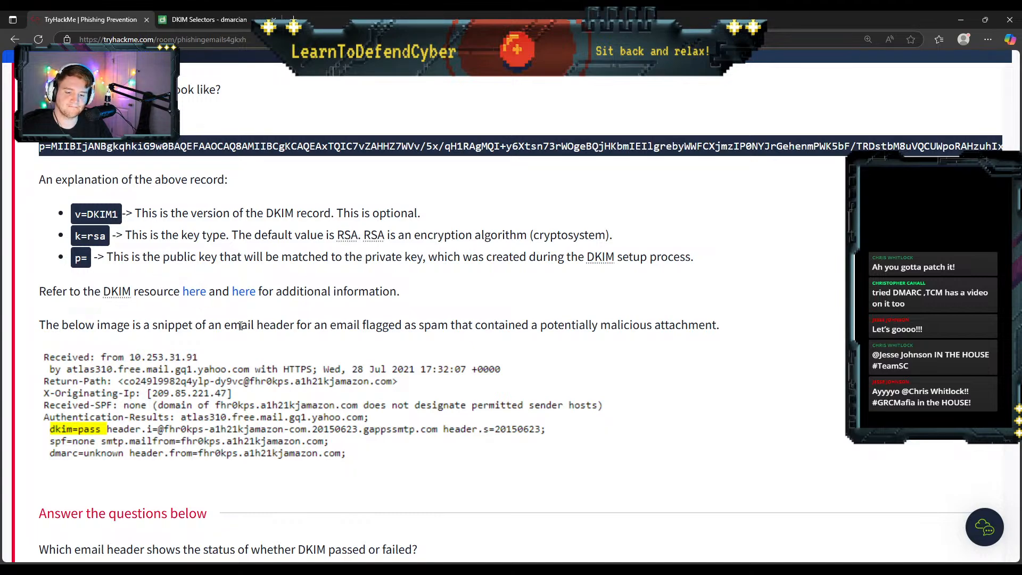
Step: Examine the spam email's header snippet and the Task 3 question, and reread the DKIM definition and record explanation
scroll(244, 323, "down", 1)
scroll(241, 326, "down", 1)
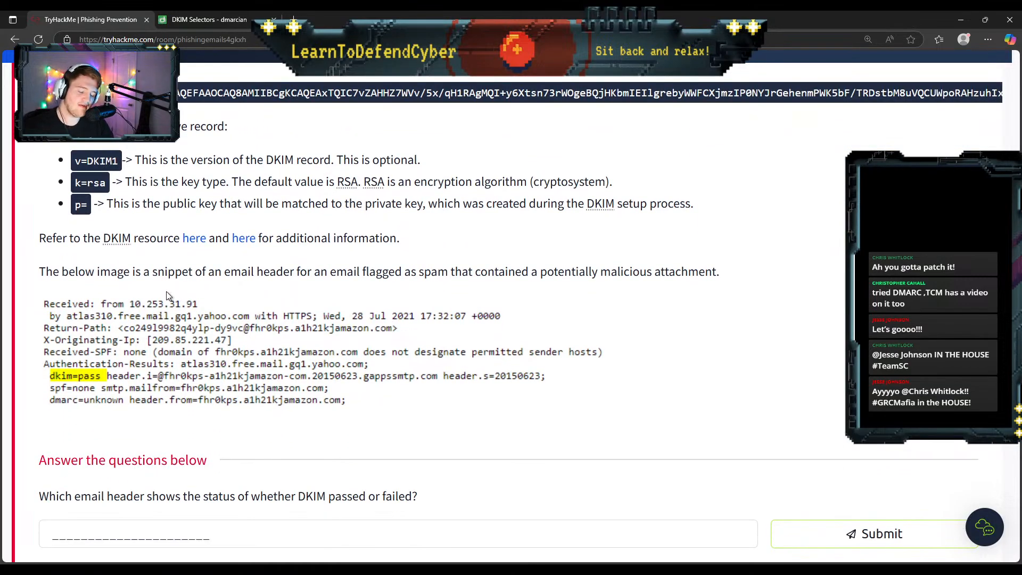
scroll(239, 213, "down", 1)
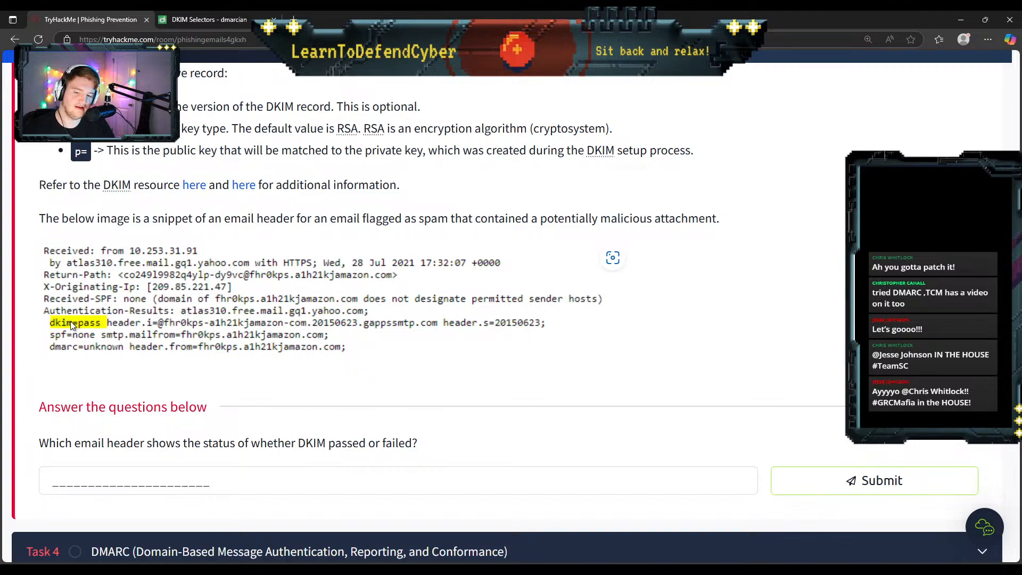
scroll(253, 315, "up", 6)
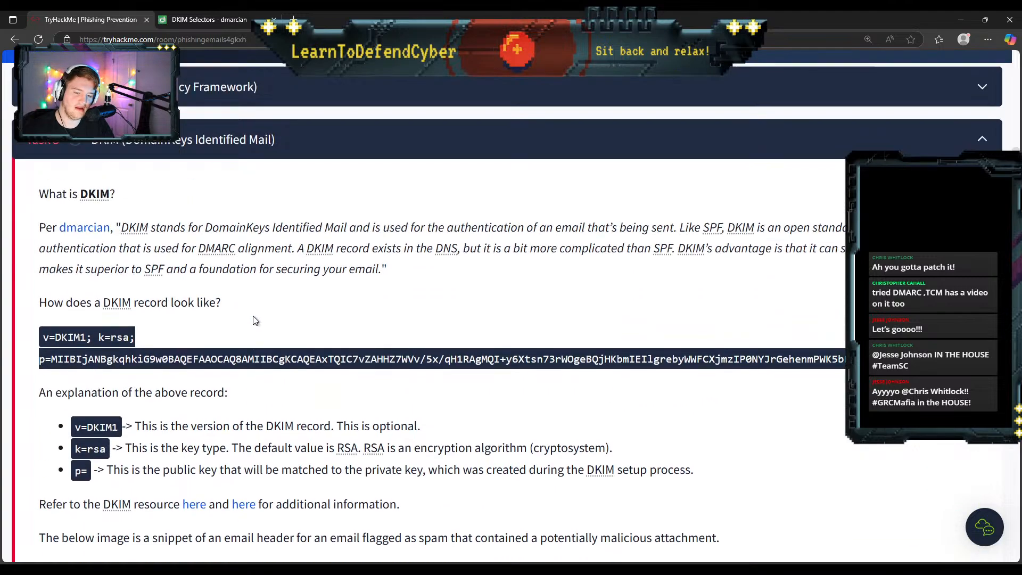
scroll(254, 315, "up", 1)
scroll(254, 315, "down", 1)
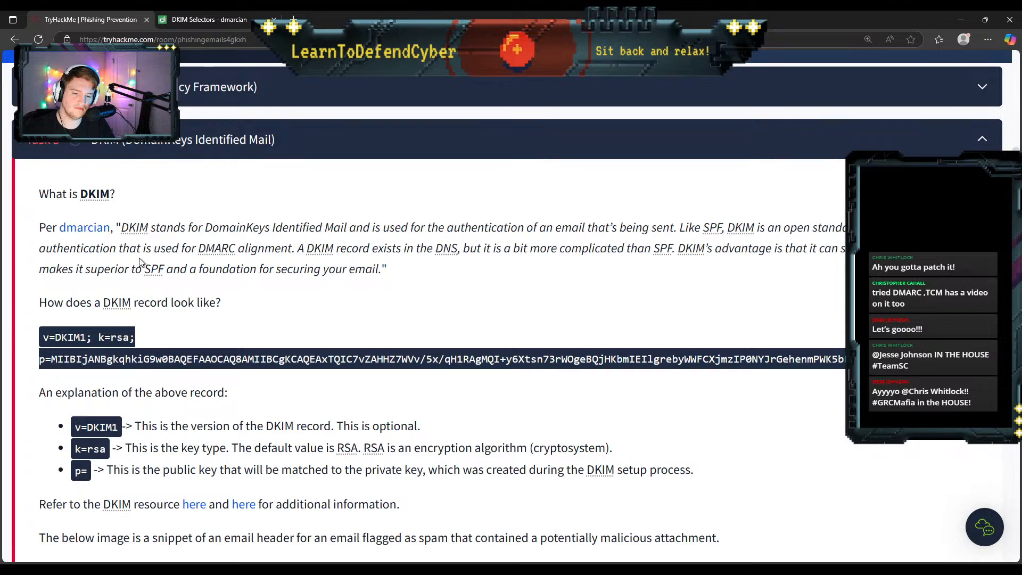
scroll(93, 265, "down", 5)
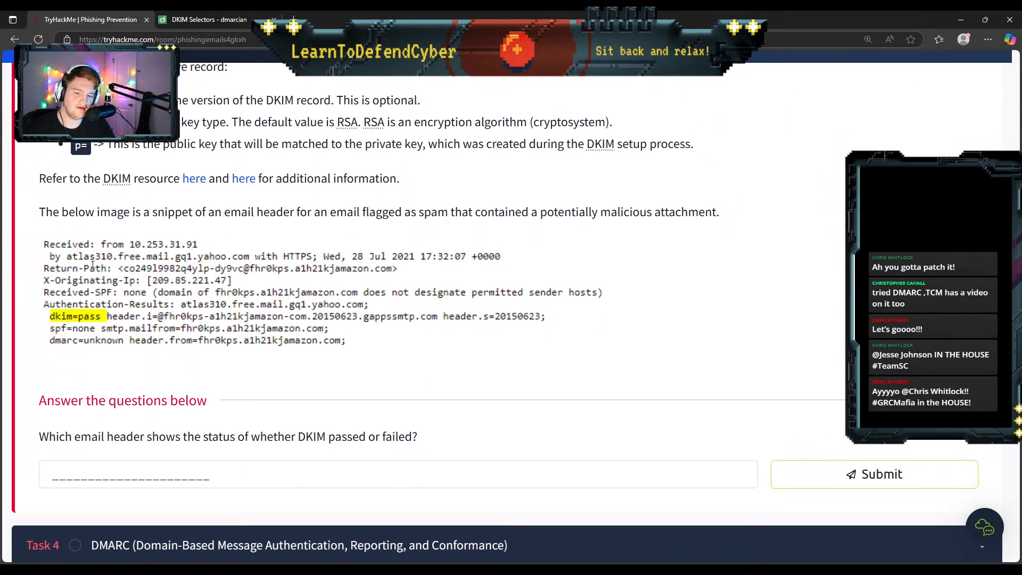
scroll(93, 265, "up", 7)
scroll(93, 265, "down", 4)
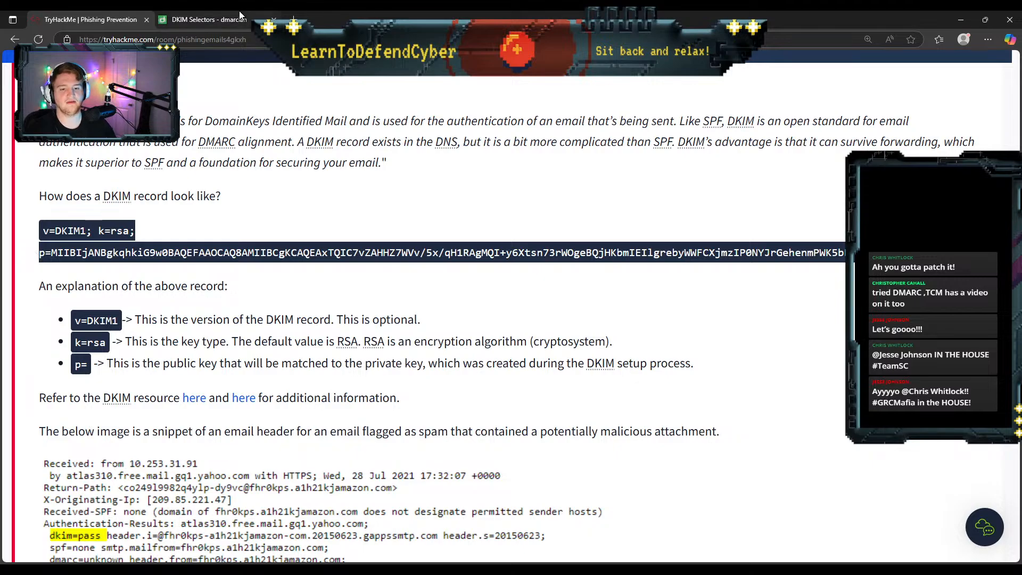
Step: Read how DKIM works and the mechanics of DKIM on dmarcian's DKIM Selectors page
key("ctrl+Tab")
scroll(98, 254, "down", 4)
scroll(97, 254, "down", 3)
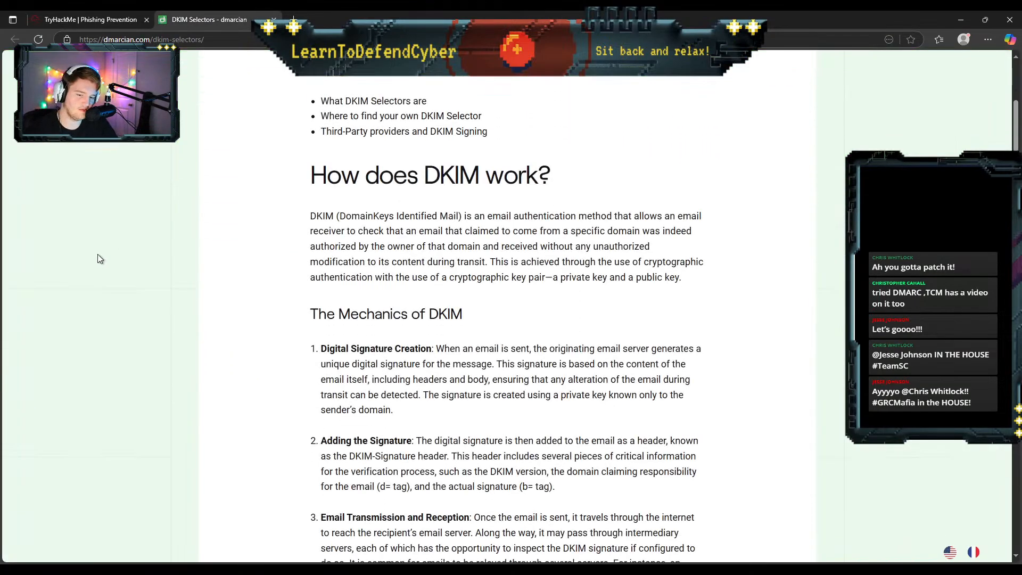
scroll(231, 209, "down", 2)
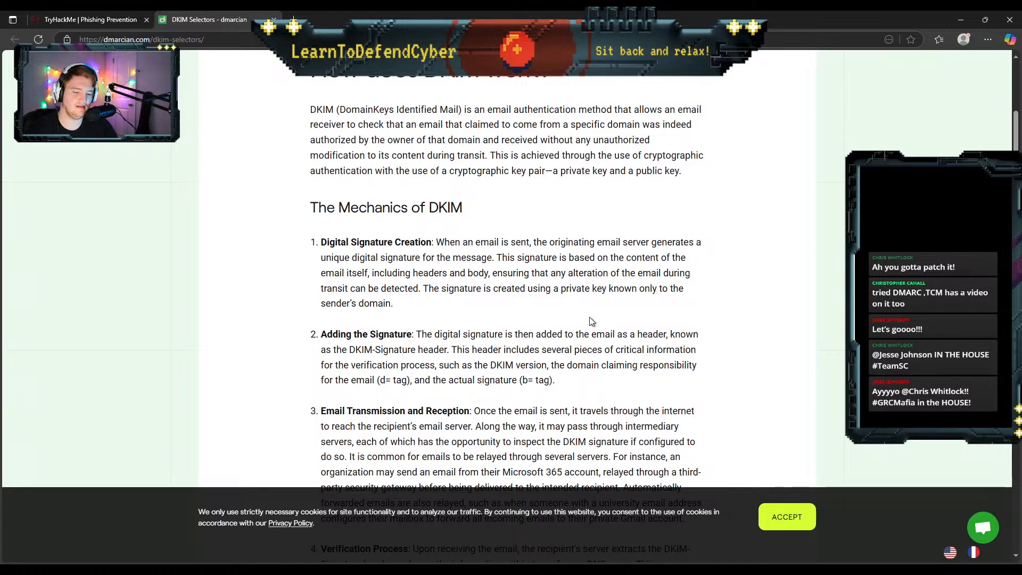
scroll(392, 328, "down", 1)
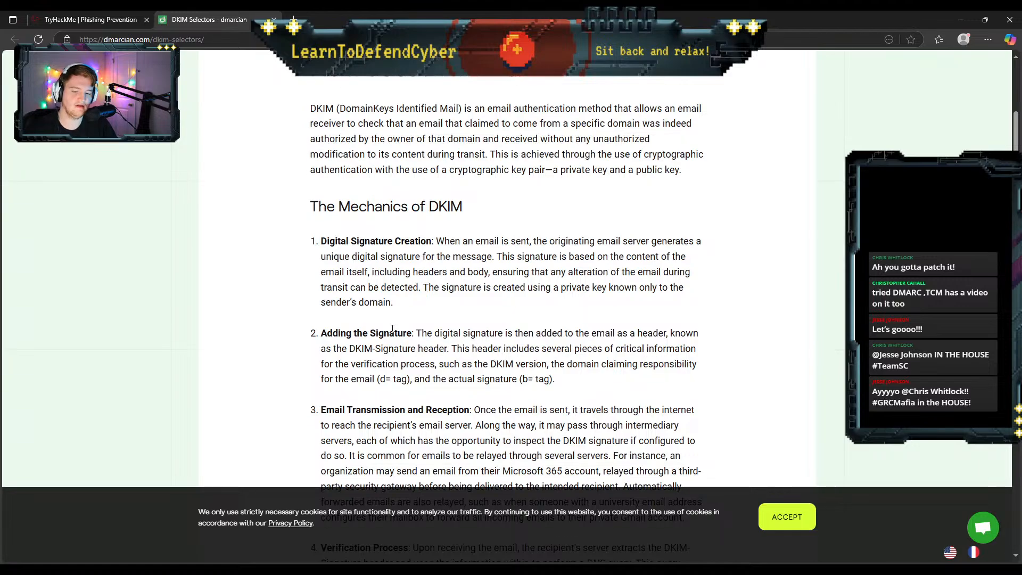
scroll(392, 328, "down", 1)
scroll(392, 329, "up", 3)
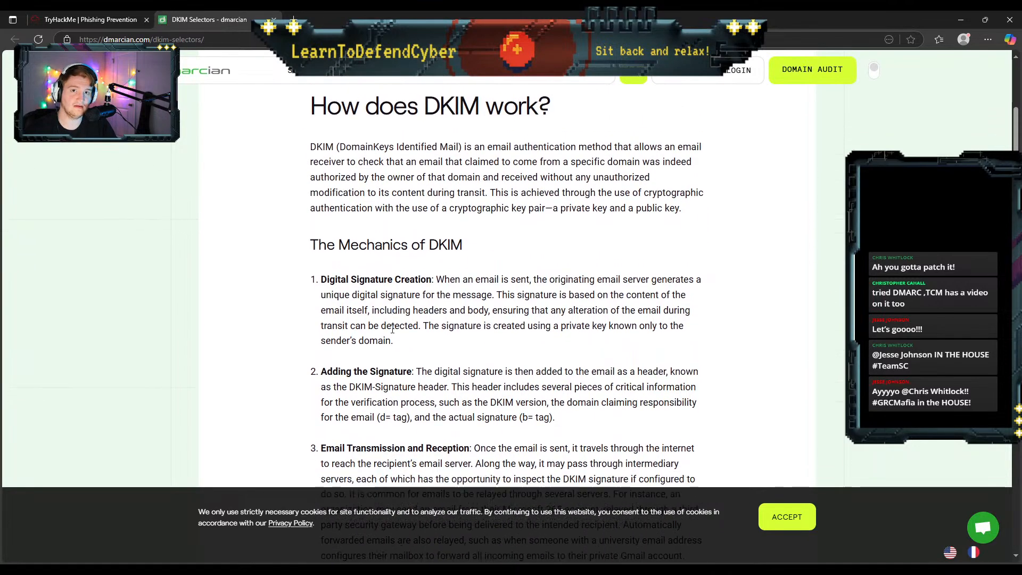
scroll(392, 328, "down", 3)
scroll(392, 329, "up", 2)
scroll(392, 328, "down", 1)
scroll(393, 328, "up", 1)
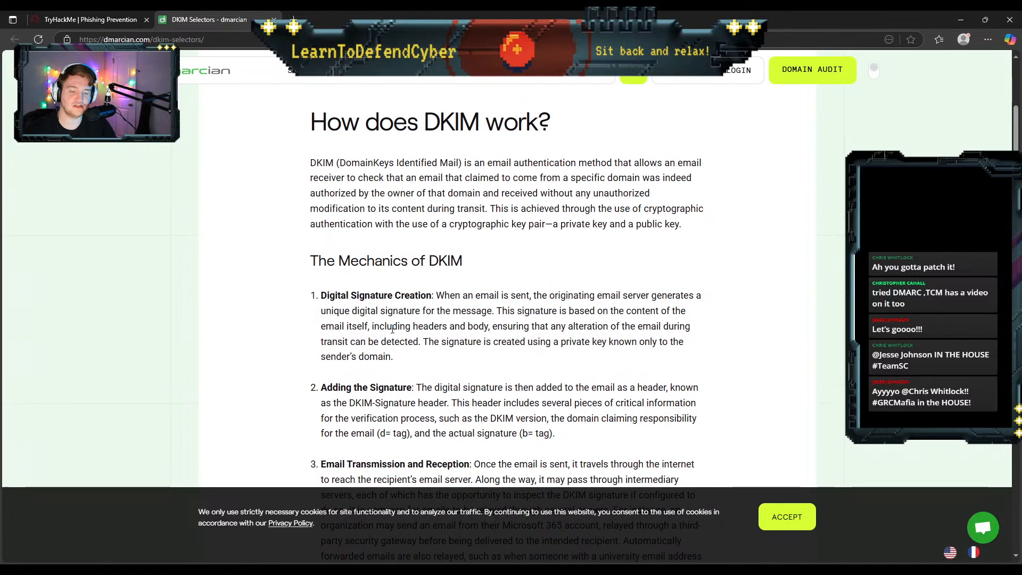
Step: Compare the room's DKIM record explanation with the signing and transmission steps in dmarcian's mechanics of DKIM, and return to the room
left_click(63, 16)
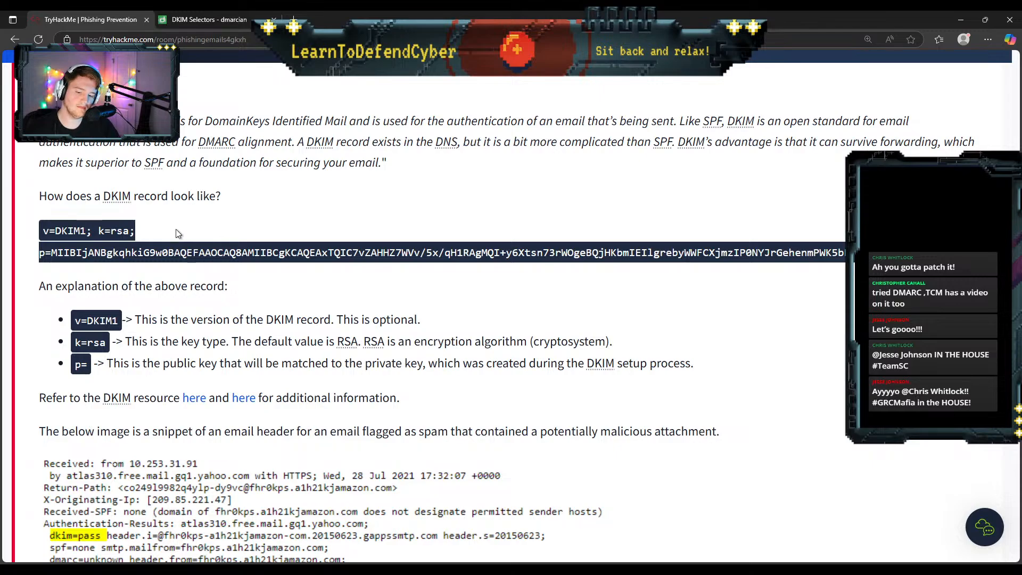
scroll(178, 239, "down", 5)
scroll(186, 283, "up", 5)
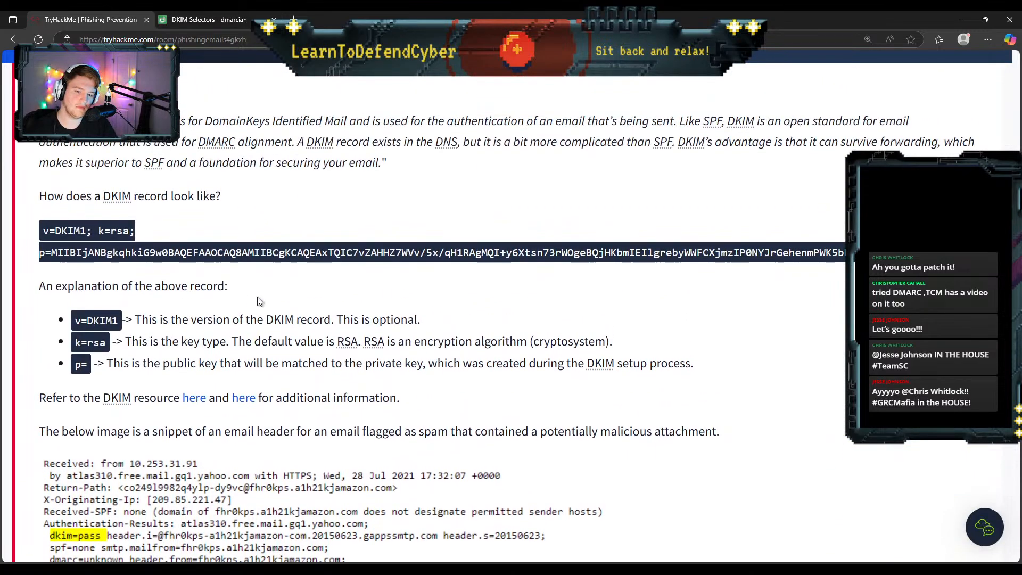
scroll(260, 301, "up", 1)
left_click(197, 14)
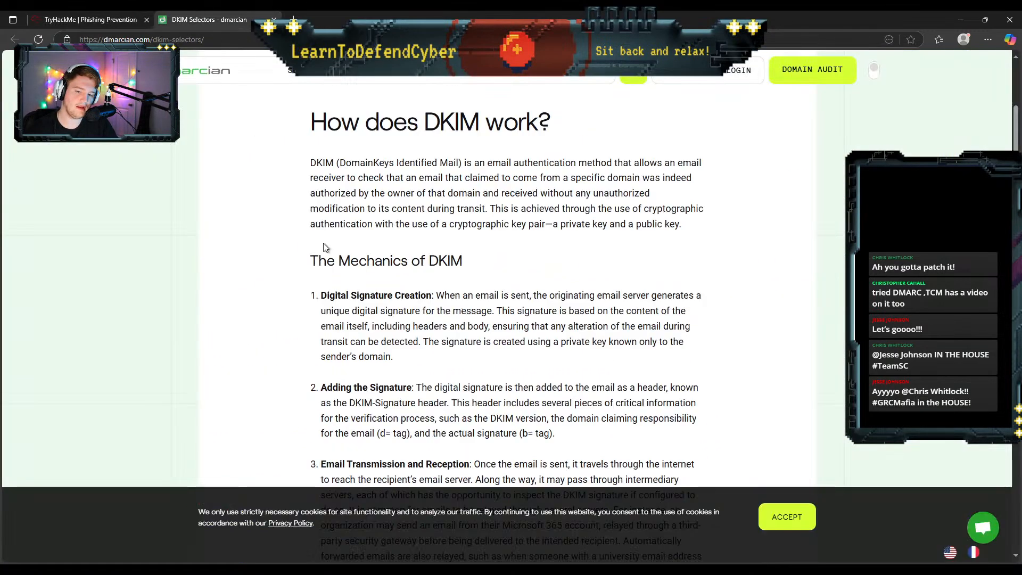
scroll(359, 282, "down", 2)
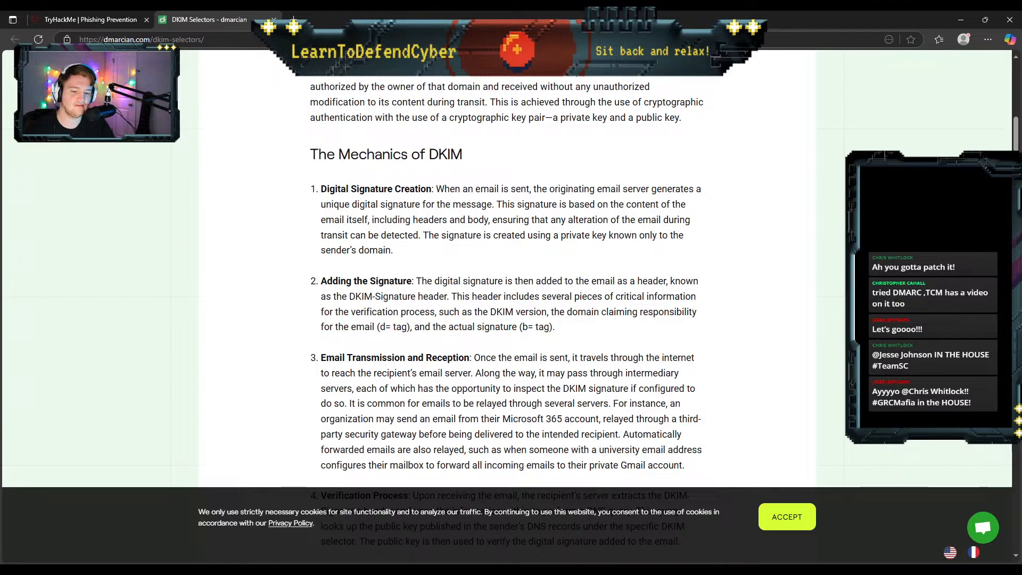
left_click(56, 16)
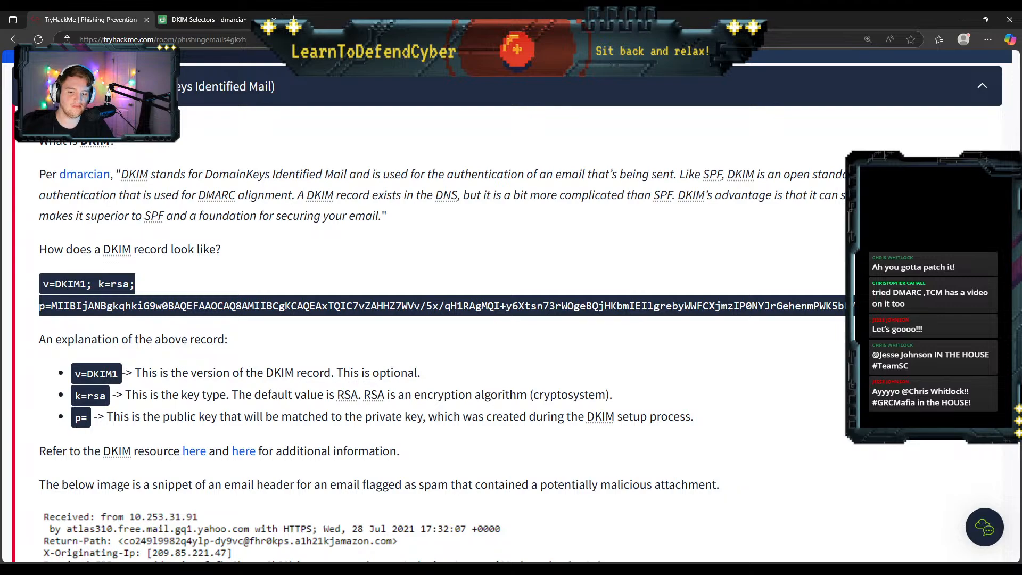
Step: Check the header snippet for the DKIM status and enter "authentication-results" as the answer to the Task 3 question
scroll(587, 319, "down", 6)
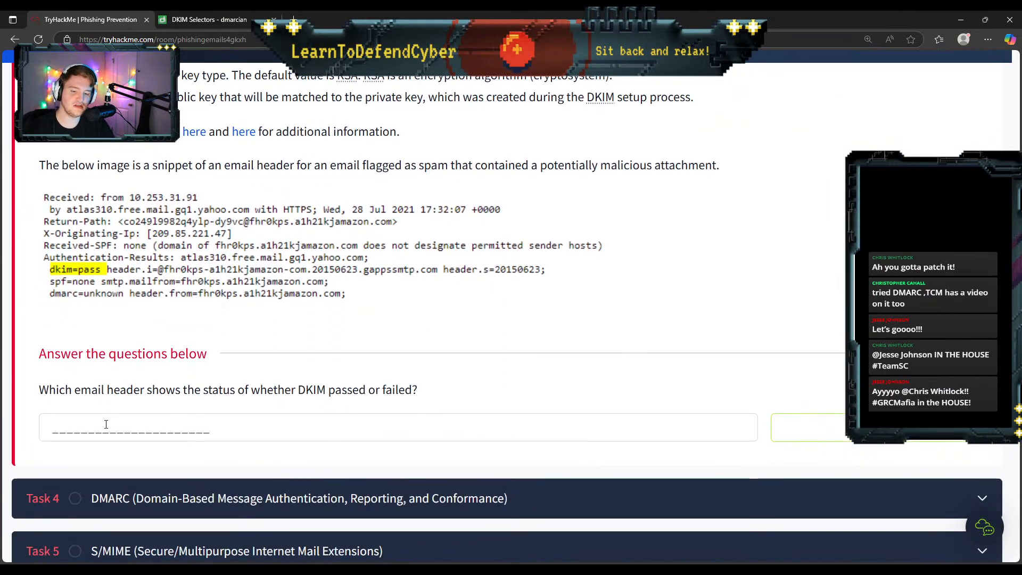
left_click(107, 424)
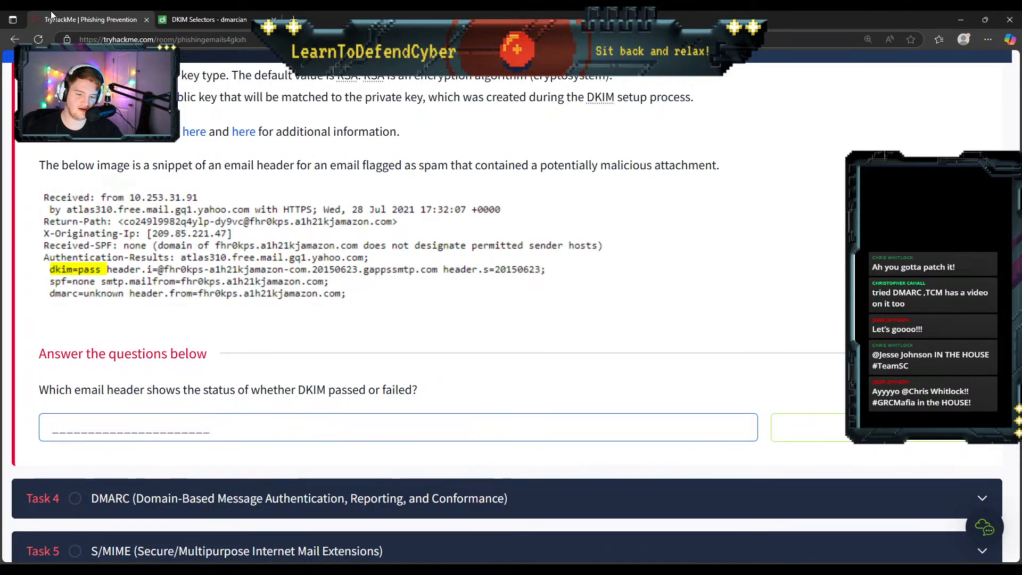
scroll(219, 356, "down", 1)
scroll(218, 357, "up", 2)
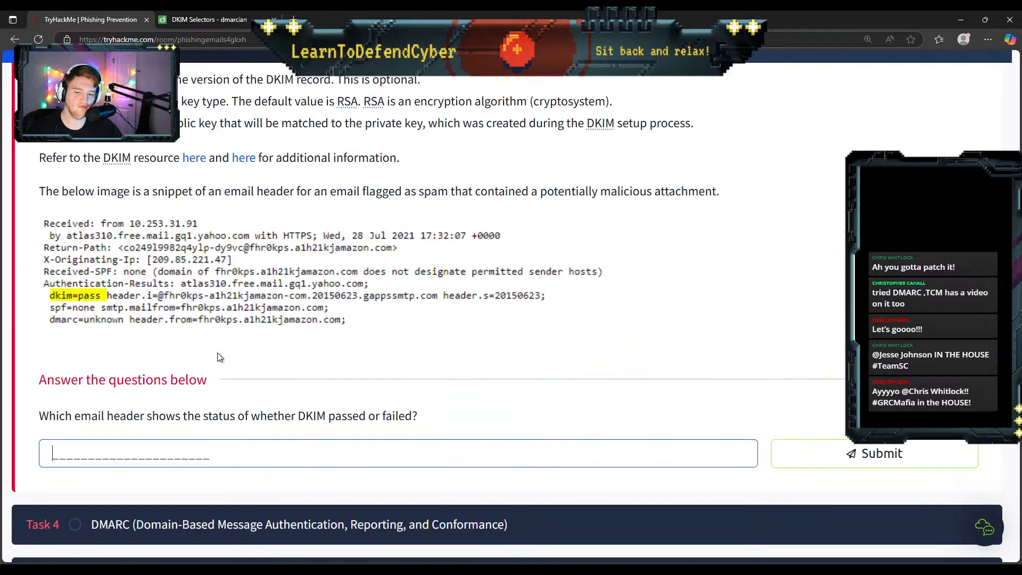
scroll(218, 357, "up", 4)
scroll(219, 357, "down", 3)
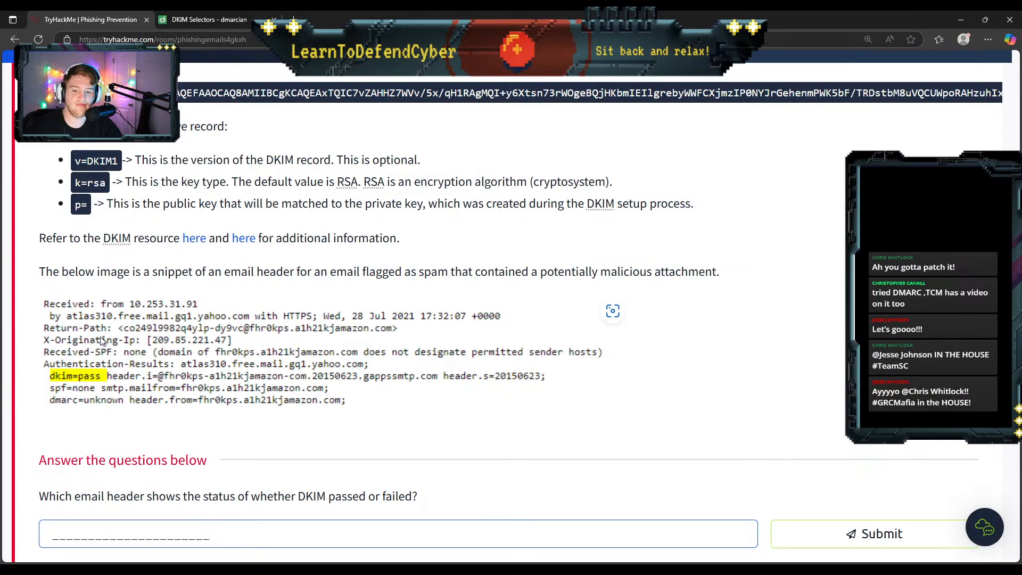
scroll(104, 330, "down", 3)
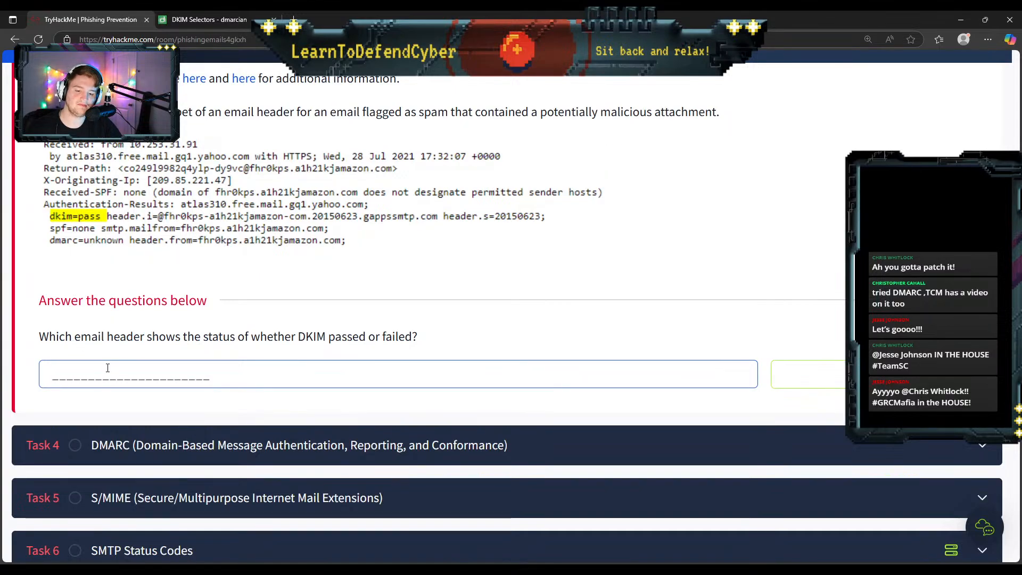
type("authen")
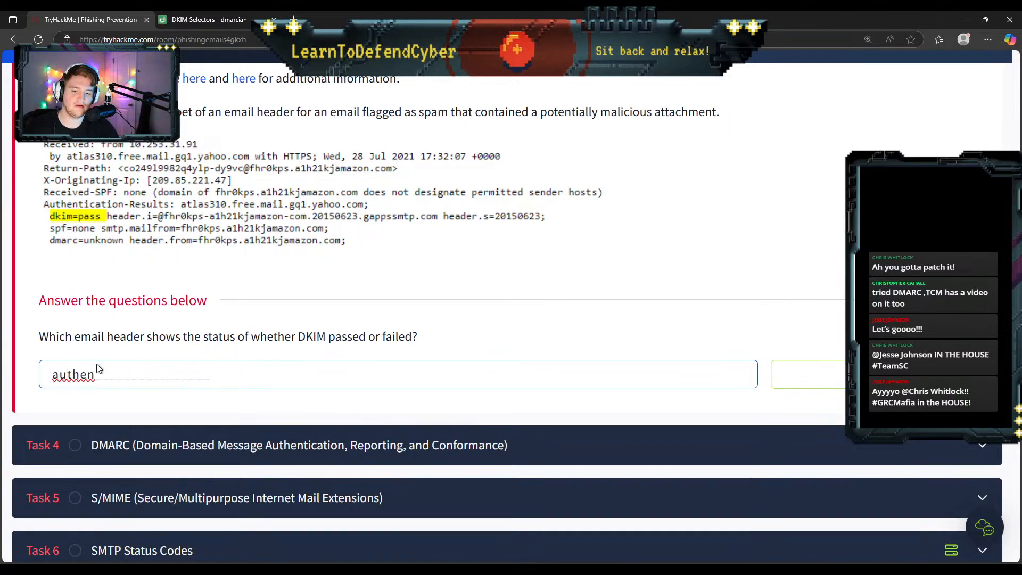
type("tication")
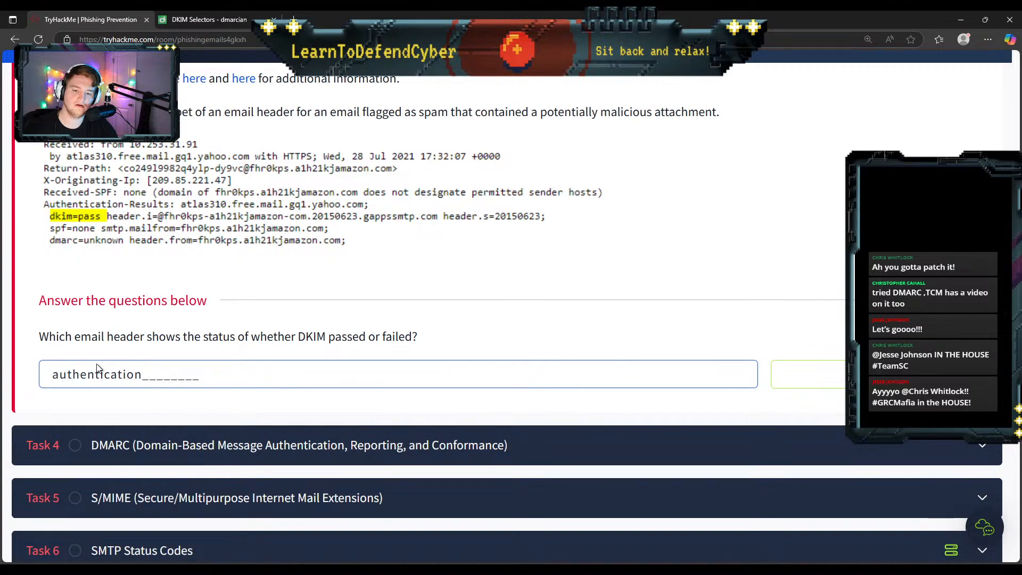
type("-results")
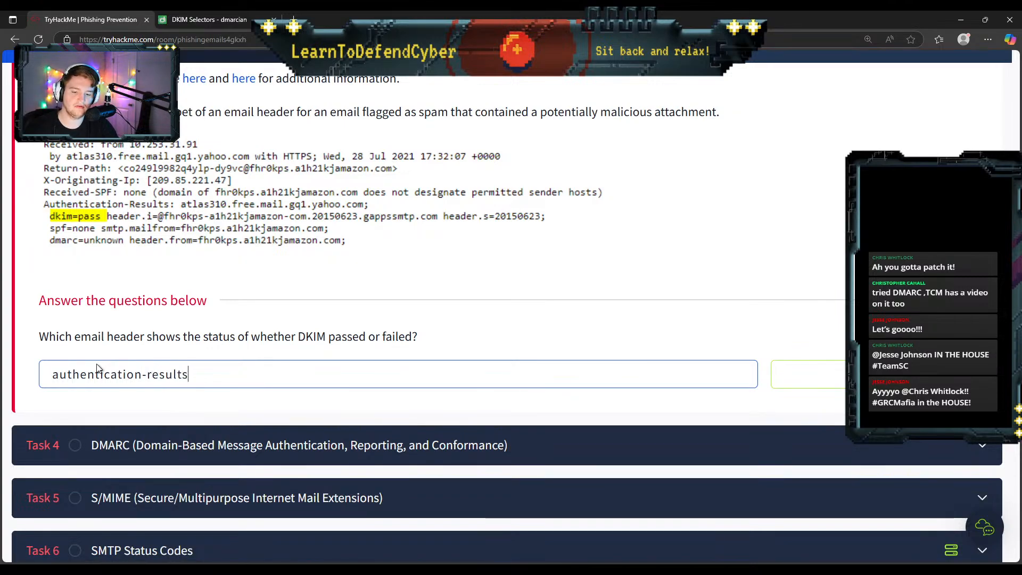
Step: Submit the Task 3 answer and open Task 4 on DMARC
key("Return")
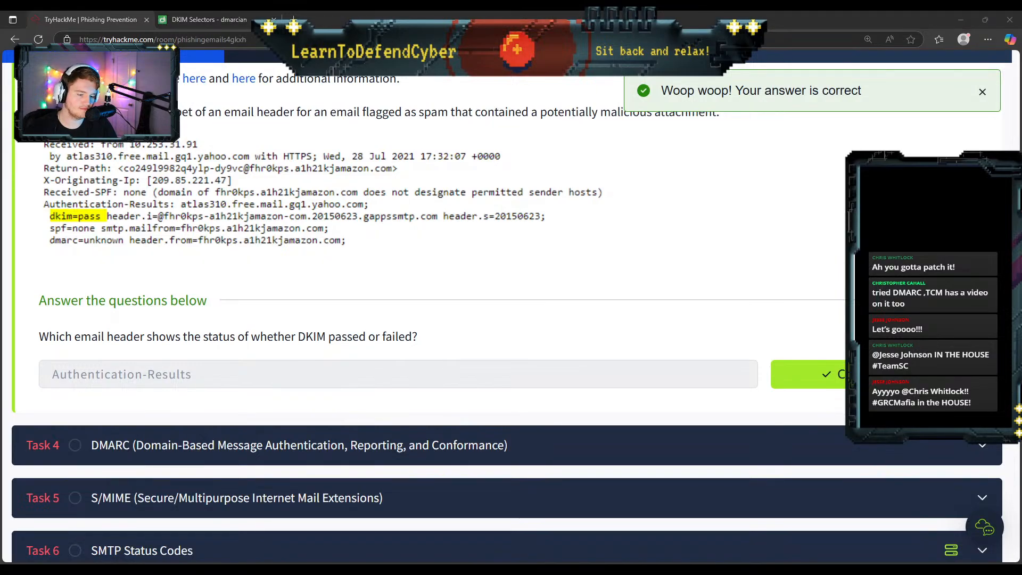
left_click(301, 449)
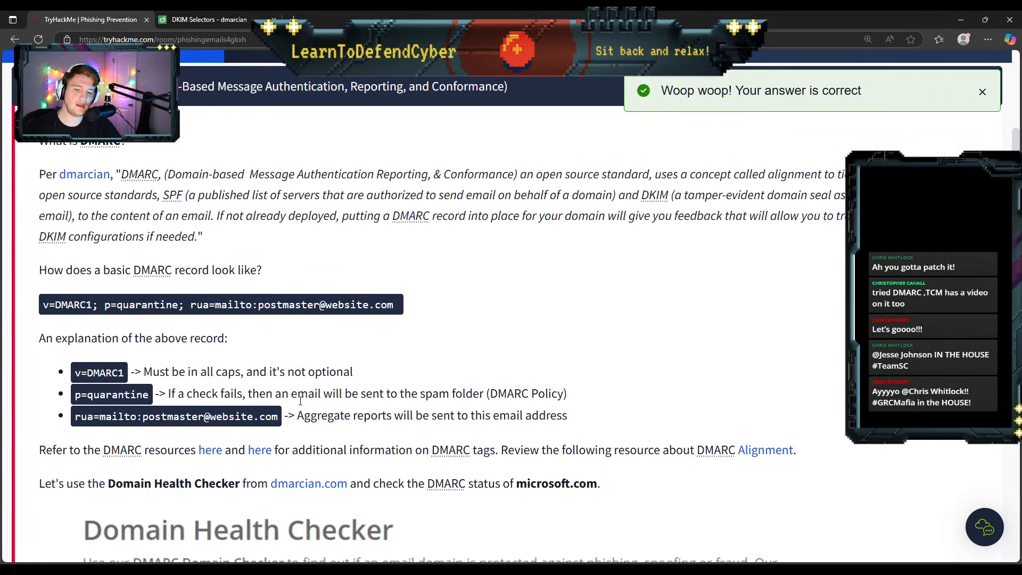
Step: Read the DMARC definition and basic record explanation, focusing on the p=quarantine policy, and open the first linked DMARC resource in the background
scroll(300, 401, "up", 2)
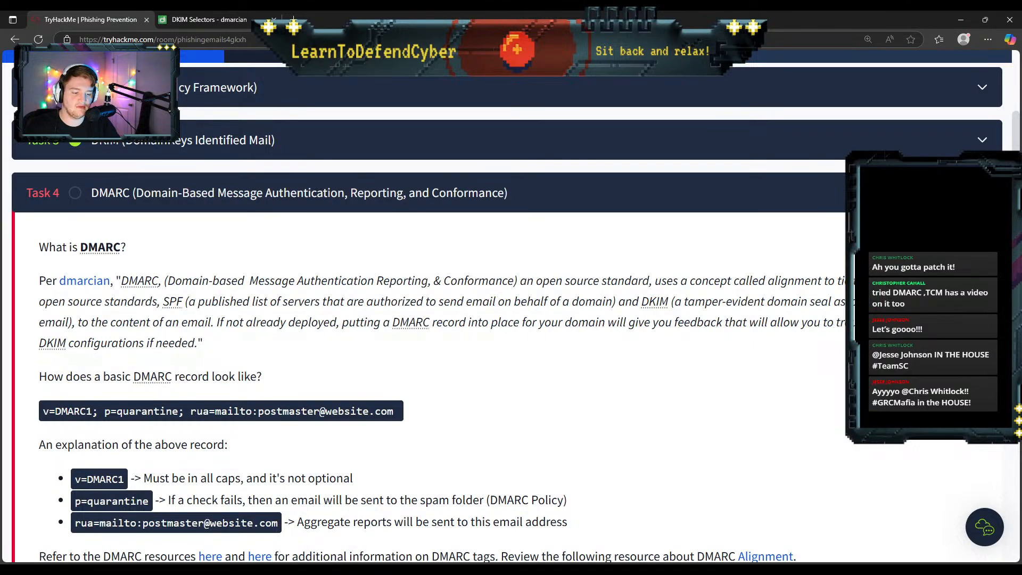
scroll(118, 336, "down", 3)
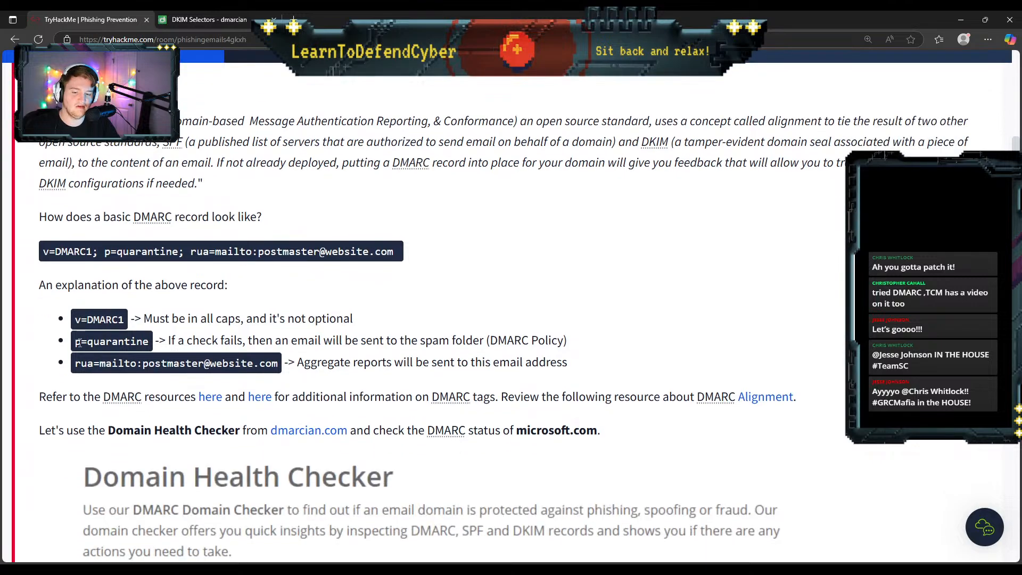
scroll(87, 318, "down", 1)
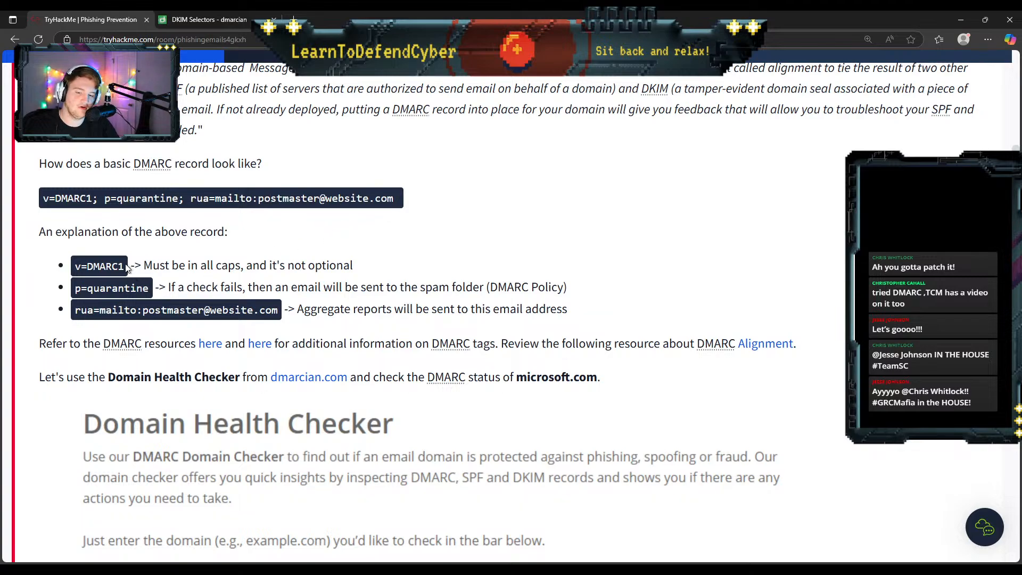
scroll(127, 268, "down", 2)
scroll(127, 269, "up", 1)
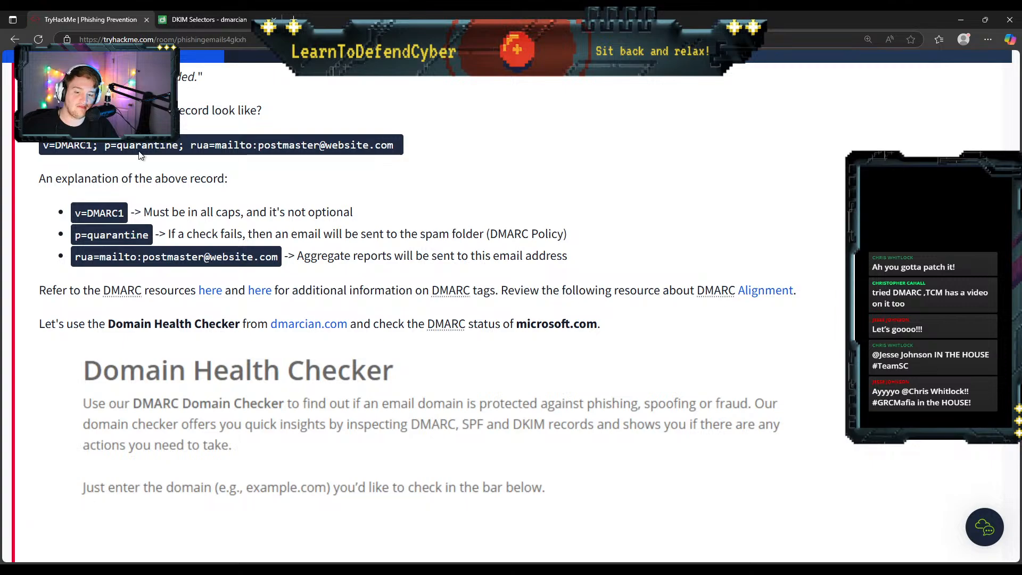
left_click_drag(104, 145, 179, 146)
left_click(152, 194)
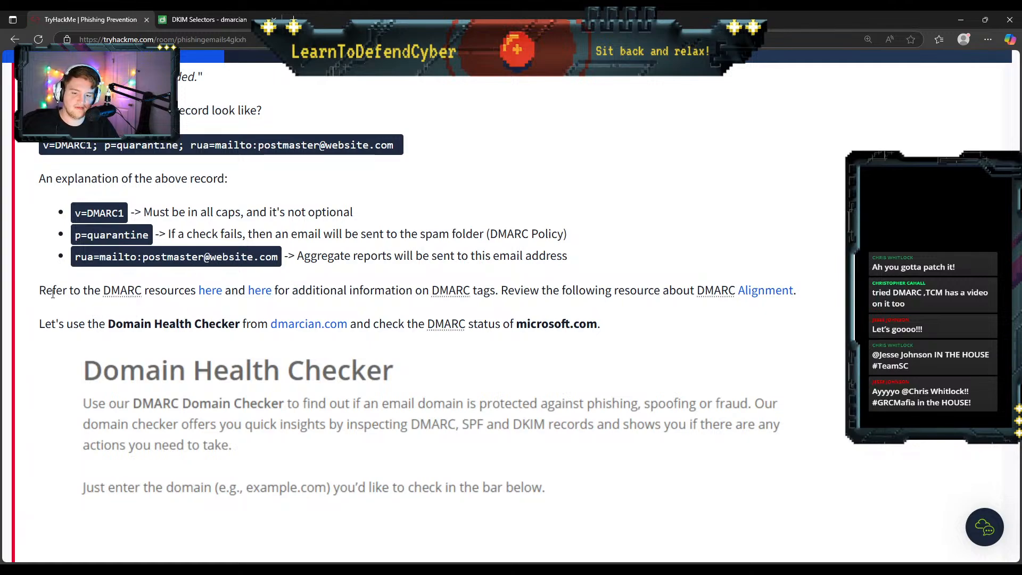
left_click(217, 297)
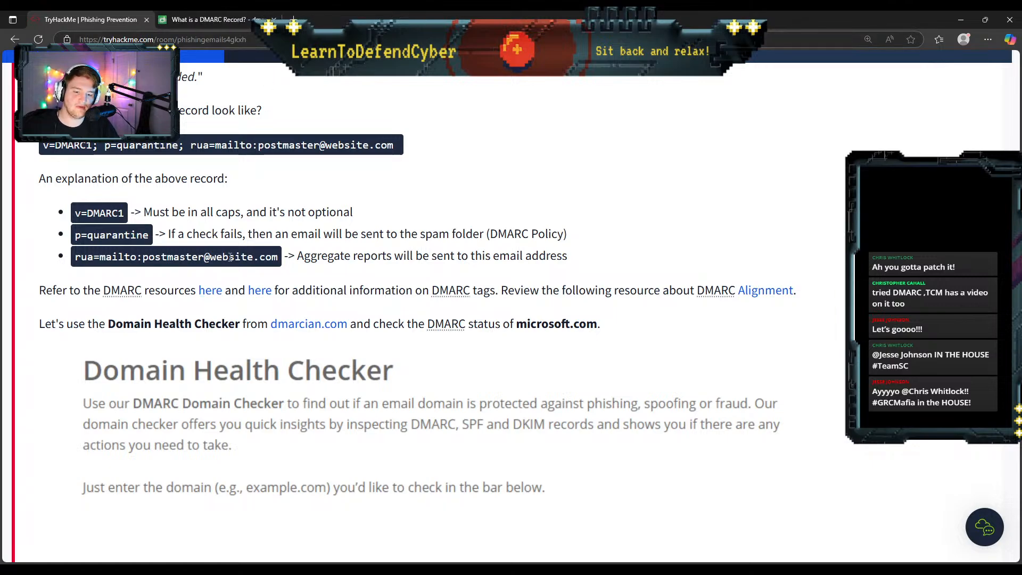
Step: Review Task 4's Domain Health Checker example, which checks the DMARC status of microsoft.com
scroll(68, 321, "down", 1)
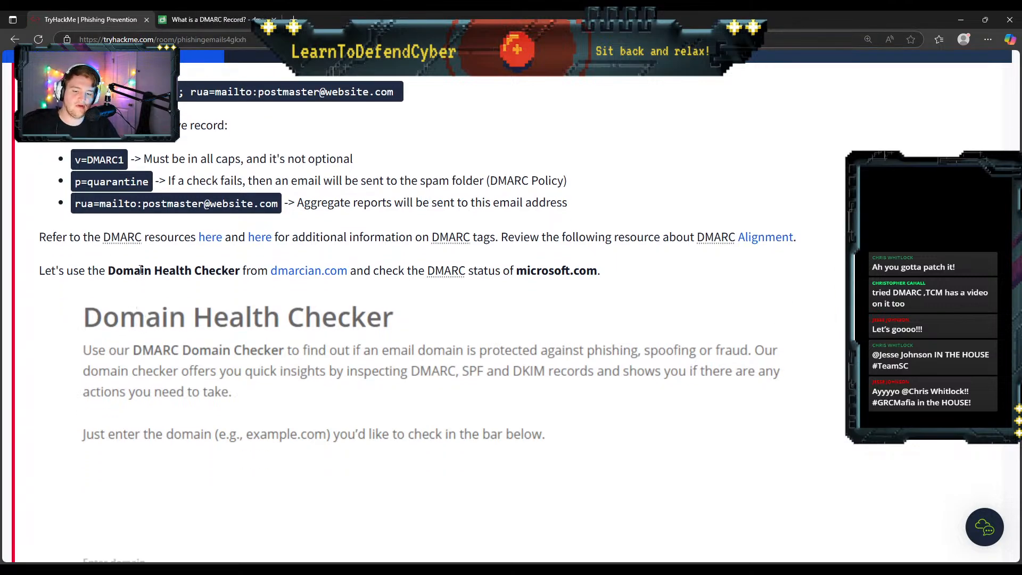
scroll(160, 282, "down", 1)
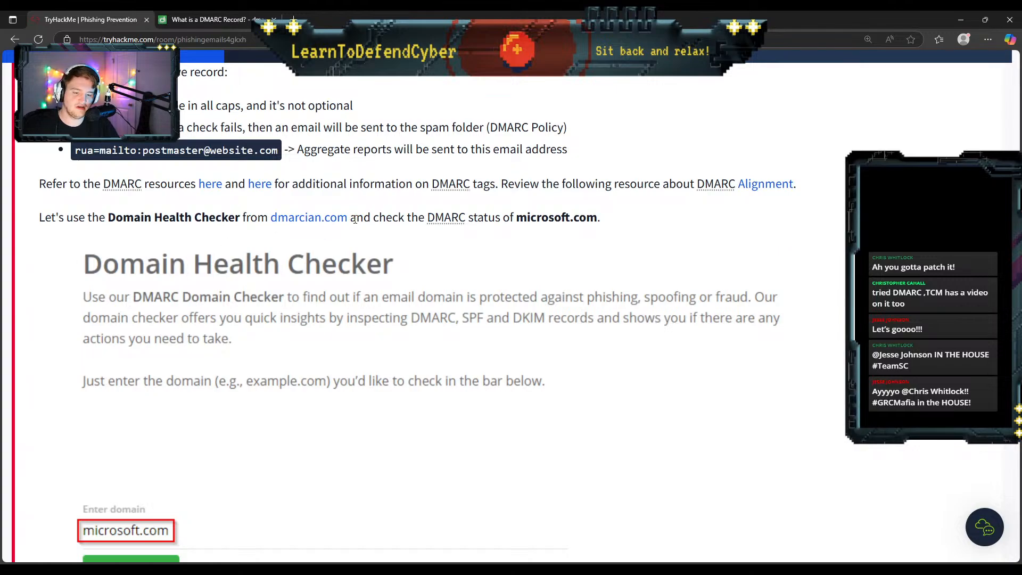
scroll(308, 273, "down", 1)
scroll(308, 273, "down", 3)
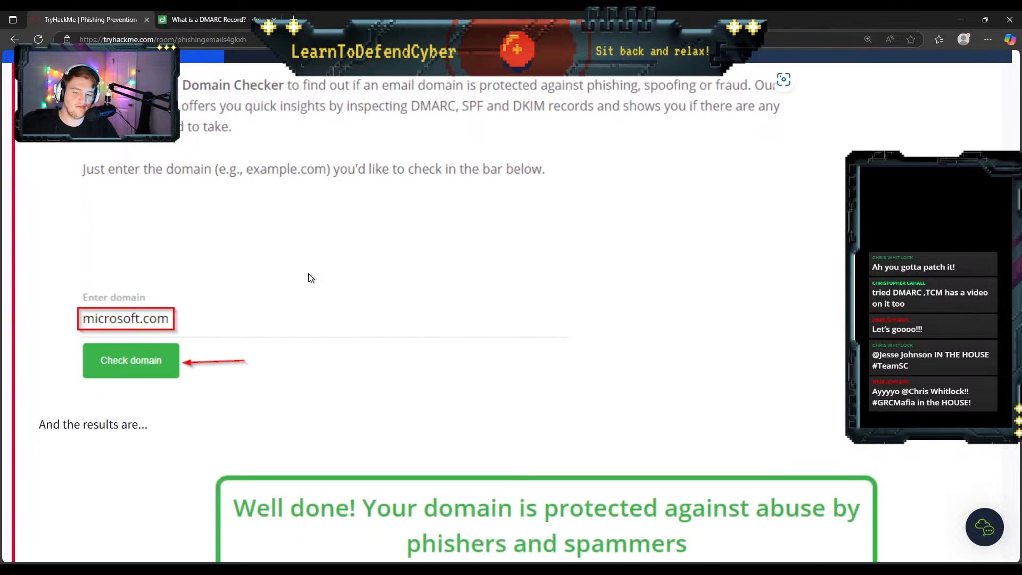
scroll(426, 256, "up", 3)
scroll(519, 170, "down", 6)
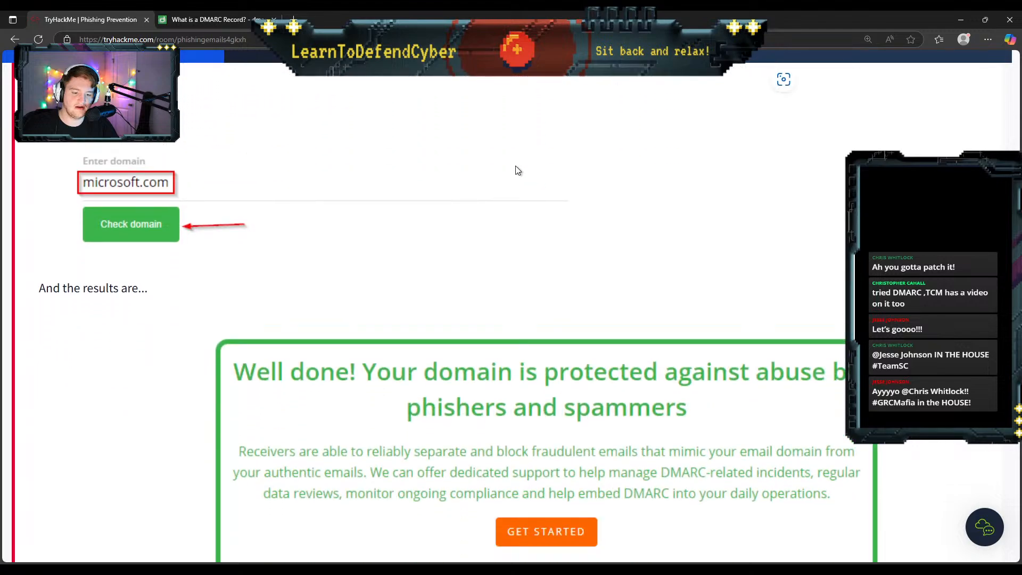
scroll(275, 251, "down", 2)
scroll(246, 251, "up", 3)
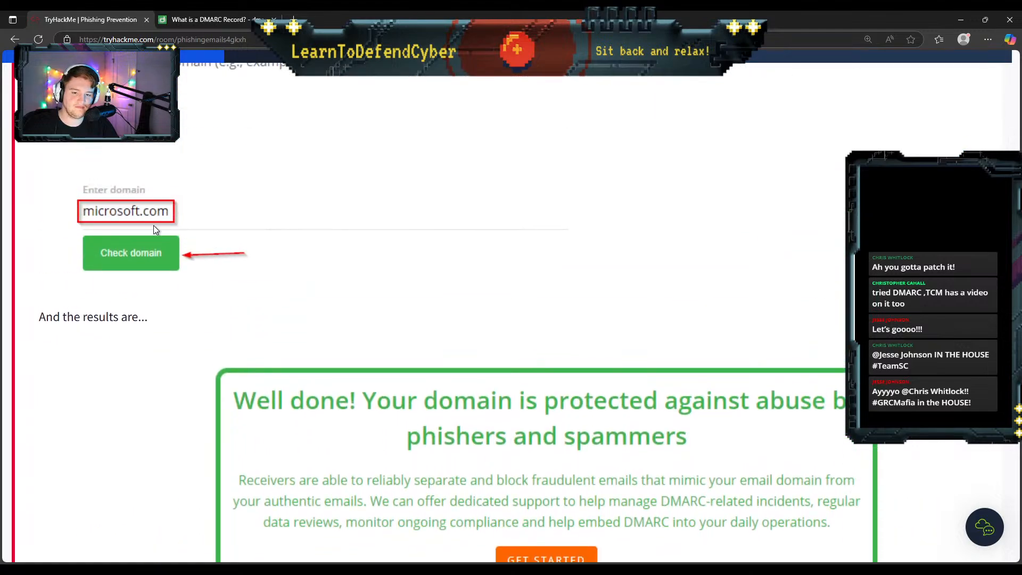
scroll(120, 228, "up", 5)
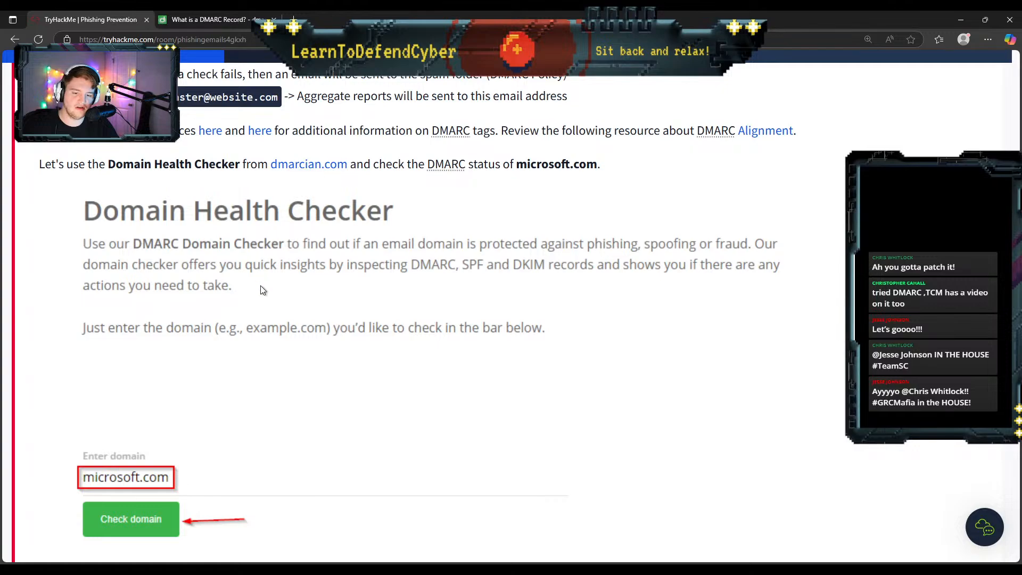
scroll(260, 286, "down", 7)
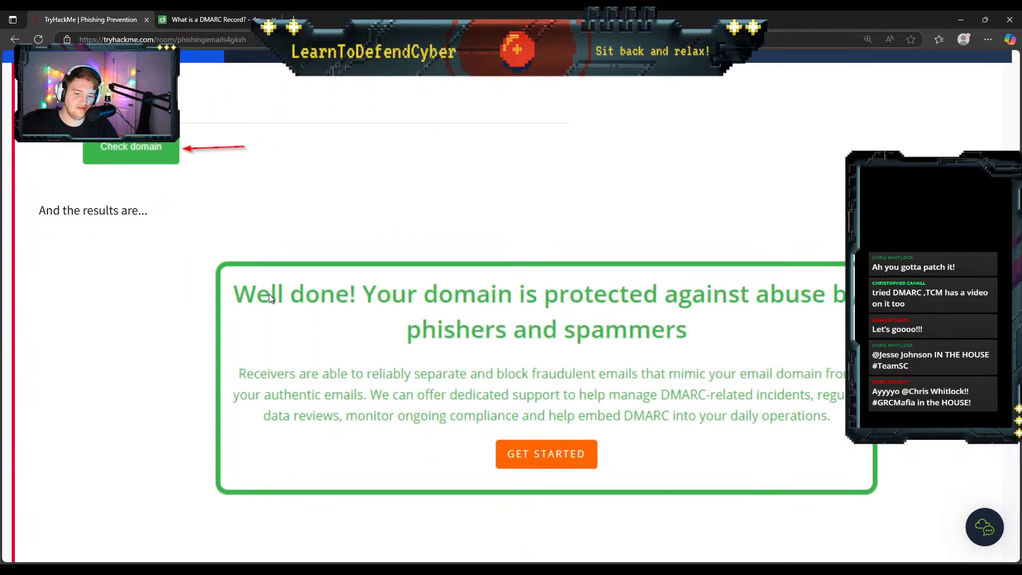
Step: Read the microsoft.com results for DMARC, SPF and DKIM, the DMARC record details, and the Task 4 question
scroll(287, 243, "down", 1)
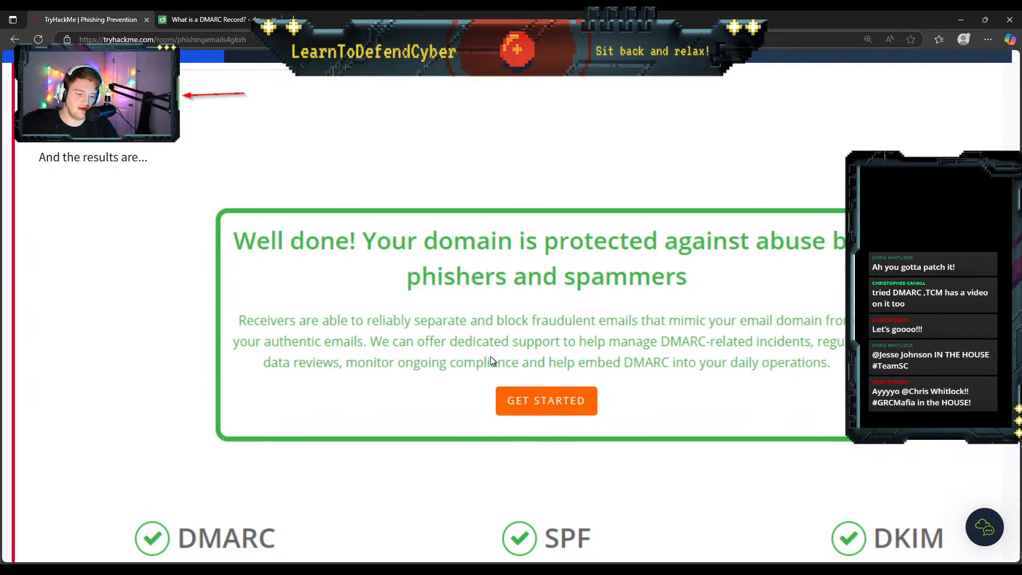
scroll(490, 356, "down", 4)
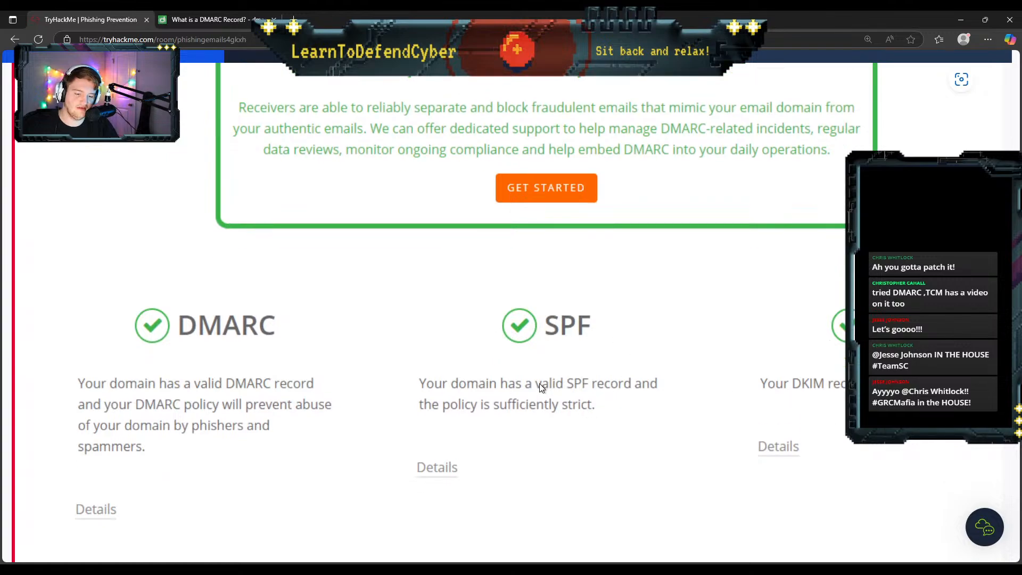
scroll(168, 417, "down", 1)
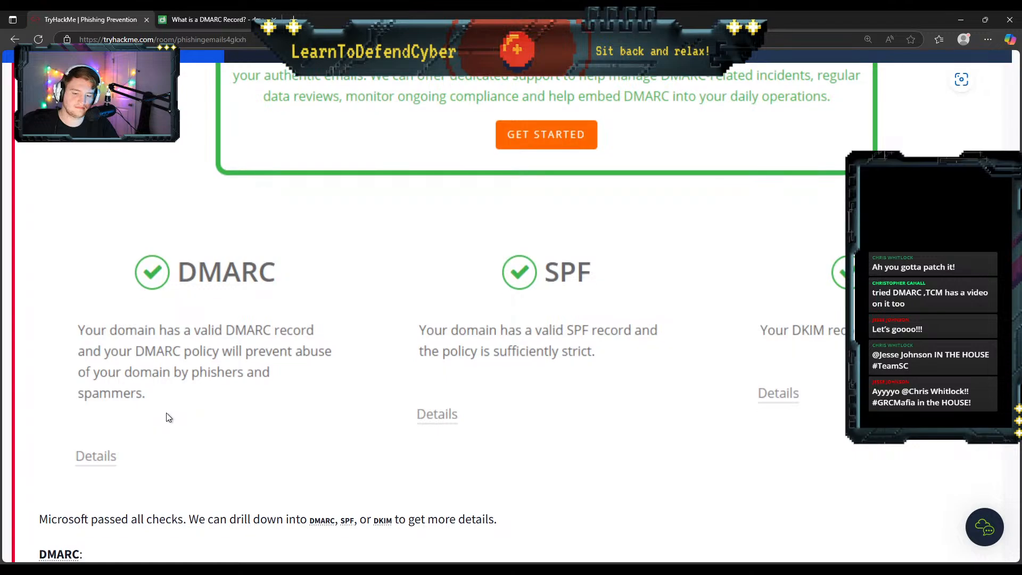
scroll(167, 414, "down", 2)
scroll(167, 407, "down", 2)
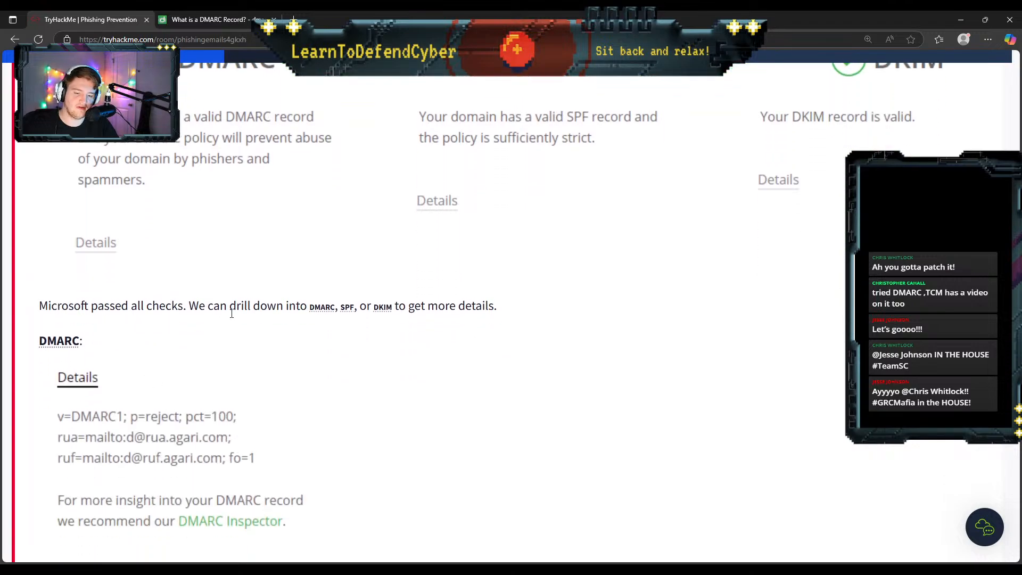
scroll(232, 316, "down", 1)
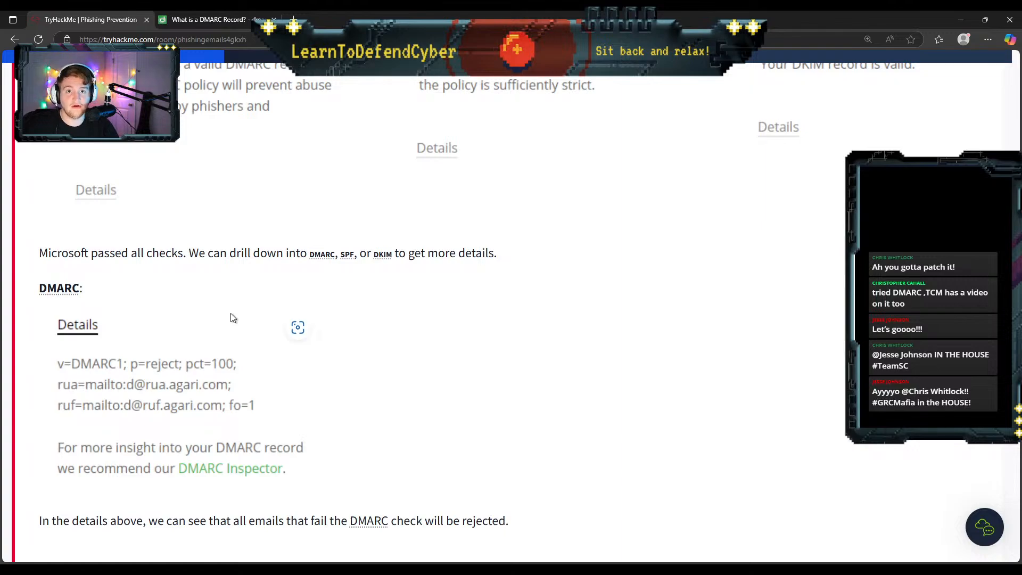
scroll(232, 317, "down", 2)
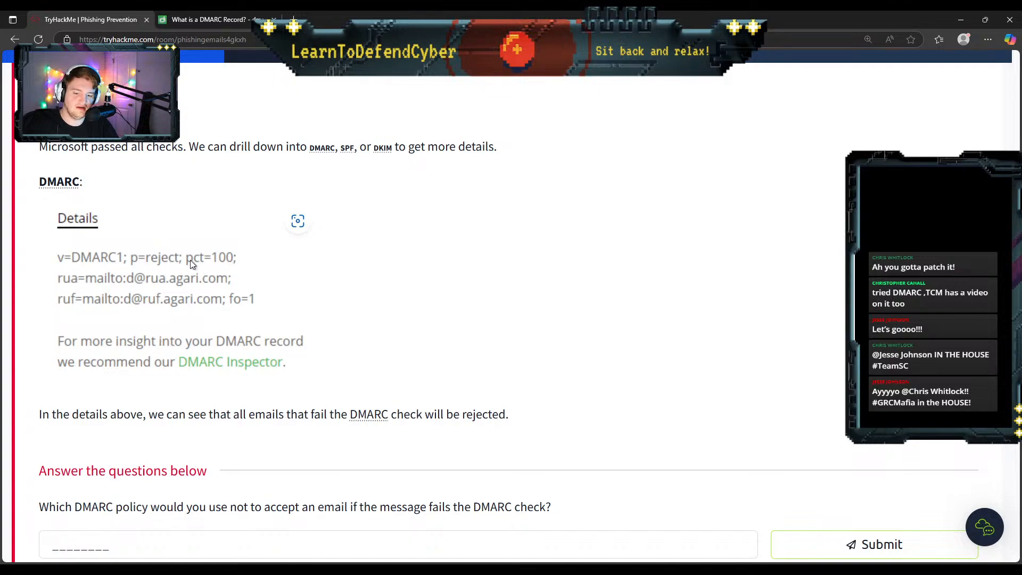
Step: Skim dmarcian's What is a DMARC Record page for the tag explanations, and close it to return to the room
left_click(234, 17)
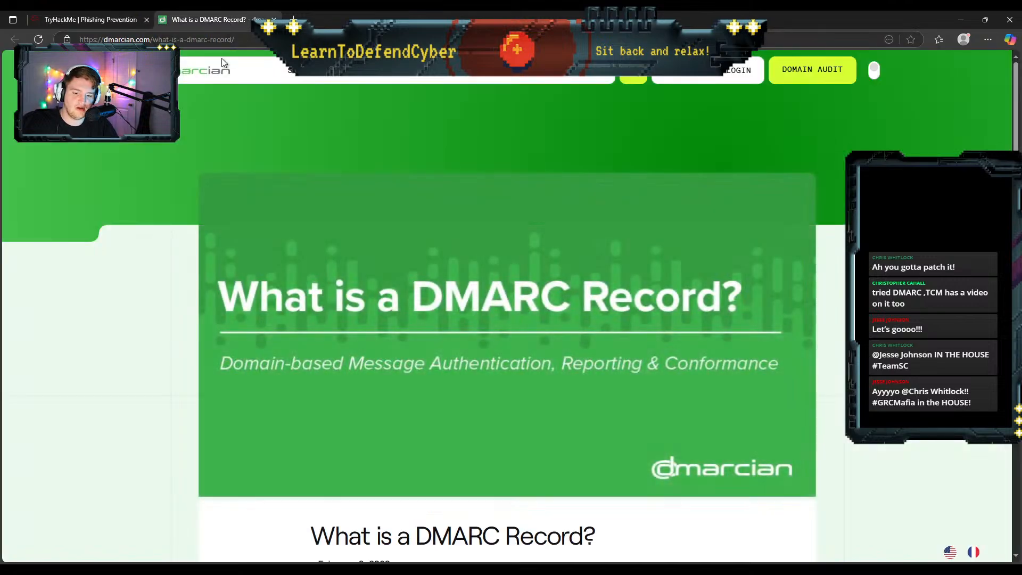
scroll(196, 314, "down", 10)
scroll(178, 318, "down", 15)
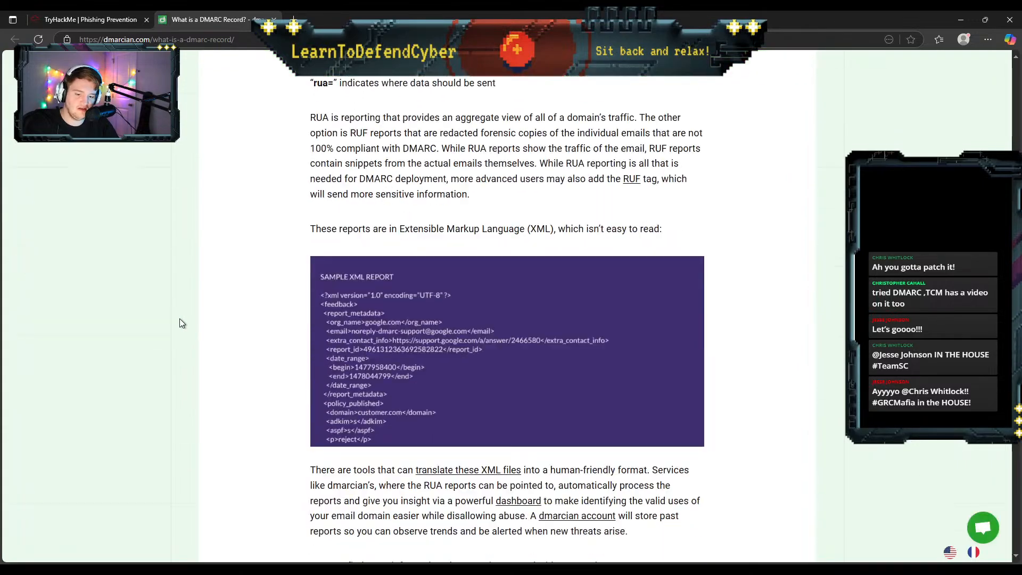
scroll(180, 320, "up", 15)
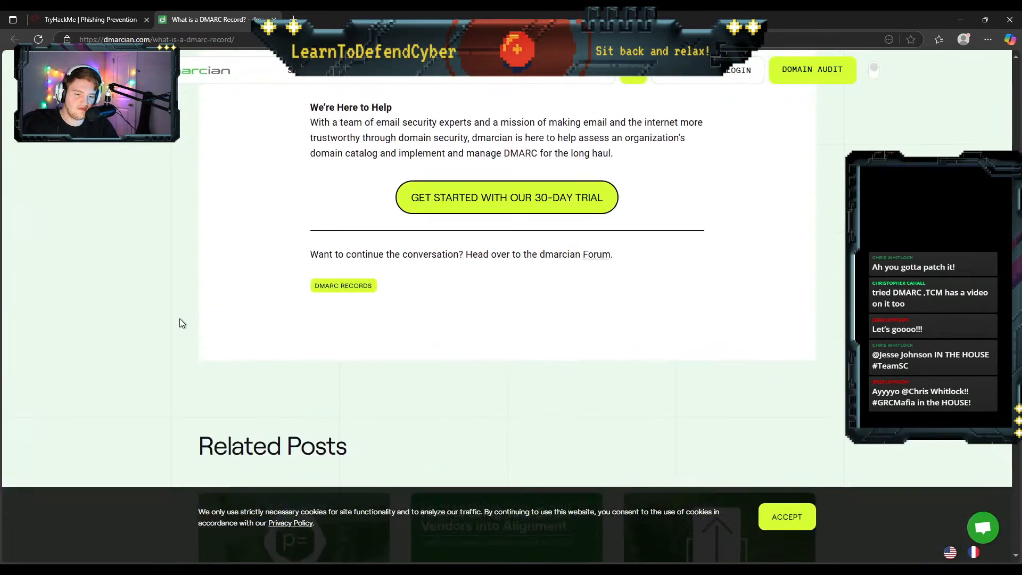
scroll(180, 323, "down", 7)
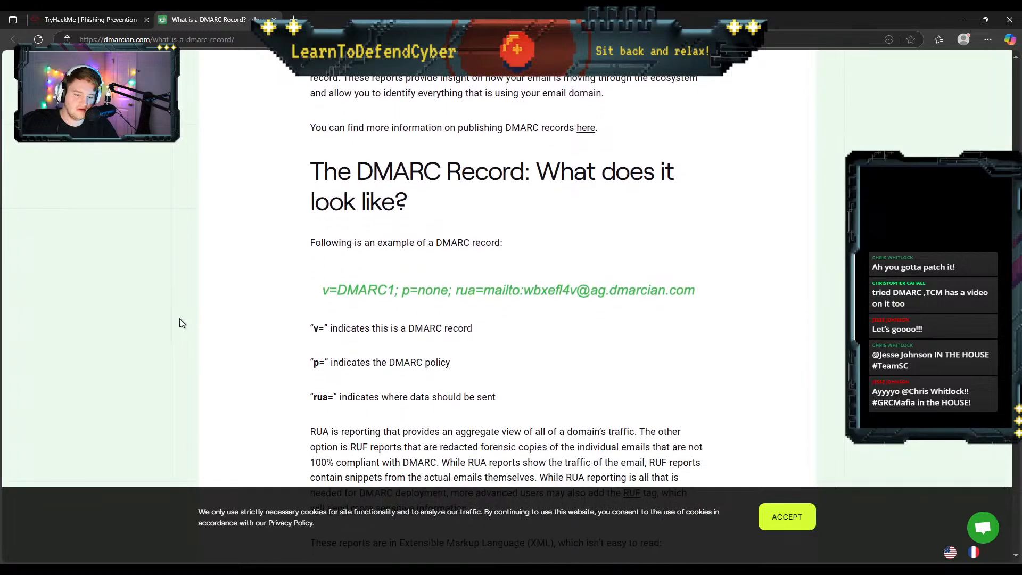
scroll(180, 322, "down", 10)
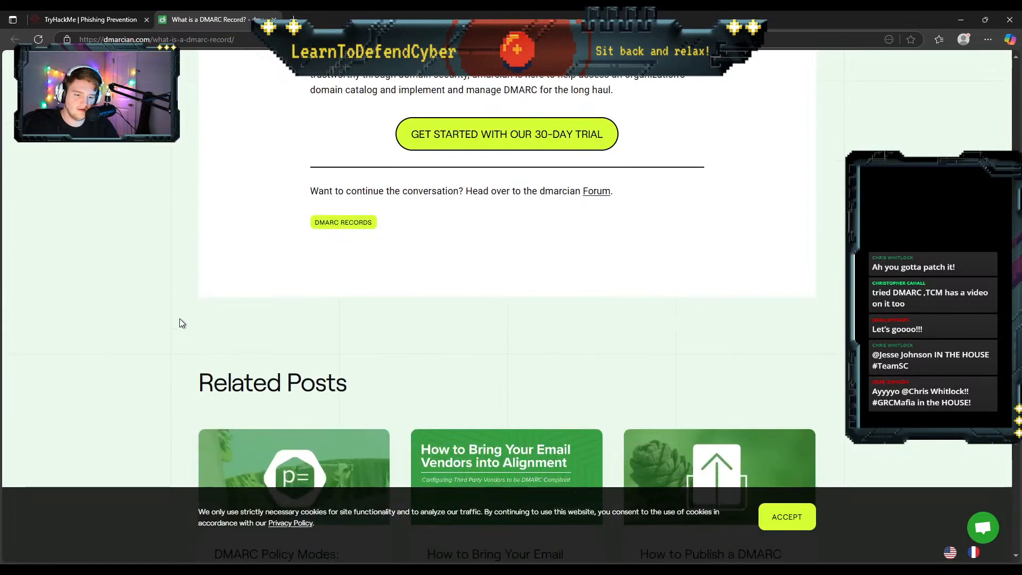
scroll(180, 322, "up", 7)
left_click(273, 20)
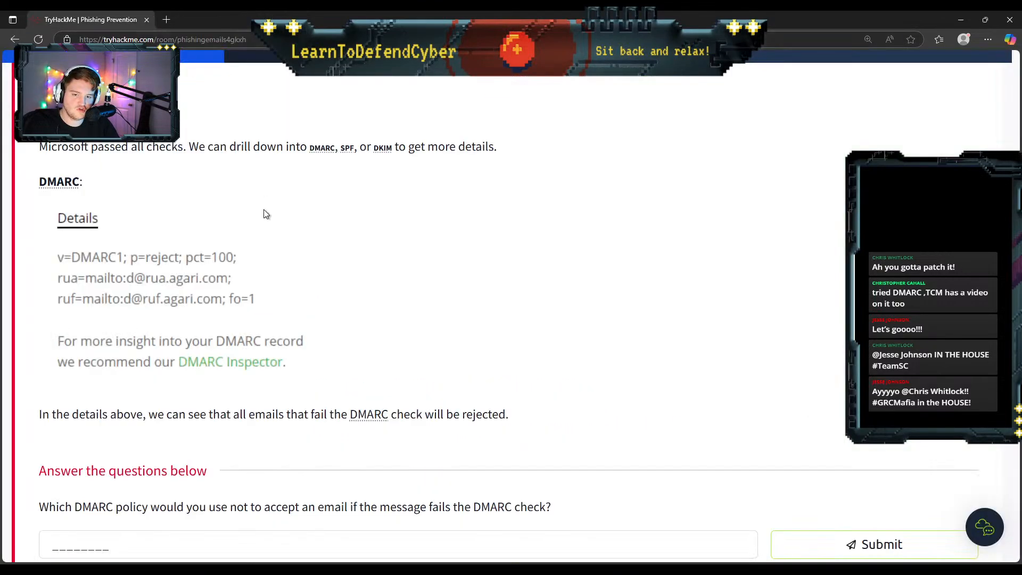
Step: Look back through Task 4 from the DMARC definition to the question, and find the linked DMARC resources
scroll(290, 353, "up", 5)
scroll(290, 353, "up", 12)
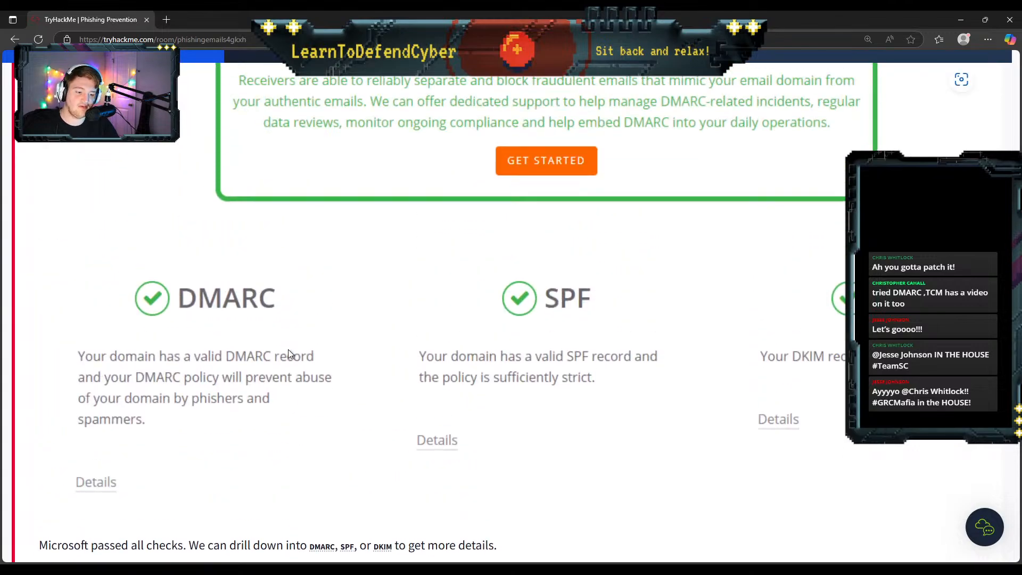
scroll(288, 349, "up", 12)
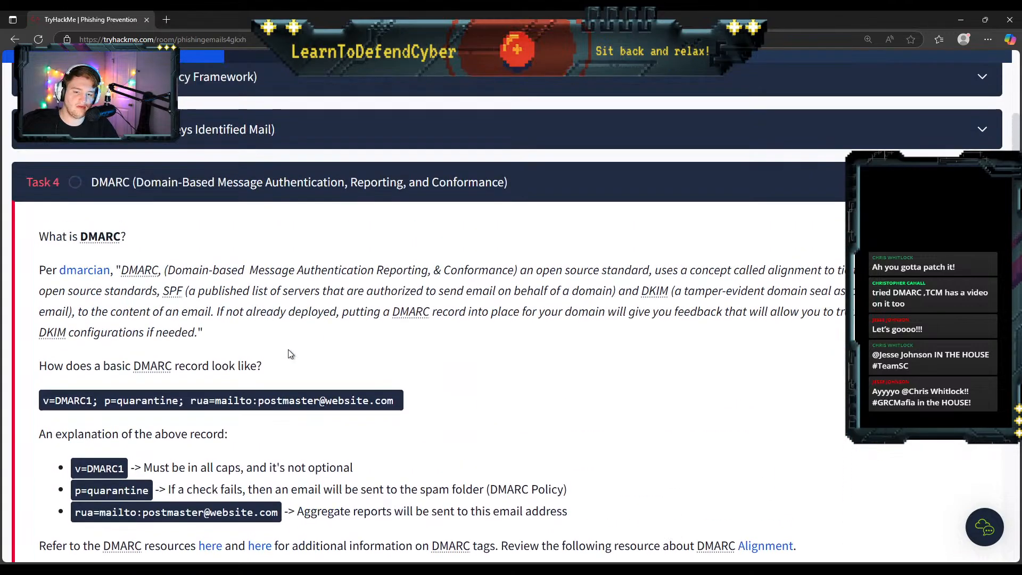
scroll(289, 349, "down", 10)
scroll(285, 347, "down", 20)
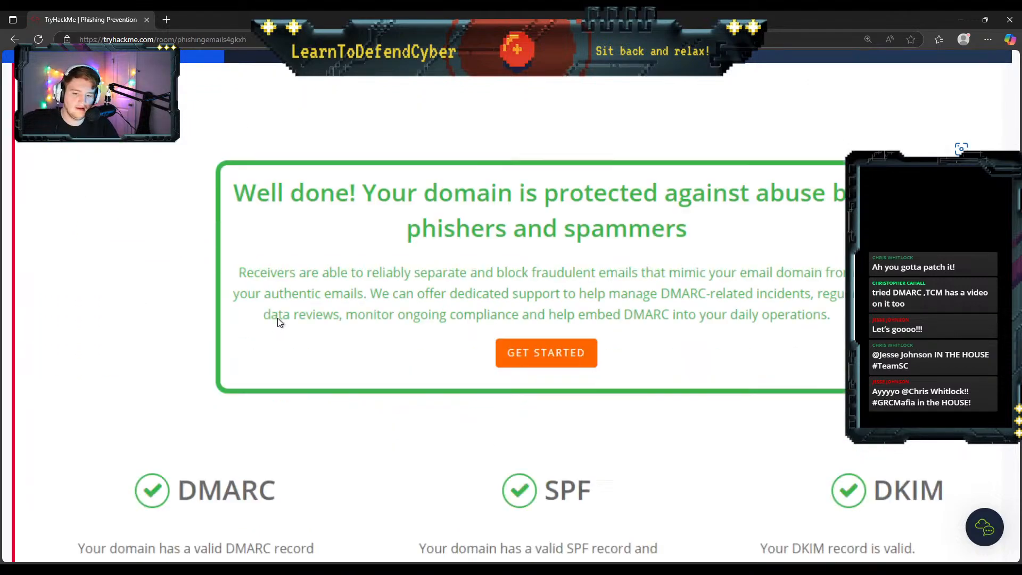
scroll(280, 325, "down", 4)
scroll(280, 324, "up", 7)
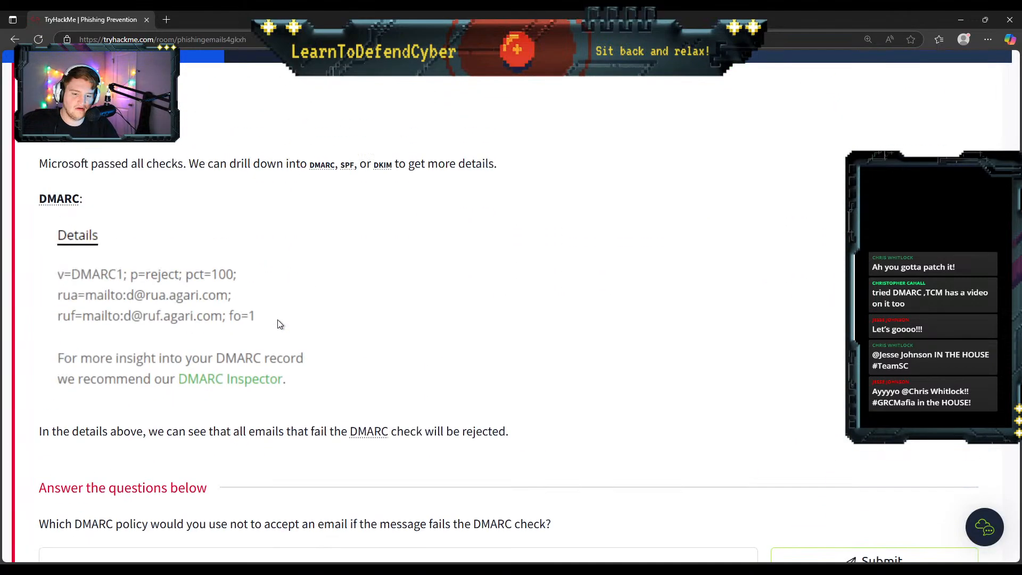
scroll(280, 325, "down", 2)
scroll(280, 325, "up", 10)
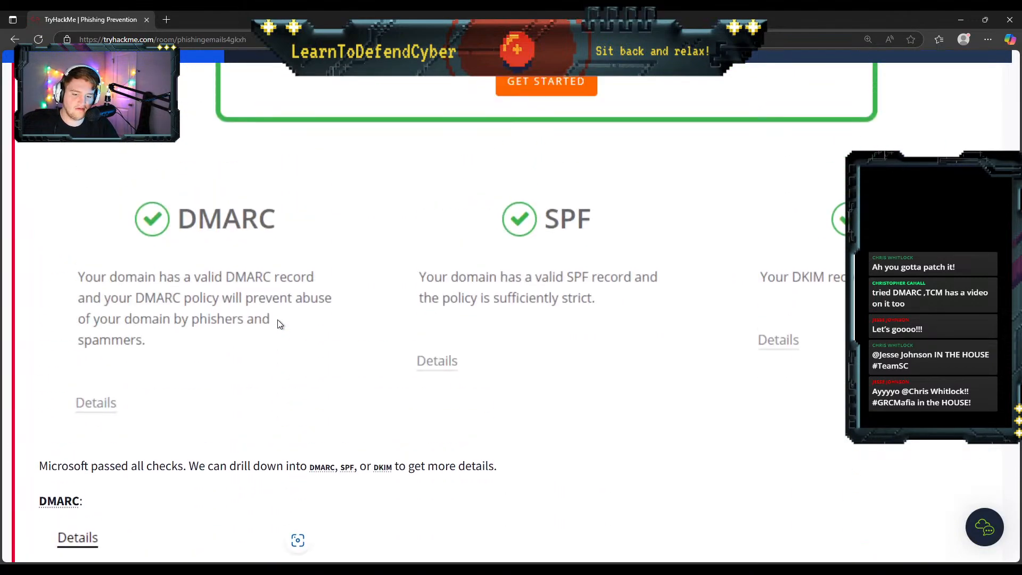
scroll(277, 320, "up", 7)
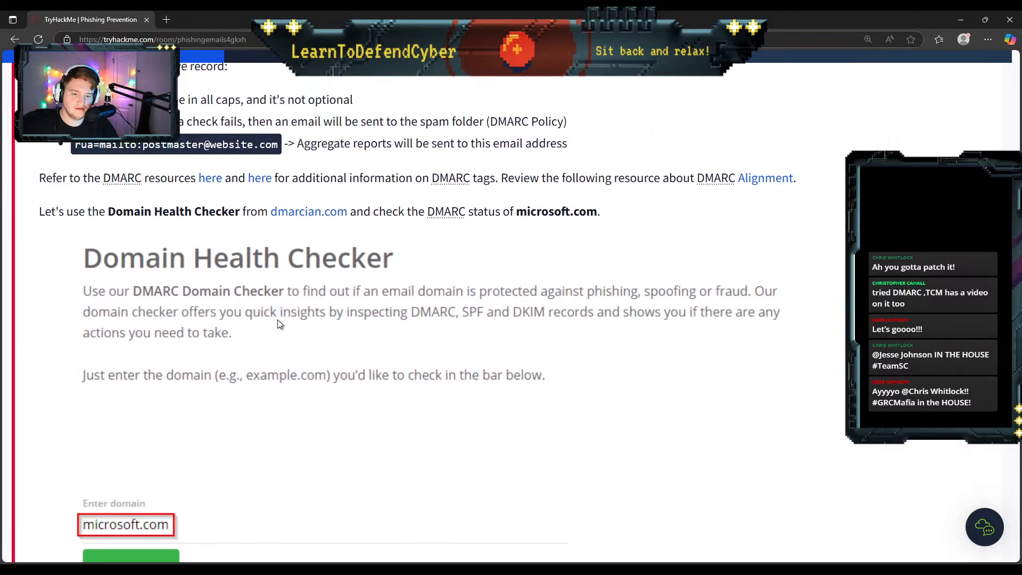
Step: Open the second DMARC resource, dmarc.org's Overview page, and enlarge it for reading
middle_click(254, 187)
left_click(243, 15)
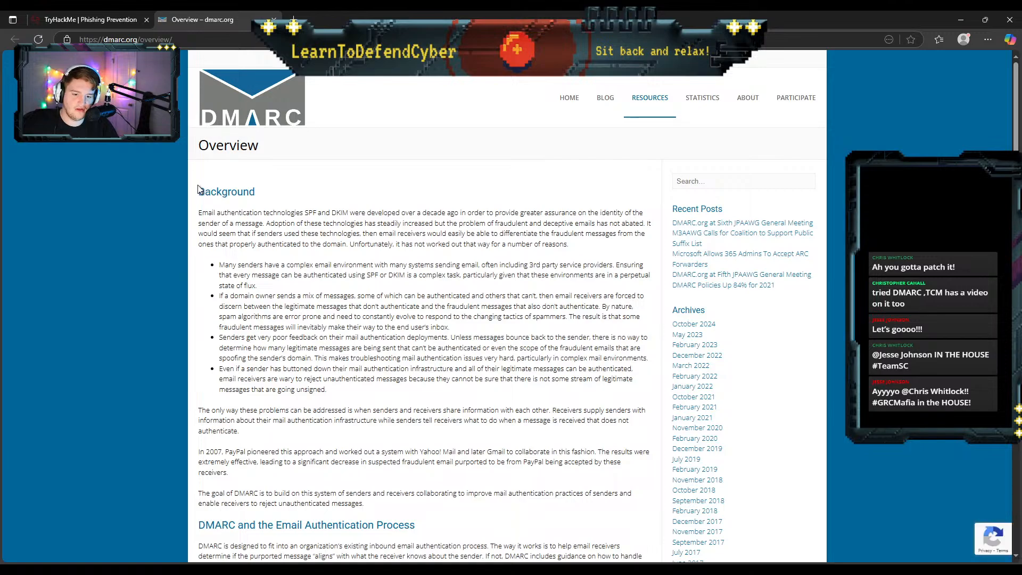
scroll(202, 187, "up", 2, "ctrl")
scroll(202, 186, "up", 1, "ctrl")
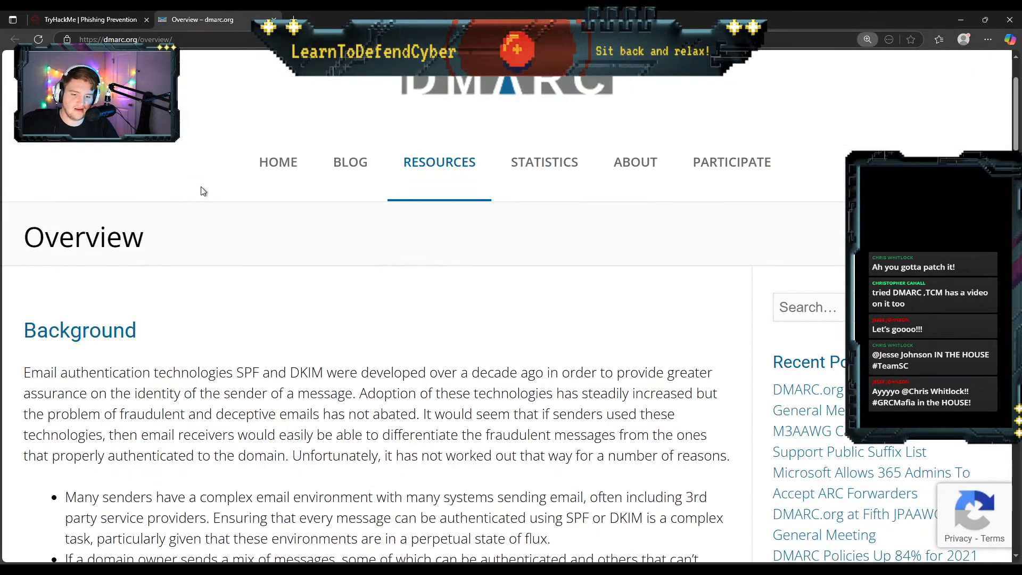
Step: Skim dmarc.org's Overview from the Background section through the email authentication flow to the example DMARC record and its tag chart
scroll(202, 187, "down", 6)
scroll(202, 186, "down", 4)
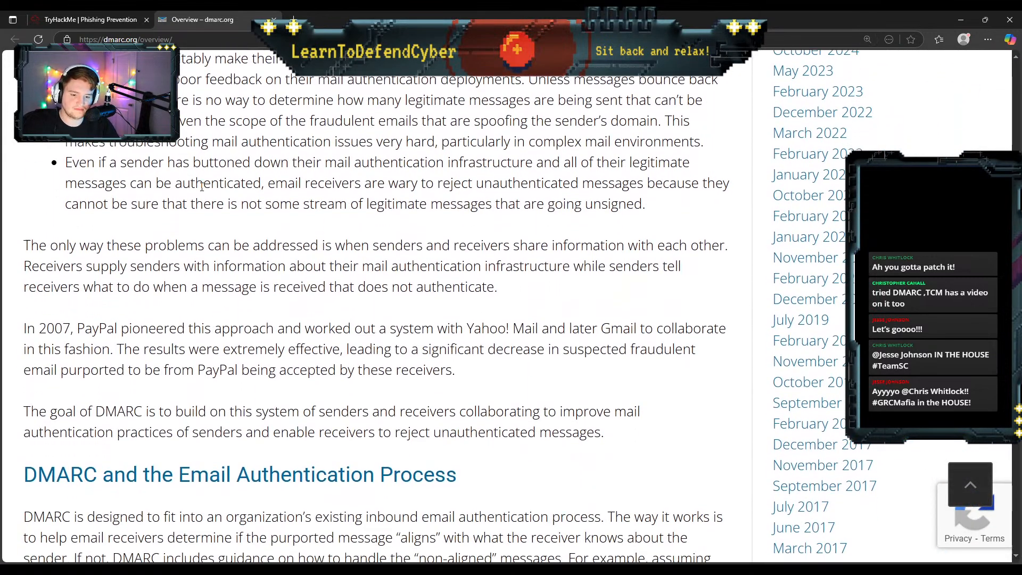
scroll(215, 189, "down", 10)
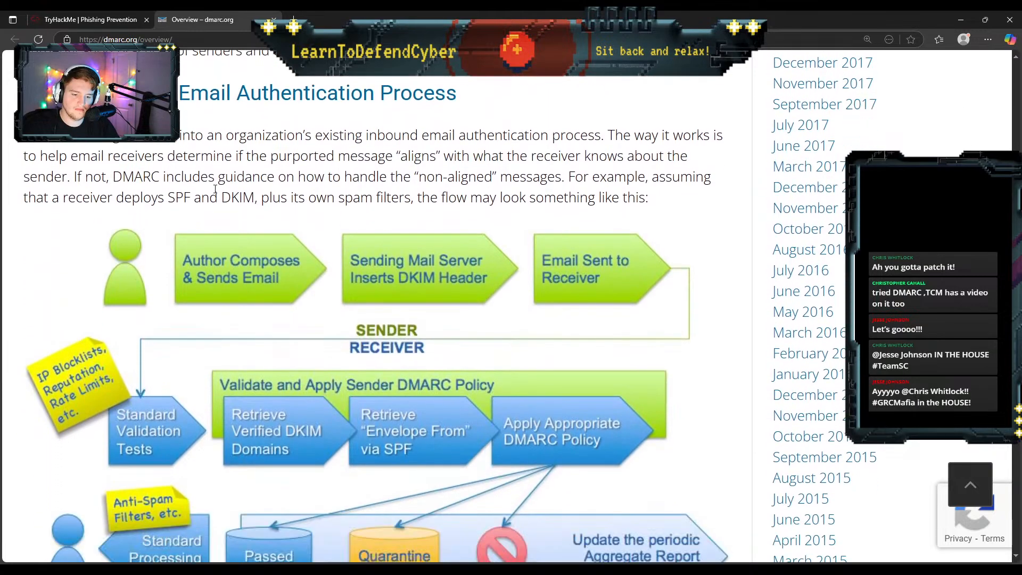
scroll(215, 189, "down", 10)
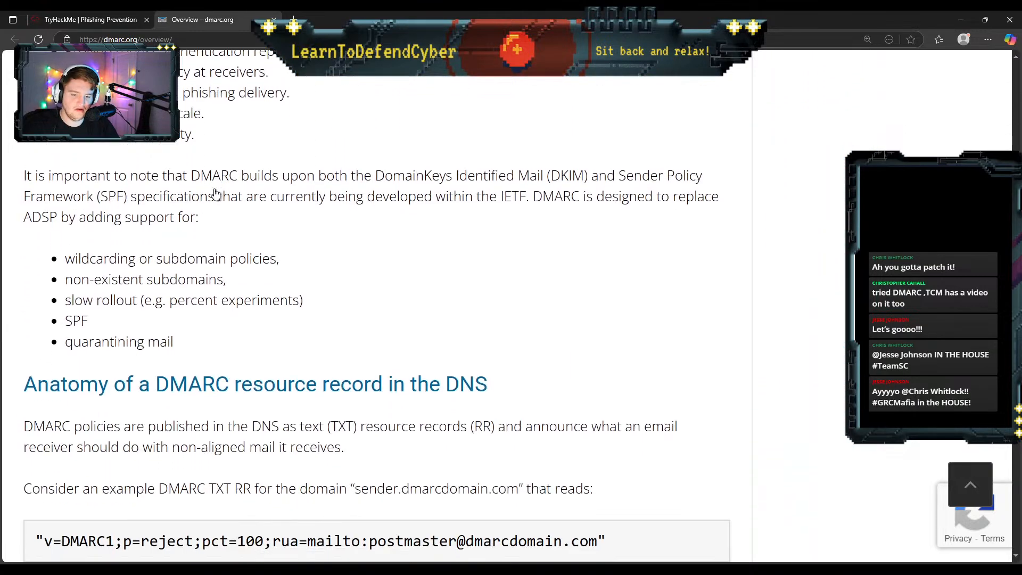
scroll(215, 192, "up", 1)
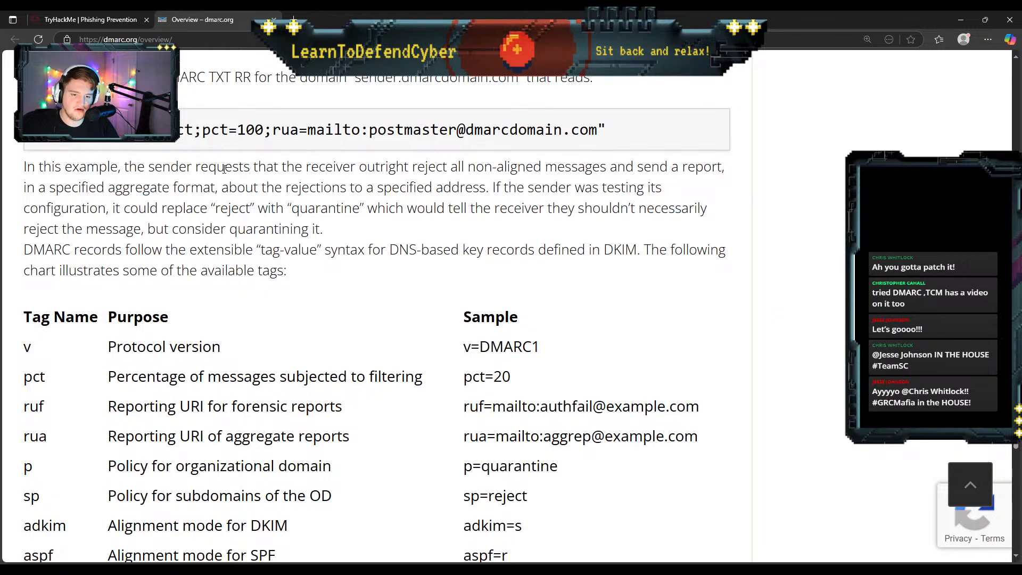
scroll(224, 169, "down", 2)
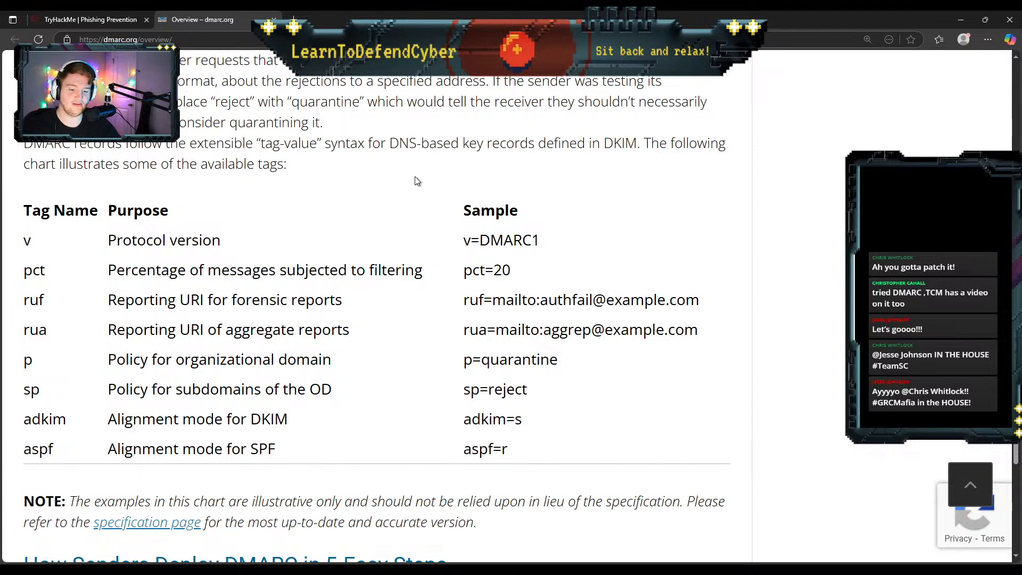
Step: Return to the TryHackMe room and review the Task 4 question against the microsoft.com DMARC record details
left_click(57, 16)
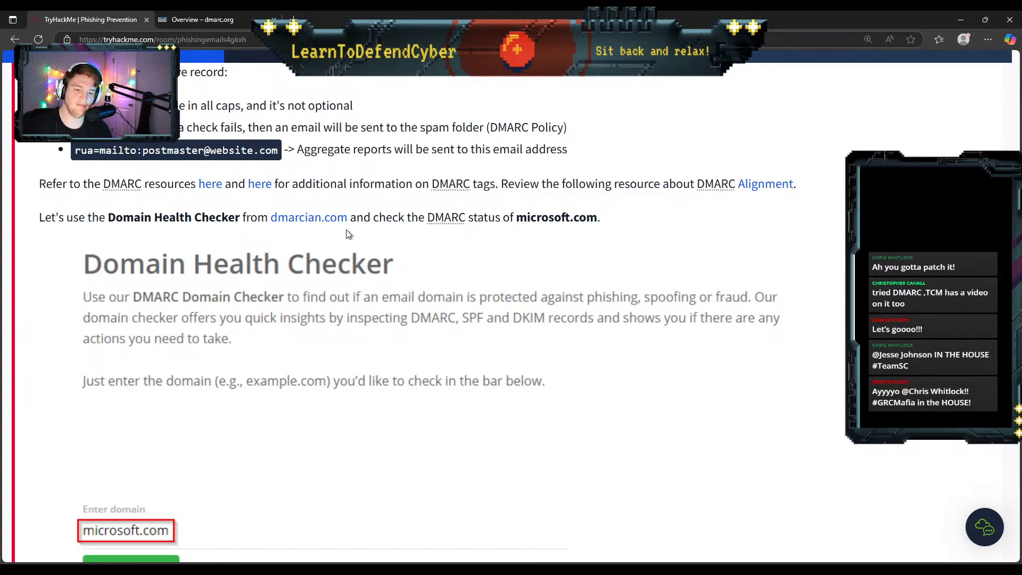
scroll(360, 214, "down", 6)
scroll(359, 214, "down", 11)
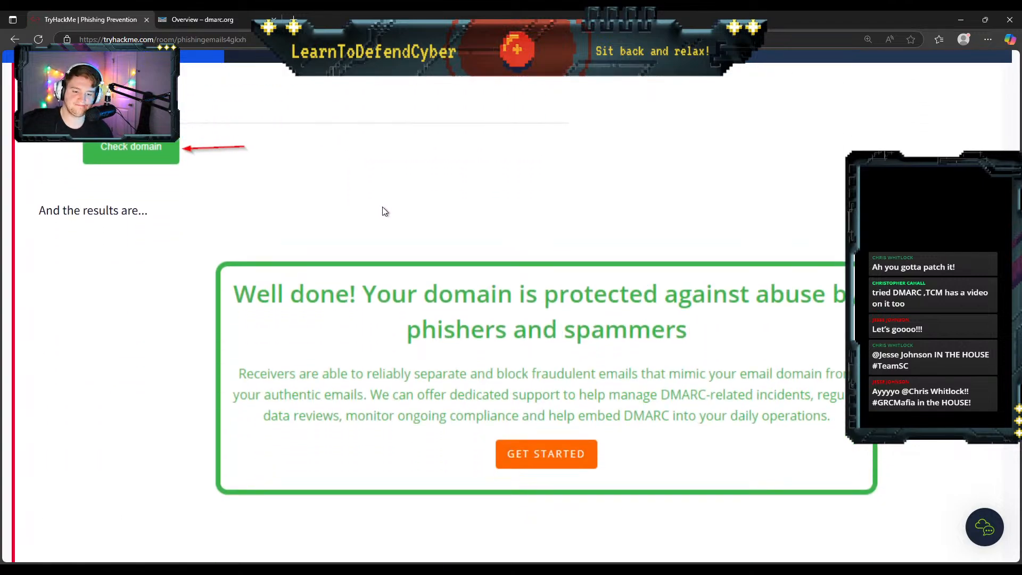
scroll(401, 216, "down", 4)
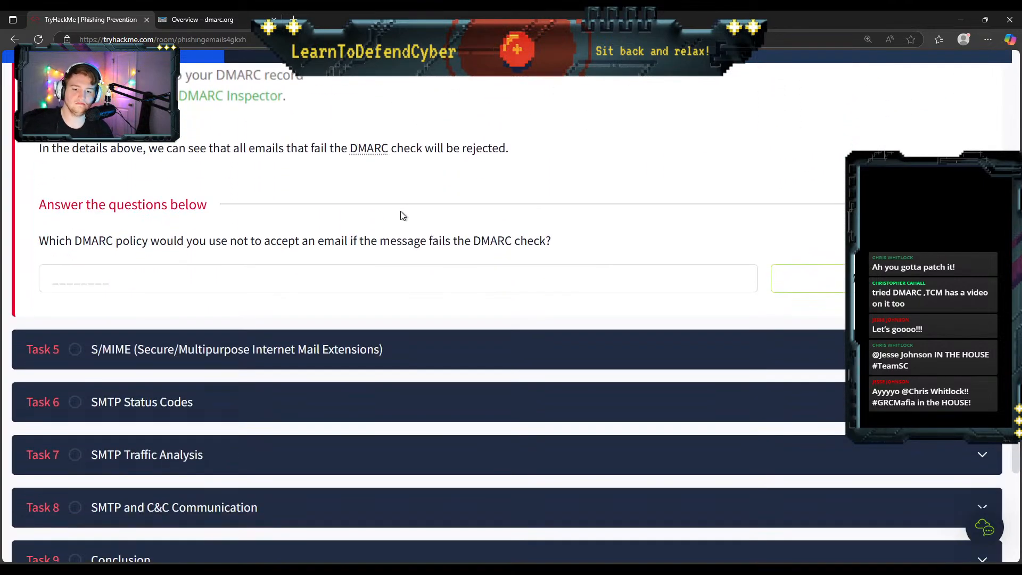
scroll(401, 216, "up", 3)
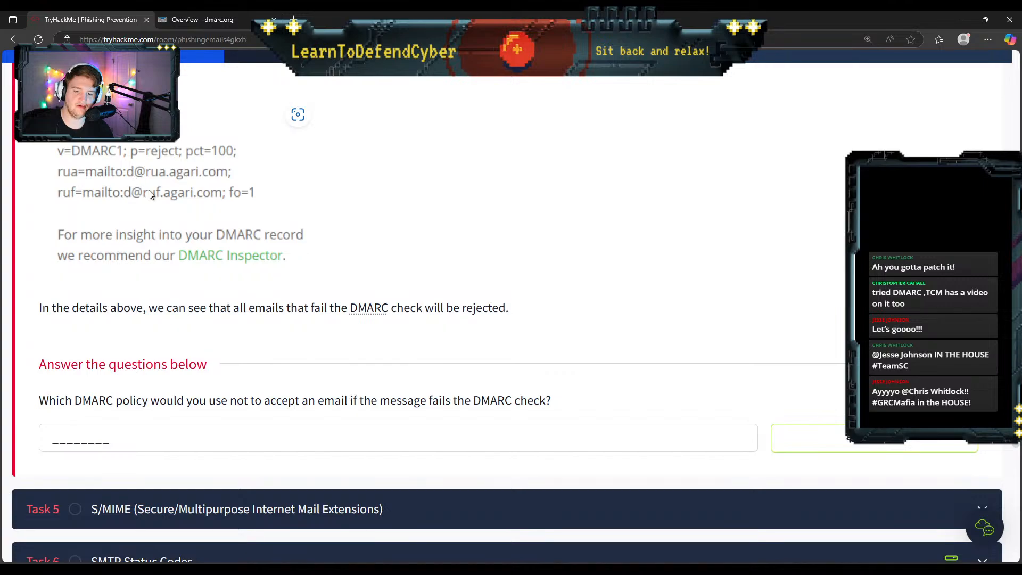
Step: Check dmarc.org's Overview again for the policy tags and the five steps for deploying DMARC
left_click(187, 20)
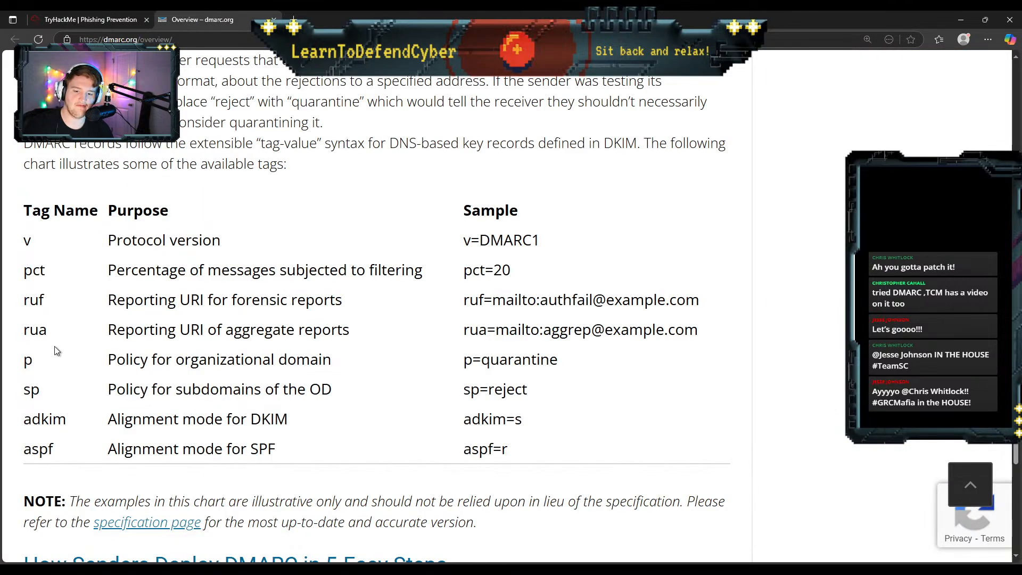
scroll(54, 346, "down", 3)
scroll(54, 362, "up", 5)
scroll(56, 350, "down", 4)
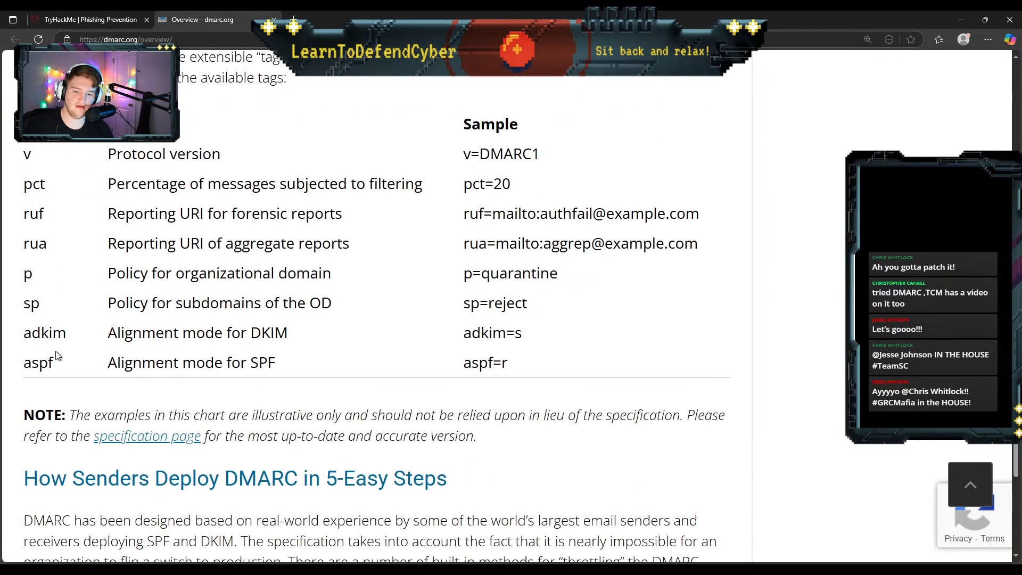
scroll(57, 354, "down", 9)
scroll(57, 354, "up", 2)
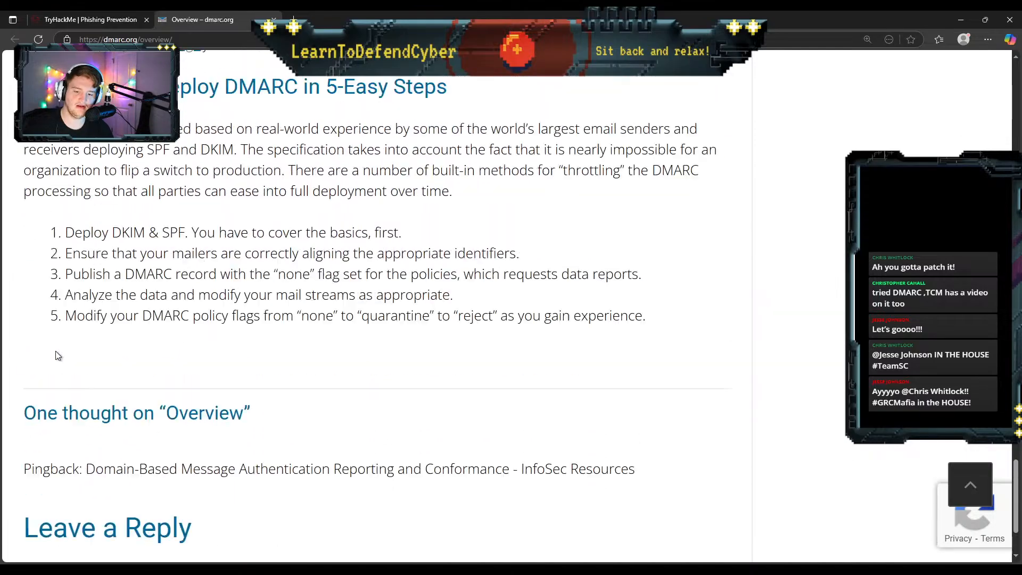
scroll(57, 355, "up", 20)
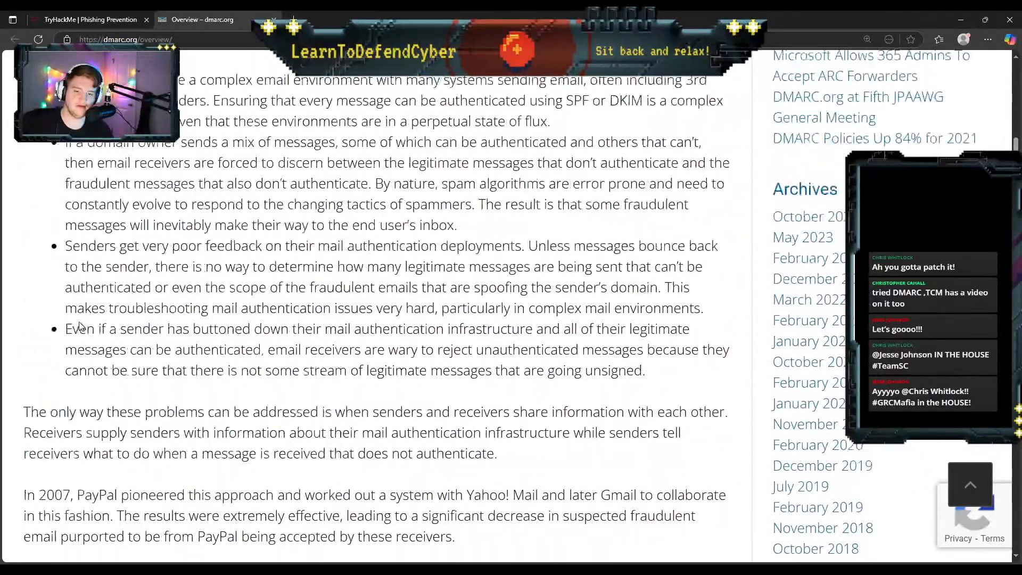
scroll(80, 326, "up", 10)
scroll(152, 272, "down", 2)
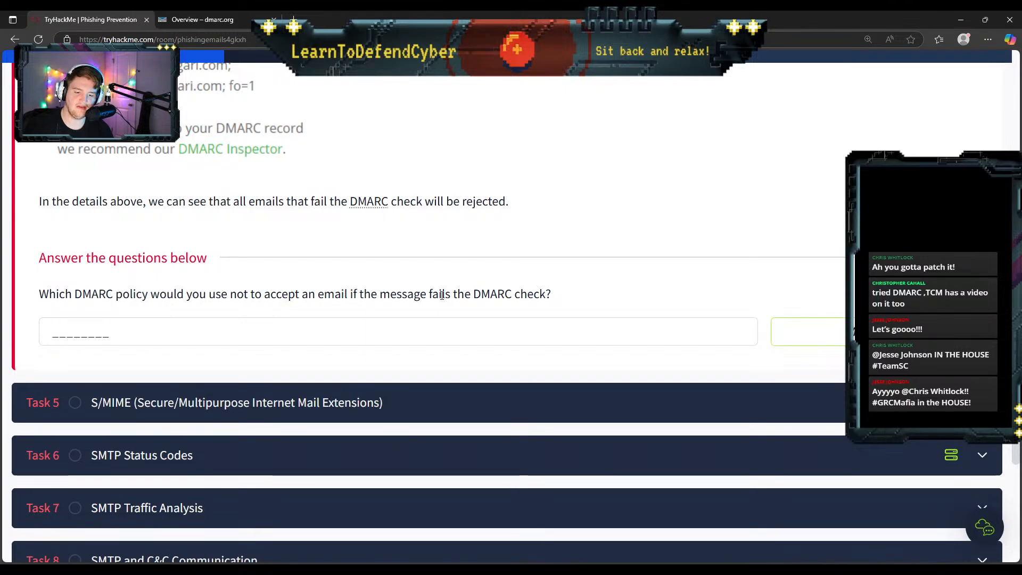
Step: Submit p=reject as the answer to the Task 4 DMARC policy question in the TryHackMe room, and expand Task 5 on S/MIME
scroll(168, 300, "up", 1)
scroll(168, 300, "up", 3)
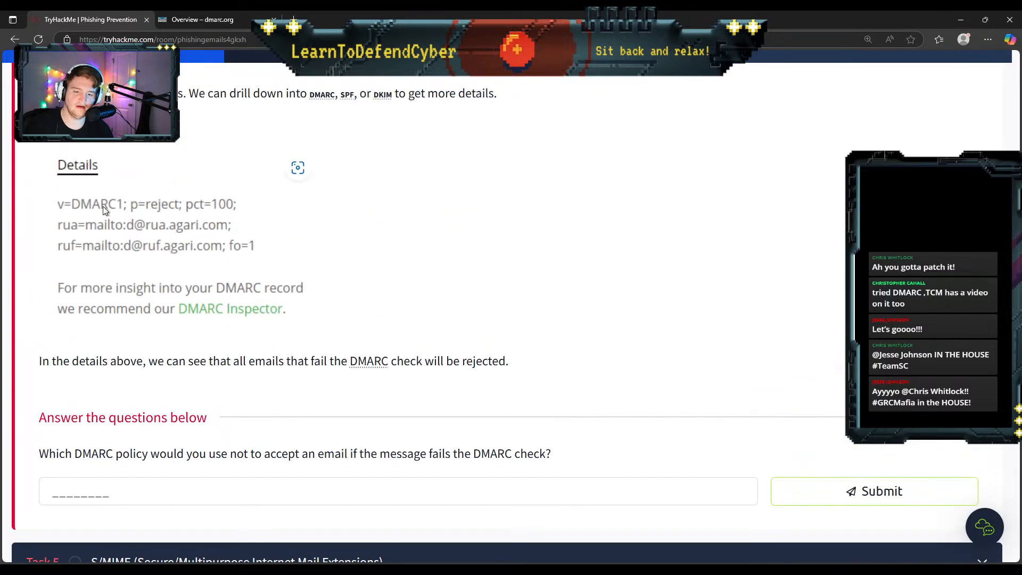
left_click(123, 485)
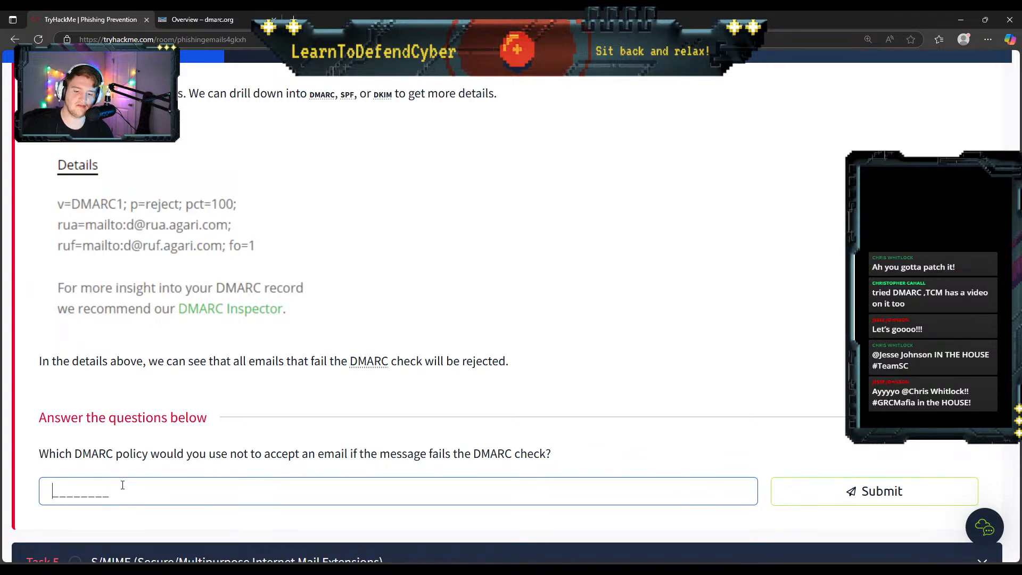
type("p")
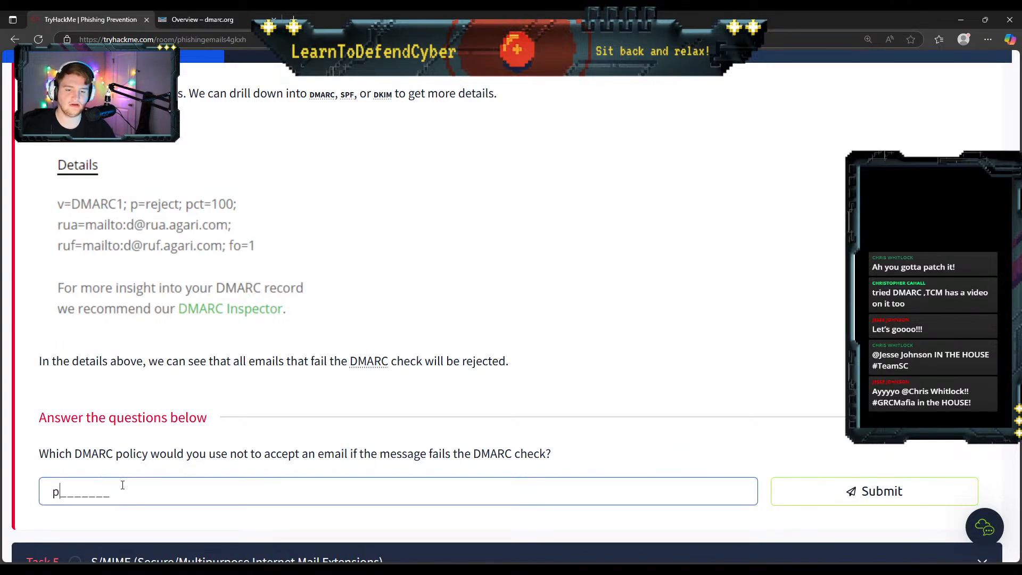
type("=r")
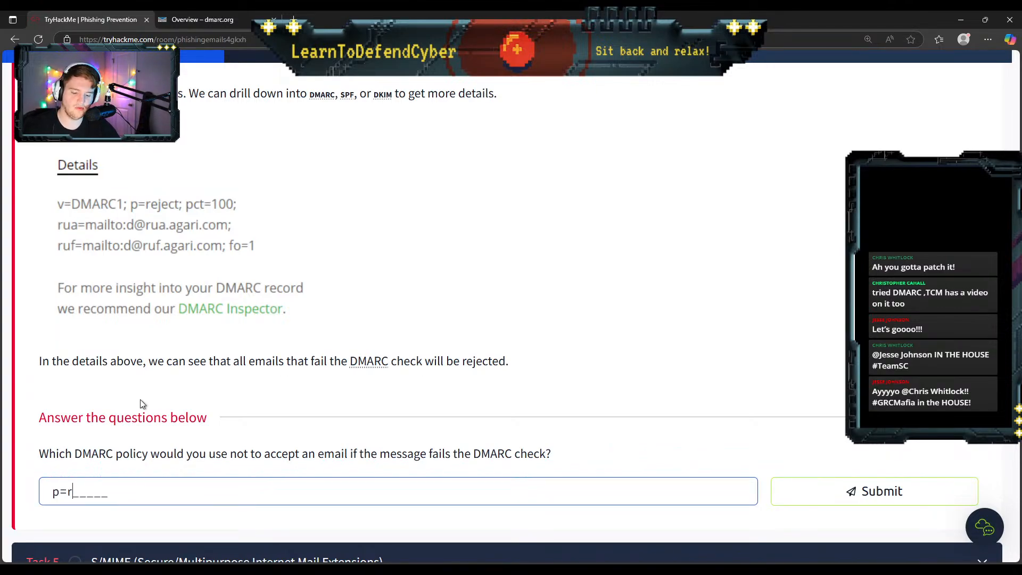
type("eject")
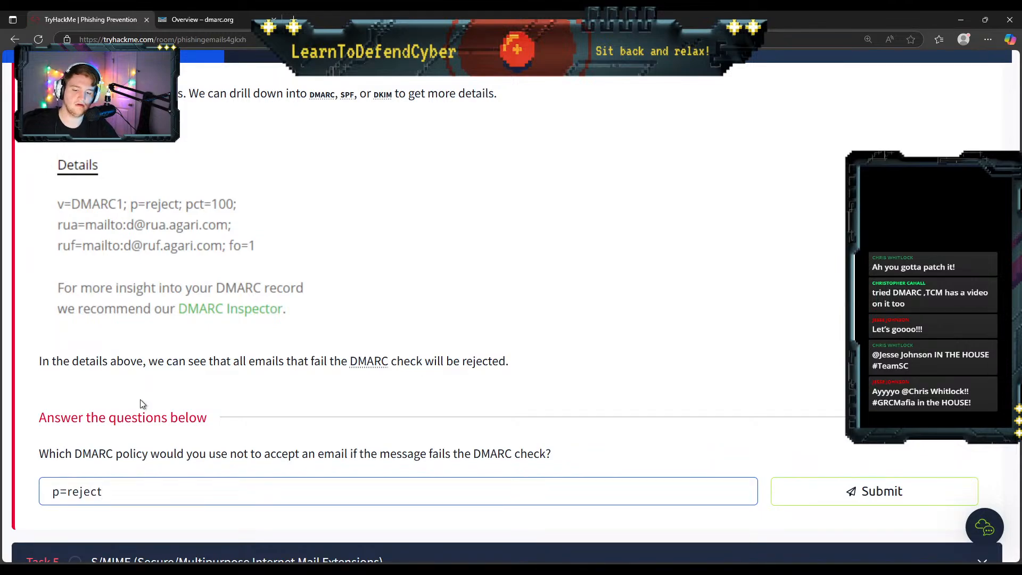
key("Return")
scroll(160, 394, "down", 4)
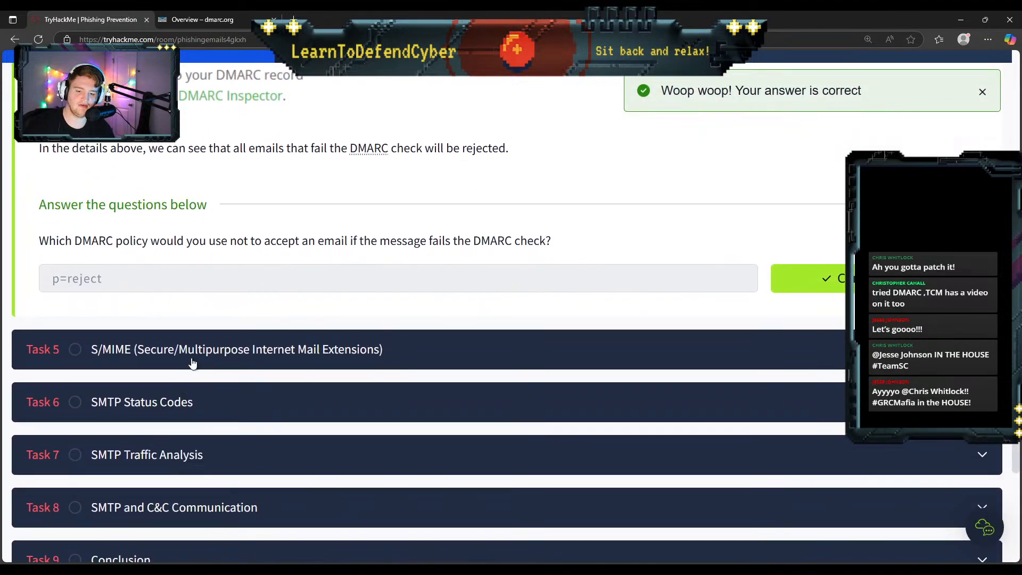
left_click(193, 363)
Step: Reread dmarc.org's Overview, covering the background, DMARC requirements, record anatomy, tag chart and sender deployment steps
left_click(246, 18)
scroll(277, 404, "down", 5)
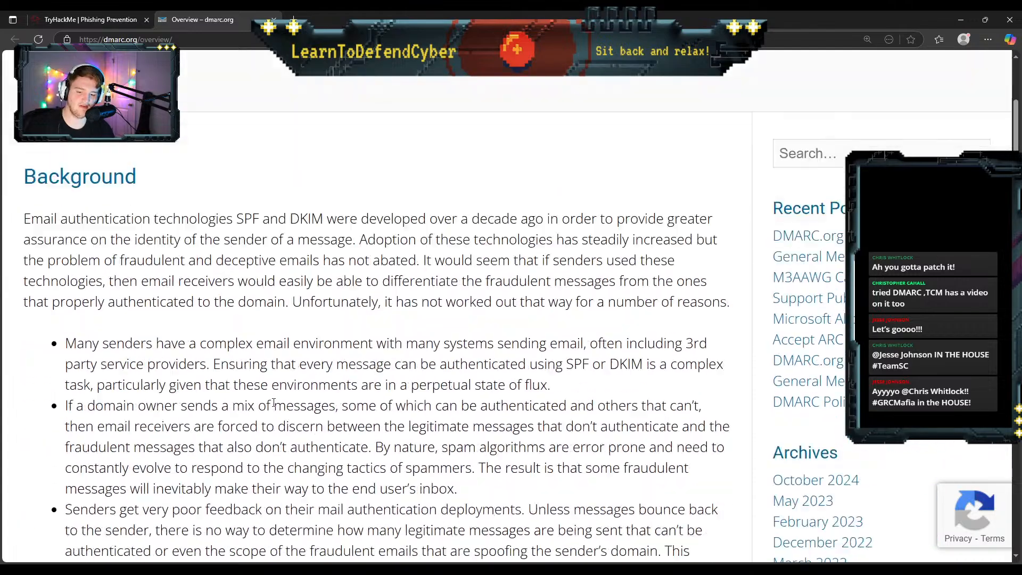
scroll(273, 403, "down", 20)
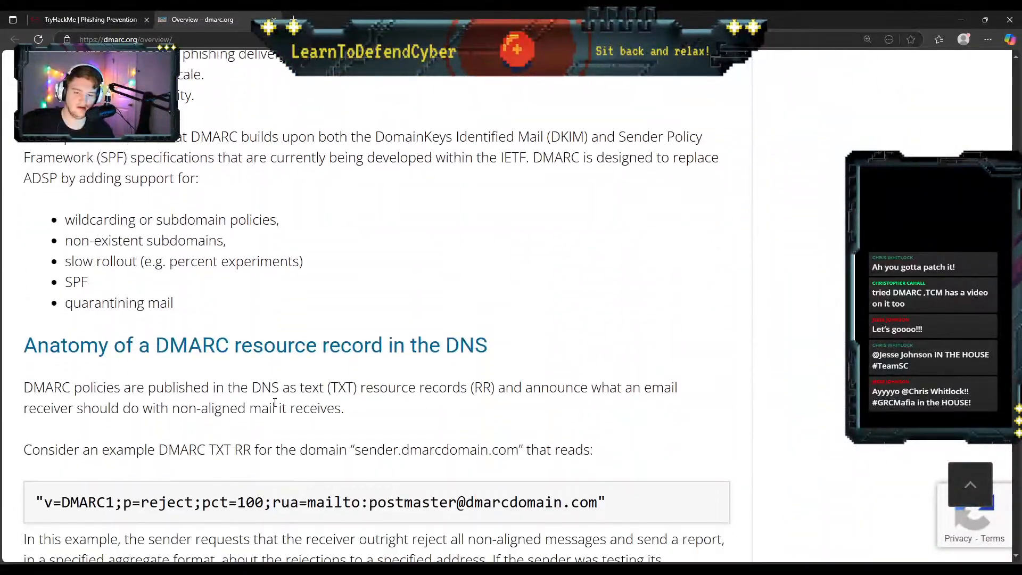
scroll(275, 403, "down", 11)
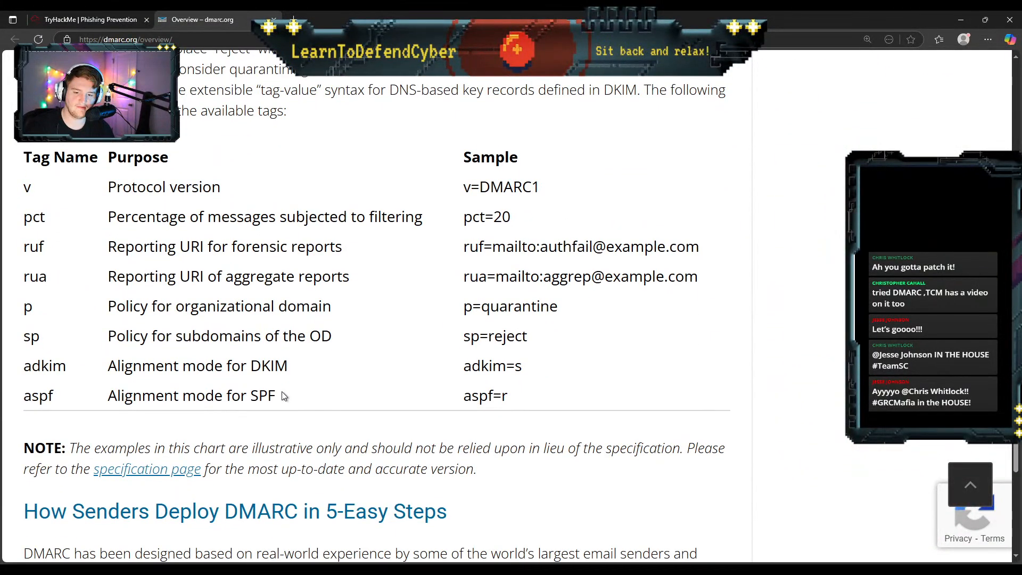
scroll(246, 337, "down", 1)
scroll(251, 330, "up", 10)
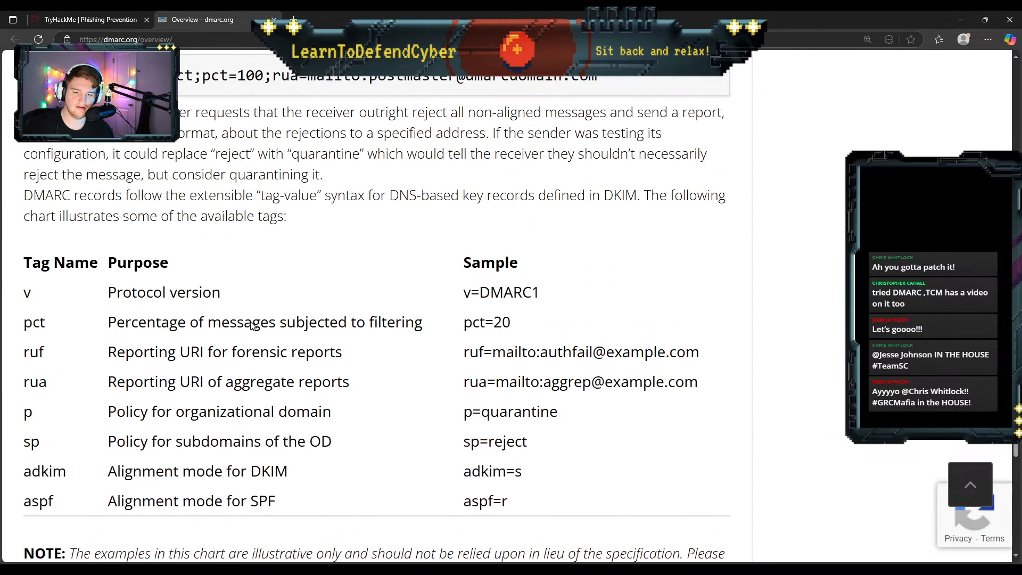
scroll(252, 325, "up", 16)
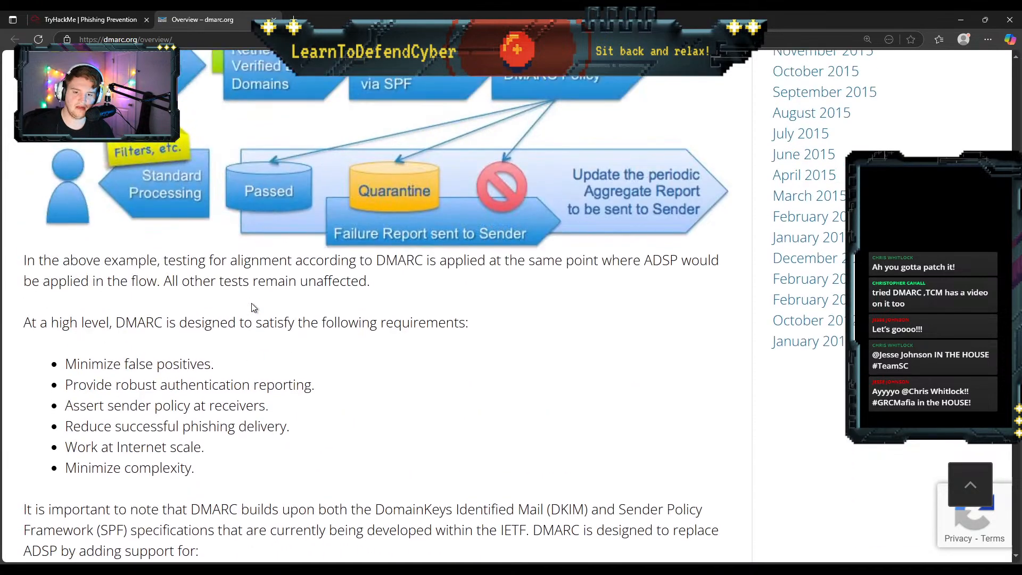
scroll(251, 296, "up", 10)
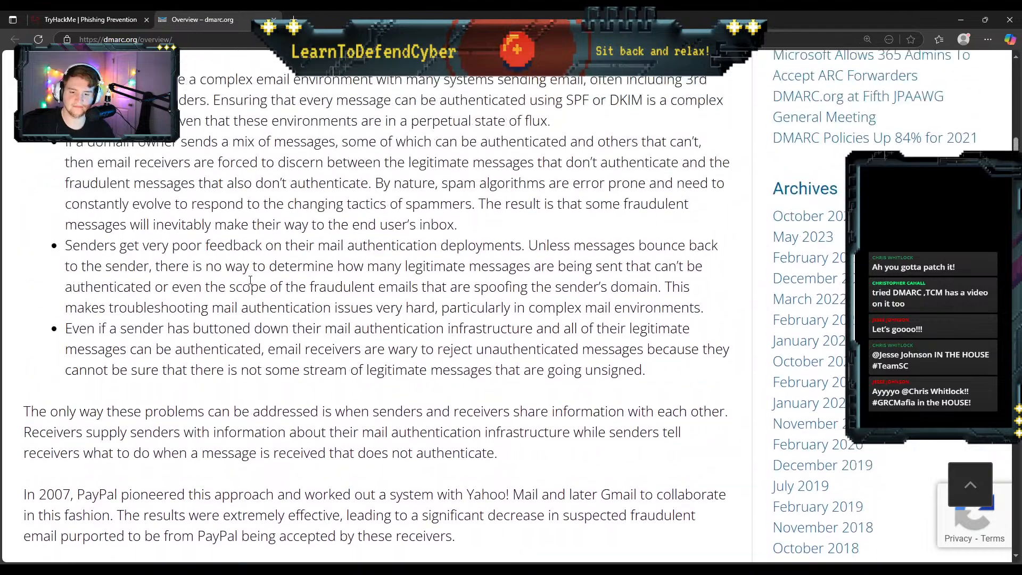
scroll(250, 271, "down", 10)
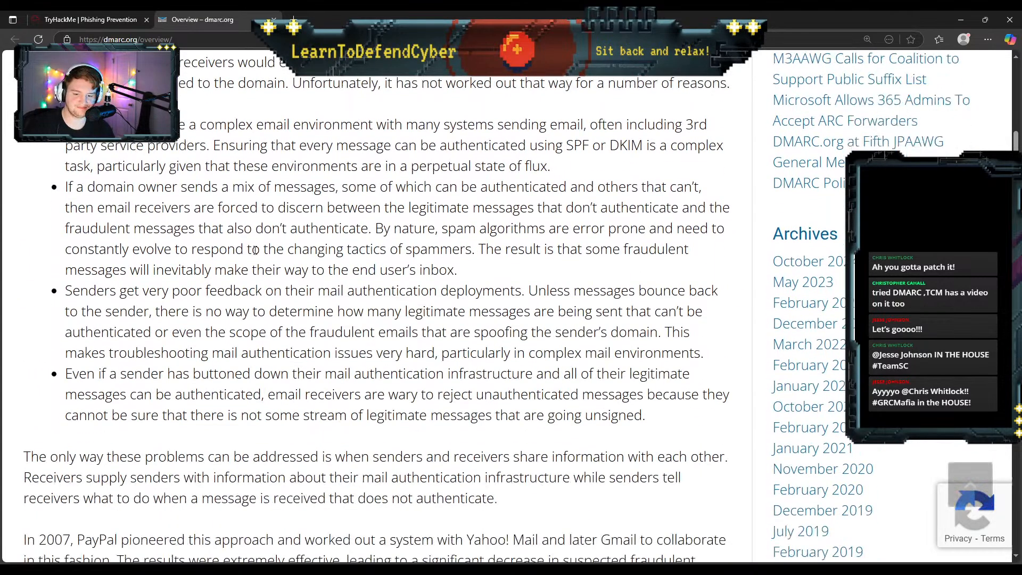
scroll(248, 309, "down", 18)
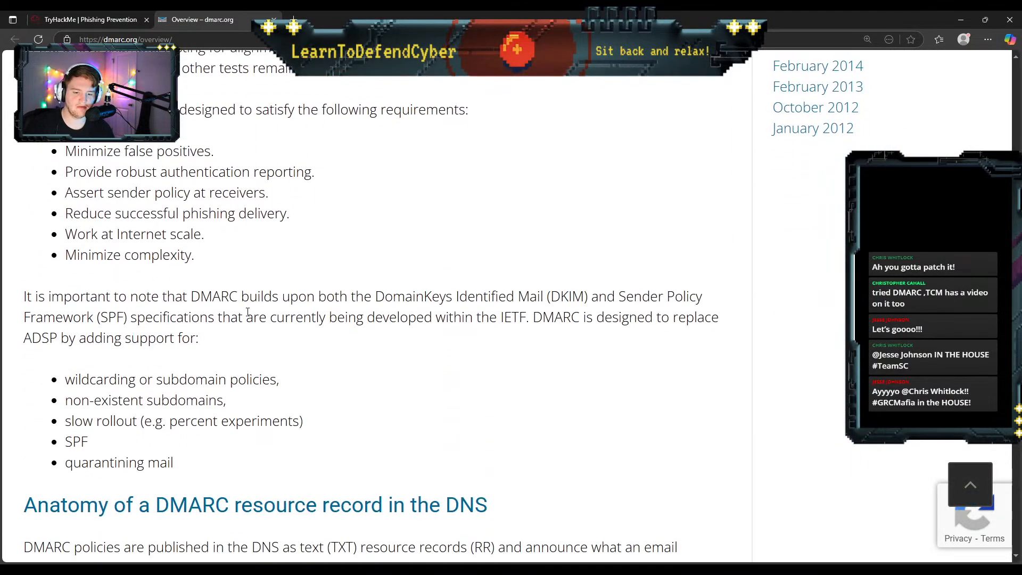
scroll(248, 307, "down", 6)
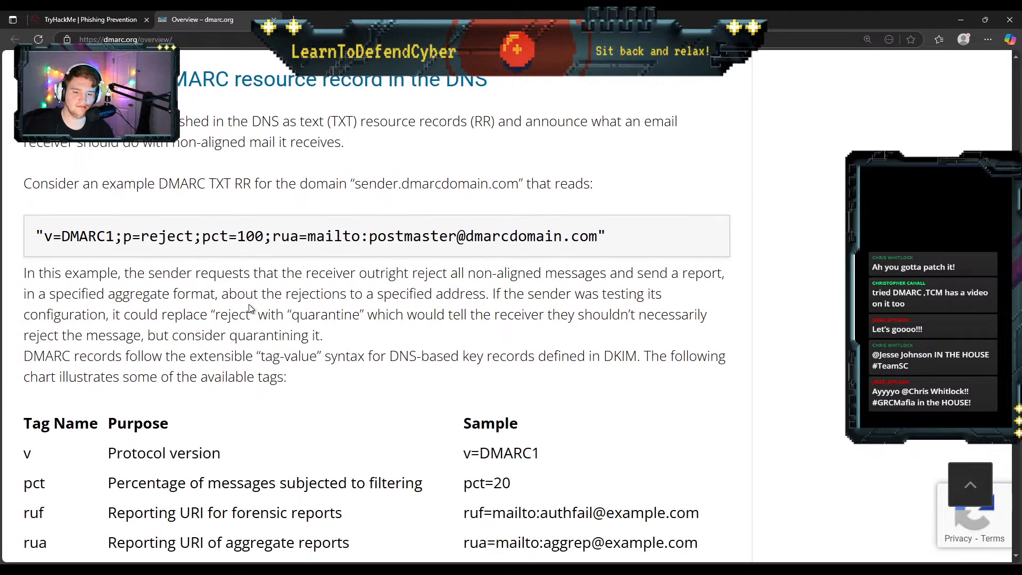
scroll(248, 304, "down", 6)
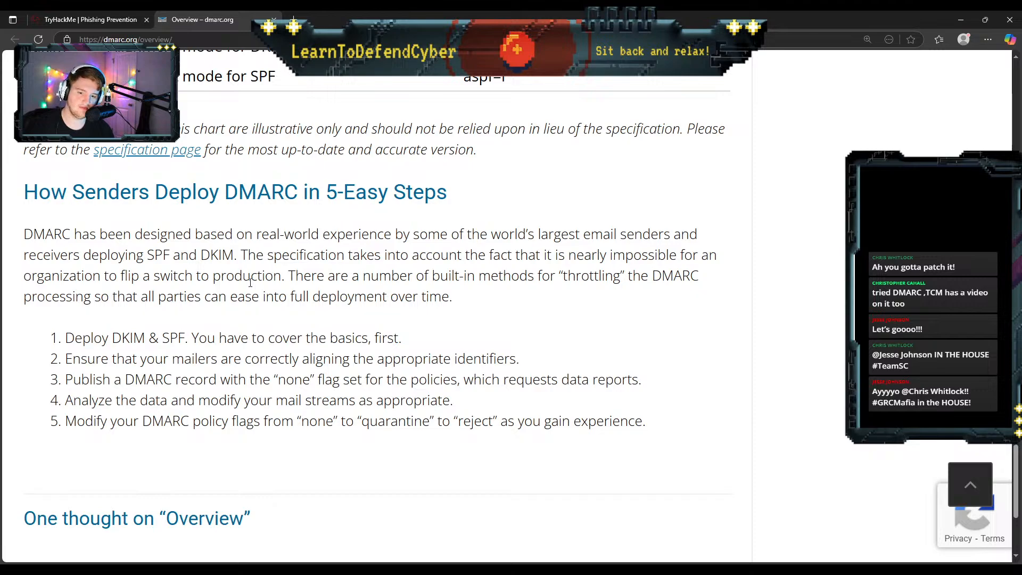
scroll(250, 282, "down", 2)
Step: Return to the TryHackMe room and read Task 5's S/MIME definition, its two main ingredients and the public key cryptography explanation and illustration
left_click(44, 12)
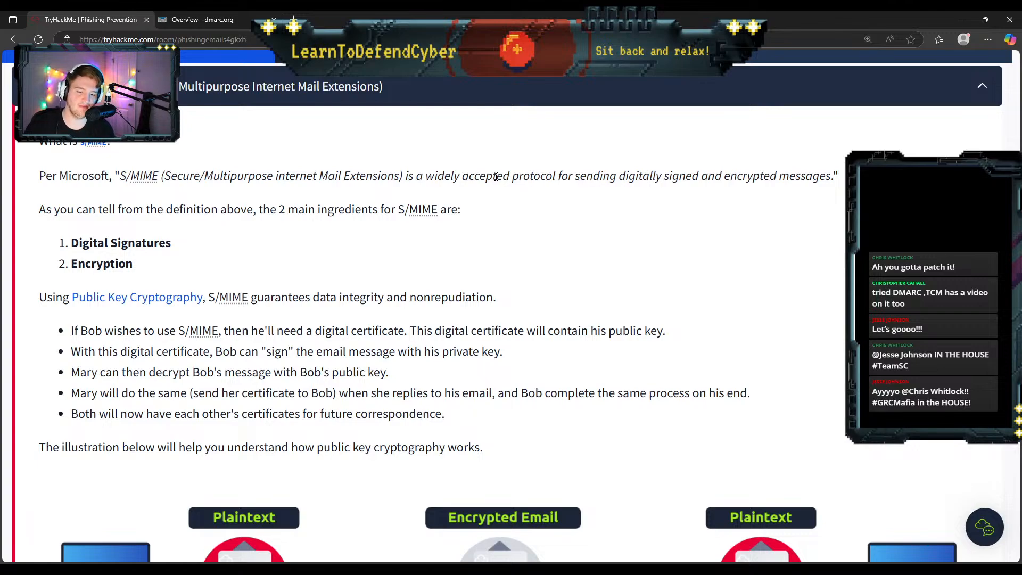
scroll(213, 245, "down", 3)
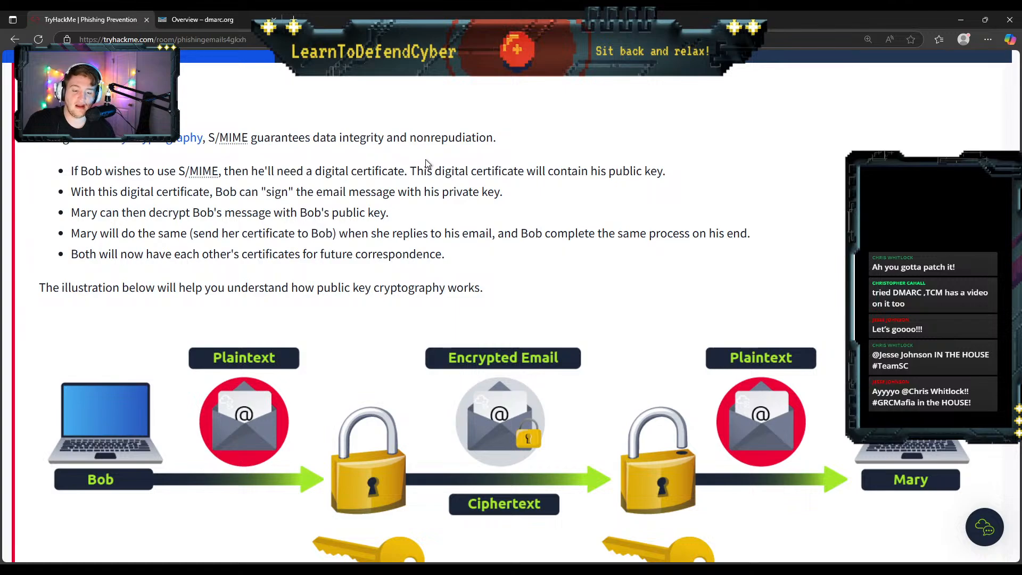
scroll(379, 191, "up", 1)
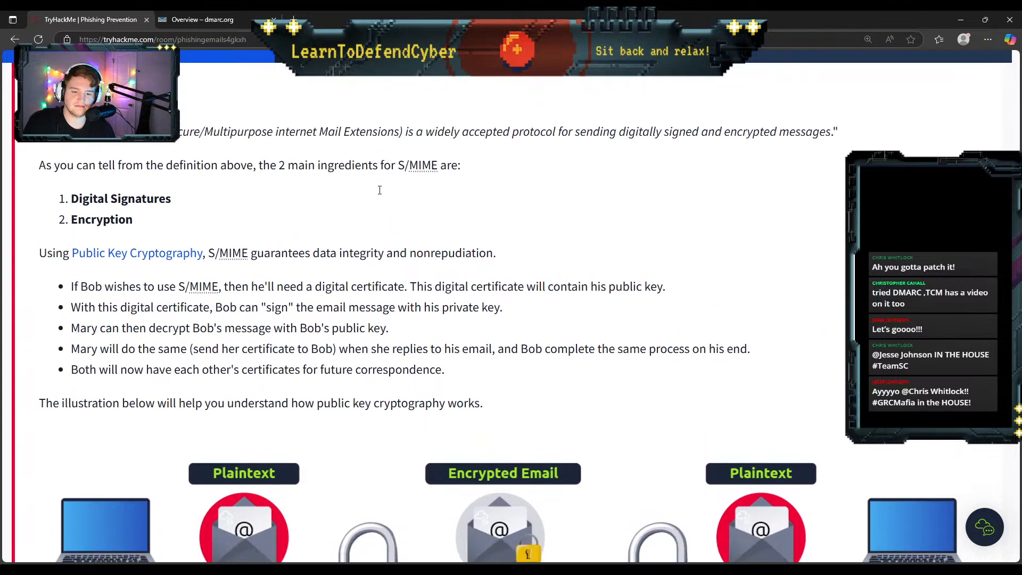
scroll(379, 190, "down", 1)
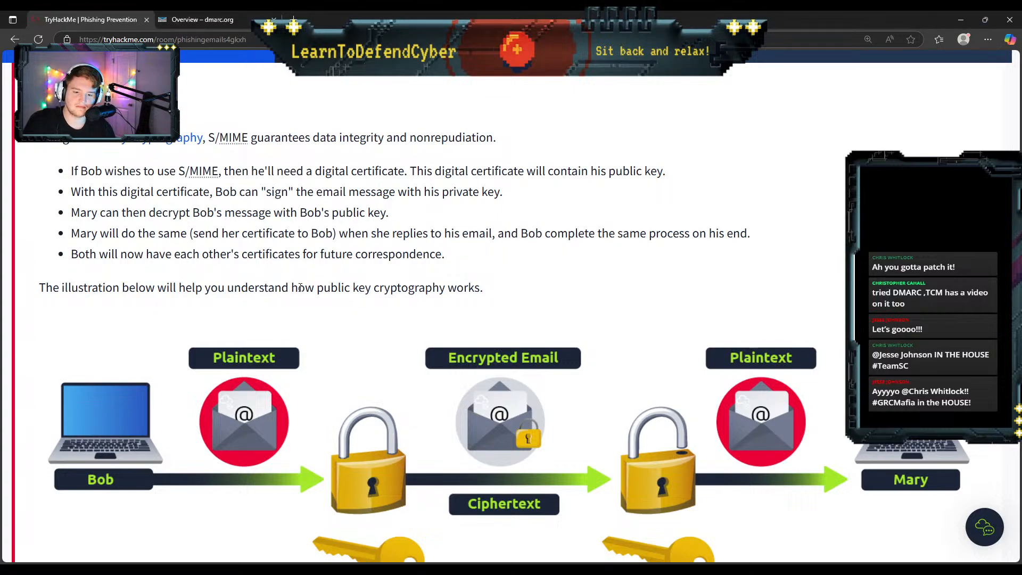
scroll(283, 250, "down", 1)
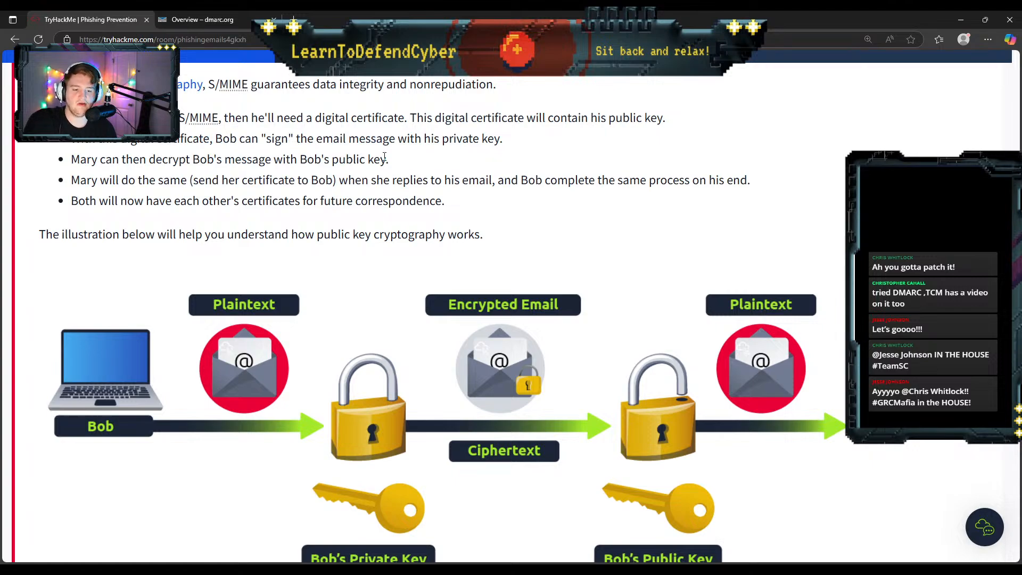
Step: Review Task 5's Bob and Mary certificate exchange and public key cryptography illustration, continuing to the nonrepudiation question
scroll(356, 304, "down", 1)
scroll(355, 304, "up", 1)
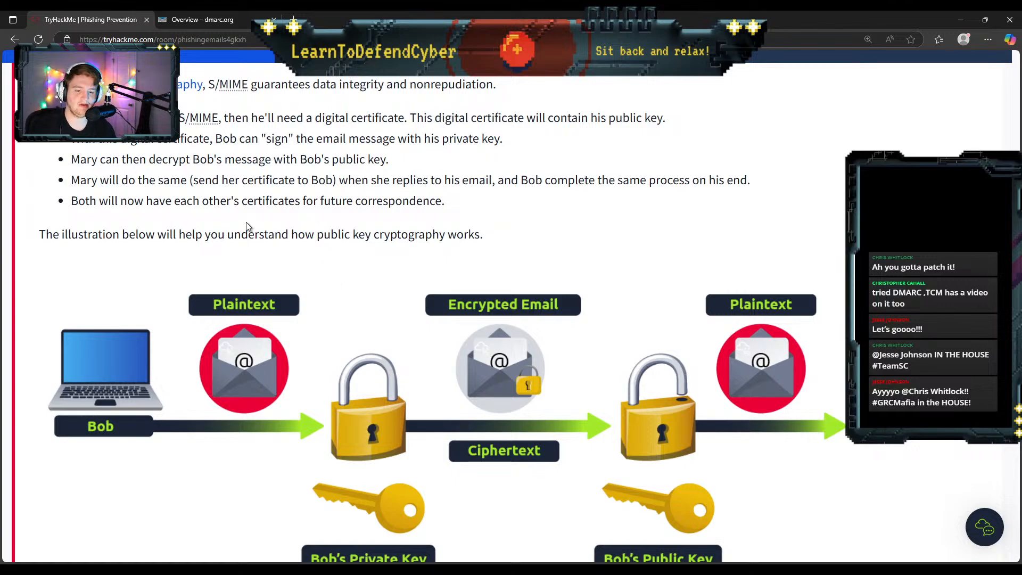
scroll(246, 229, "down", 2)
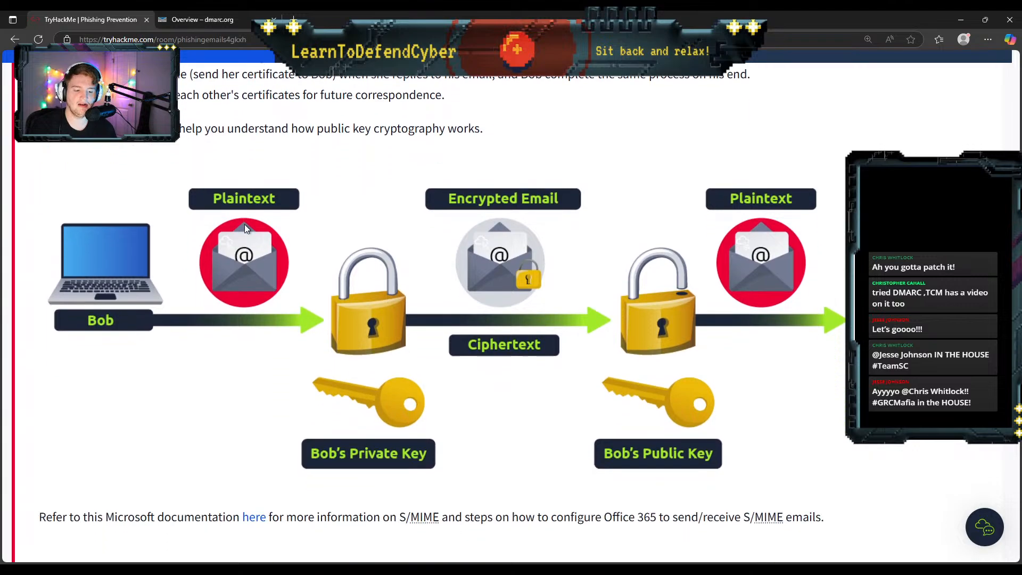
scroll(246, 229, "up", 2)
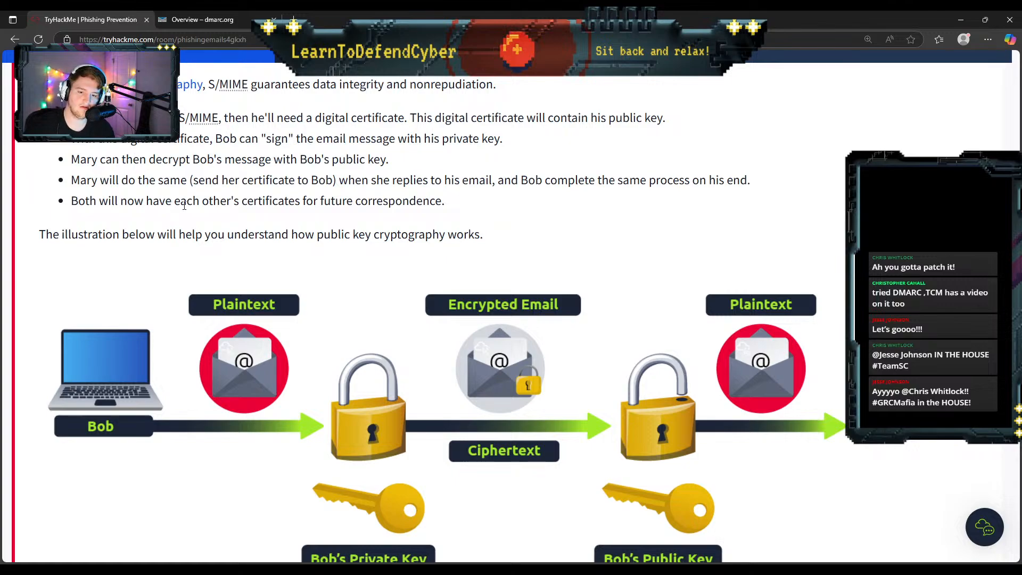
scroll(148, 187, "down", 1)
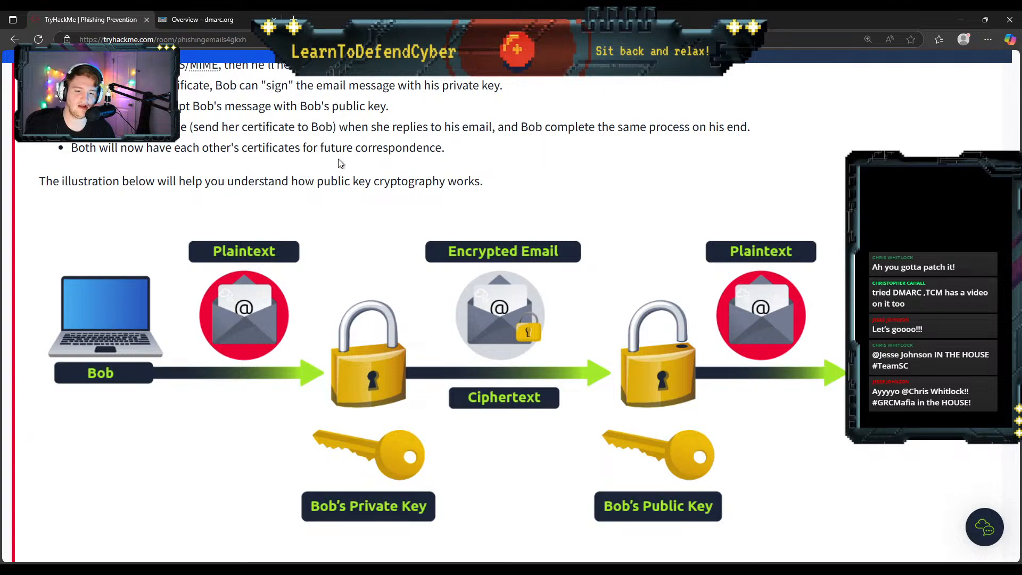
scroll(266, 288, "down", 1)
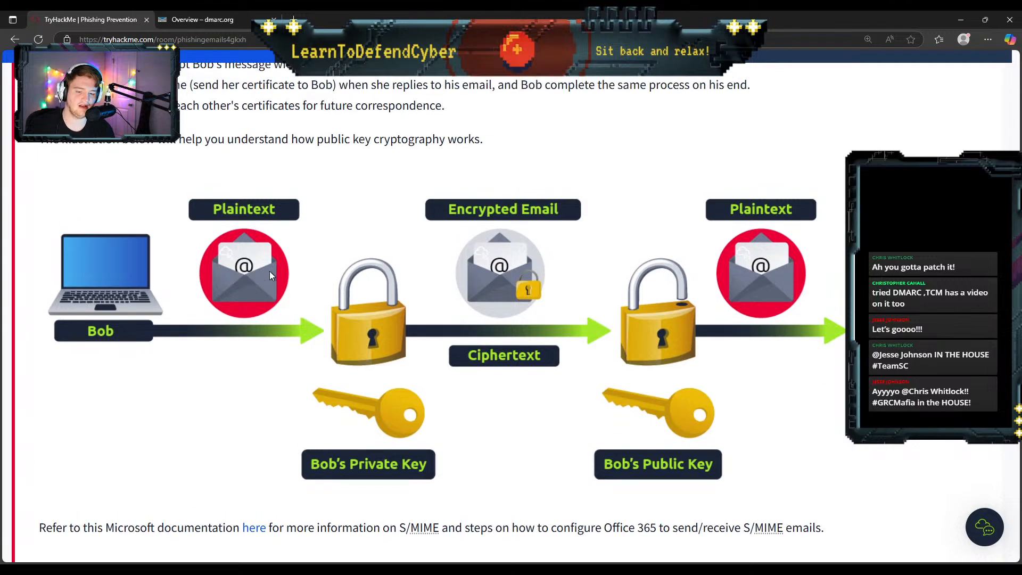
scroll(269, 270, "up", 2)
scroll(270, 271, "down", 2)
scroll(270, 270, "down", 1)
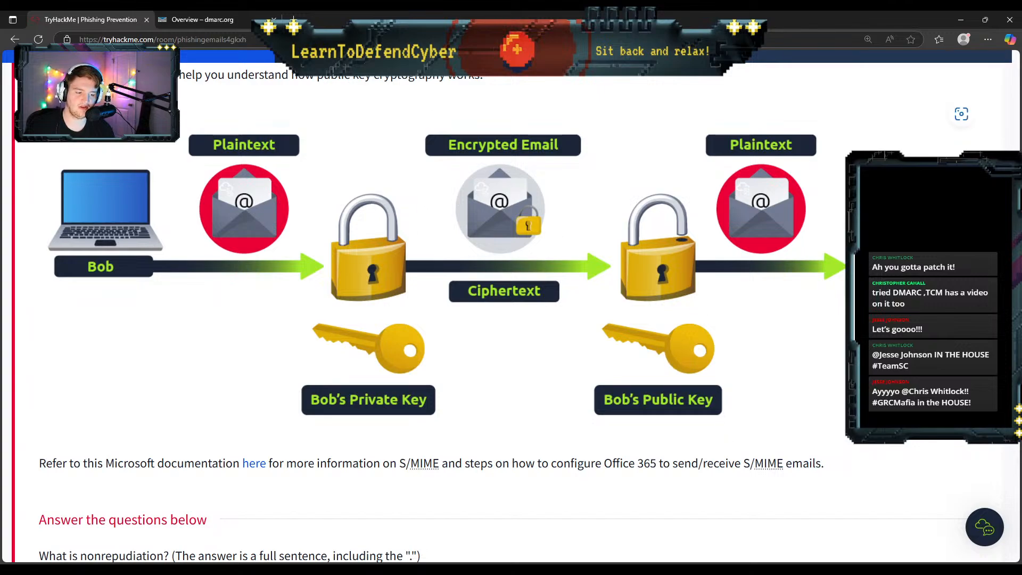
scroll(452, 378, "down", 4)
scroll(440, 348, "up", 1)
scroll(440, 348, "down", 1)
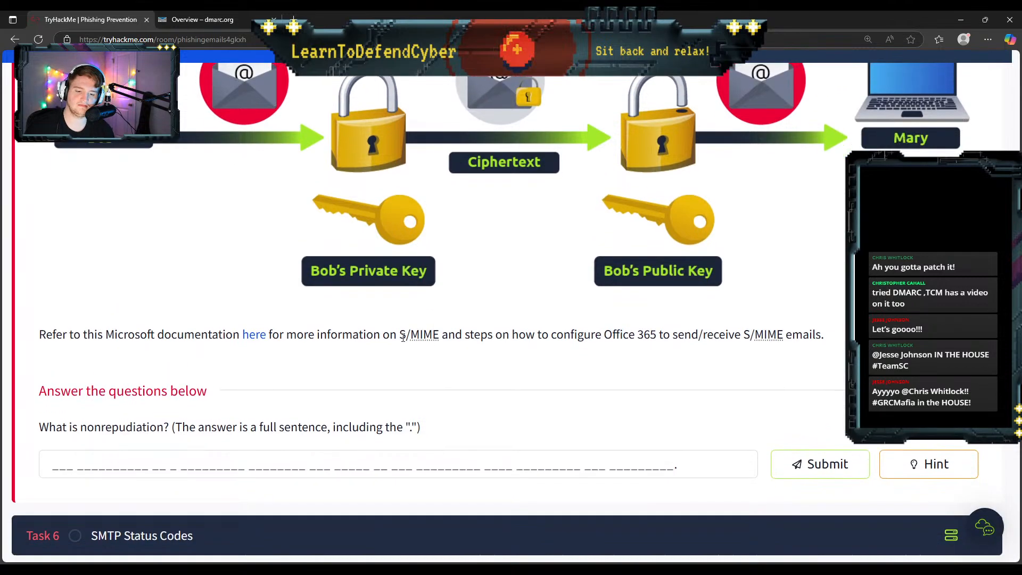
Step: Open the Microsoft S/MIME documentation linked in Task 5, enlarge the page and read the article's introduction
left_click(257, 308)
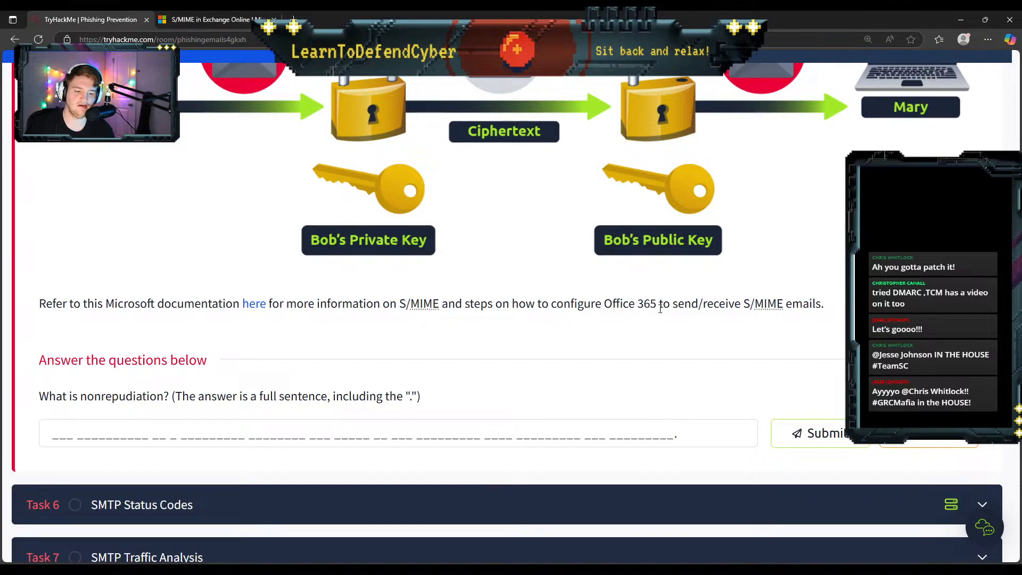
left_click(213, 19)
scroll(364, 247, "down", 15)
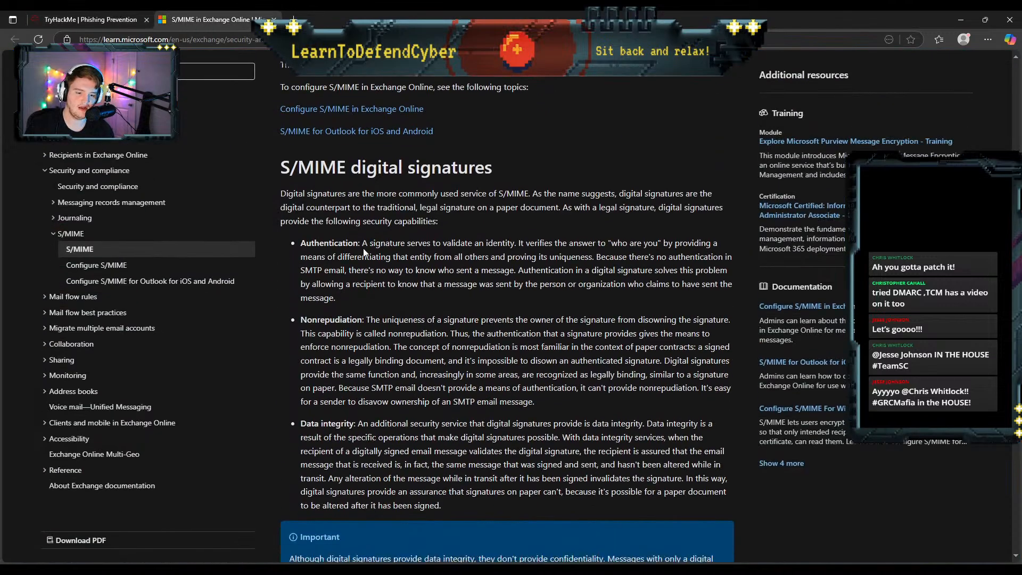
scroll(365, 247, "up", 15)
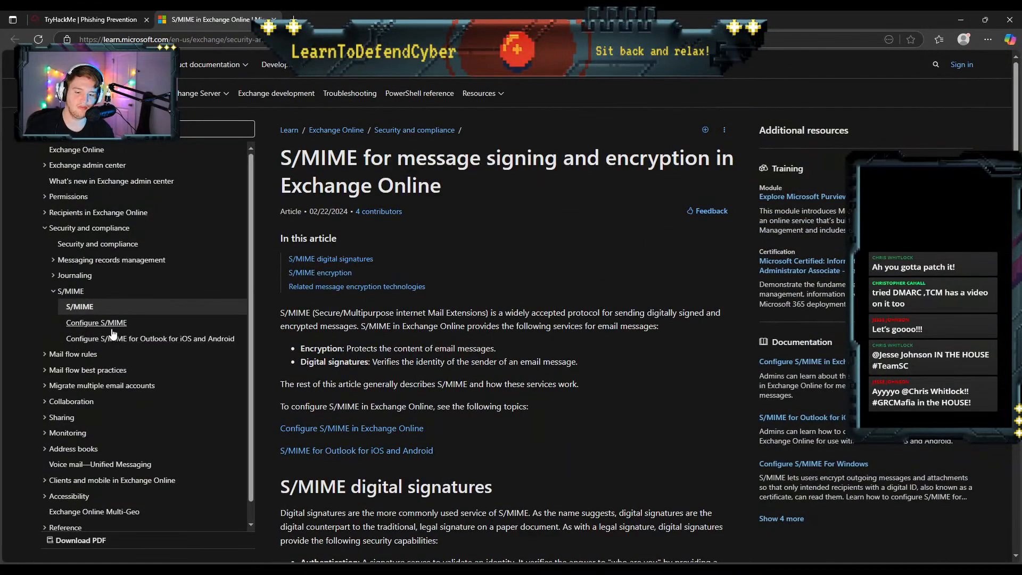
key("ctrl+plus")
key("ctrl+plus")
scroll(454, 308, "down", 3)
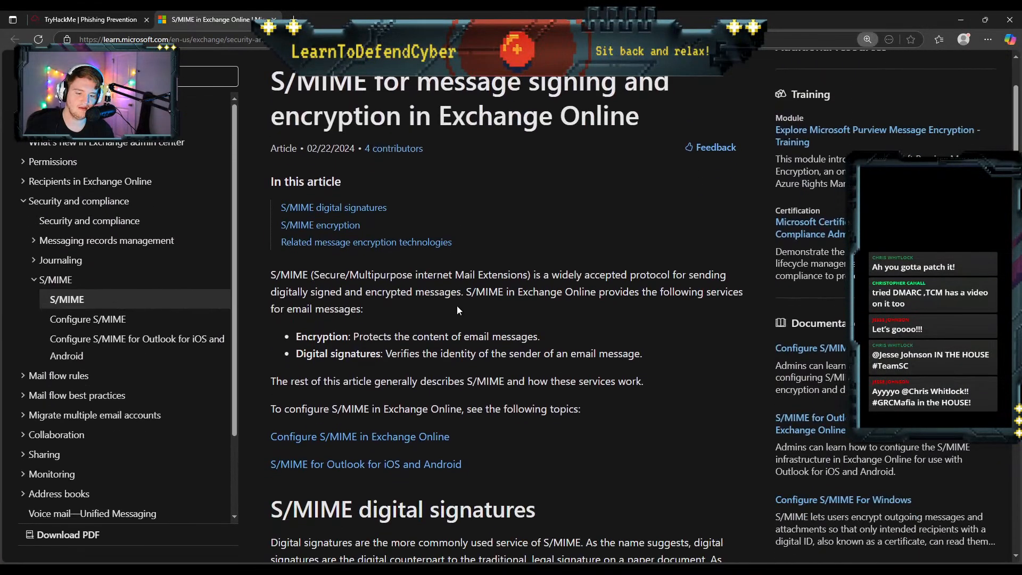
scroll(458, 305, "down", 2)
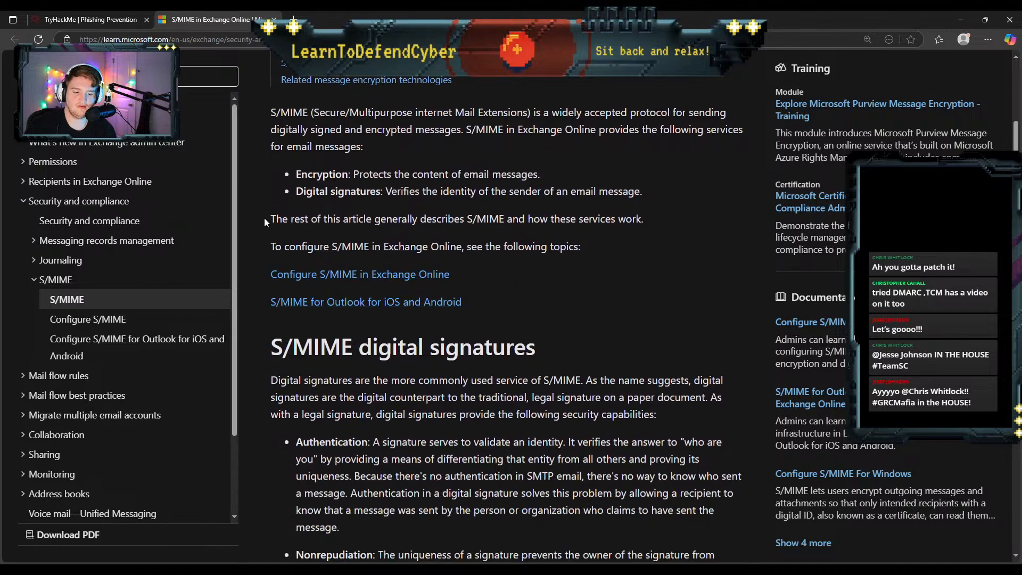
Step: Recheck the Task 5 question and copy the first sentence of the Microsoft article's Nonrepudiation entry under S/MIME digital signatures
left_click(133, 12)
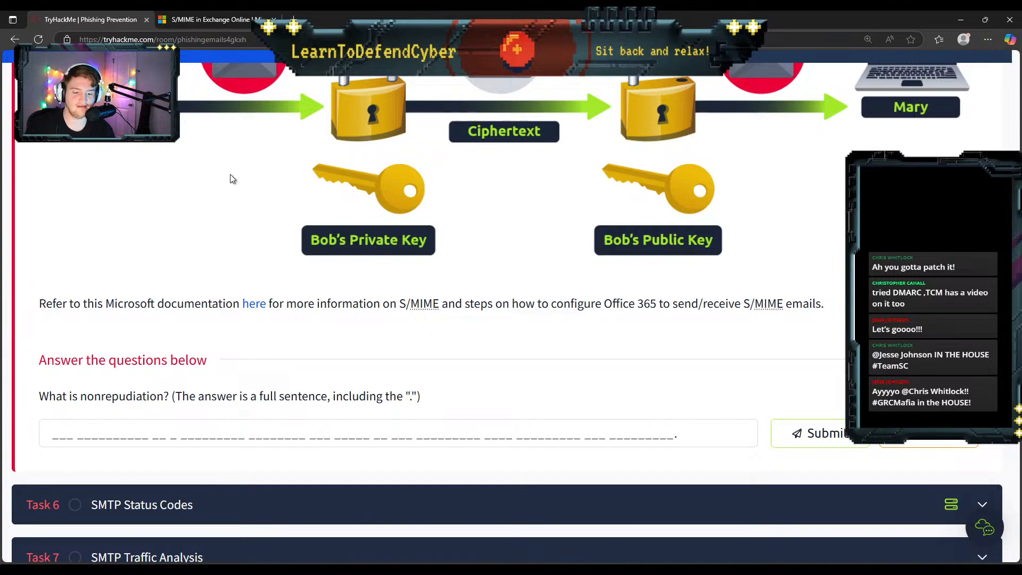
left_click(210, 19)
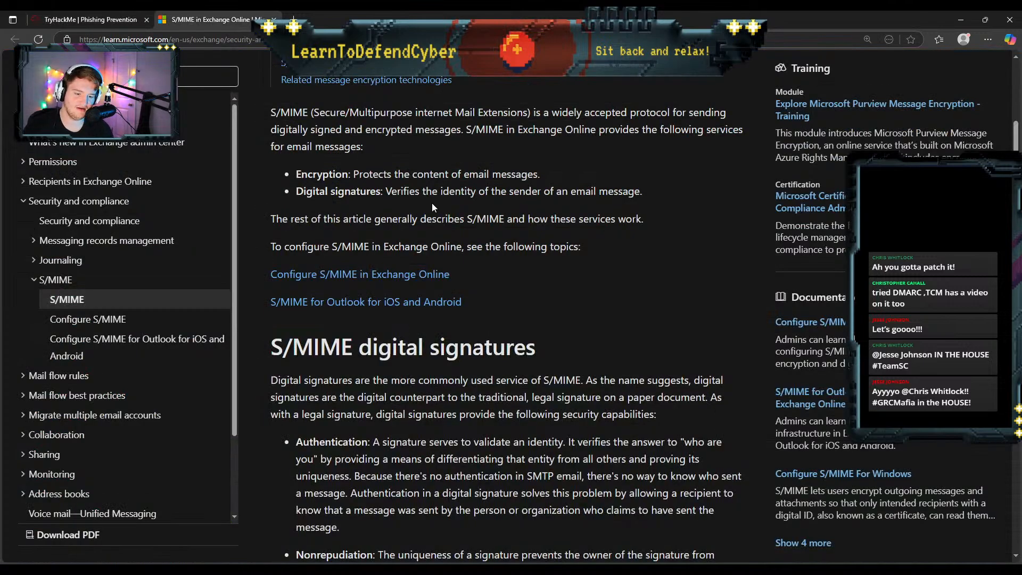
scroll(432, 203, "down", 4)
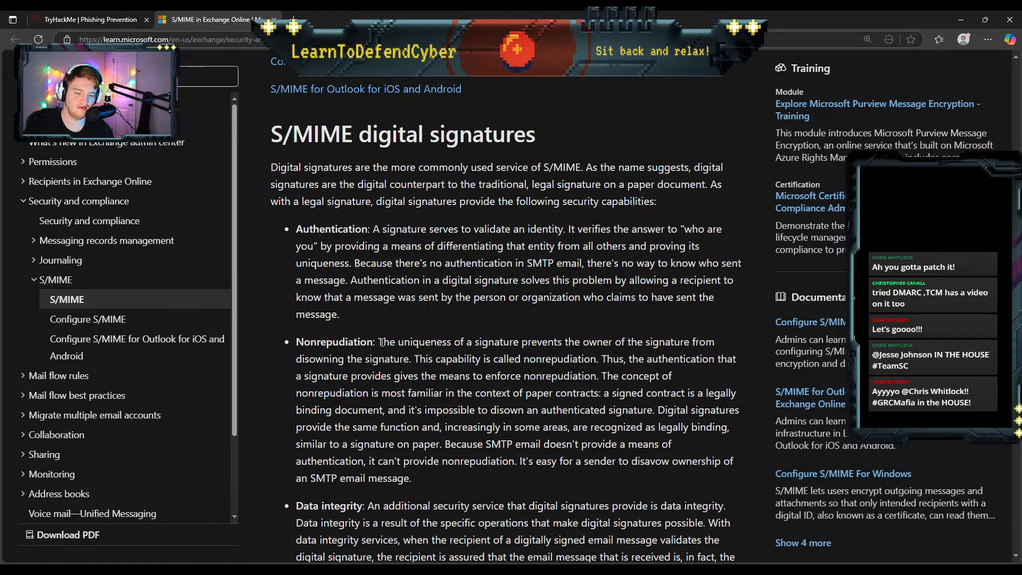
left_click_drag(382, 343, 412, 358)
key("ctrl+c")
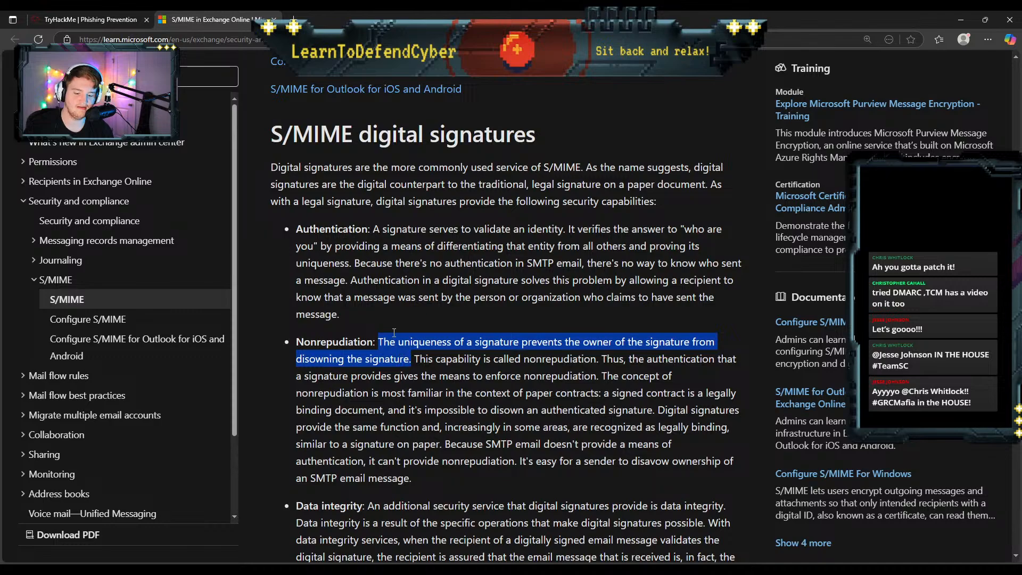
Step: Submit "The uniqueness of a signature prevents the owner of the signature from disowning the signature." as the TryHackMe Task 5 nonrepudiation answer
left_click(110, 18)
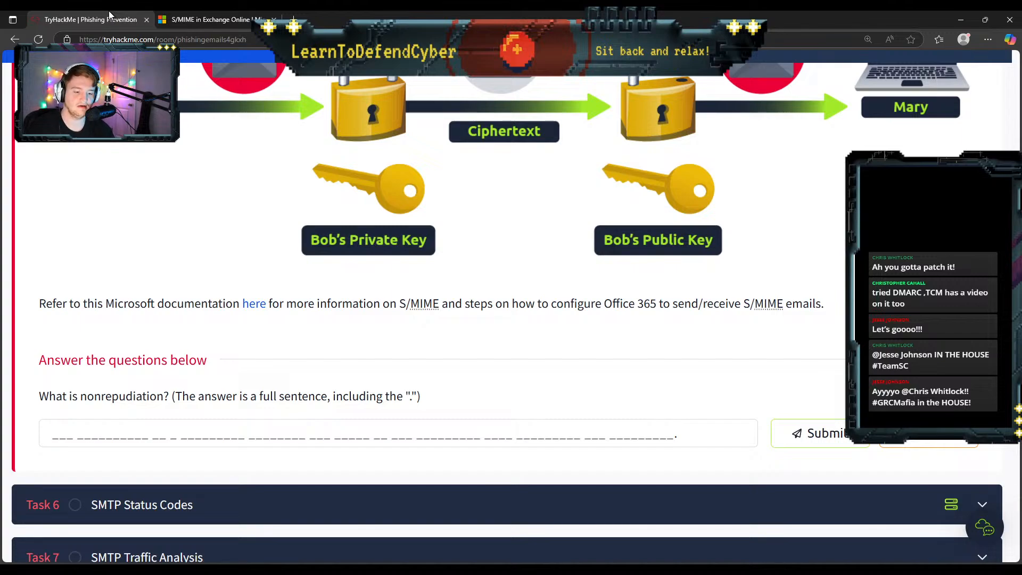
left_click(251, 429)
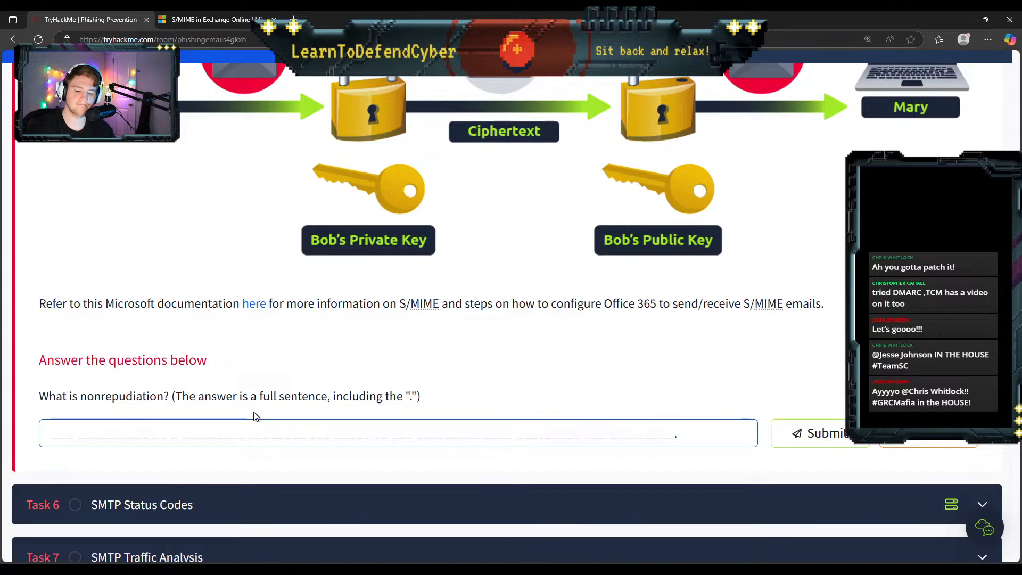
key("ctrl+v")
left_click(820, 435)
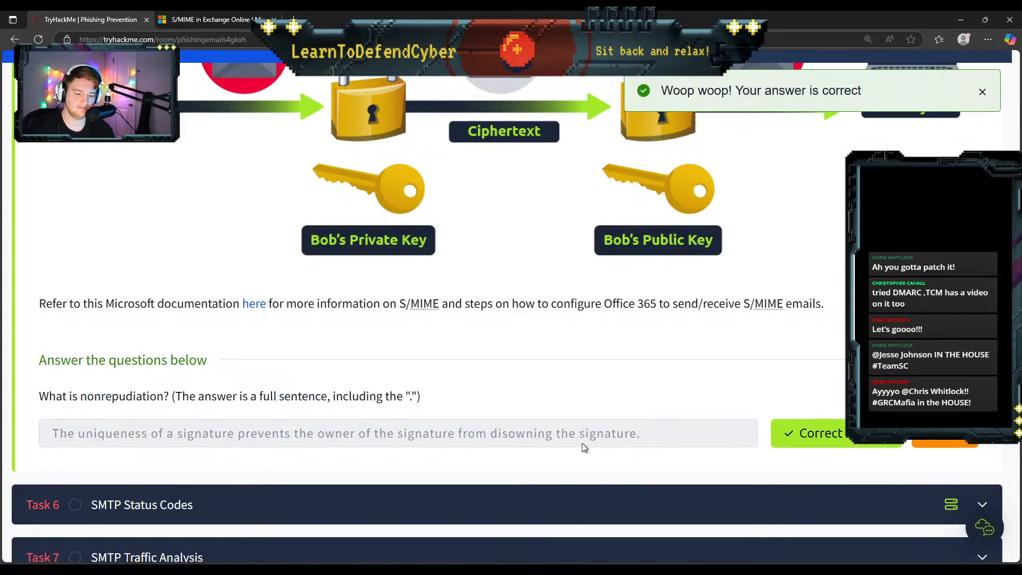
Step: Expand Task 6 on SMTP Status Codes and start its attached machine
scroll(582, 443, "down", 3)
left_click(590, 335)
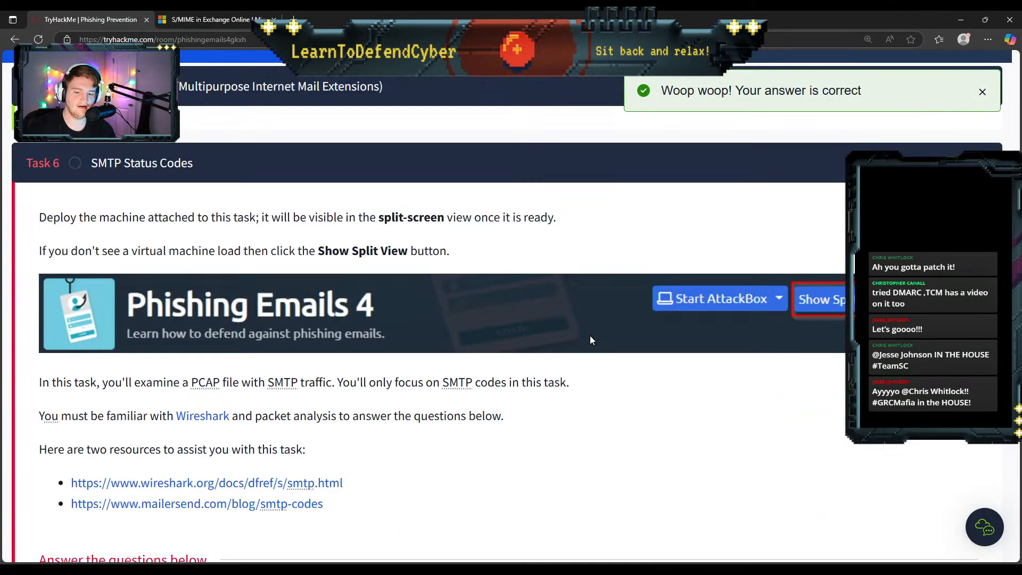
scroll(525, 331, "down", 1)
scroll(605, 321, "up", 2)
left_click(913, 260)
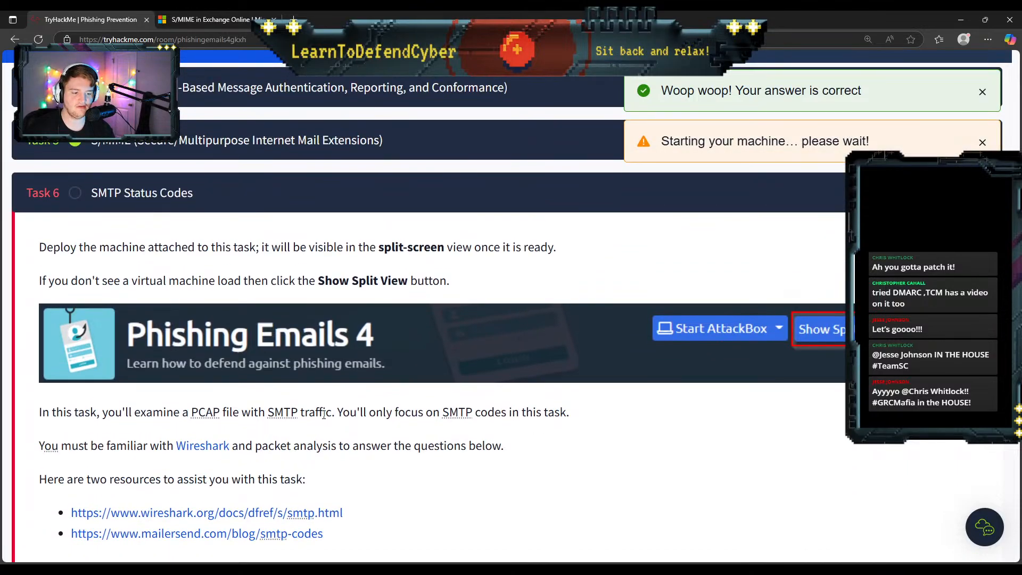
Step: Read Task 6's instructions, open its Wireshark SMTP and MailerSend SMTP codes resources in new tabs, and close the S/MIME article
scroll(324, 414, "down", 2)
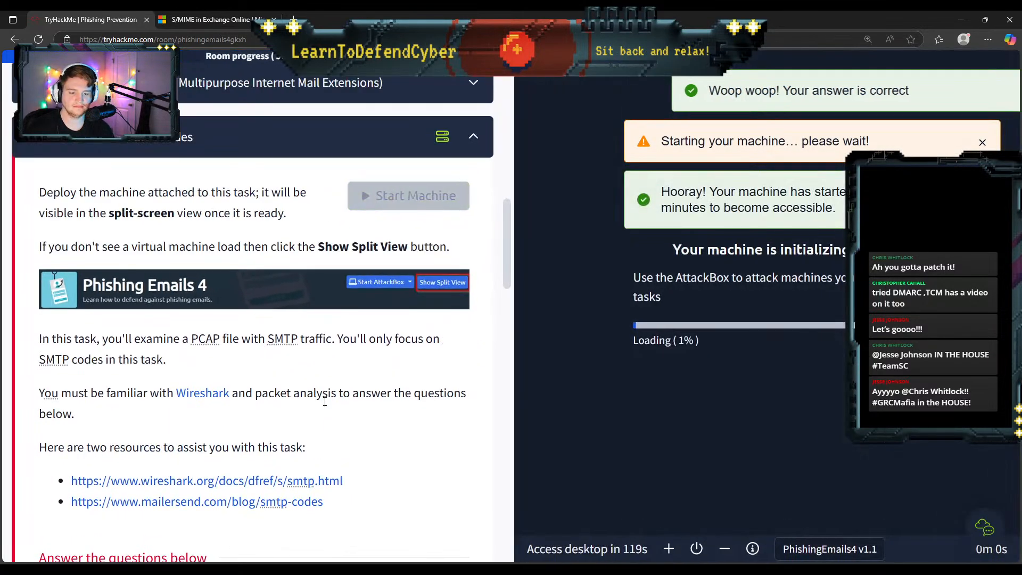
scroll(325, 401, "down", 1)
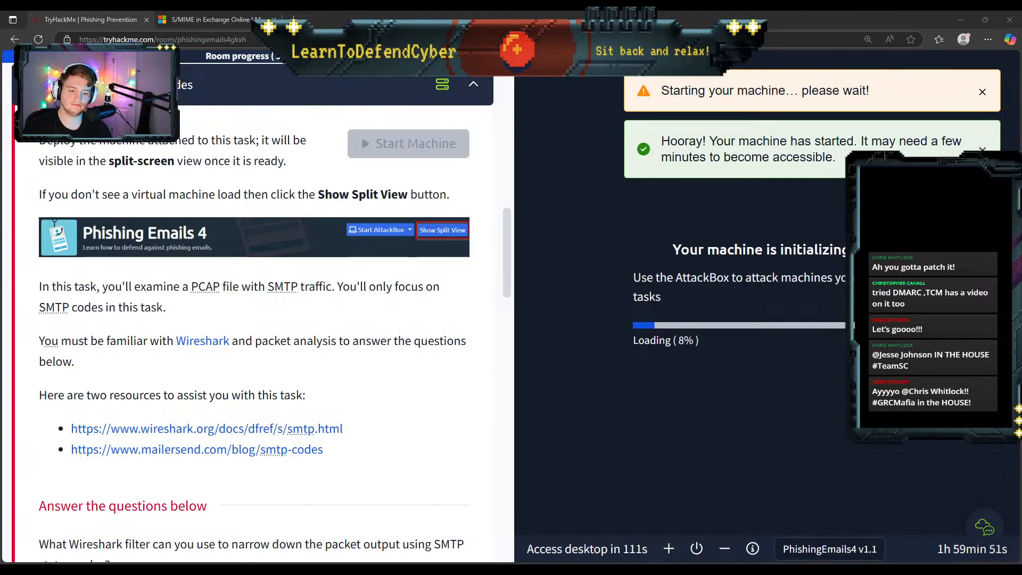
scroll(101, 286, "down", 1)
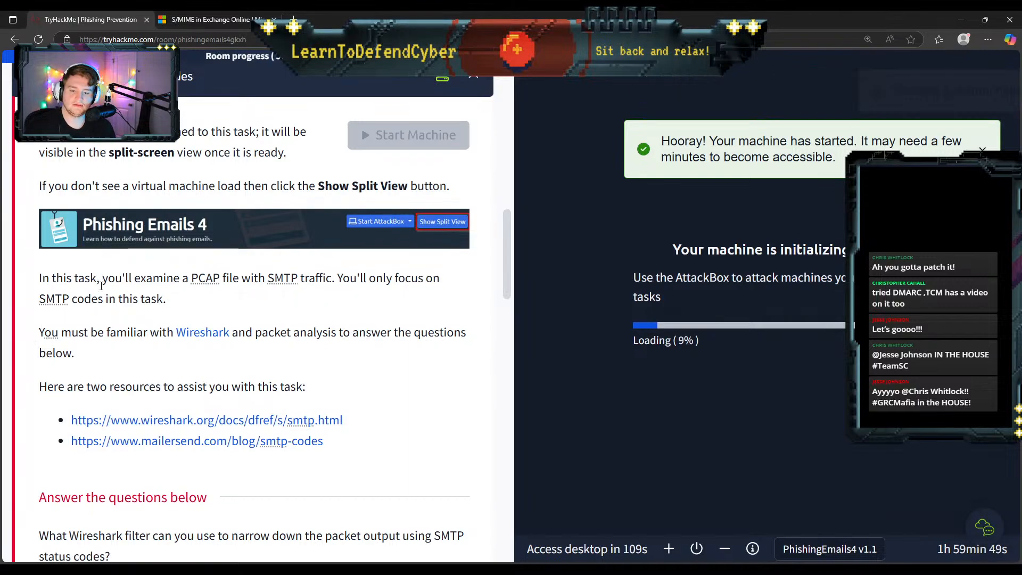
scroll(101, 285, "down", 2)
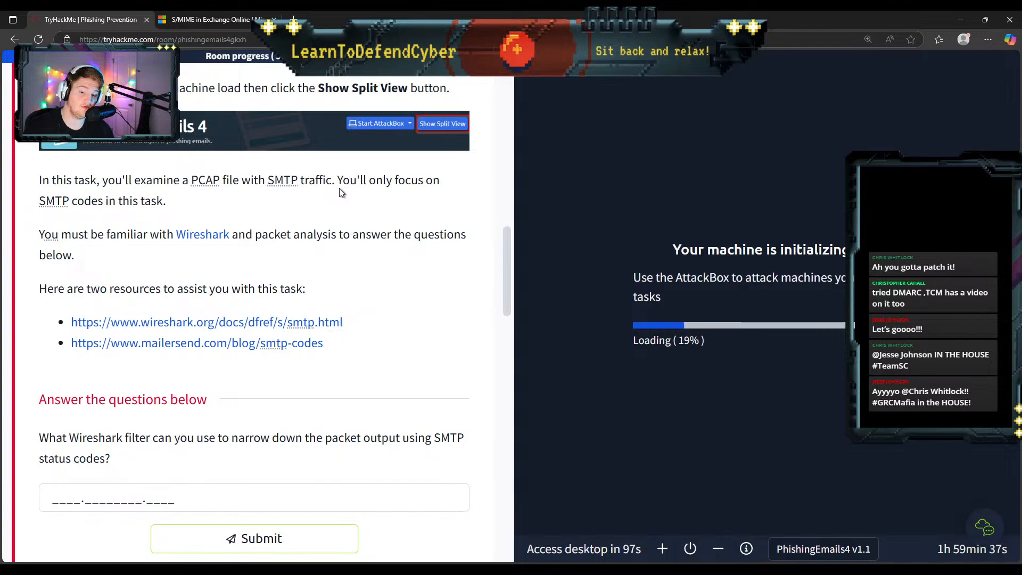
scroll(341, 193, "down", 1)
scroll(341, 193, "down", 1)
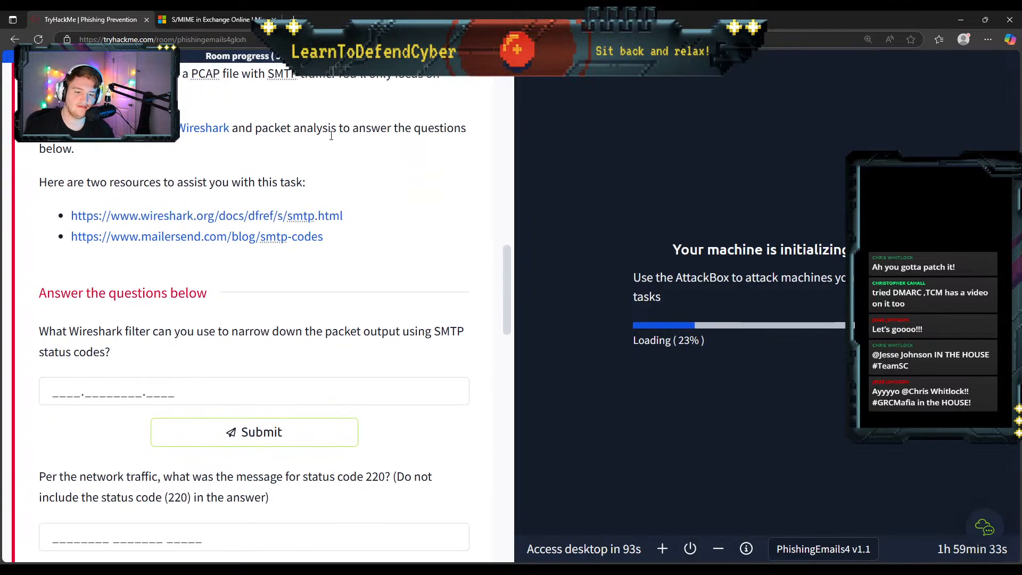
scroll(265, 161, "down", 1)
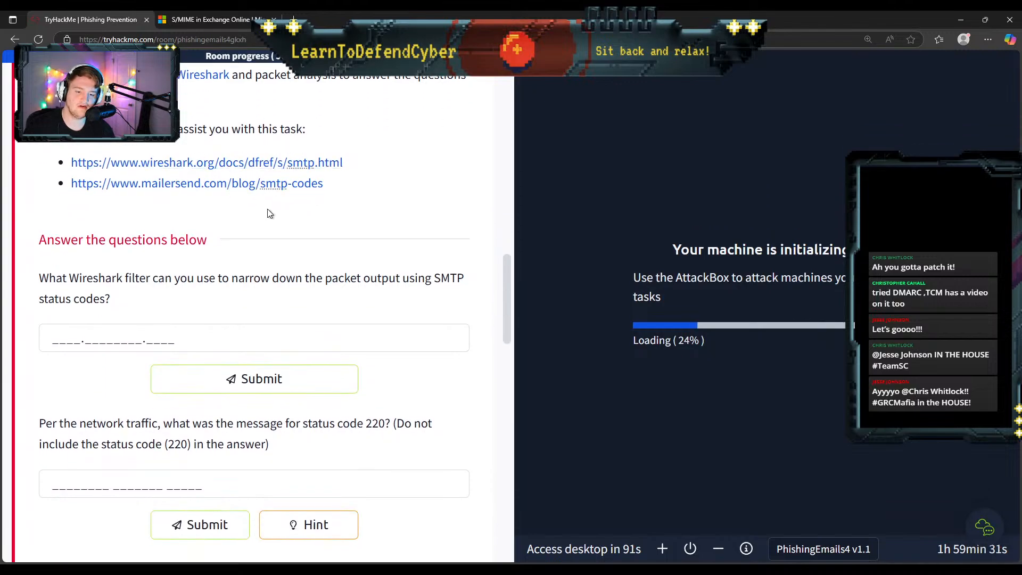
middle_click(242, 161)
middle_click(234, 184)
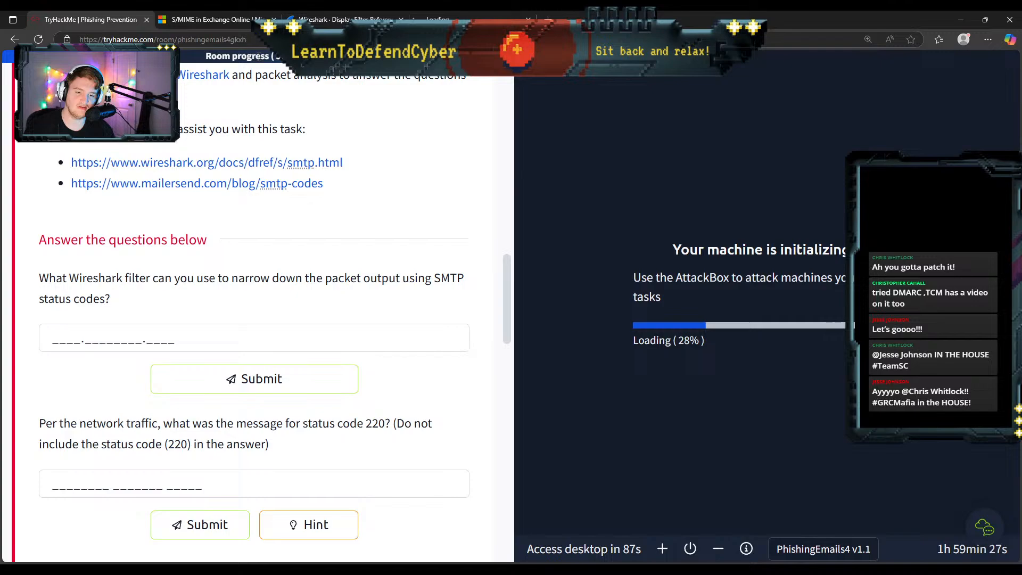
left_click(273, 20)
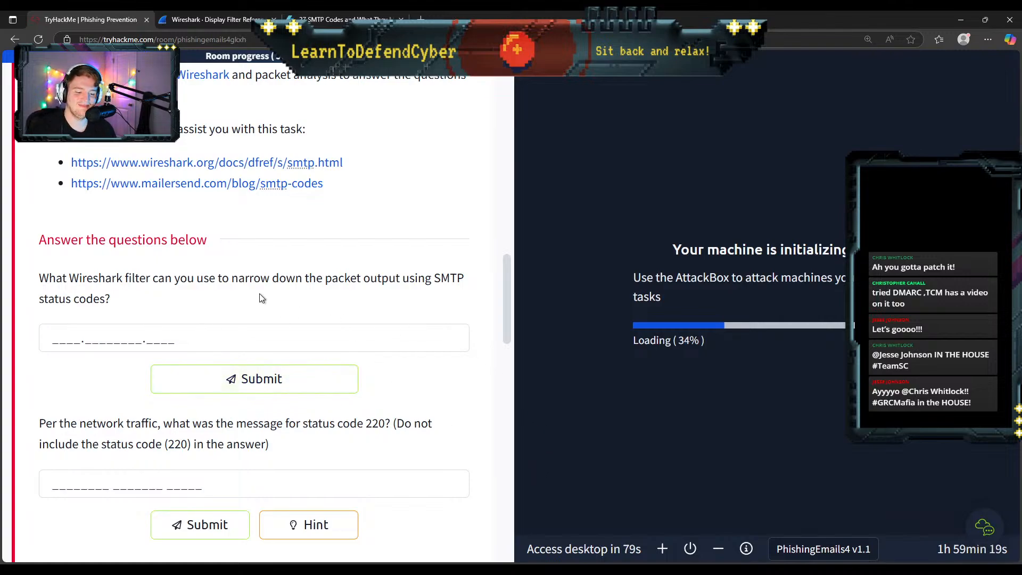
Step: Read through Task 6's questions on the Wireshark filter, status code 220, the spamhaus.org block and the SMTP DATA command
scroll(189, 223, "up", 3)
scroll(190, 227, "down", 3)
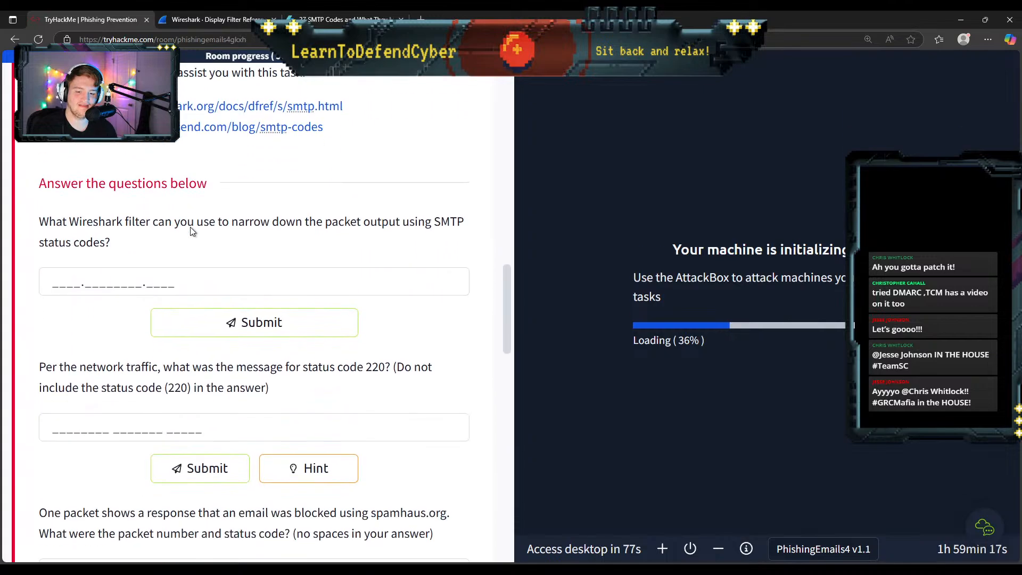
scroll(190, 207, "up", 4)
scroll(193, 200, "down", 5)
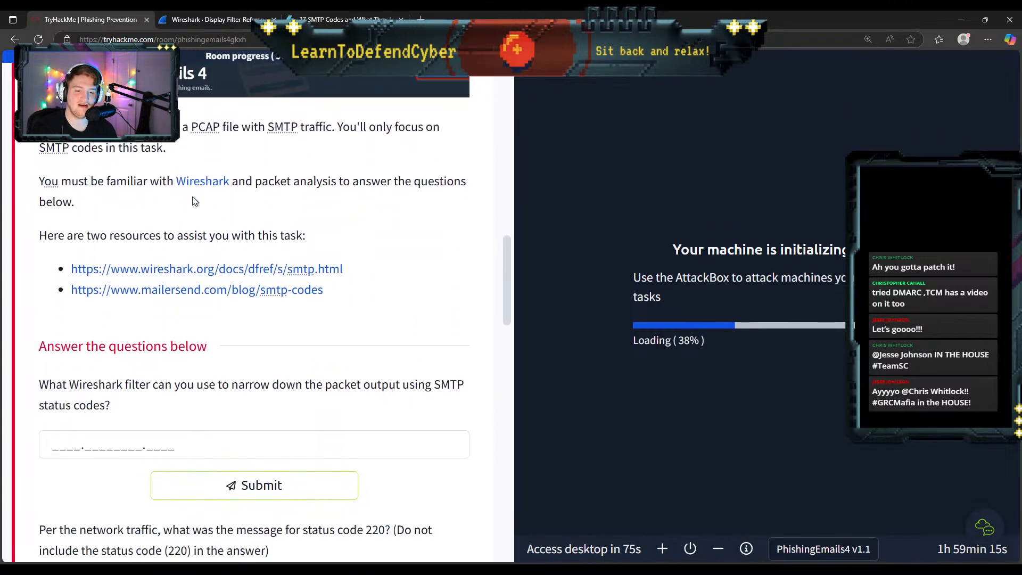
scroll(192, 200, "up", 4)
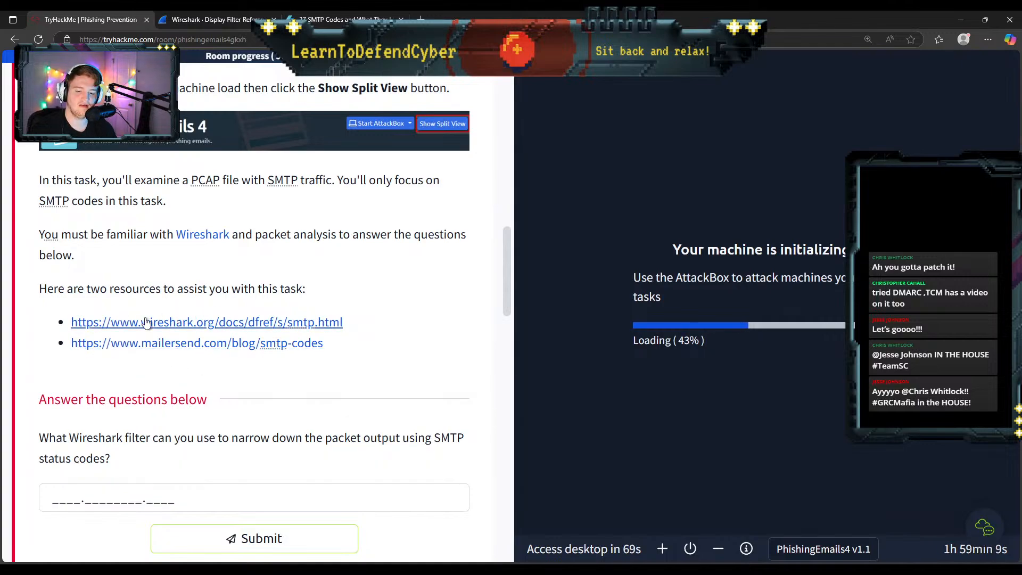
scroll(166, 360, "down", 3)
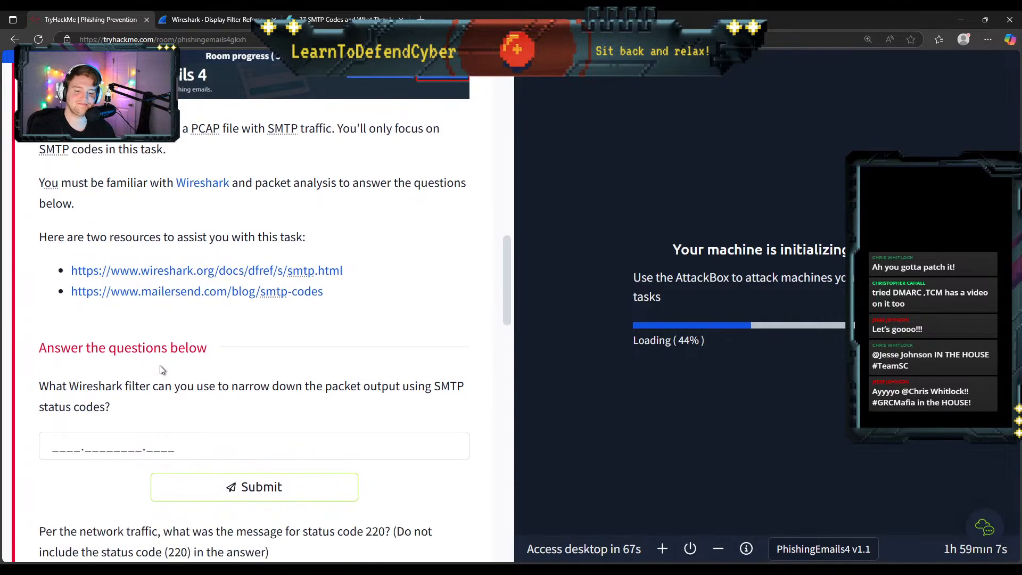
scroll(161, 368, "down", 3)
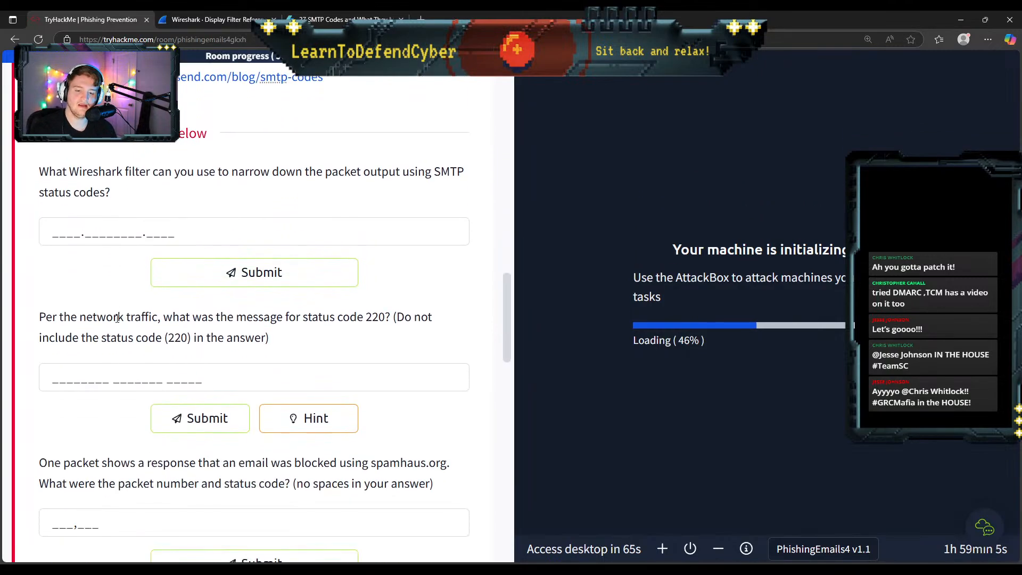
scroll(113, 270, "down", 10)
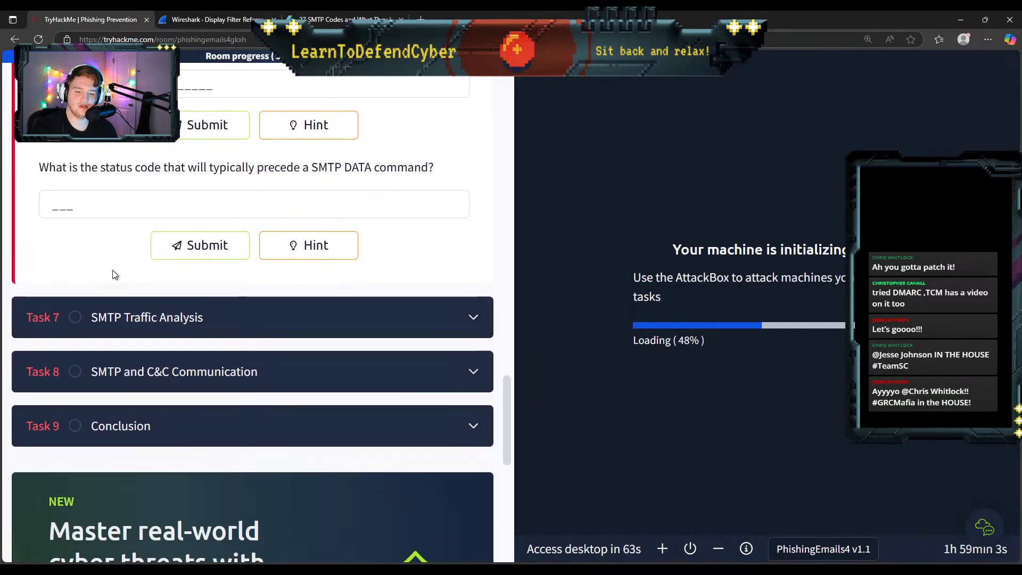
Step: Reduce the TryHackMe page's zoom so more of Task 6's questions fit beside the machine's split view
scroll(113, 270, "up", 7)
scroll(113, 270, "up", 5)
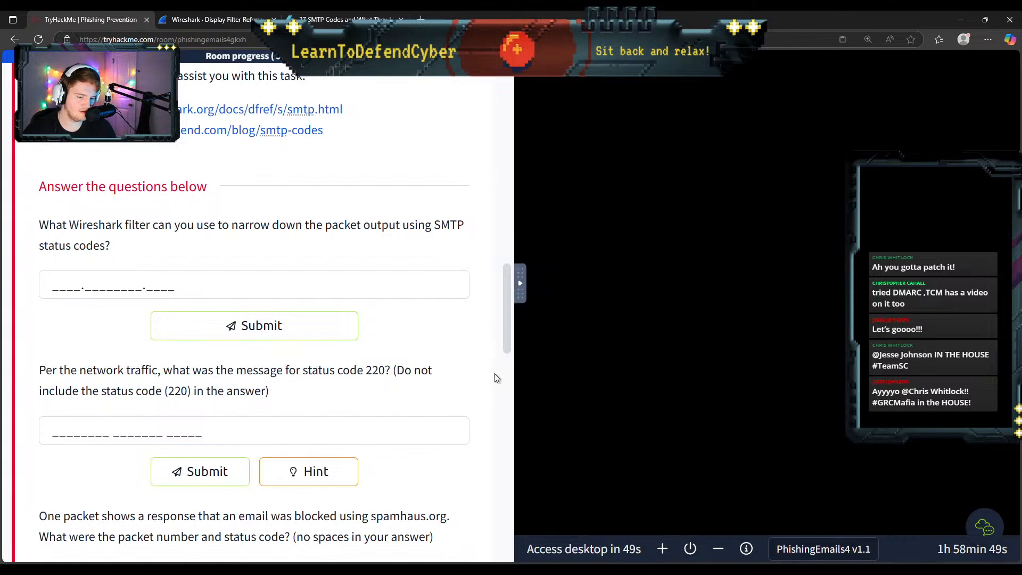
key("ctrl+minus")
key("ctrl+minus")
key("ctrl+minus")
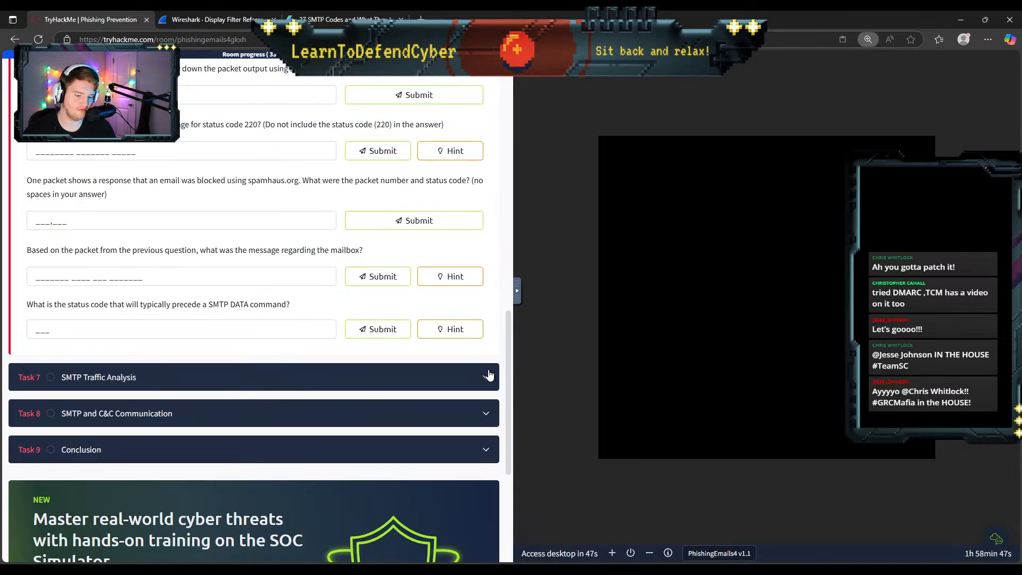
key("ctrl+plus")
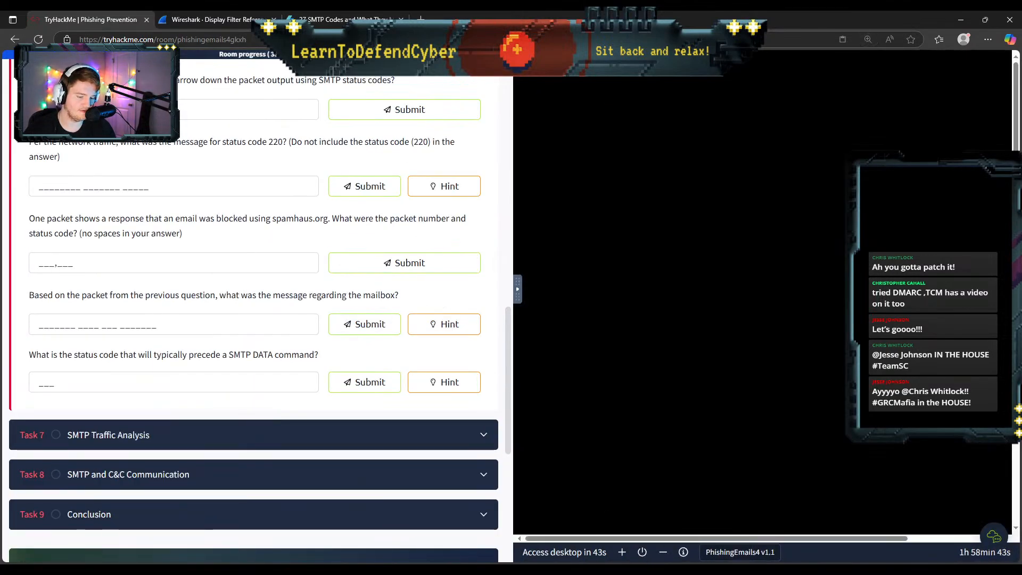
Step: Review Task 6's resource links and answer fields again while the attached machine finishes loading
scroll(388, 356, "up", 5)
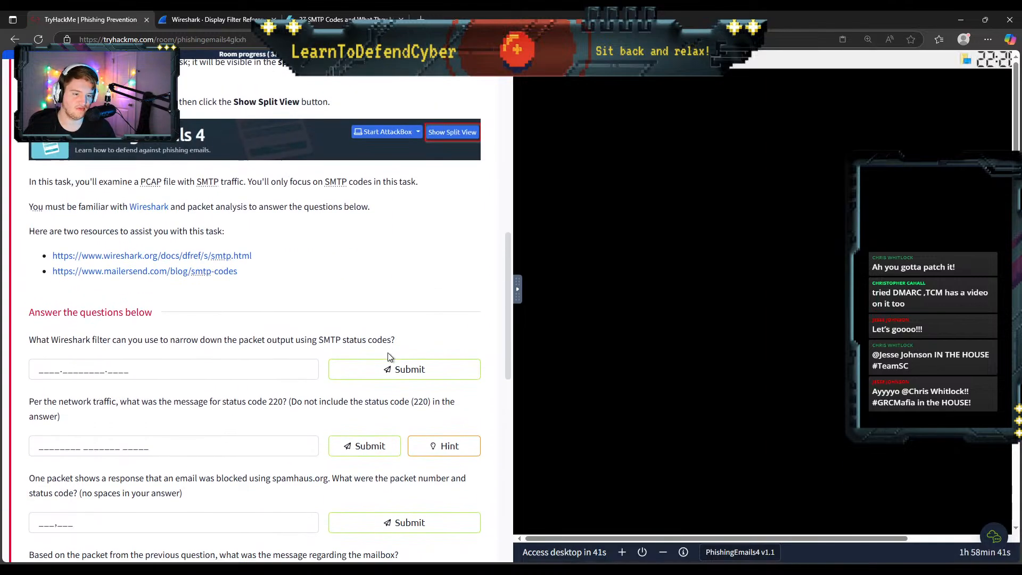
scroll(388, 355, "down", 4)
scroll(388, 356, "up", 2)
scroll(371, 391, "down", 1)
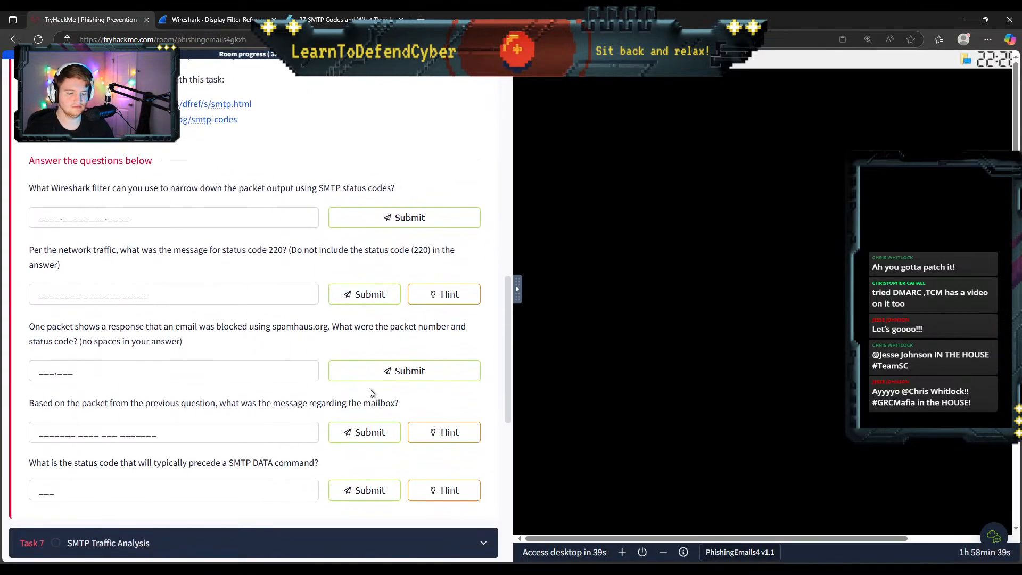
scroll(371, 391, "down", 1)
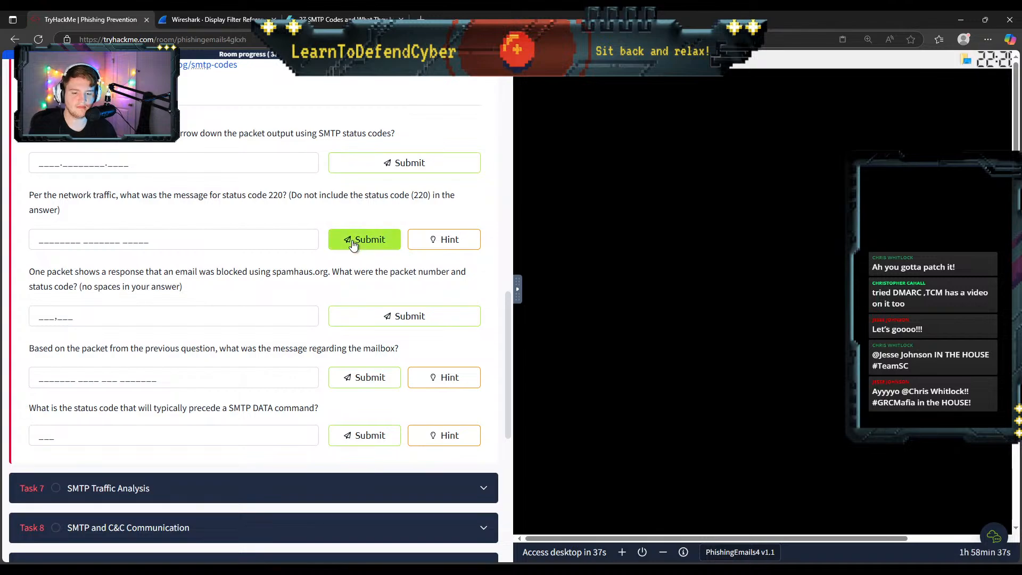
scroll(324, 277, "up", 2)
scroll(326, 281, "up", 1)
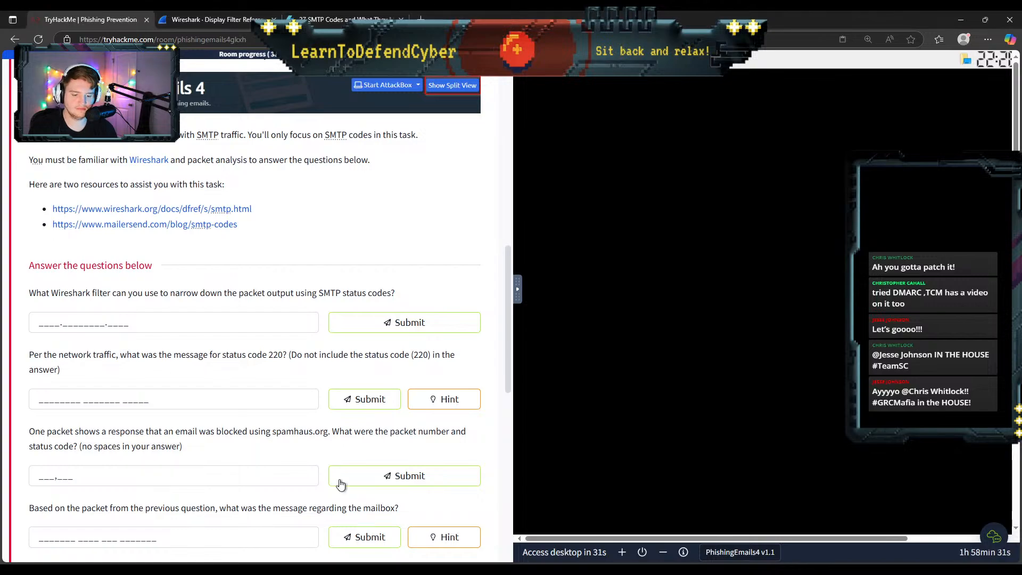
scroll(352, 394, "down", 3)
scroll(351, 385, "up", 4)
scroll(352, 384, "down", 2)
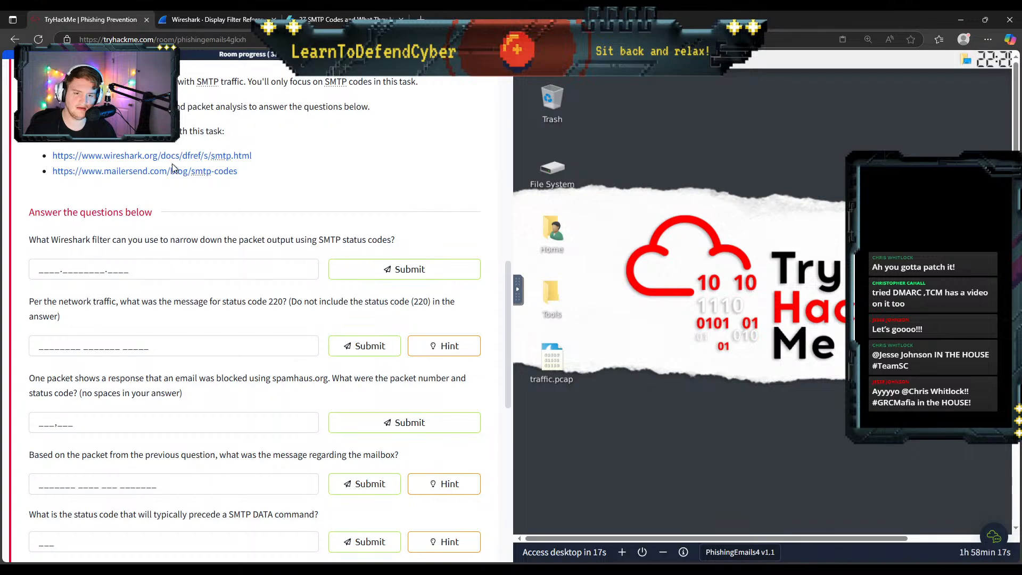
Step: Look up the response code field in Wireshark's SMTP filter reference and submit "smtp.response.code" as Task 6's filter answer
left_click(204, 20)
scroll(341, 259, "down", 7)
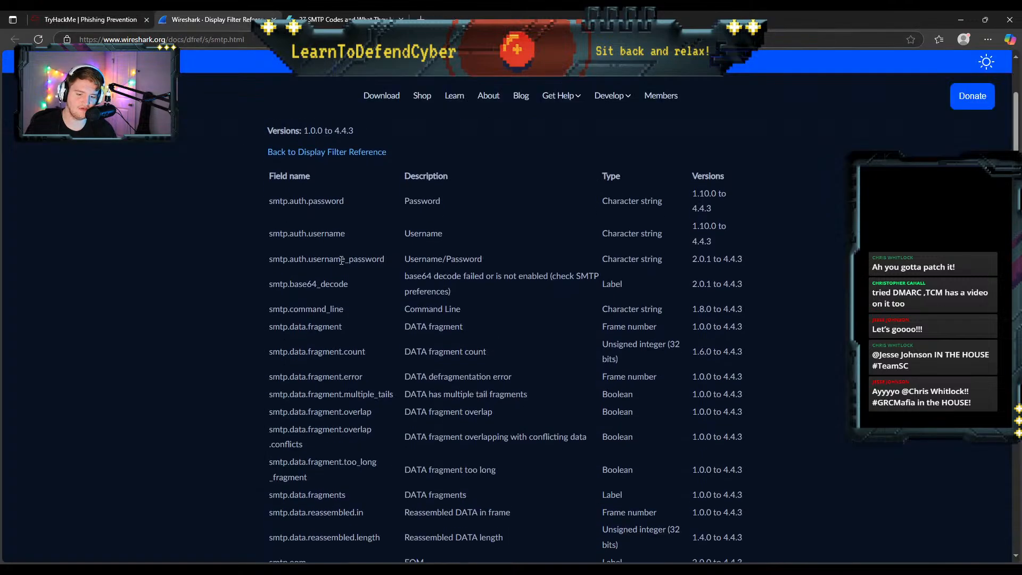
scroll(340, 256, "up", 2)
scroll(340, 254, "down", 1)
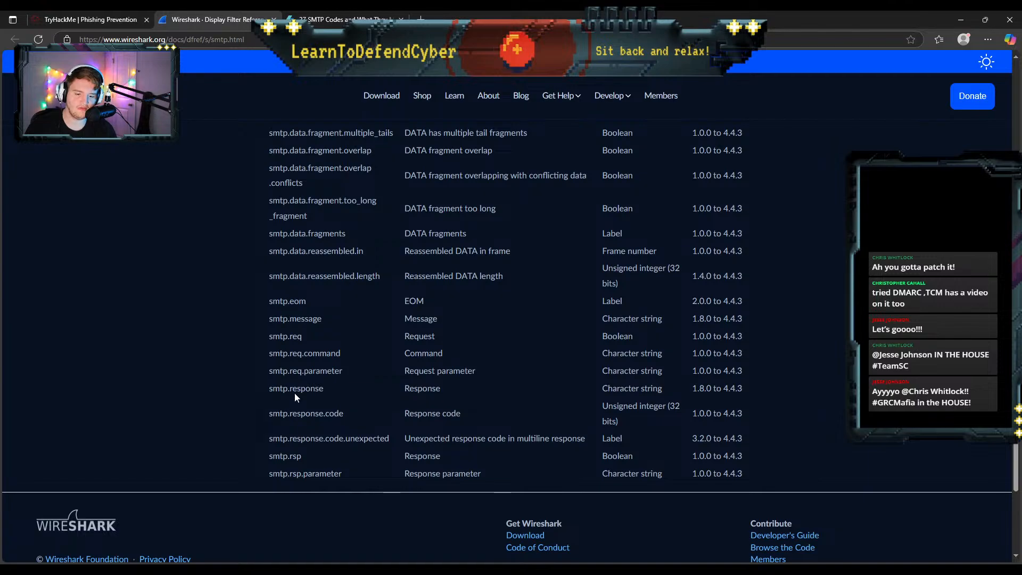
left_click(97, 17)
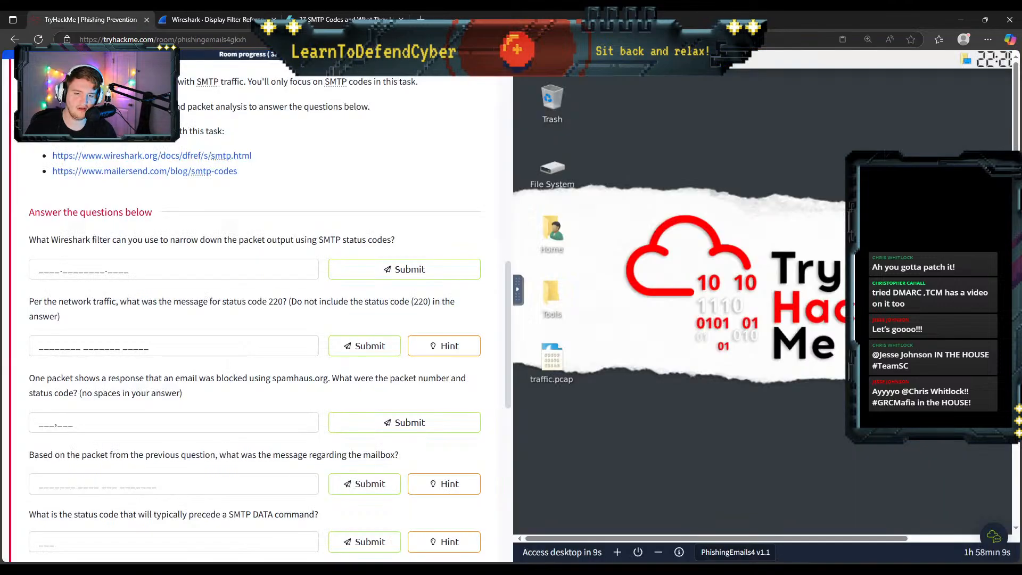
left_click(142, 269)
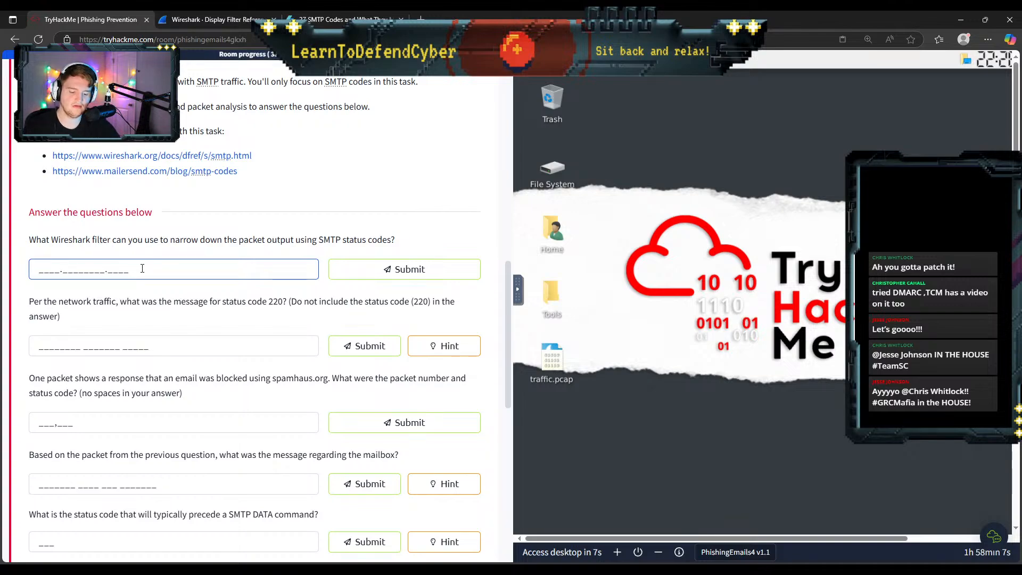
type("smtp.resp")
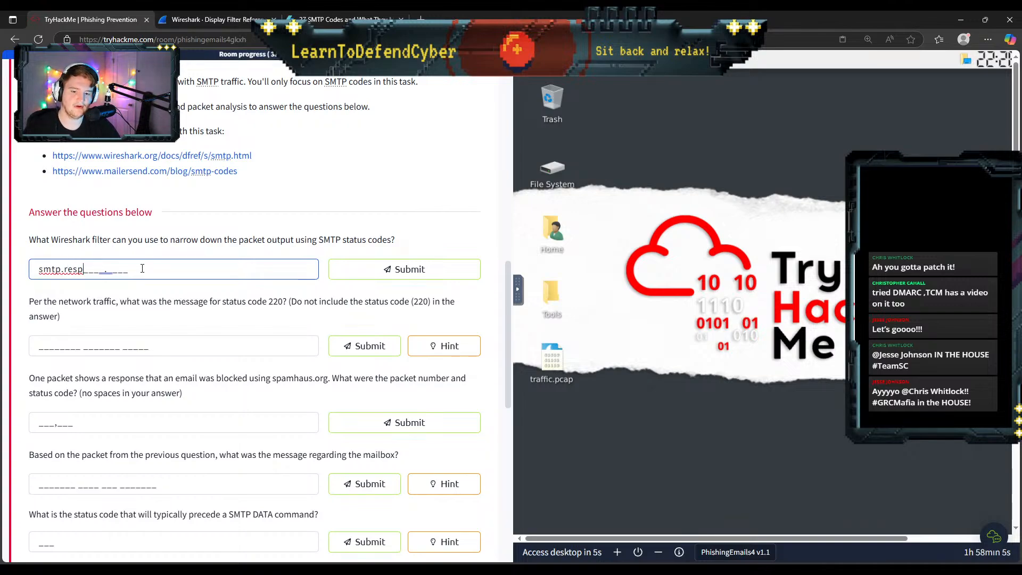
type("onse.cod")
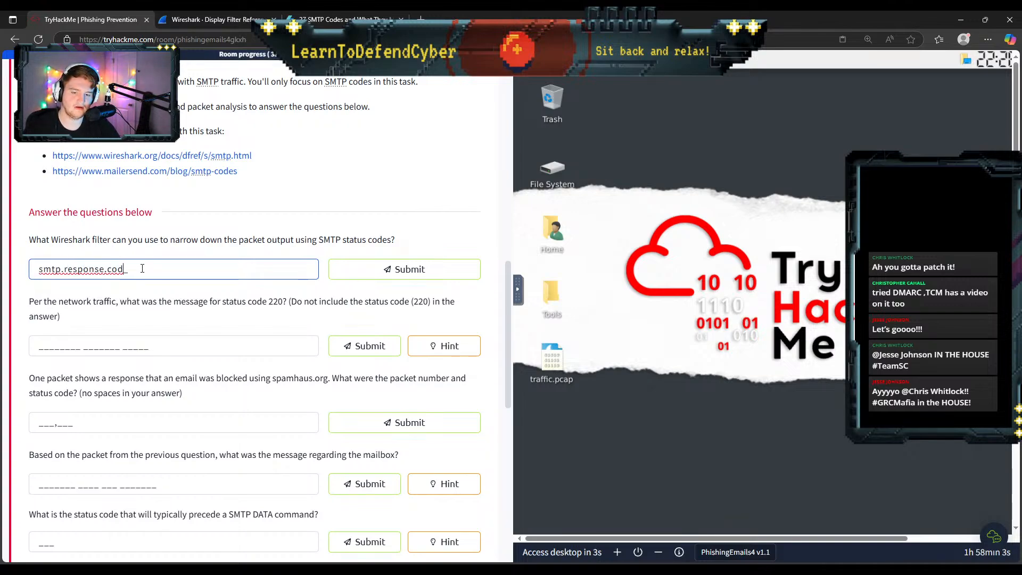
type("e")
key("Return")
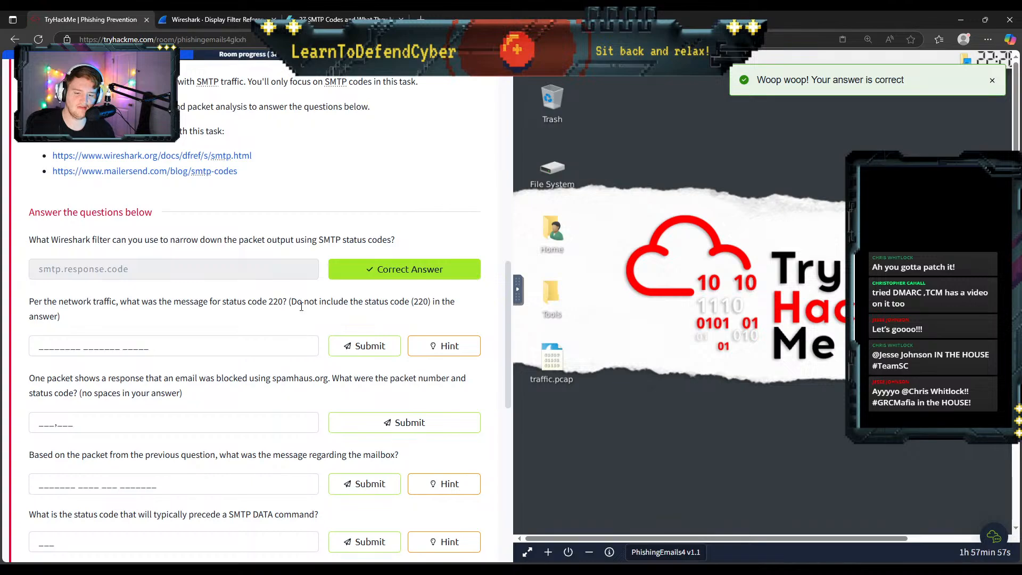
Step: Open the machine's desktop in its own browser tab, and hide the split view on the enlarged task page
left_click(528, 553)
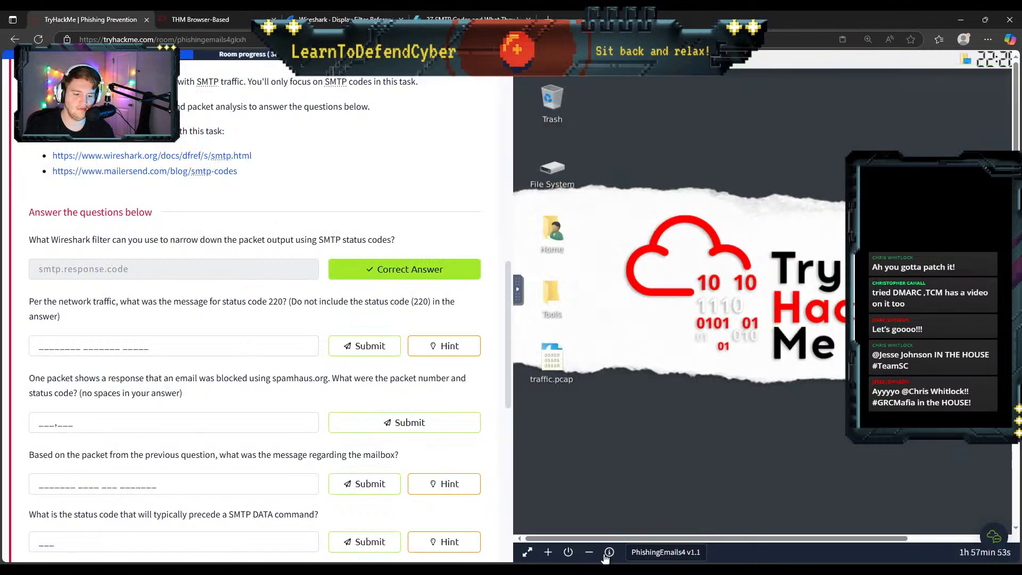
left_click(589, 552)
scroll(521, 409, "up", 2)
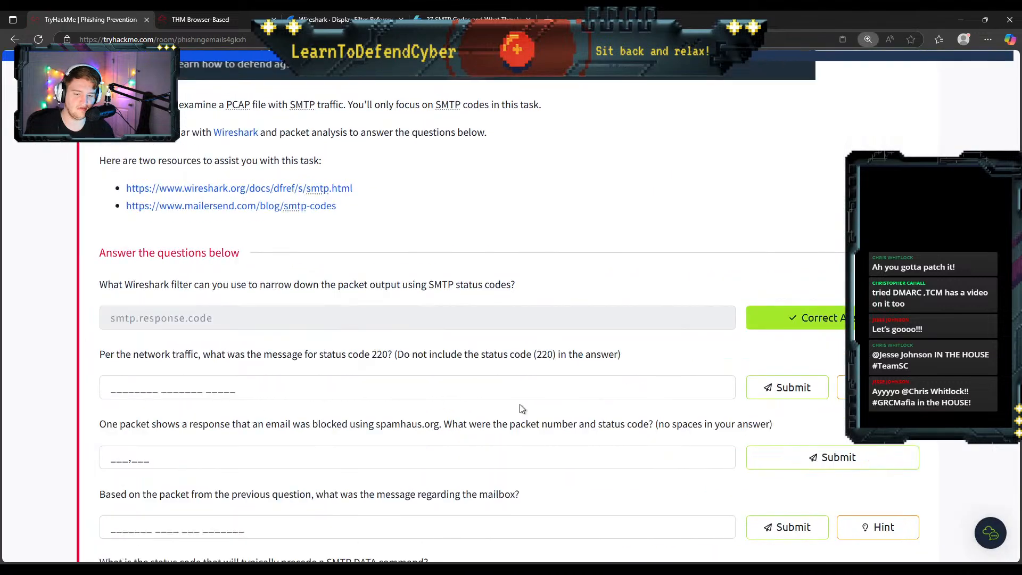
scroll(522, 409, "up", 2)
scroll(522, 409, "down", 2)
scroll(522, 409, "up", 1)
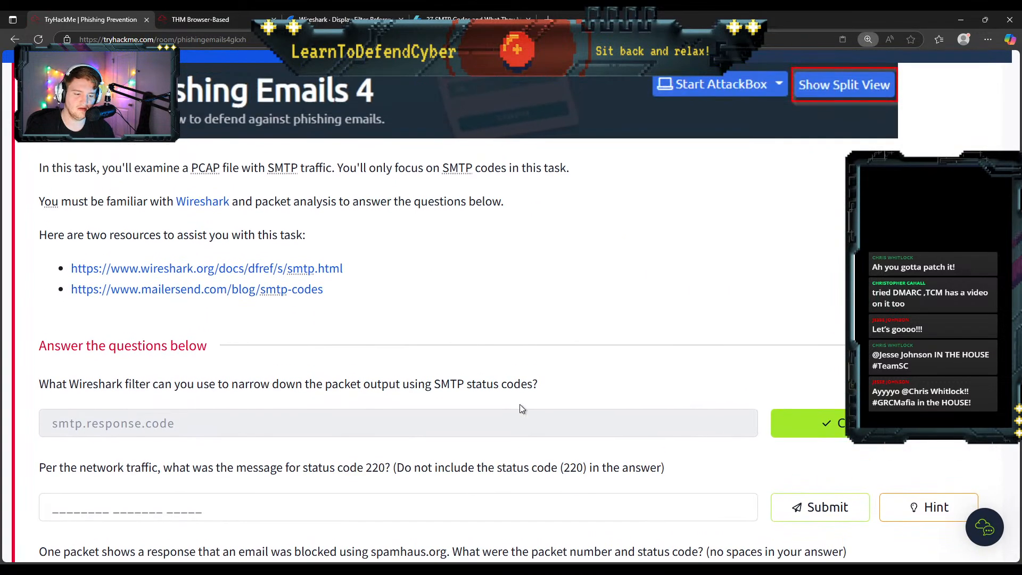
scroll(521, 409, "up", 1)
scroll(522, 409, "down", 3)
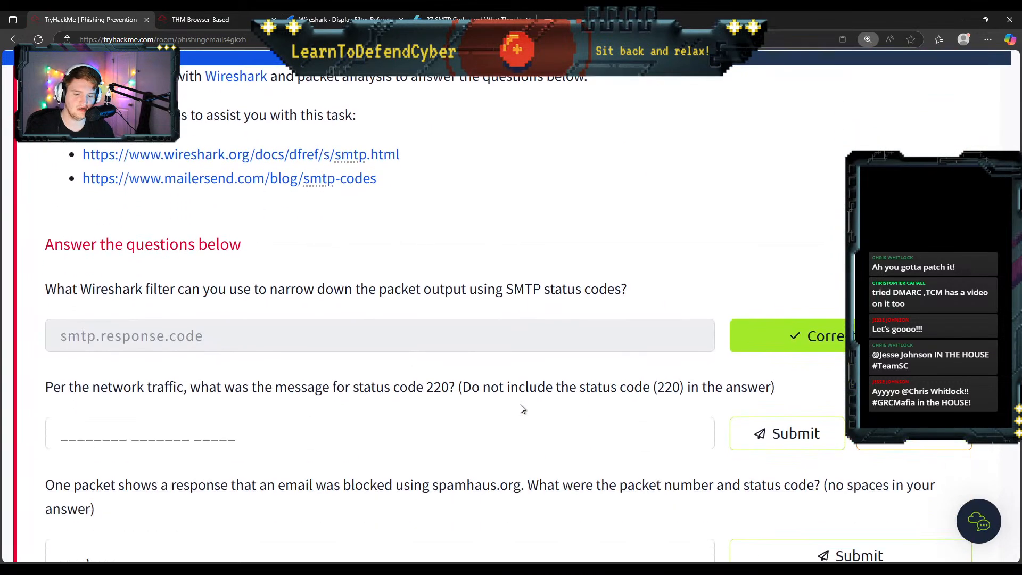
Step: Open traffic.pcap from the machine's desktop in Wireshark, then enlarge and reposition its window
left_click(243, 13)
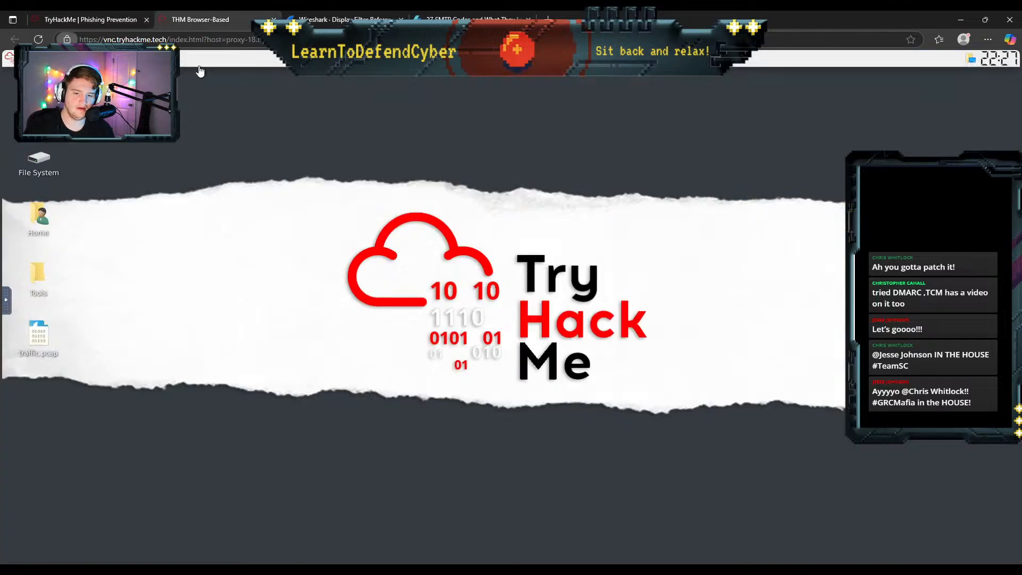
double_click(39, 347)
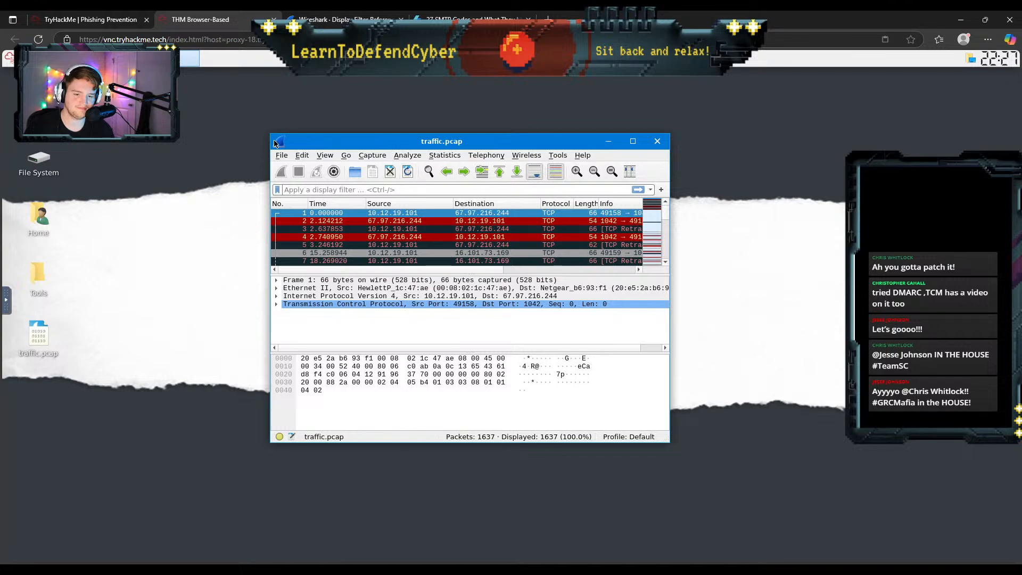
left_click(672, 442)
left_click_drag(670, 443, 891, 560)
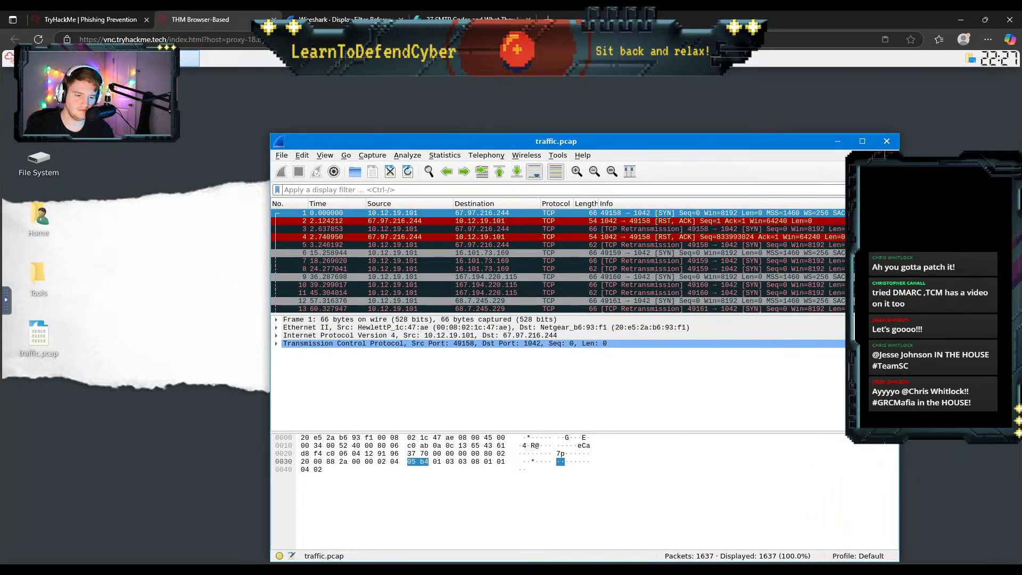
left_click_drag(561, 145, 379, 89)
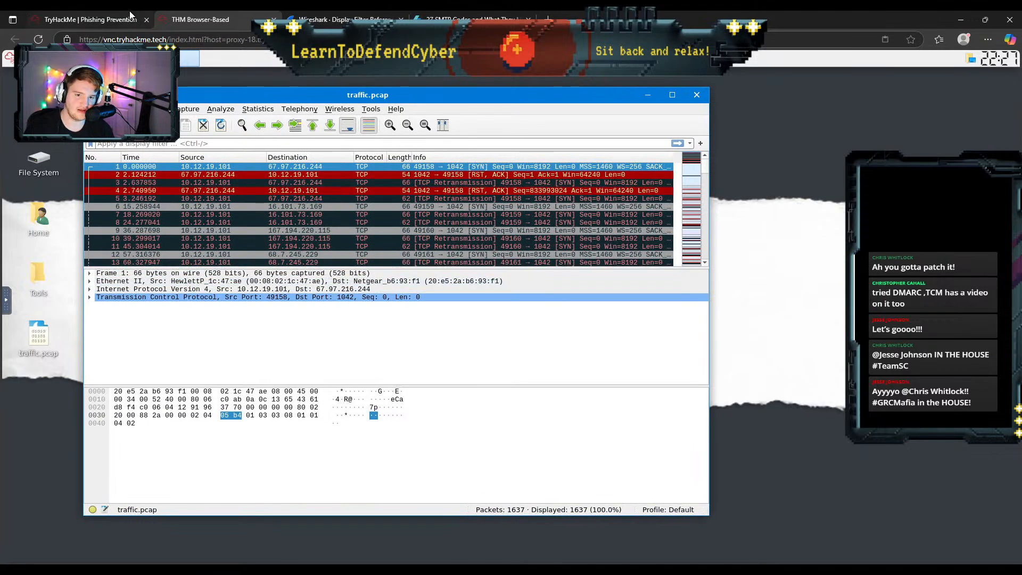
Step: Filter the packets in traffic.pcap with the display filter smtp.response.code
left_click(106, 16)
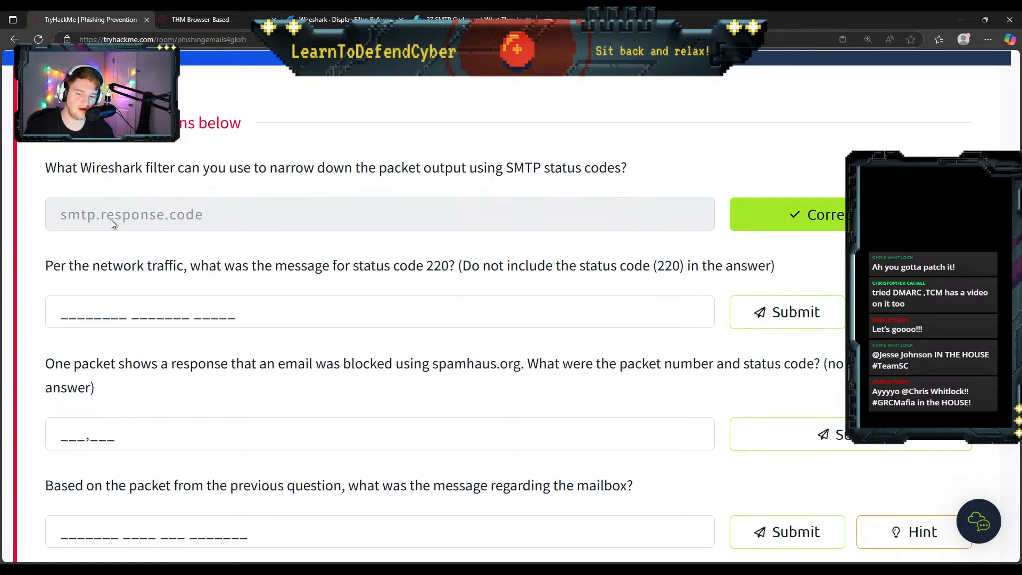
left_click(216, 15)
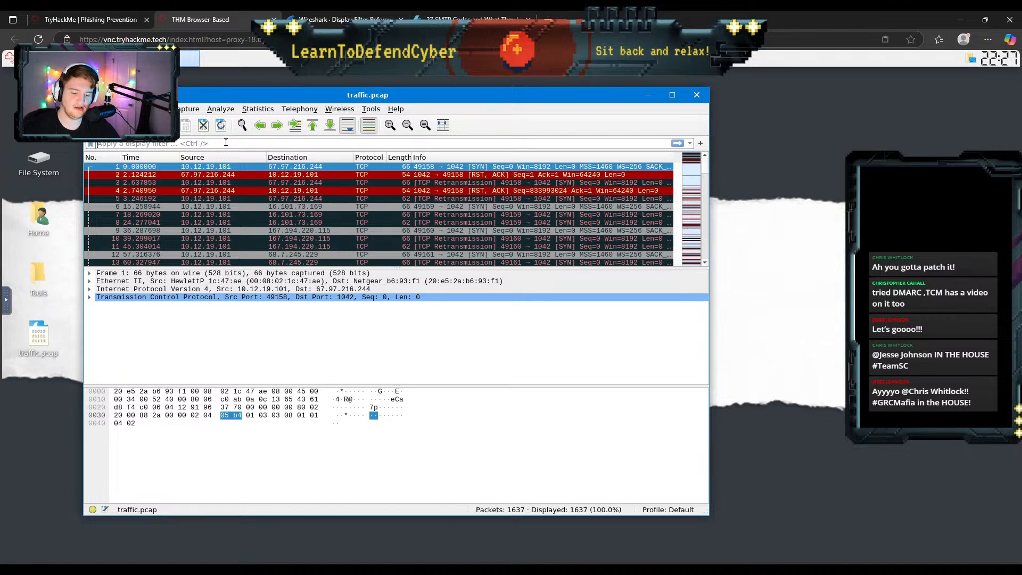
left_click(226, 142)
type("smtp.respon")
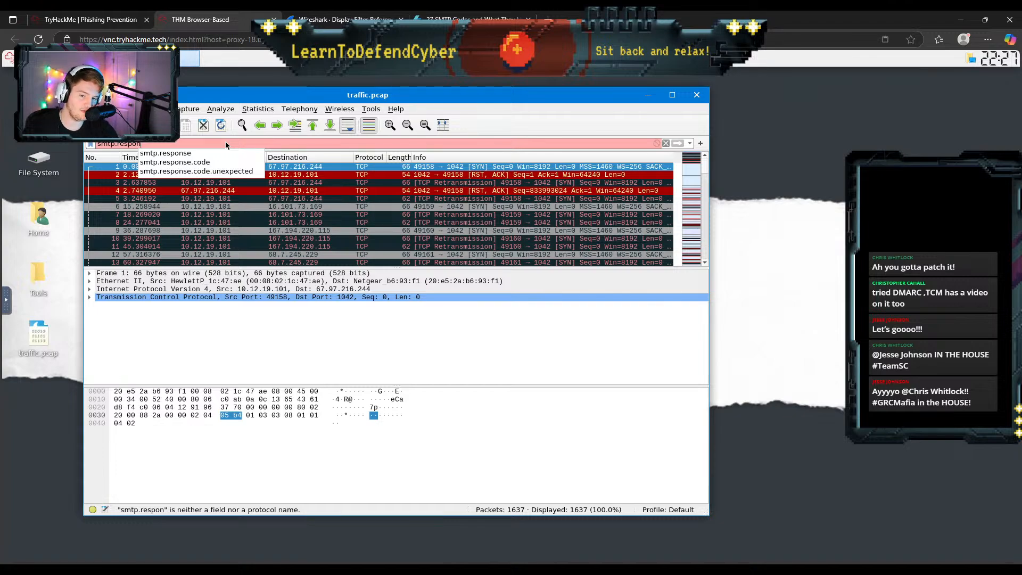
type("se.cod")
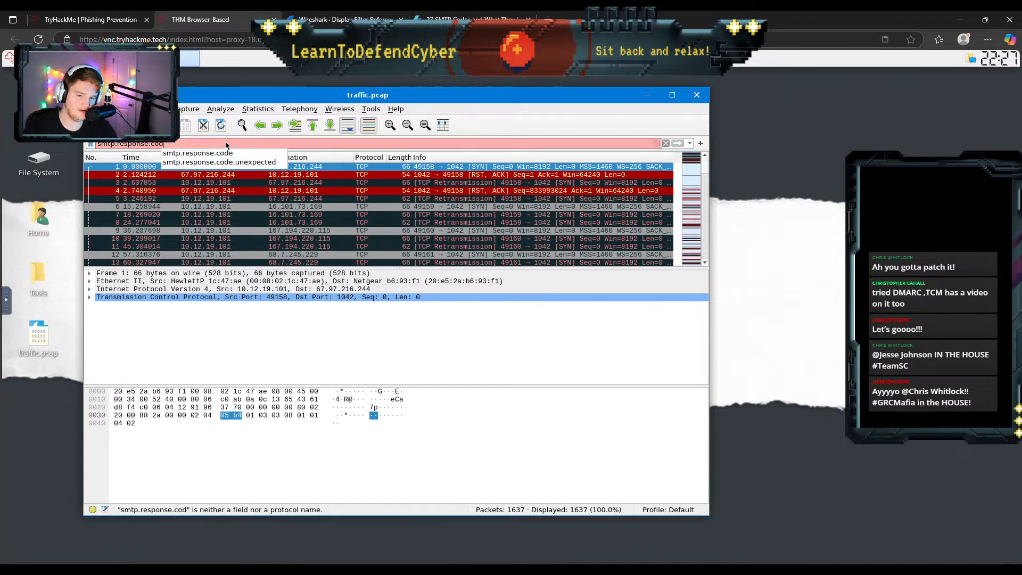
type("e=")
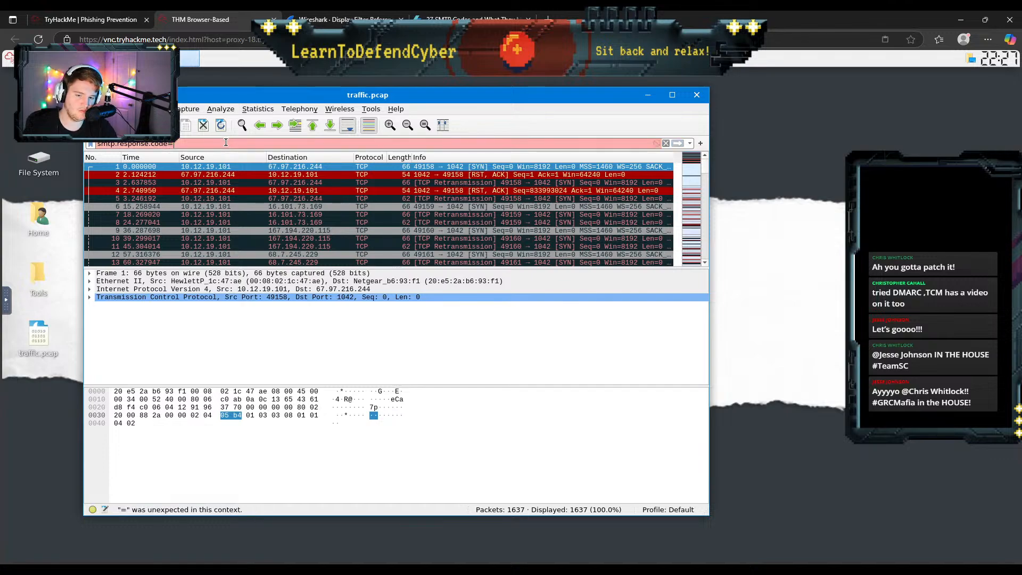
type("220")
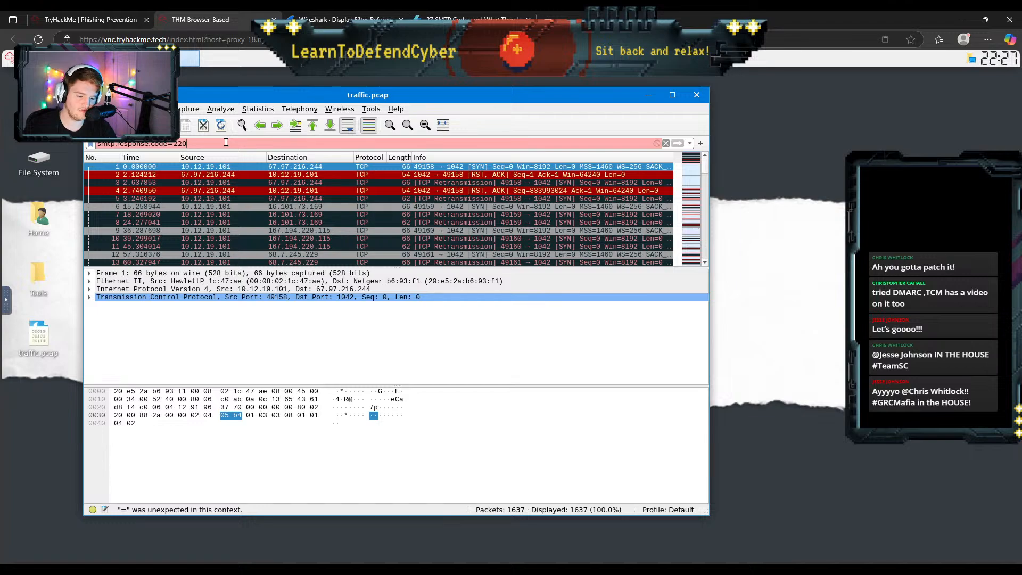
key("BackSpace")
key("BackSpace")
key("BackSpace")
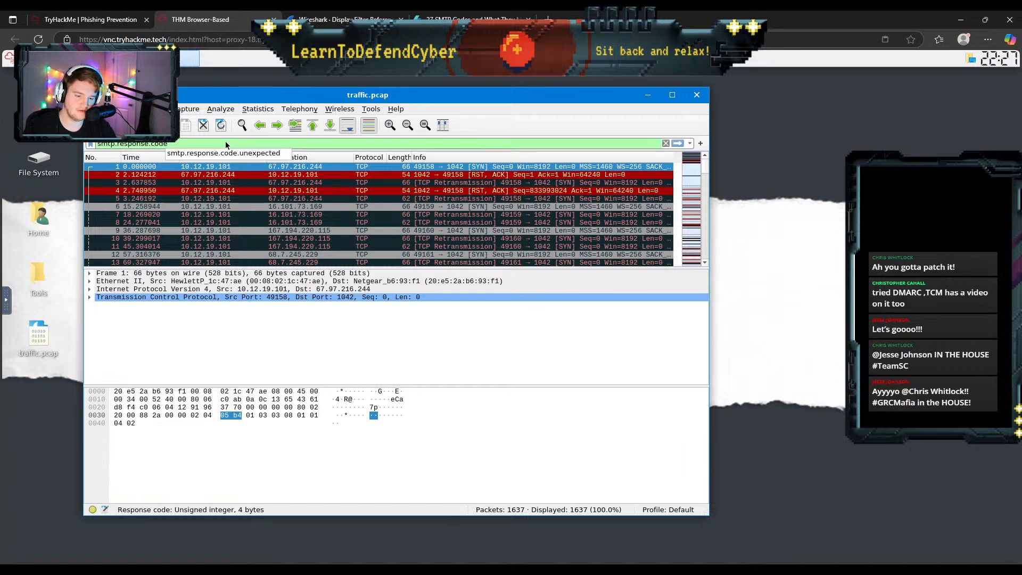
key("Return")
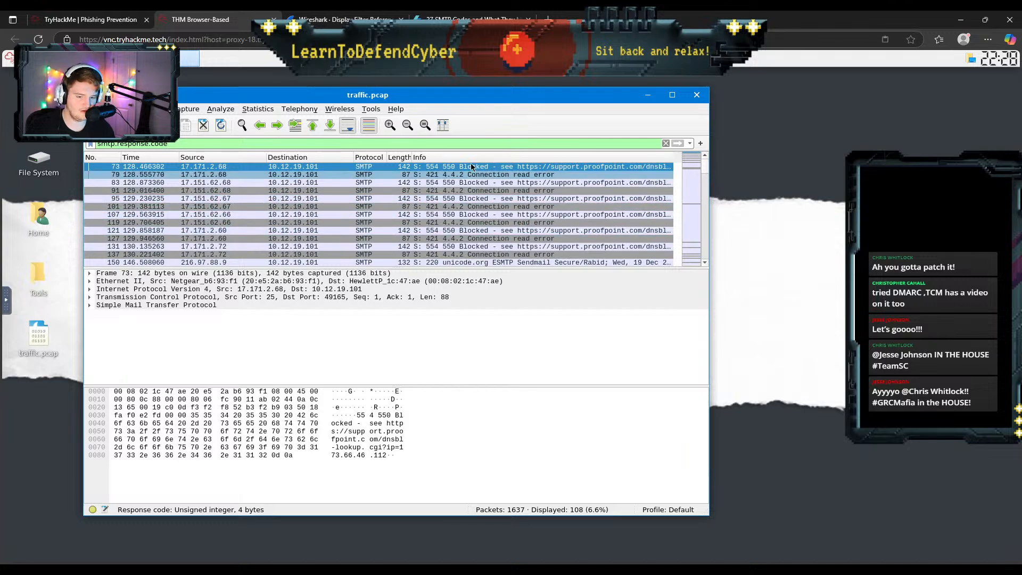
Step: Find and select packet 150, the SMTP 220 response from unicode.org, in the filtered packet list
scroll(441, 190, "down", 1)
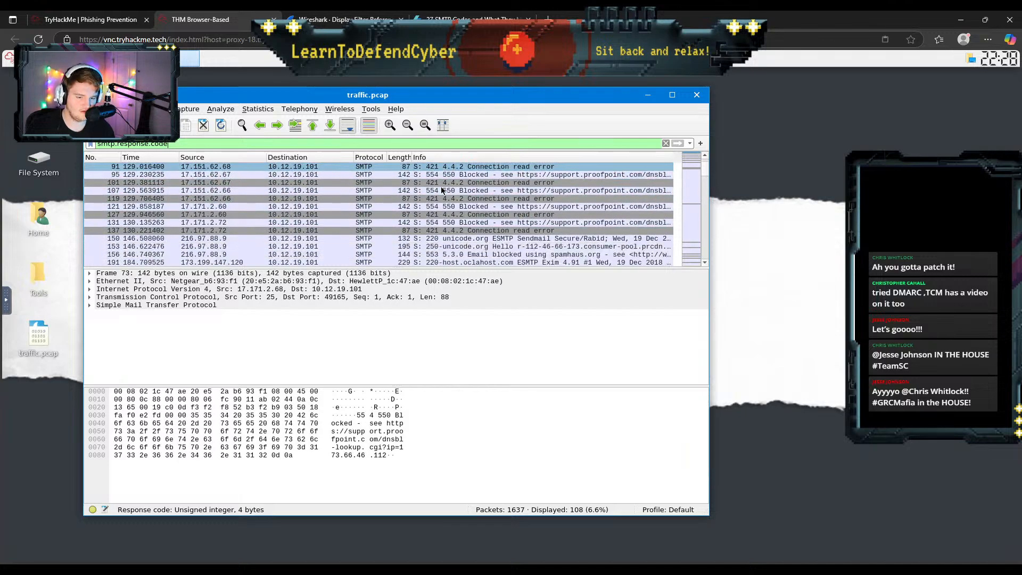
left_click(436, 238)
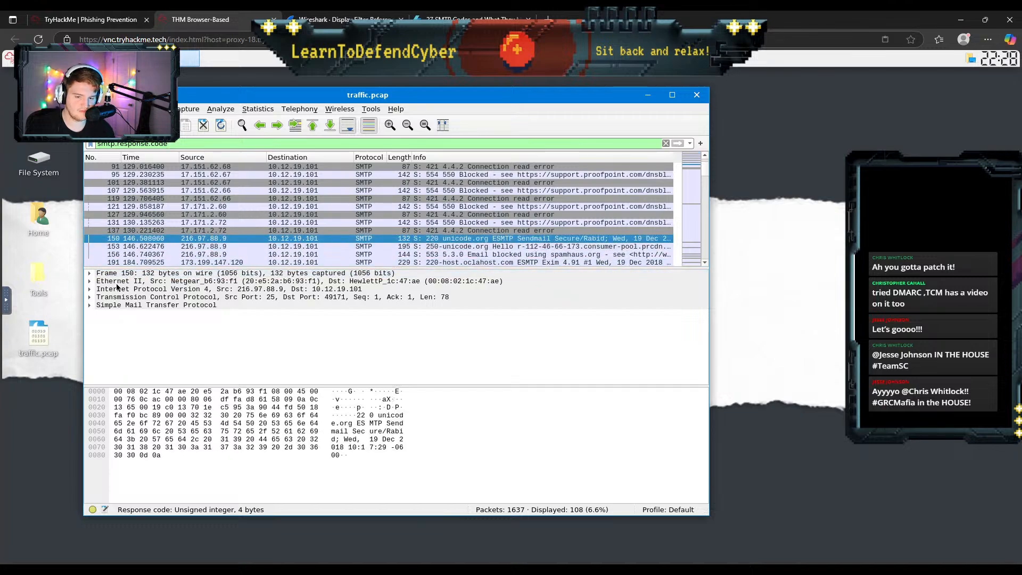
left_click(106, 300)
left_click(98, 303)
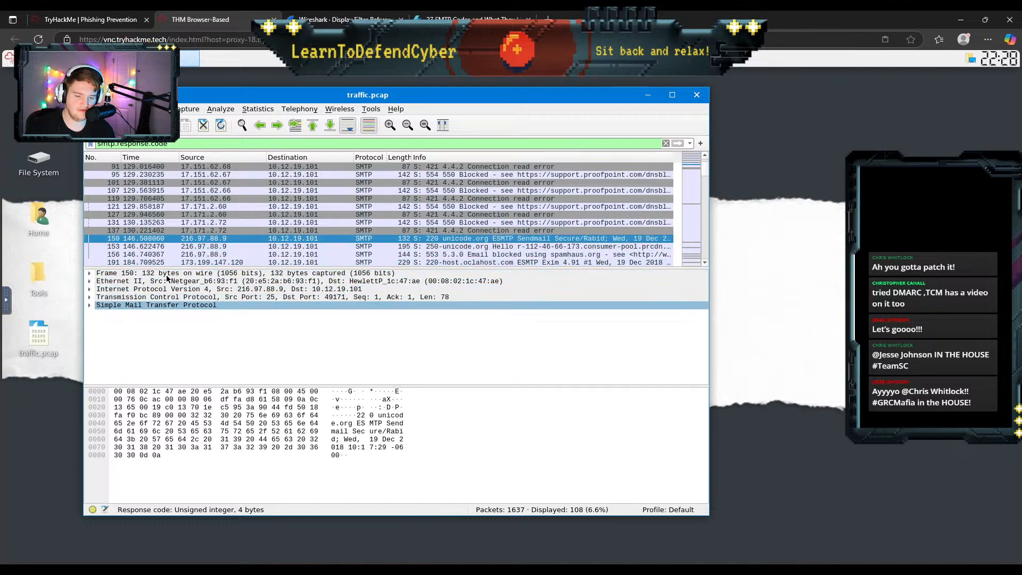
scroll(325, 247, "down", 1)
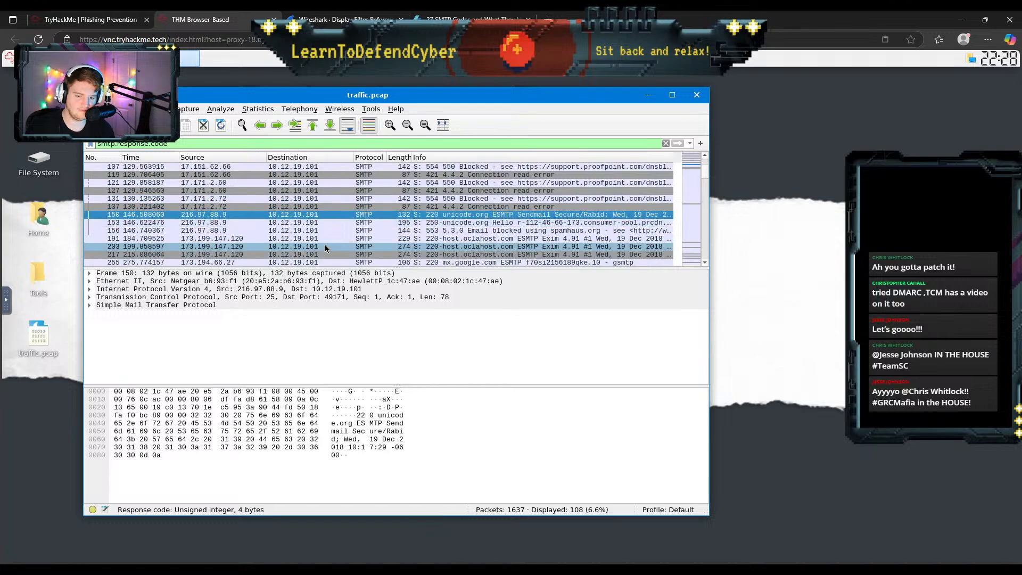
scroll(325, 246, "down", 3)
scroll(325, 248, "up", 3)
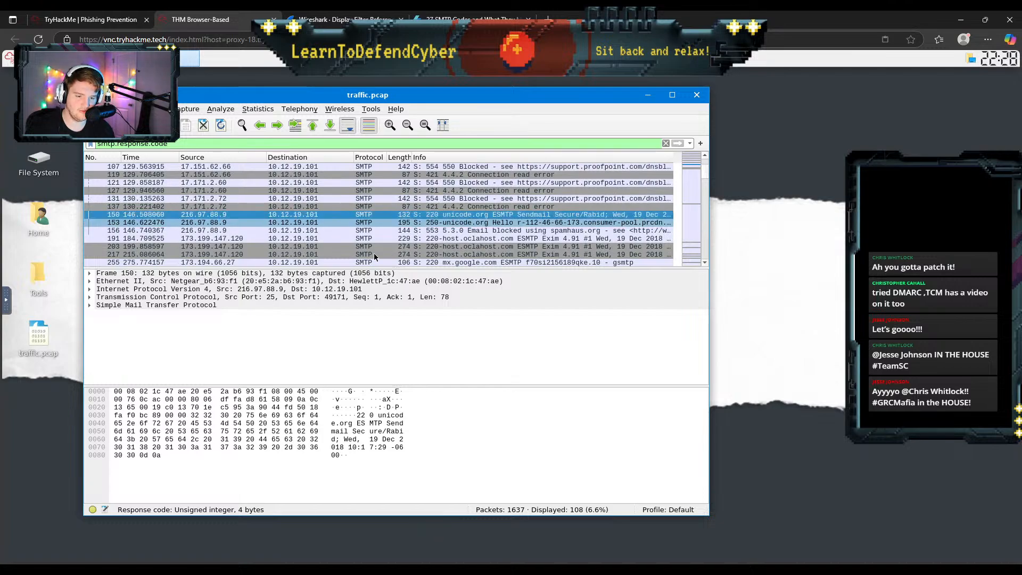
Step: Expand the Simple Mail Transfer Protocol response of packet 150 and inspect its response code message
left_click(144, 302)
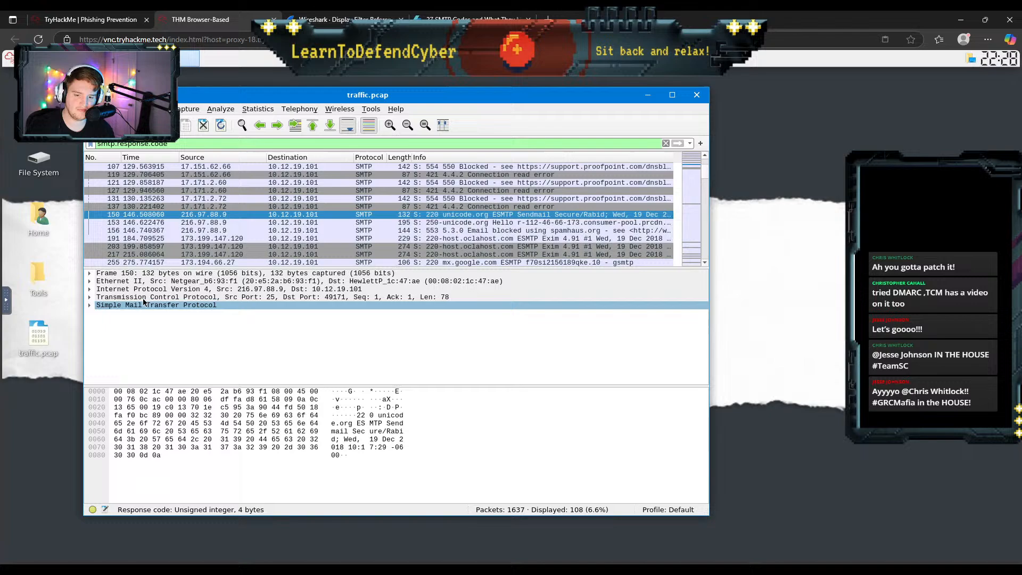
left_click(91, 305)
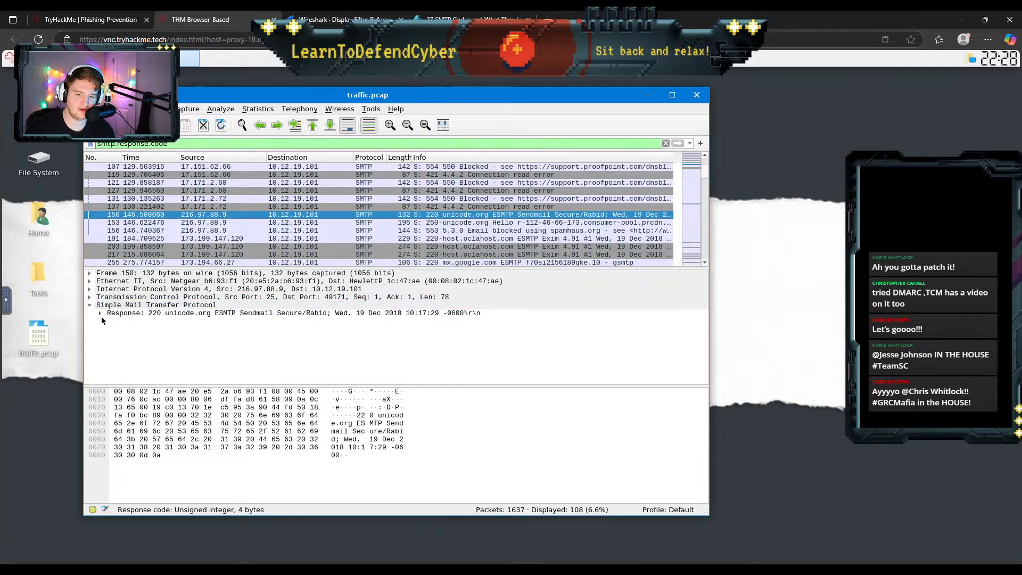
left_click(105, 313)
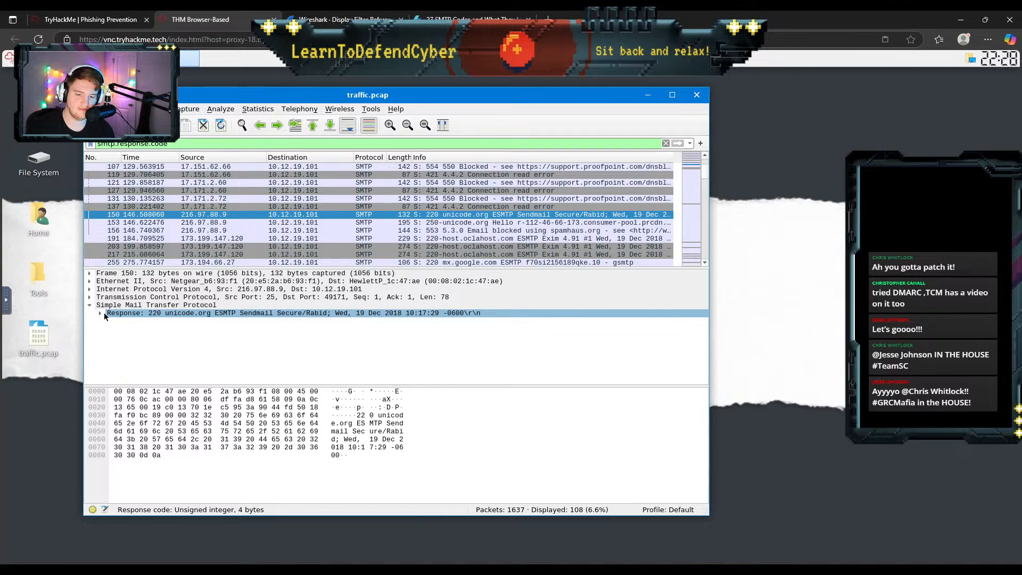
left_click(104, 312)
left_click(151, 321)
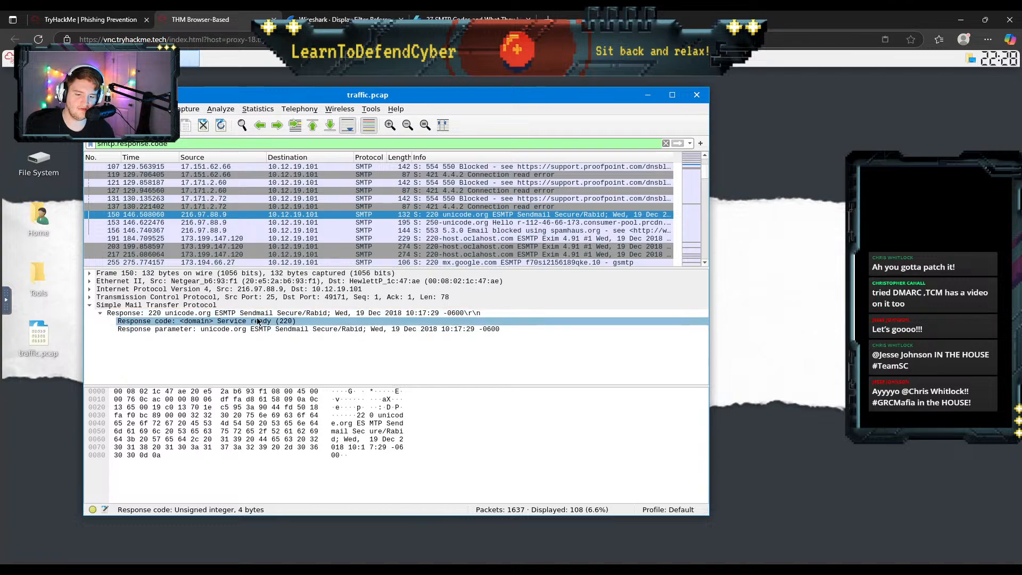
left_click(206, 321)
Step: Switch to the TryHackMe room and submit "<domain> service ready" as the message for status code 220
left_click(90, 19)
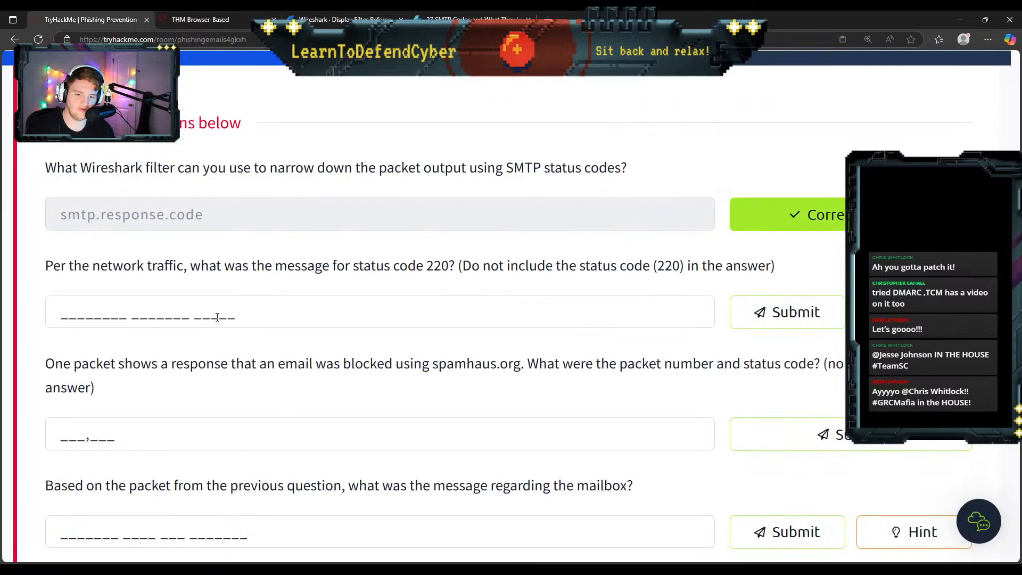
left_click(232, 311)
type("<do")
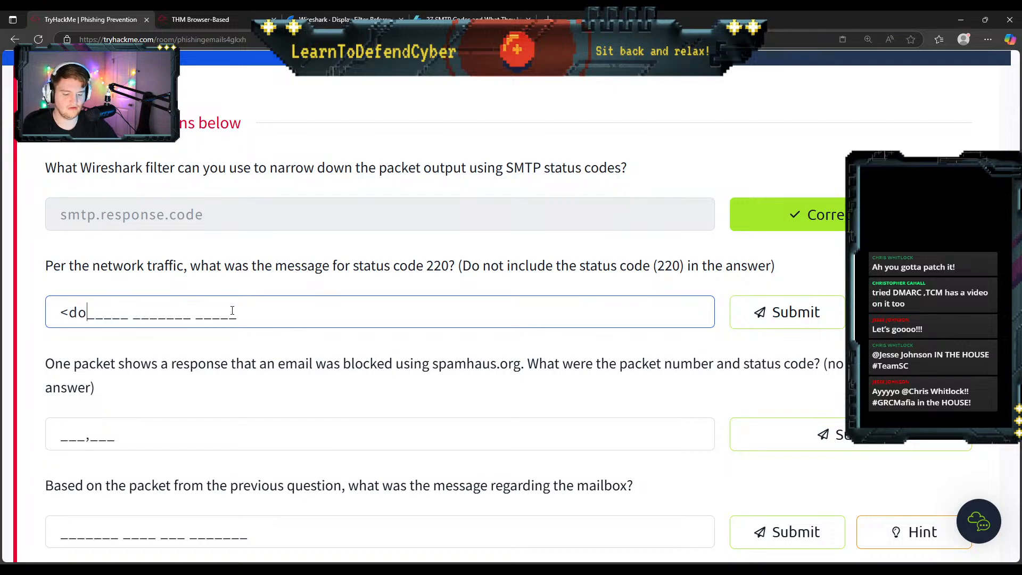
type("main> s")
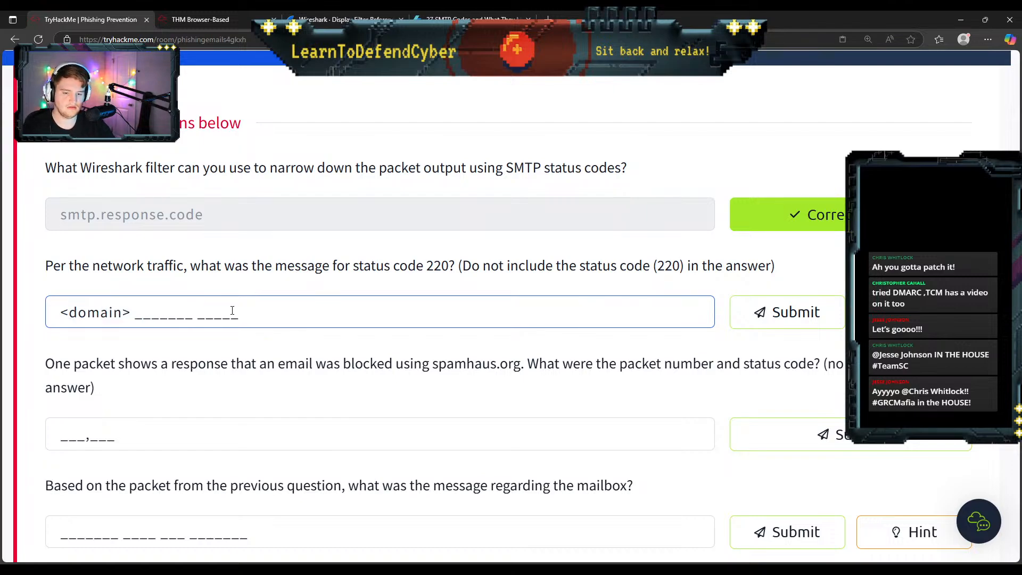
type("ervice")
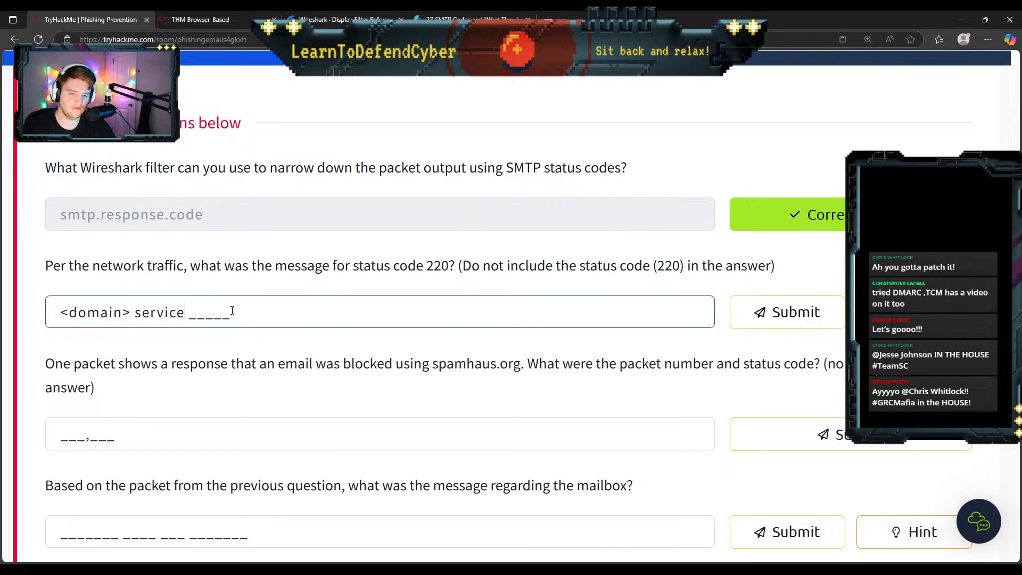
type(" ready")
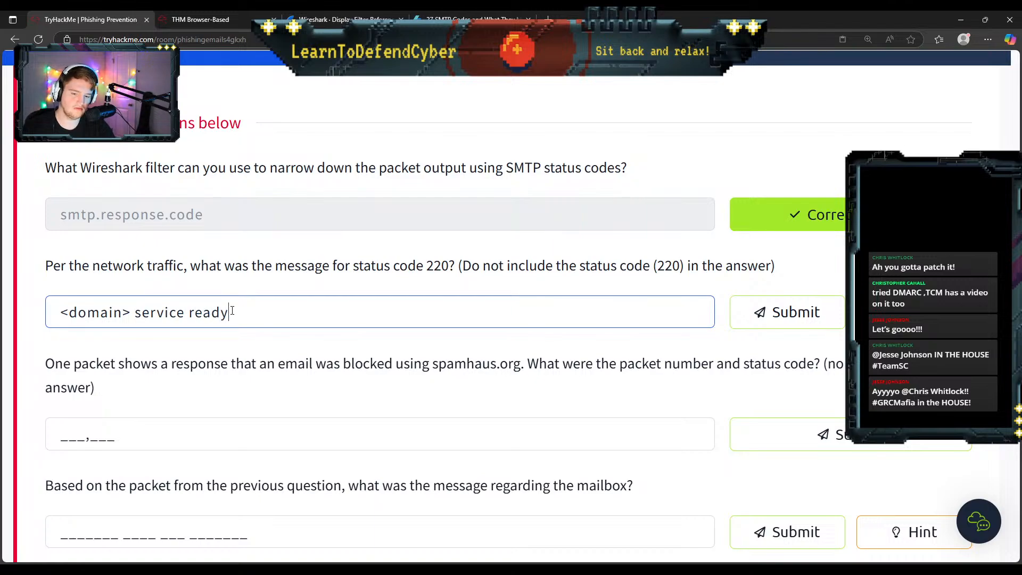
key("Return")
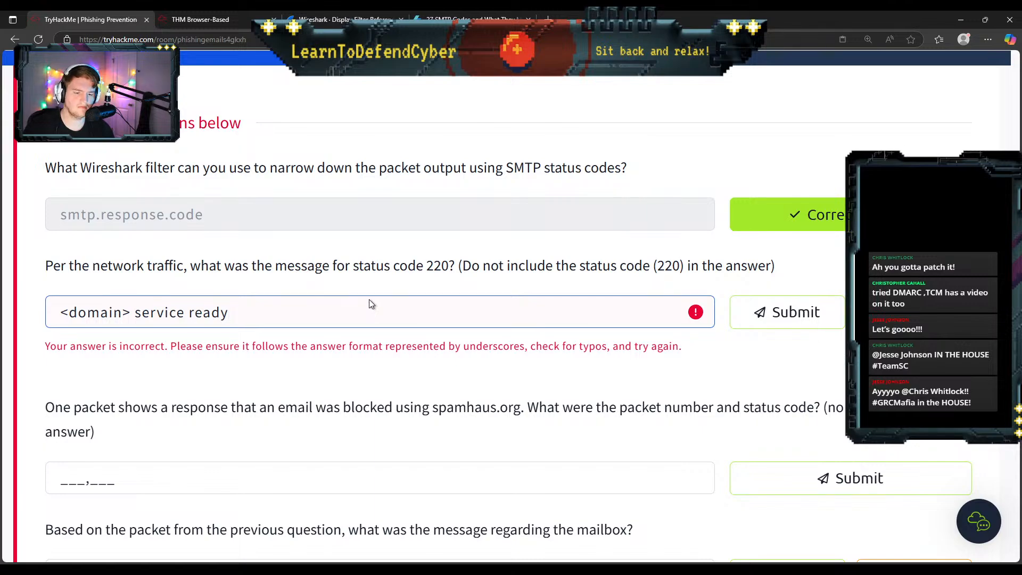
Step: Recheck the response code text in the capture and read the hint for the status code 220 question
left_click(200, 19)
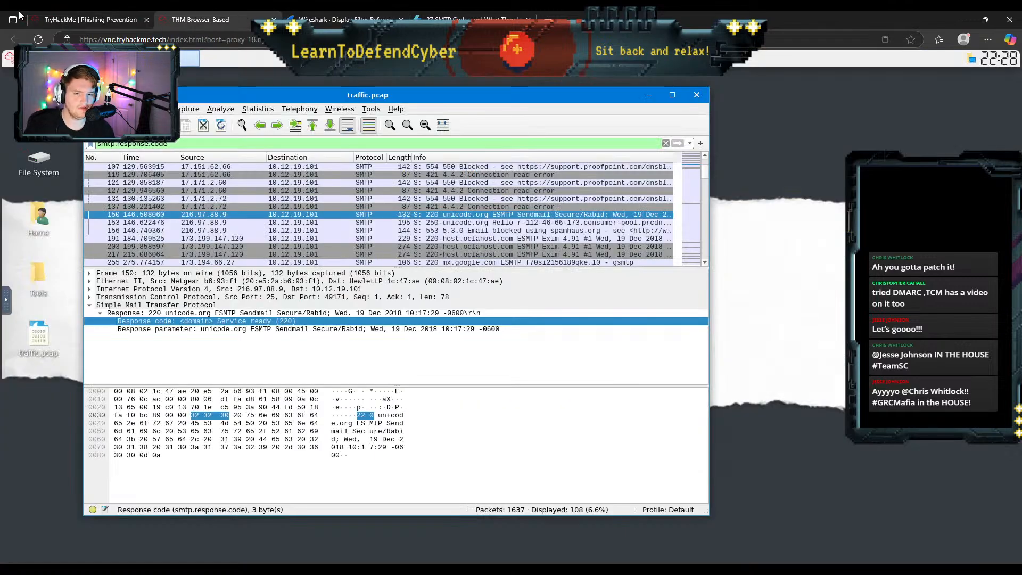
left_click(40, 14)
left_click(905, 311)
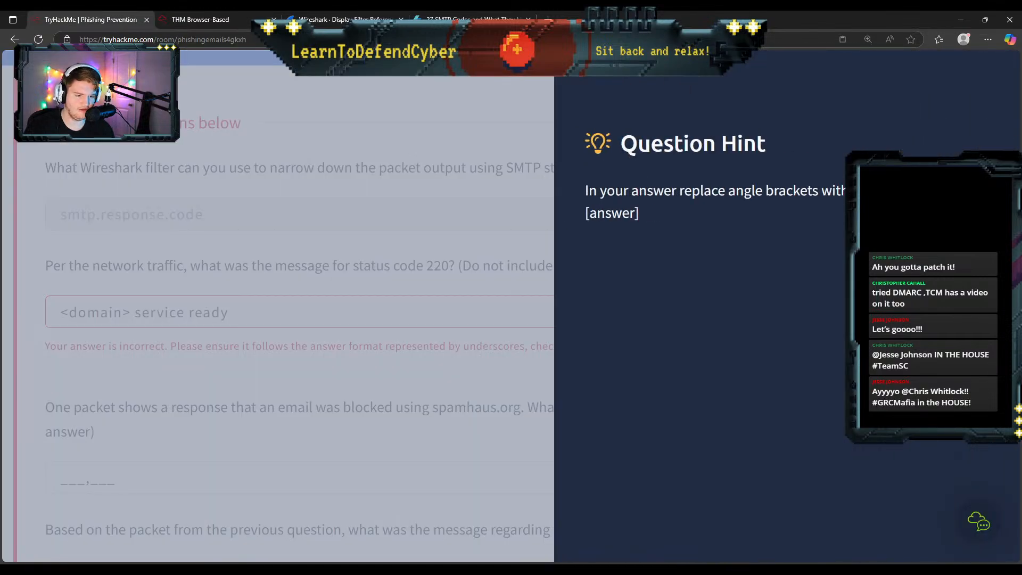
left_click(474, 180)
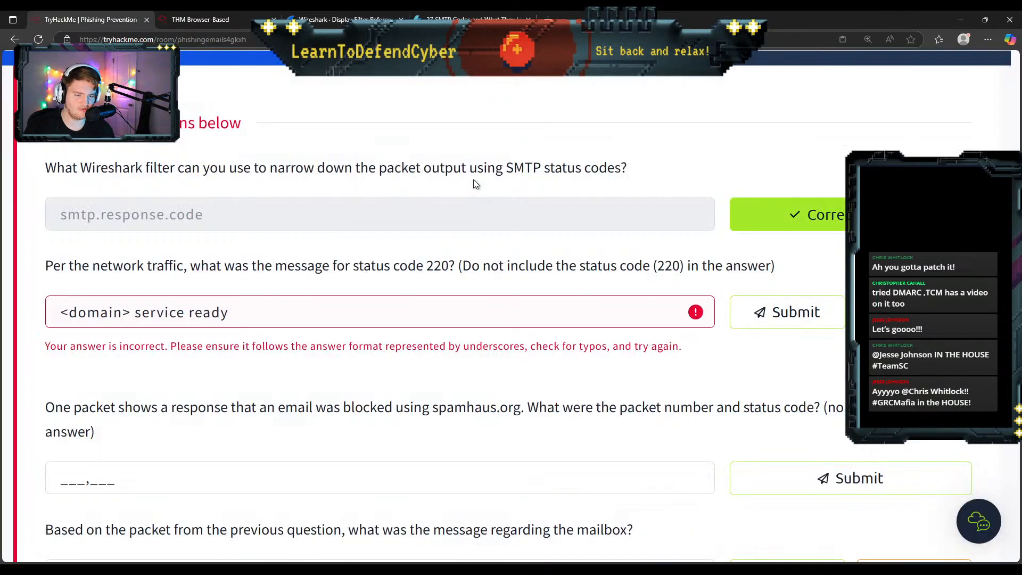
Step: Replace the angle brackets in the status code 220 answer with square brackets and submit "[domain] service ready"
left_click(129, 311)
key("Delete")
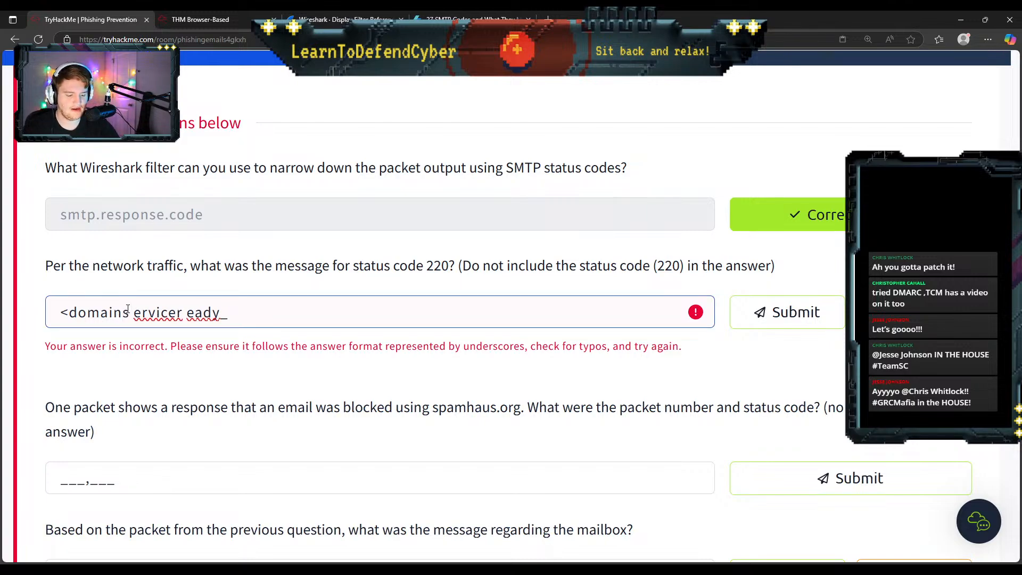
key("ctrl+Left")
key("ctrl+Left")
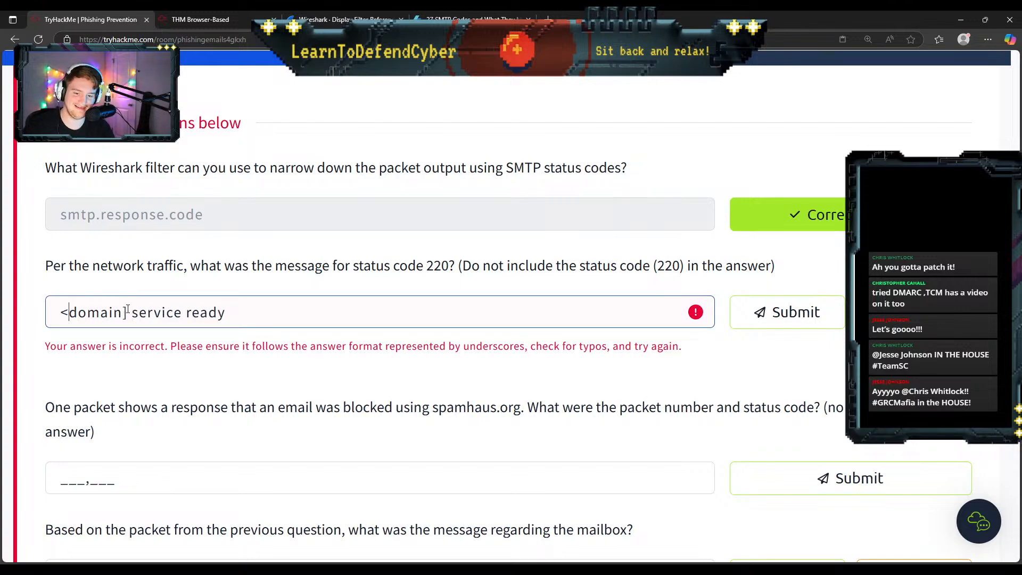
key("BackSpace")
type("[")
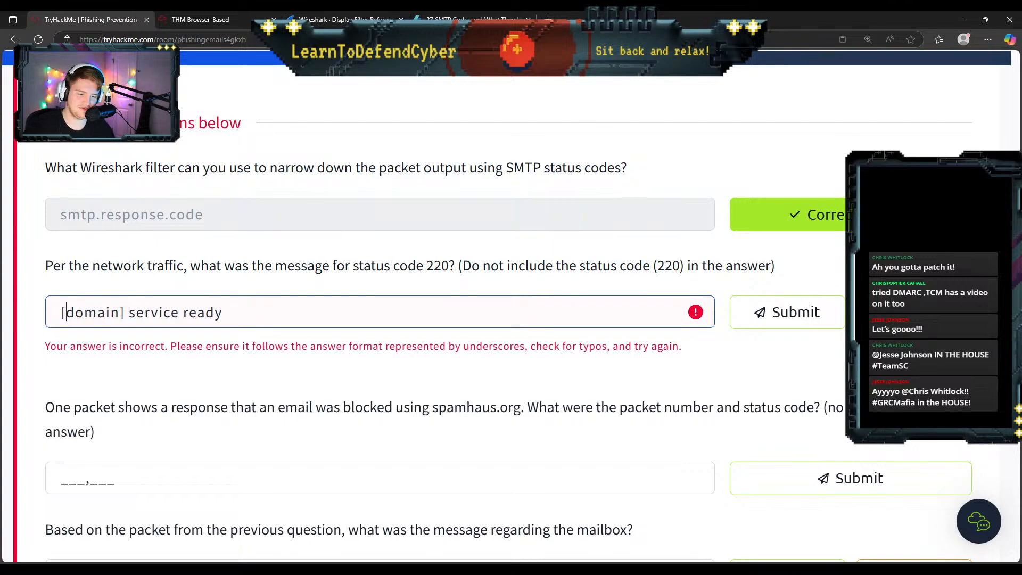
left_click(775, 313)
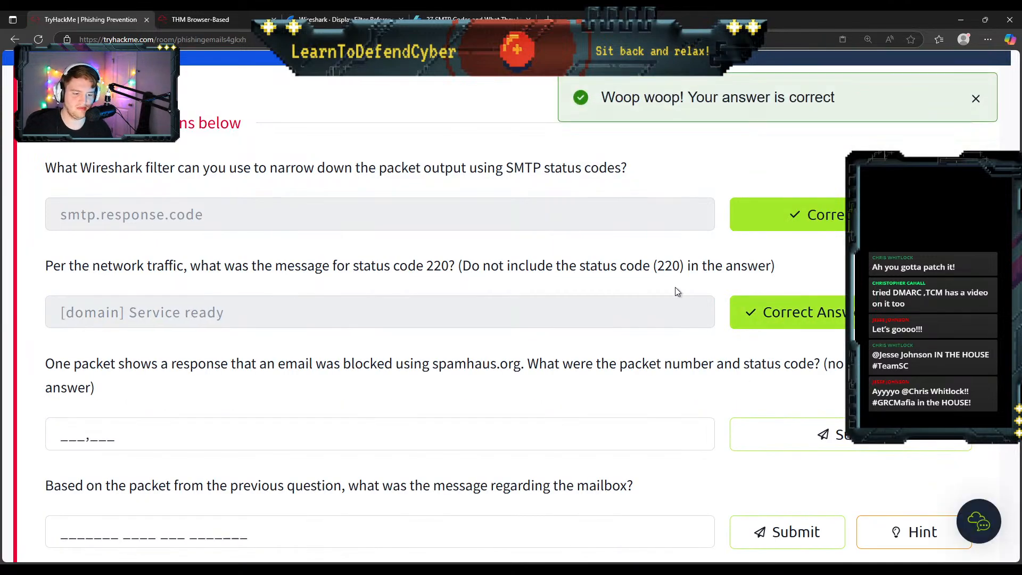
Step: Read the spamhaus.org question, switch back to the Wireshark capture and remove the smtp.response.code display filter
scroll(479, 341, "down", 1)
scroll(361, 368, "down", 1)
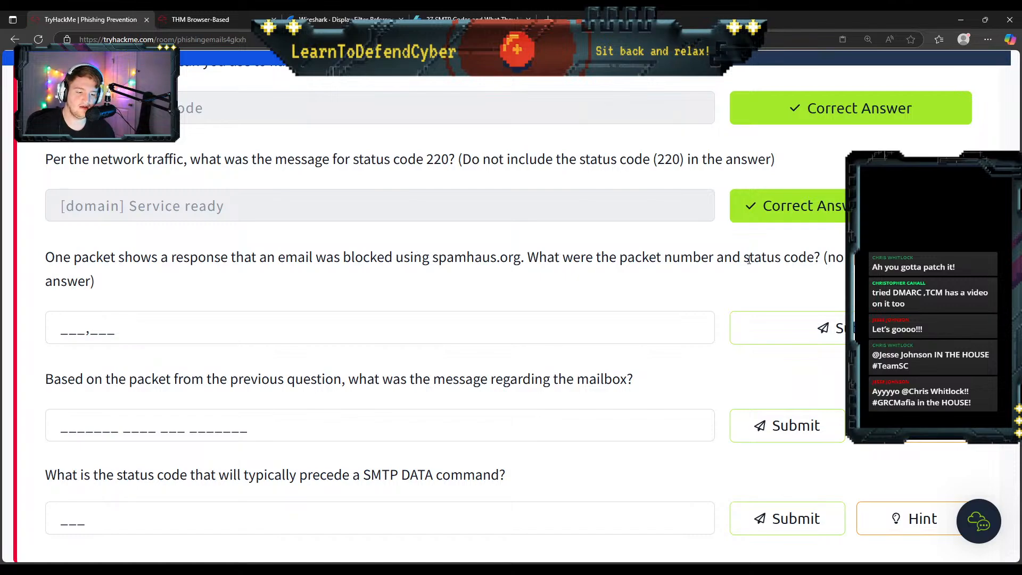
left_click(200, 20)
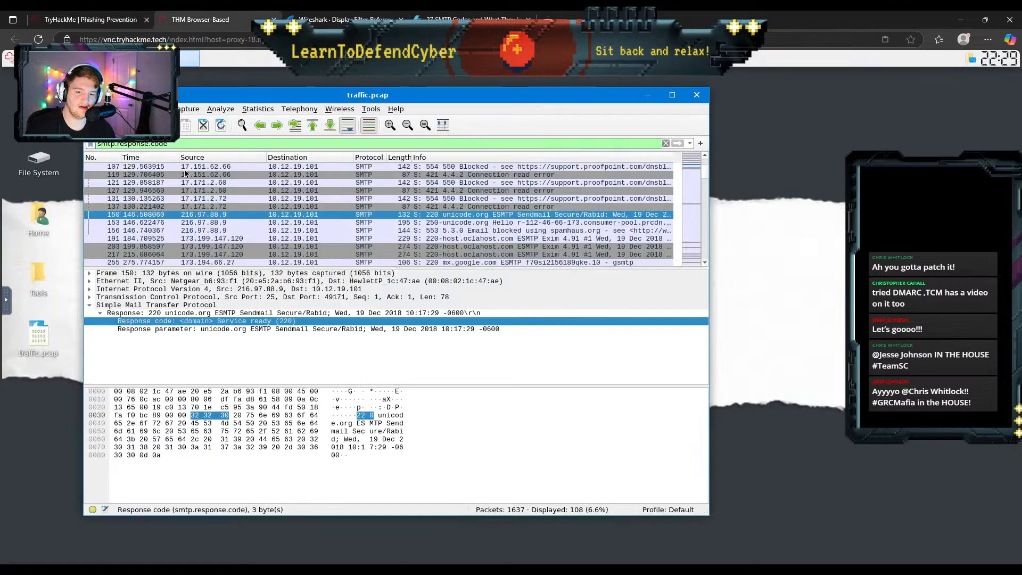
left_click(192, 141)
key("BackSpace")
key("BackSpace")
key("BackSpace")
key("BackSpace")
key("BackSpace")
key("BackSpace")
key("BackSpace")
key("BackSpace")
key("BackSpace")
key("BackSpace")
key("BackSpace")
key("BackSpace")
key("BackSpace")
key("BackSpace")
key("BackSpace")
key("BackSpace")
key("BackSpace")
key("BackSpace")
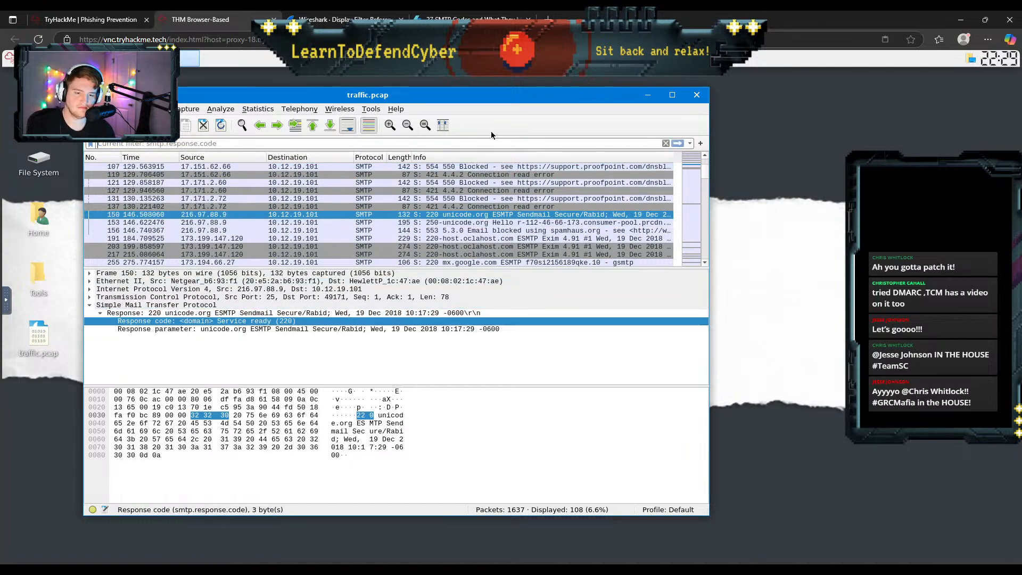
key("Return")
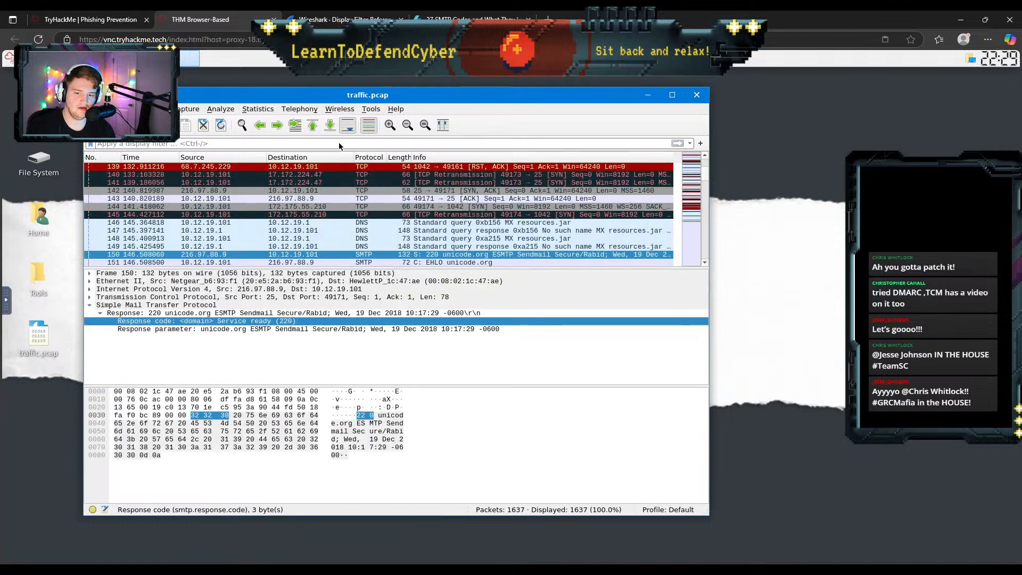
left_click(700, 144)
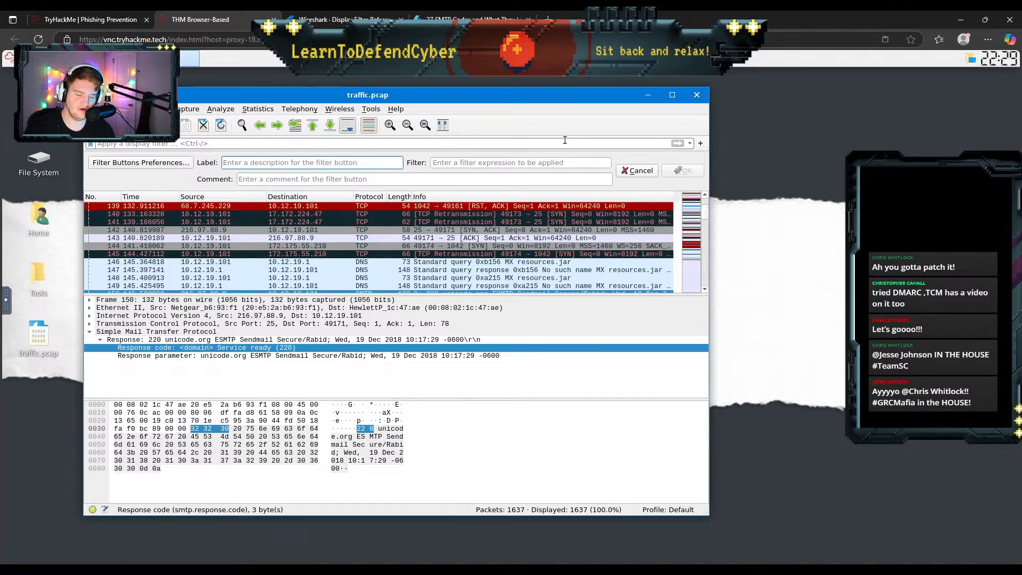
left_click(690, 144)
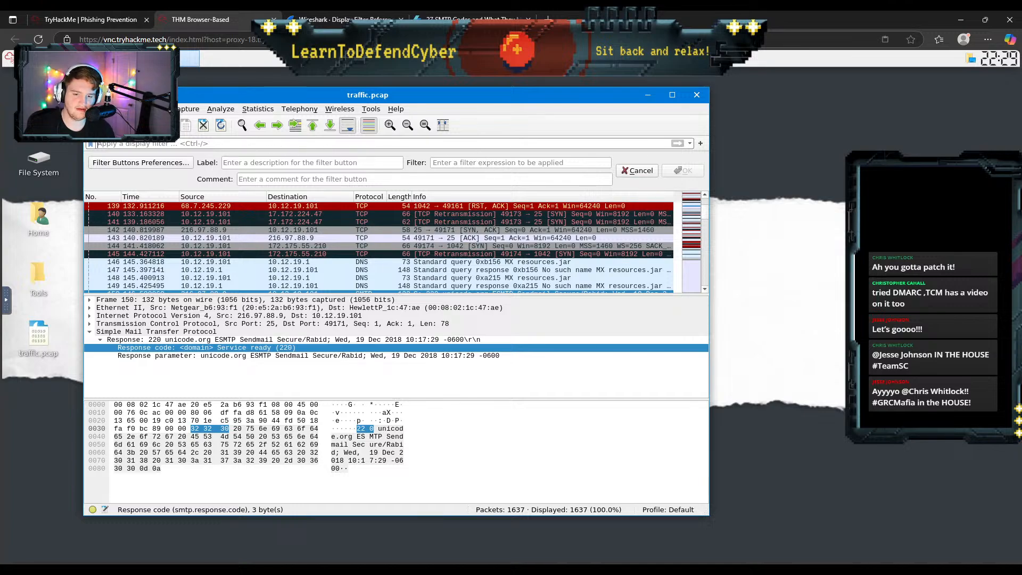
left_click(139, 109)
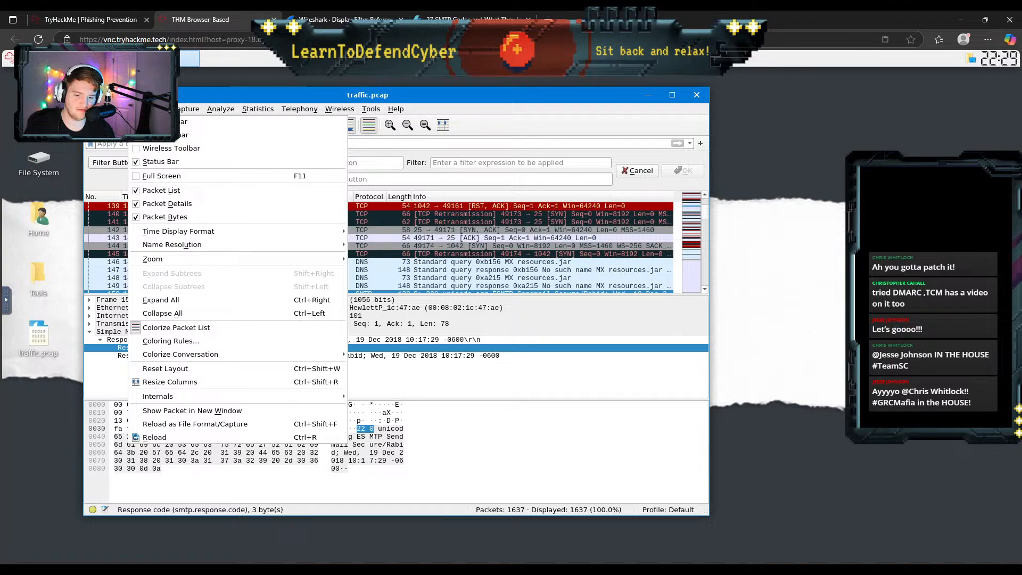
mouse_move(160, 109)
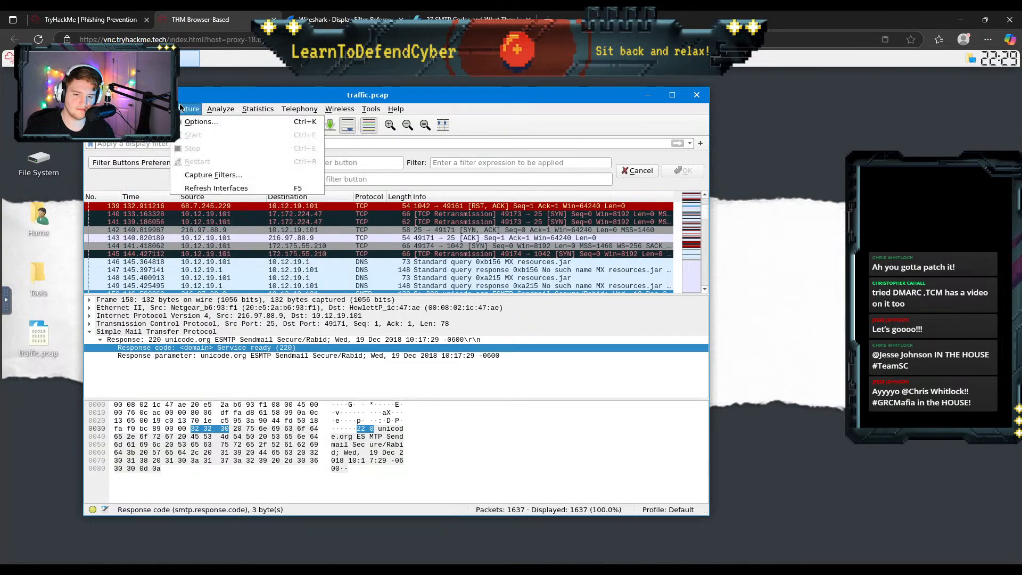
mouse_move(215, 110)
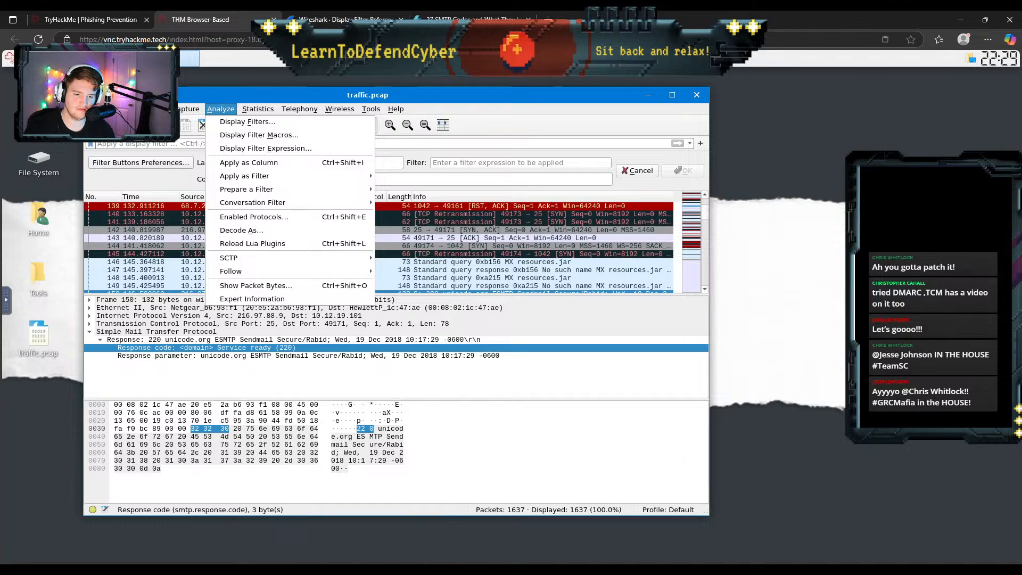
left_click(343, 19)
scroll(258, 263, "up", 6)
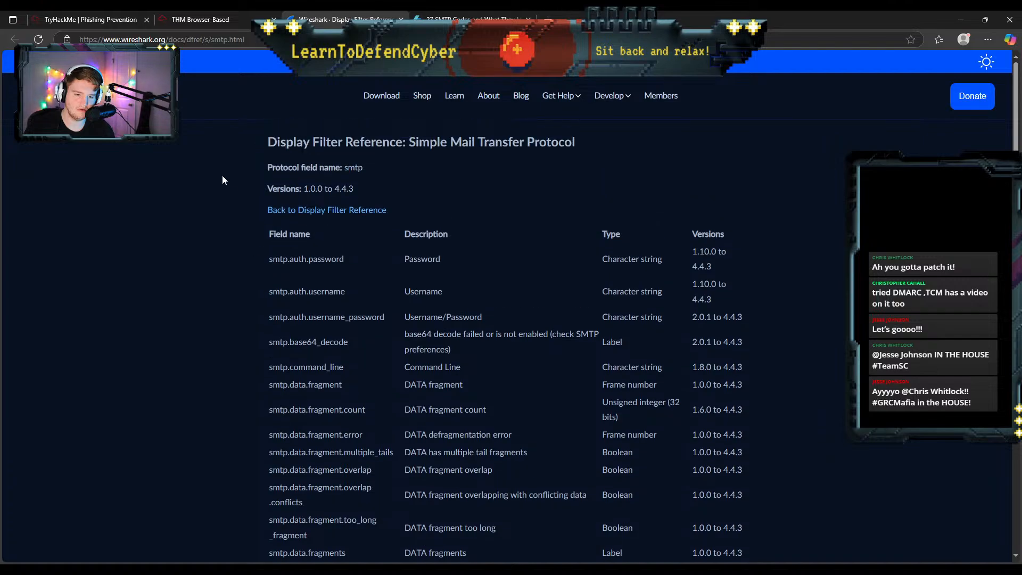
left_click(247, 19)
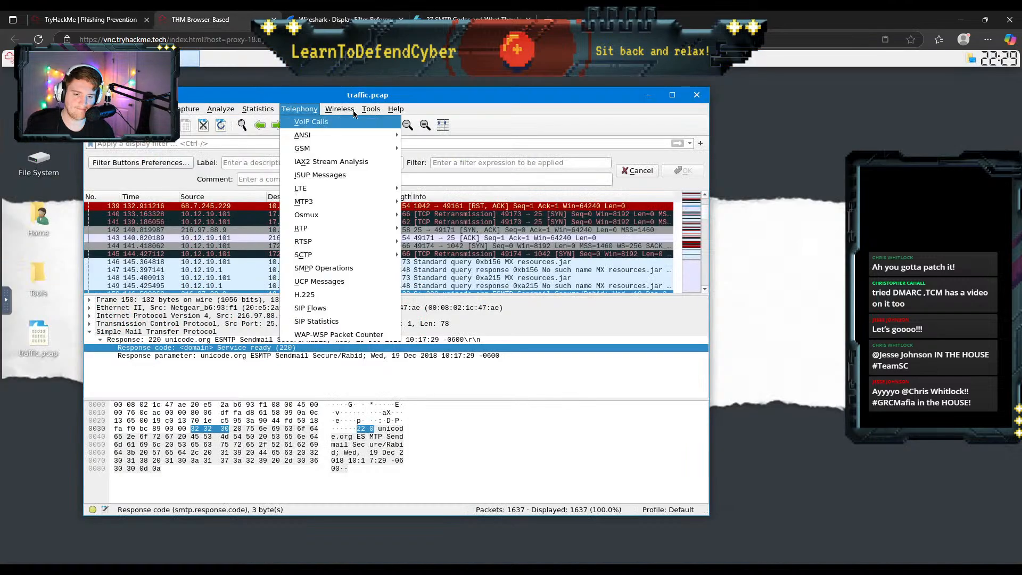
mouse_move(371, 109)
left_click(485, 126)
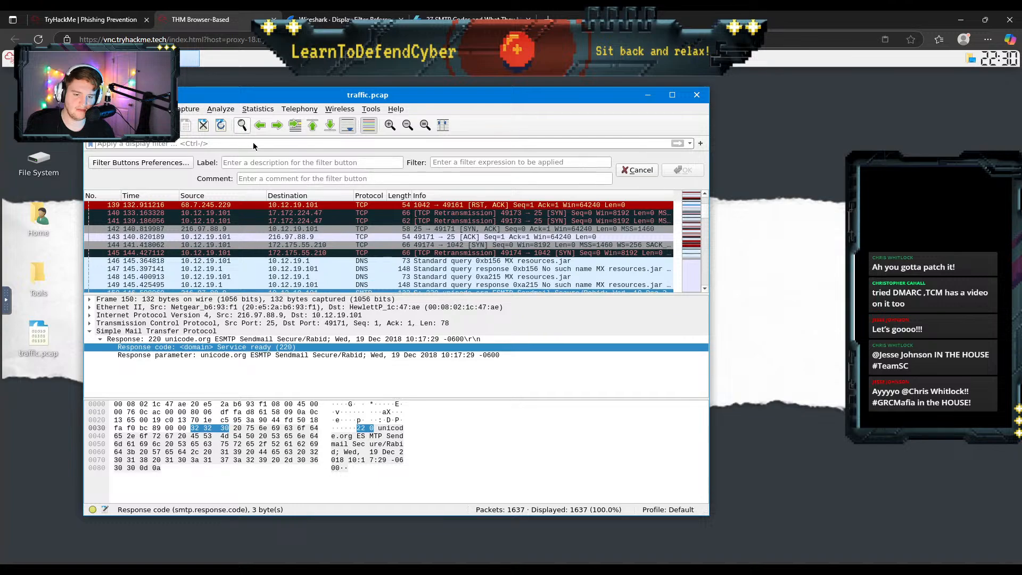
Step: Open the packet search in the capture and set its search type to String
left_click(242, 125)
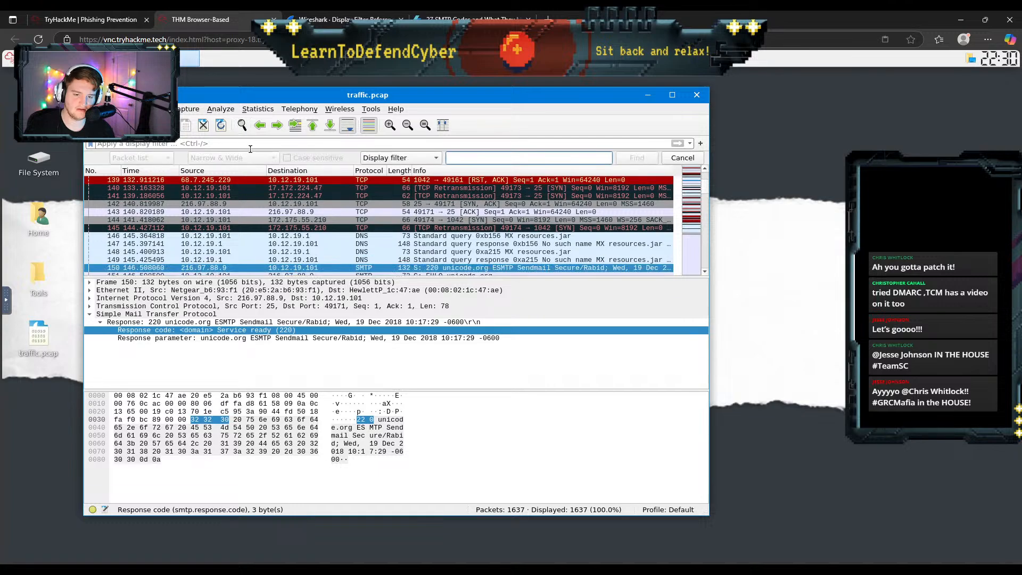
left_click(424, 158)
left_click(379, 197)
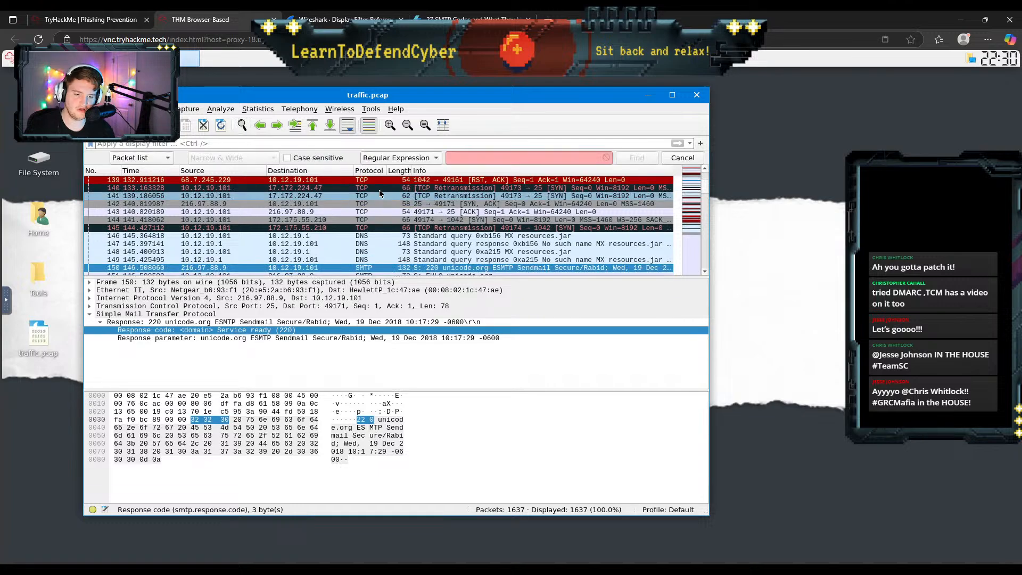
left_click(400, 157)
left_click(401, 150)
left_click(484, 160)
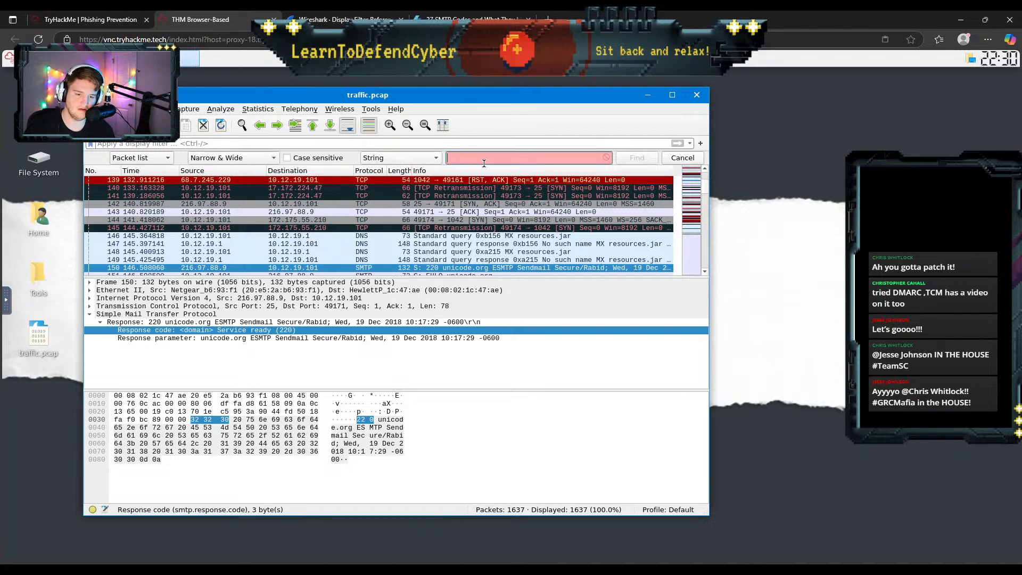
left_click(400, 157)
left_click(388, 130)
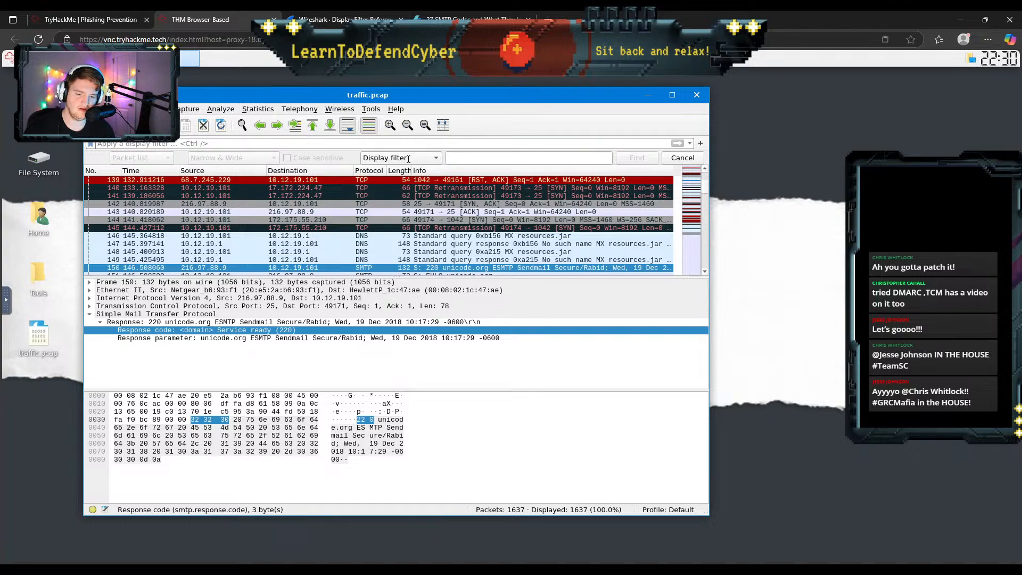
left_click(422, 157)
left_click(400, 185)
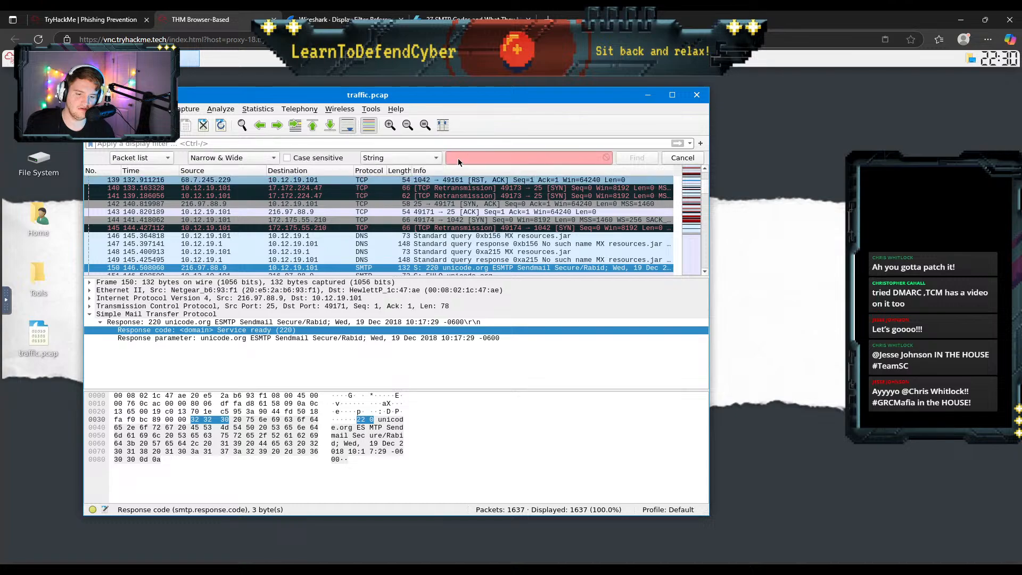
Step: Search the packet list for the string "spamhaus.org" and examine the matching packet's number and surrounding packets
left_click(453, 160)
type("sp")
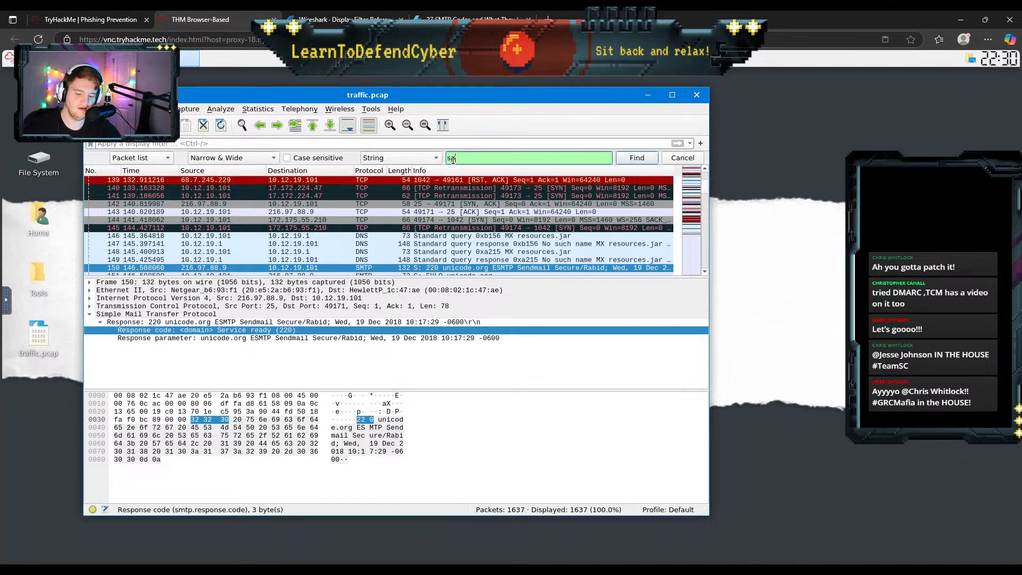
type("amhaus.org")
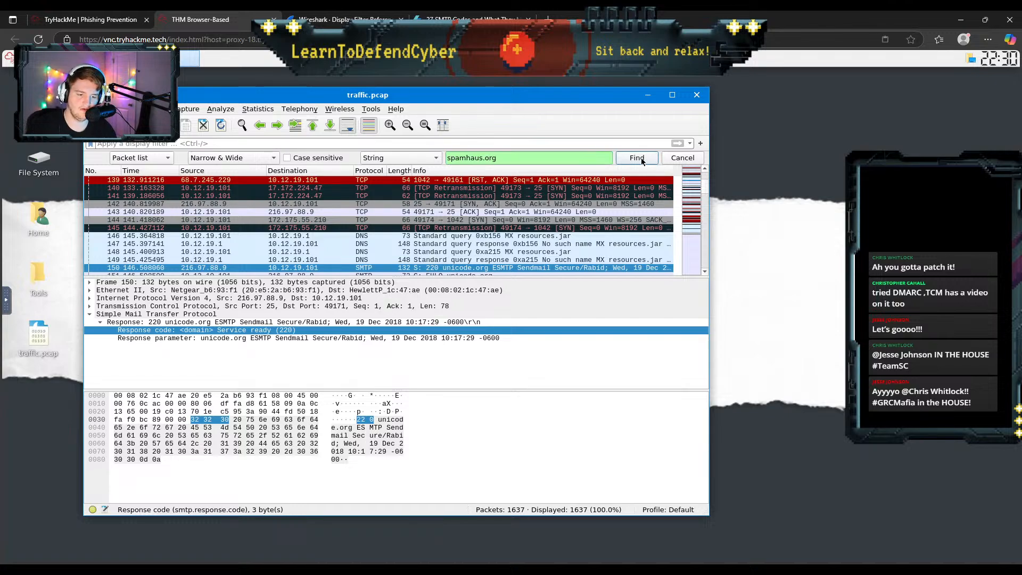
left_click(637, 158)
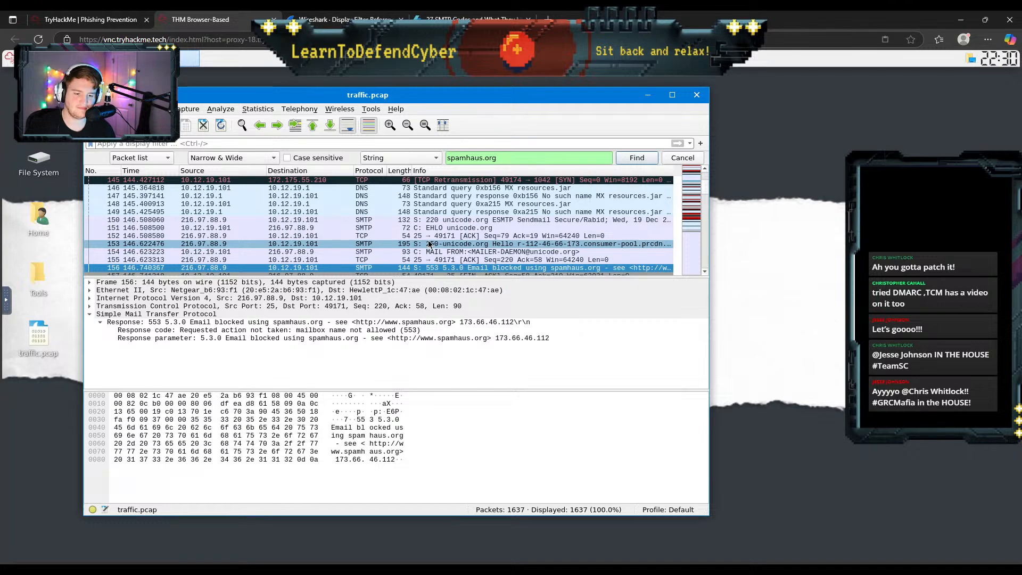
scroll(428, 242, "up", 1)
scroll(430, 234, "down", 2)
scroll(429, 231, "down", 1)
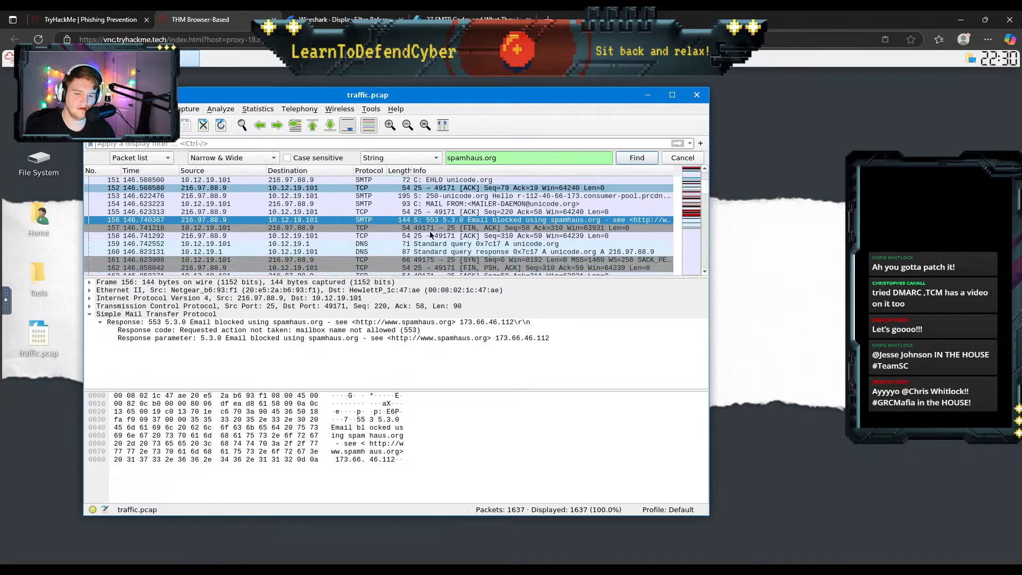
scroll(429, 231, "up", 1)
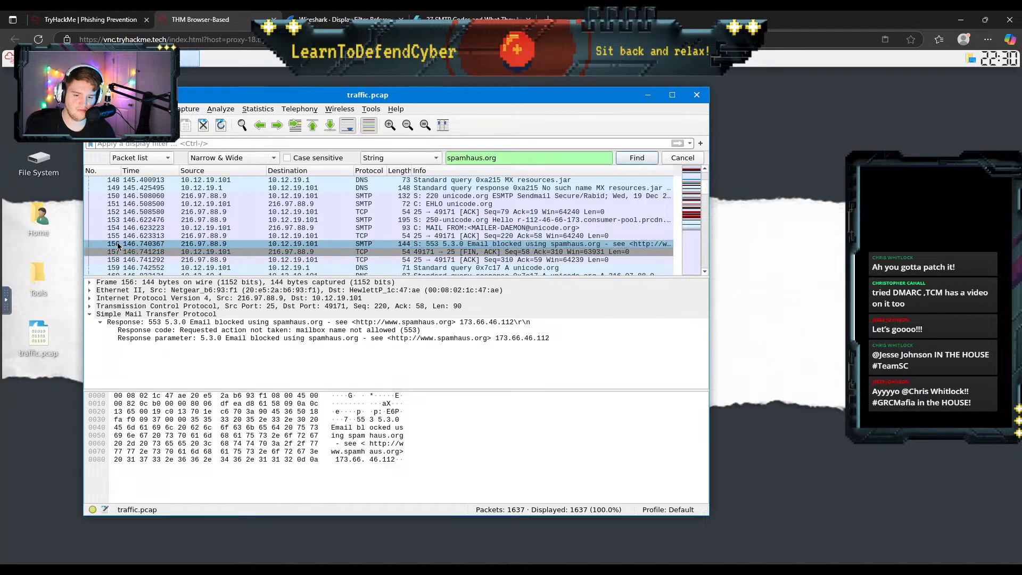
Step: Switch to the TryHackMe room, recheck the status code in the capture, and submit "156,553" for the spamhaus.org question
left_click(86, 19)
left_click(154, 322)
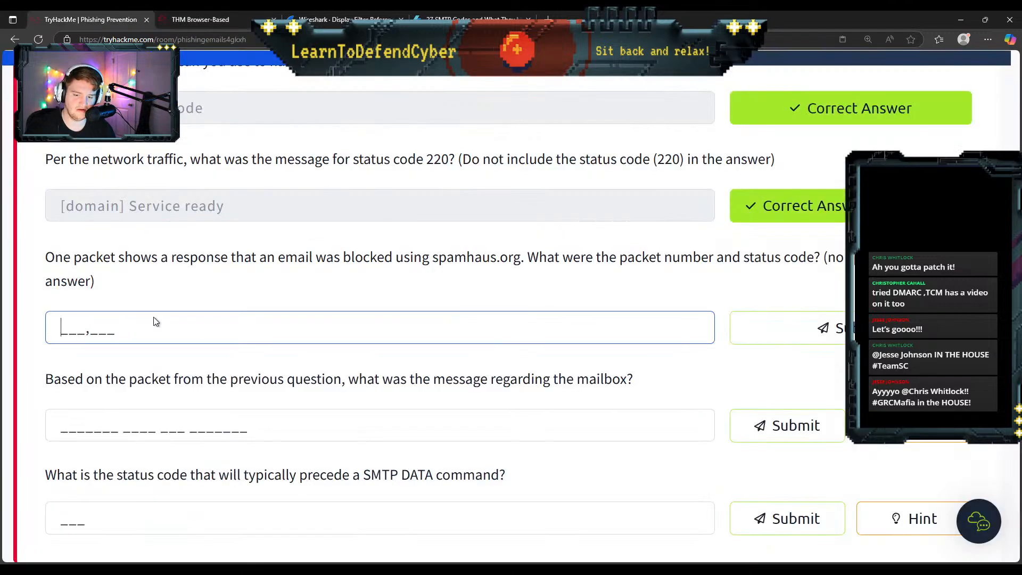
type("156")
left_click(334, 17)
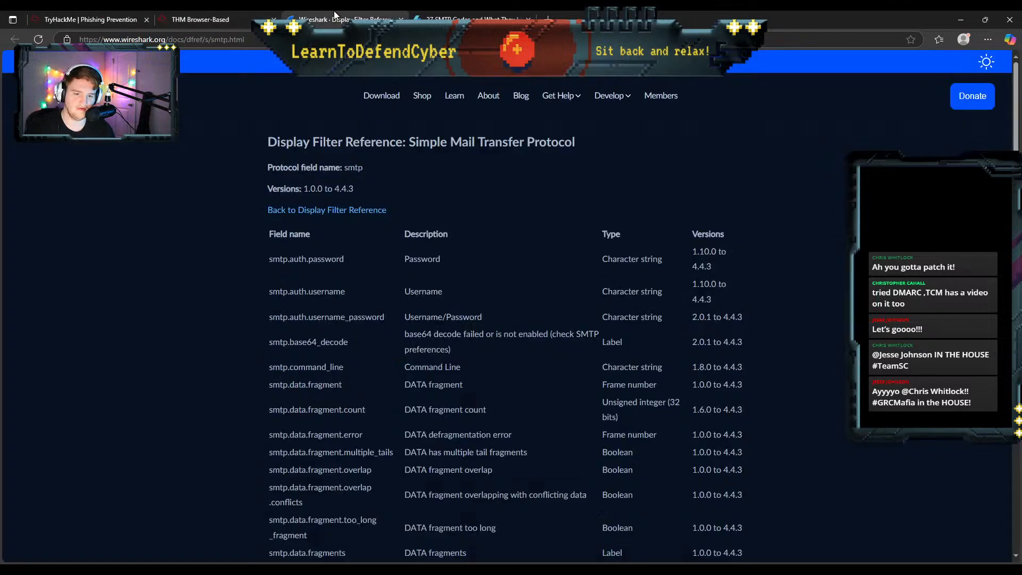
left_click(200, 19)
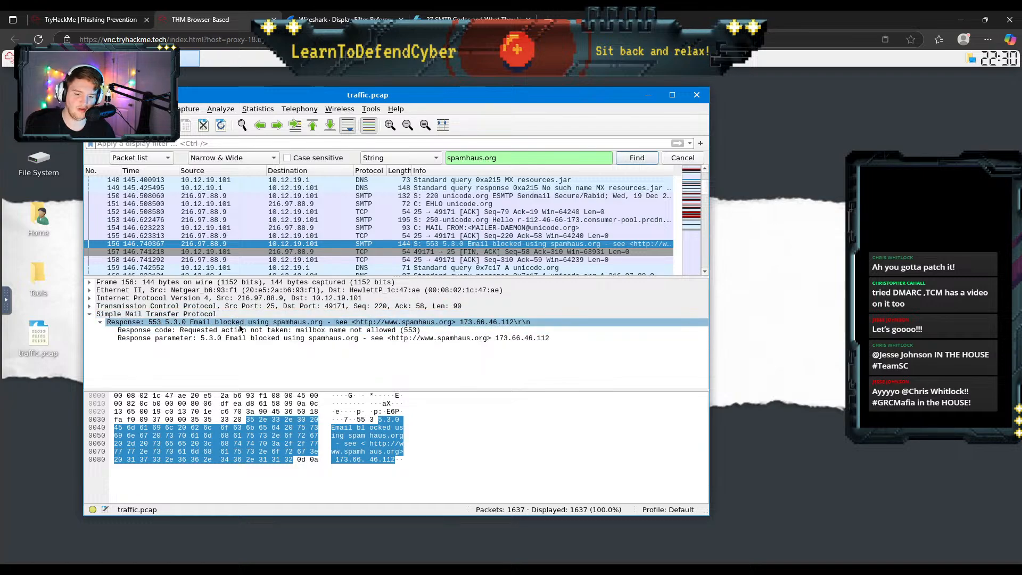
left_click(94, 21)
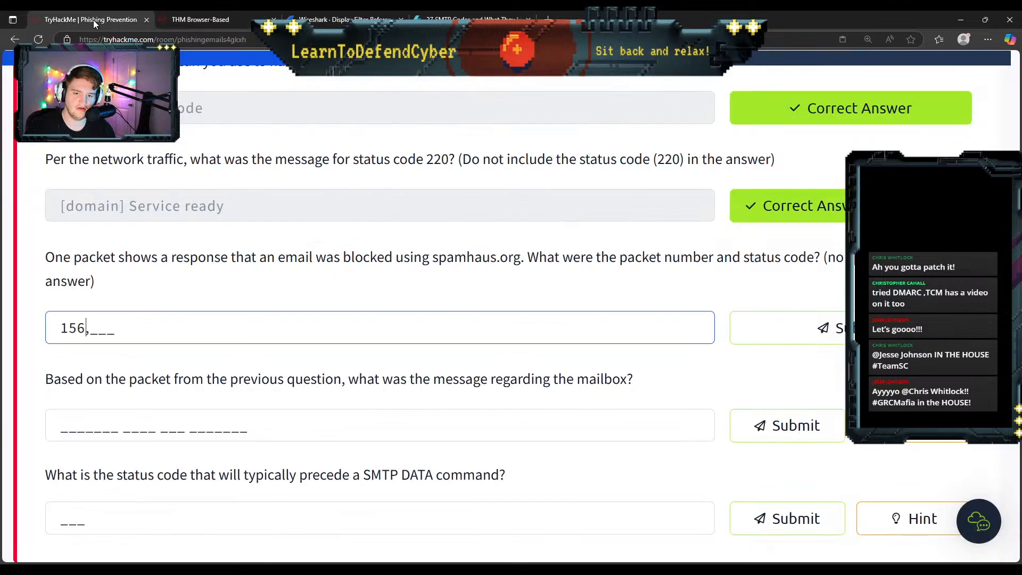
type("553")
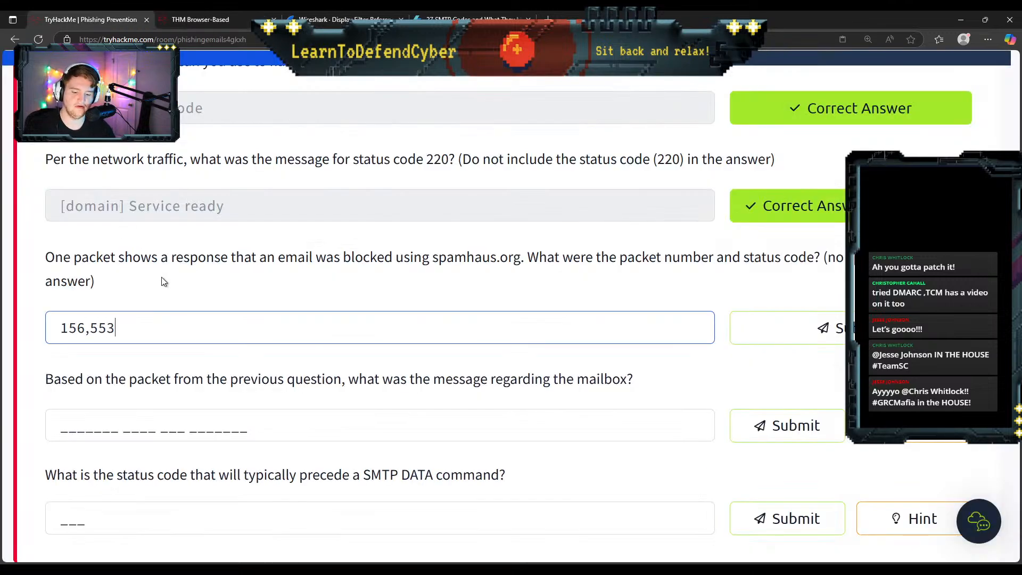
left_click(761, 332)
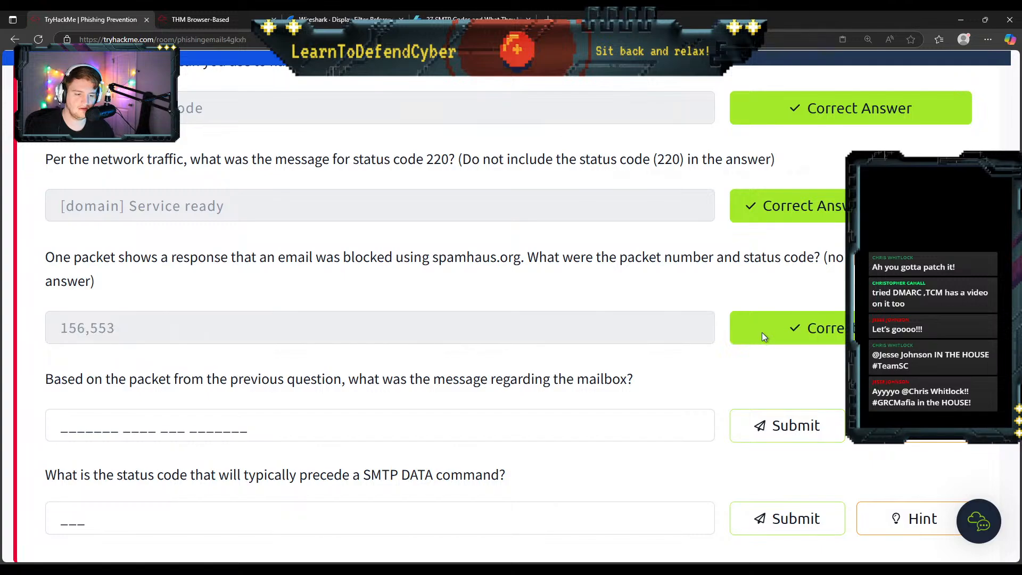
Step: Read the mailbox message question and examine the response code text of the spamhaus.org packet in the capture
scroll(372, 346, "down", 1)
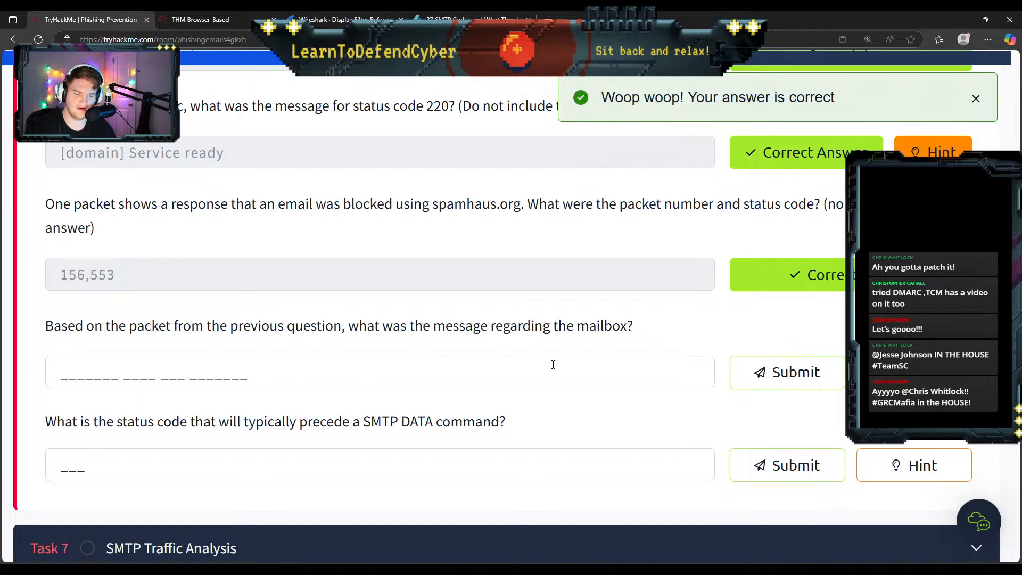
key("ctrl+Tab")
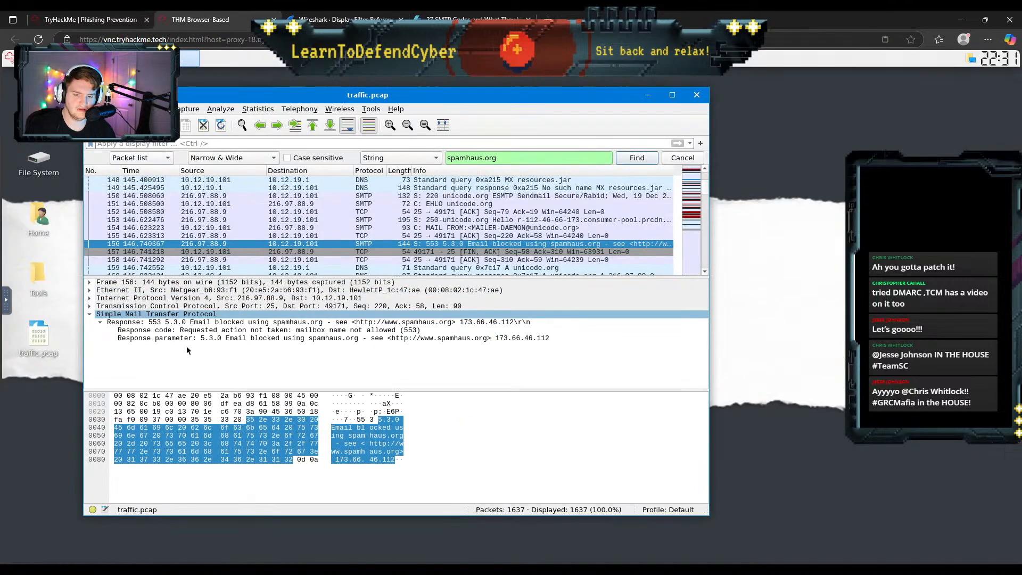
left_click(180, 331)
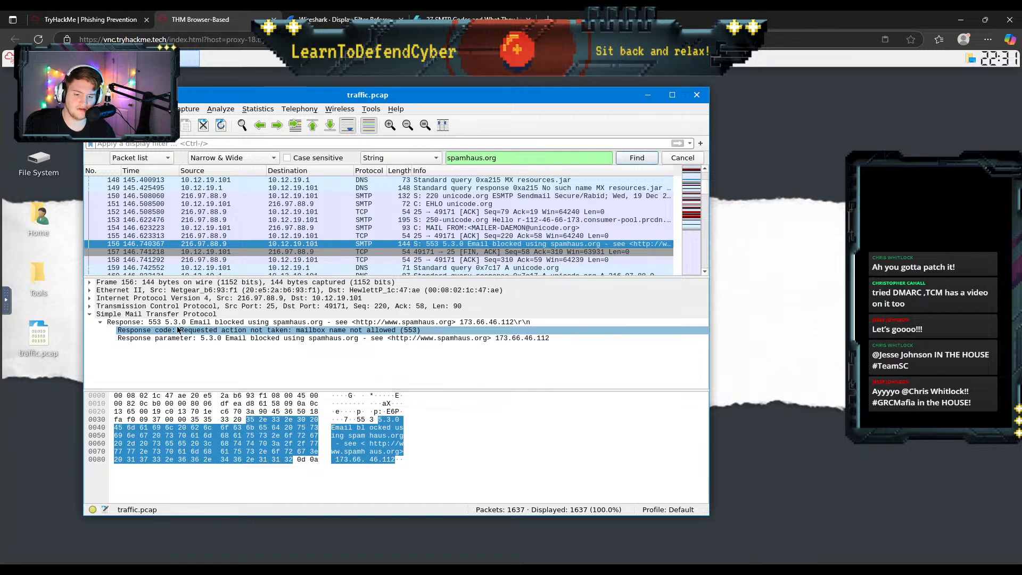
left_click(96, 19)
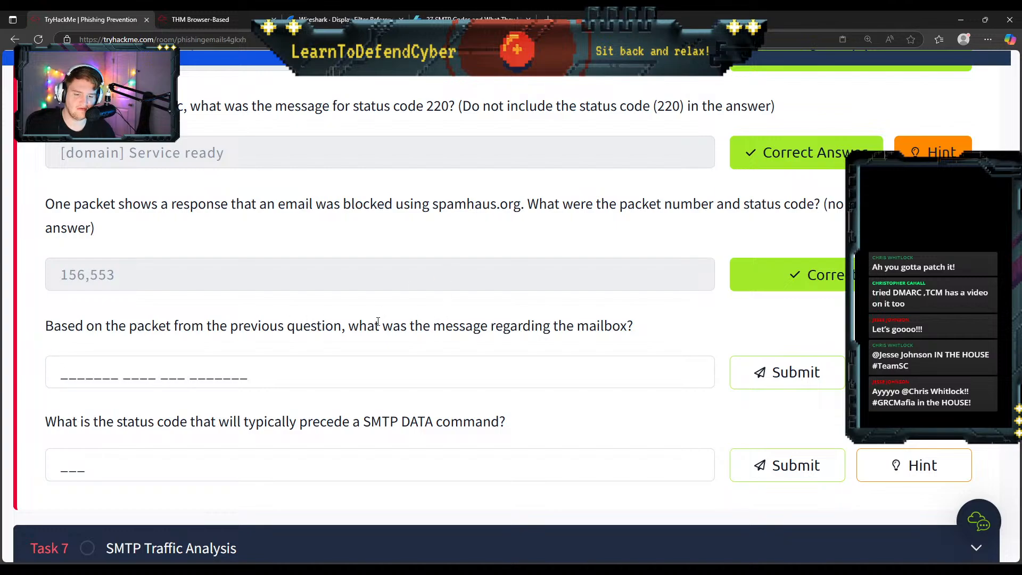
left_click(238, 14)
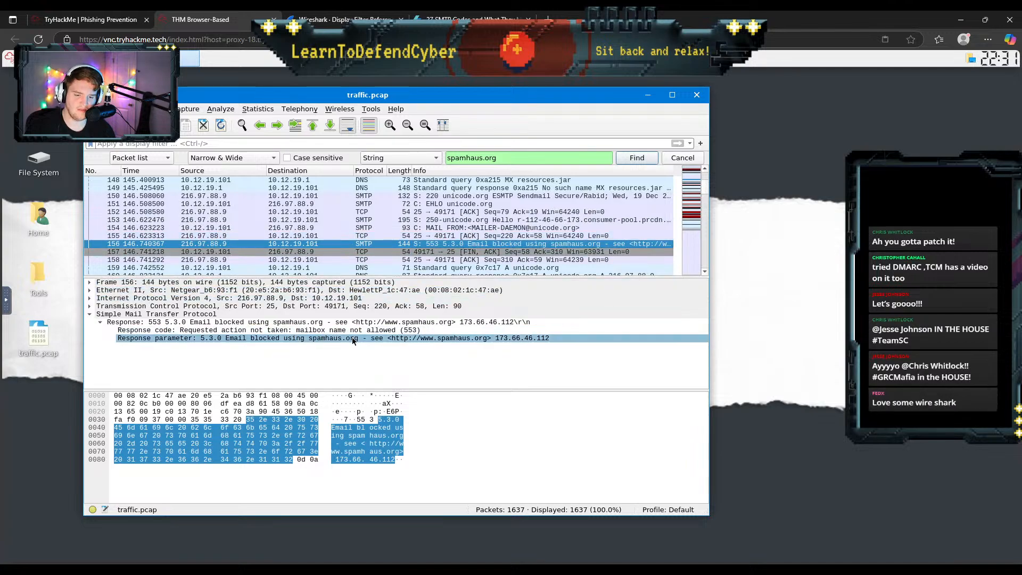
Step: Return to the TryHackMe room and submit "mailbox name not allowed" as the message regarding the mailbox
left_click(124, 13)
left_click(103, 373)
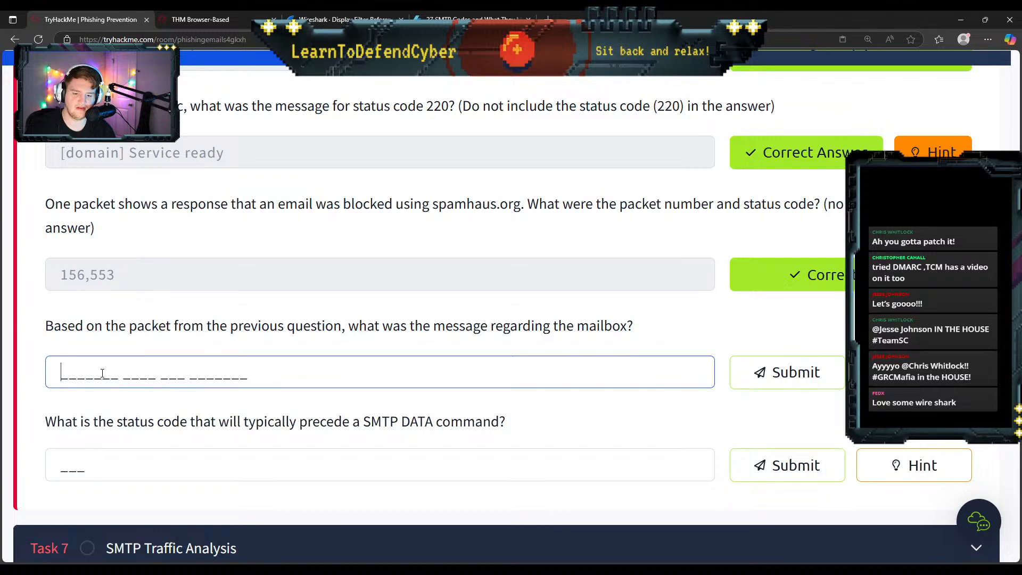
type("mailbox")
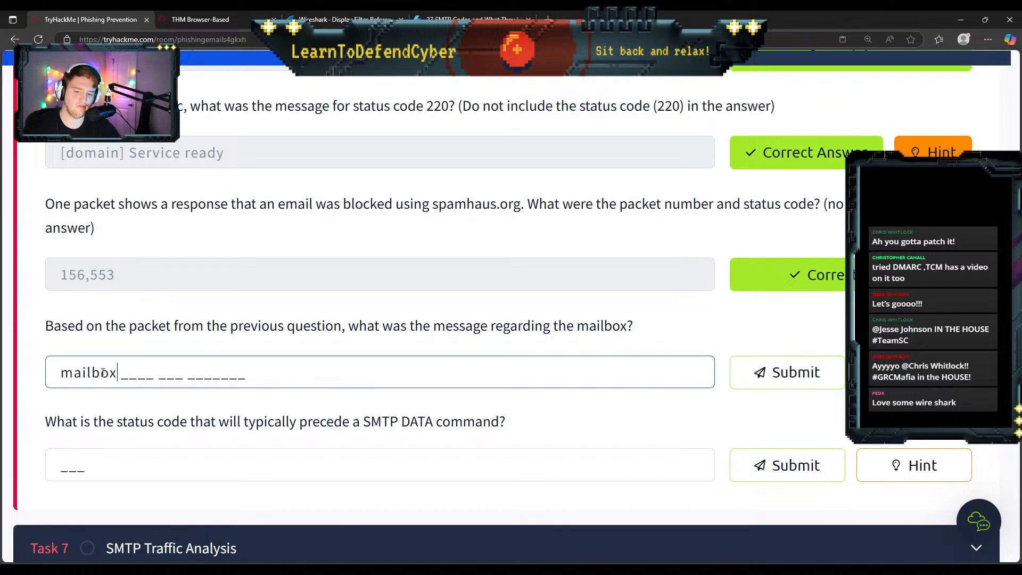
type(" name not all")
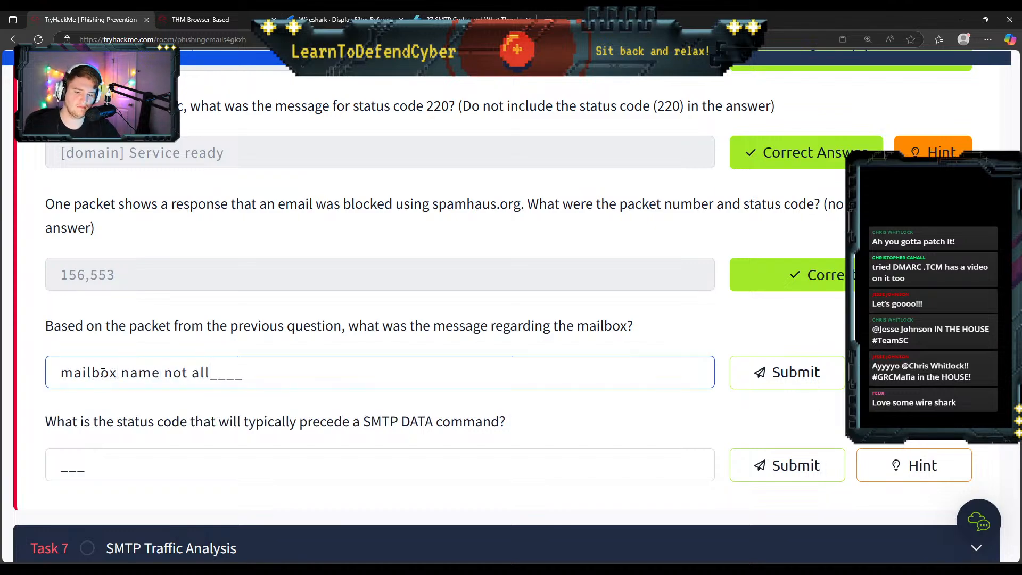
type("owed")
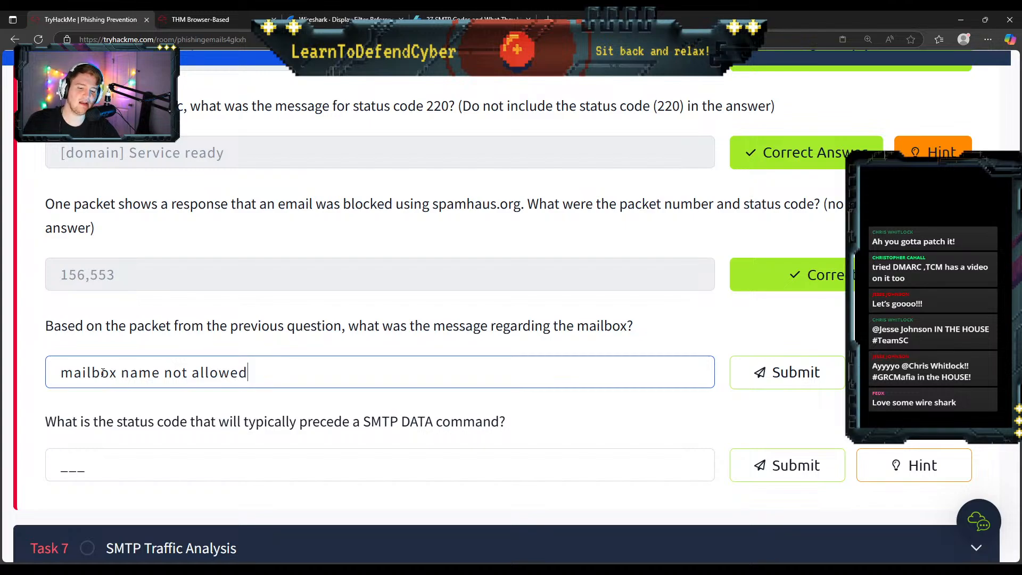
key("Return")
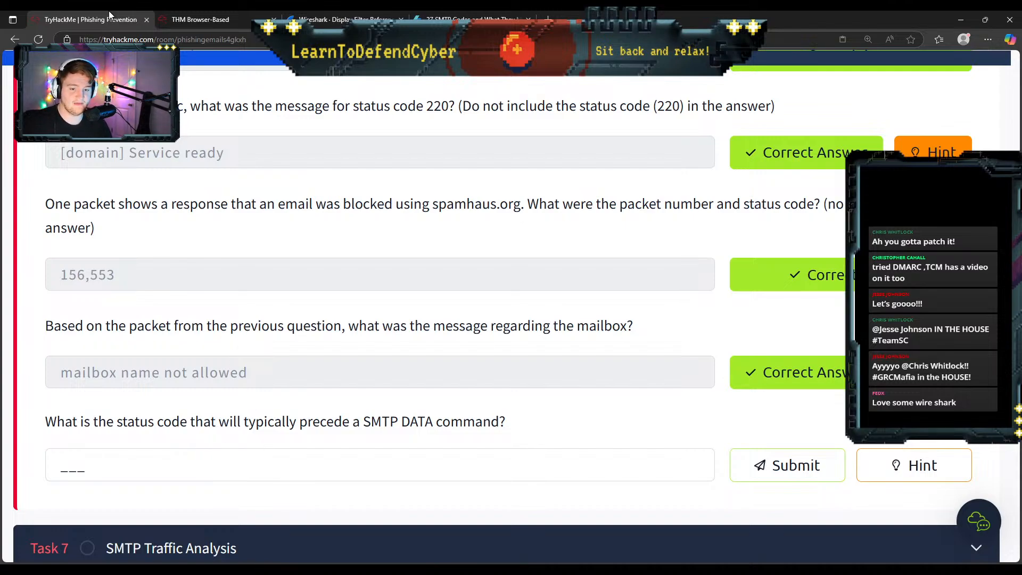
Step: Look through the SMTP display filter reference page, then switch to the virtual machine and minimise the traffic.pcap window
left_click(393, 16)
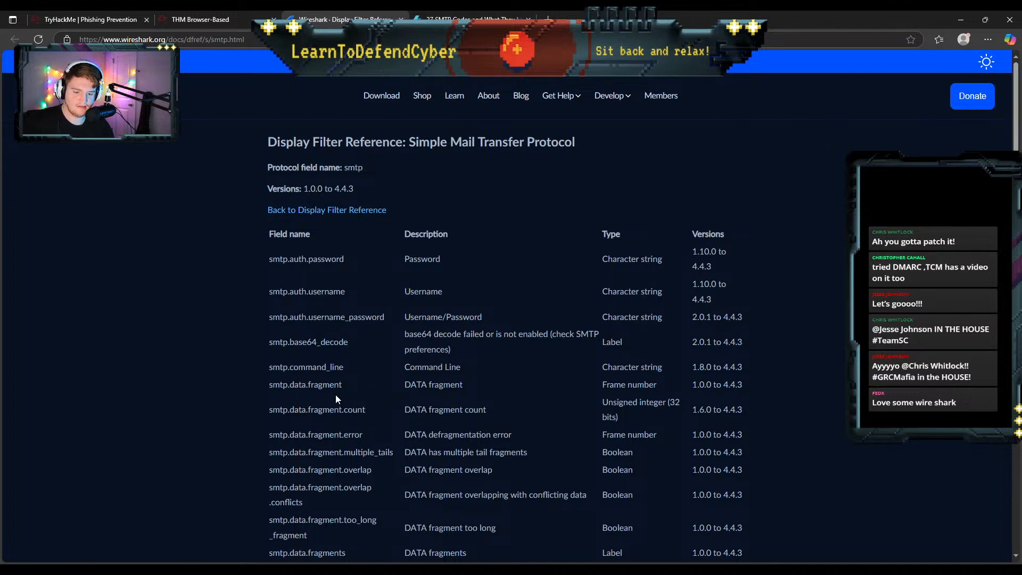
scroll(336, 395, "down", 4)
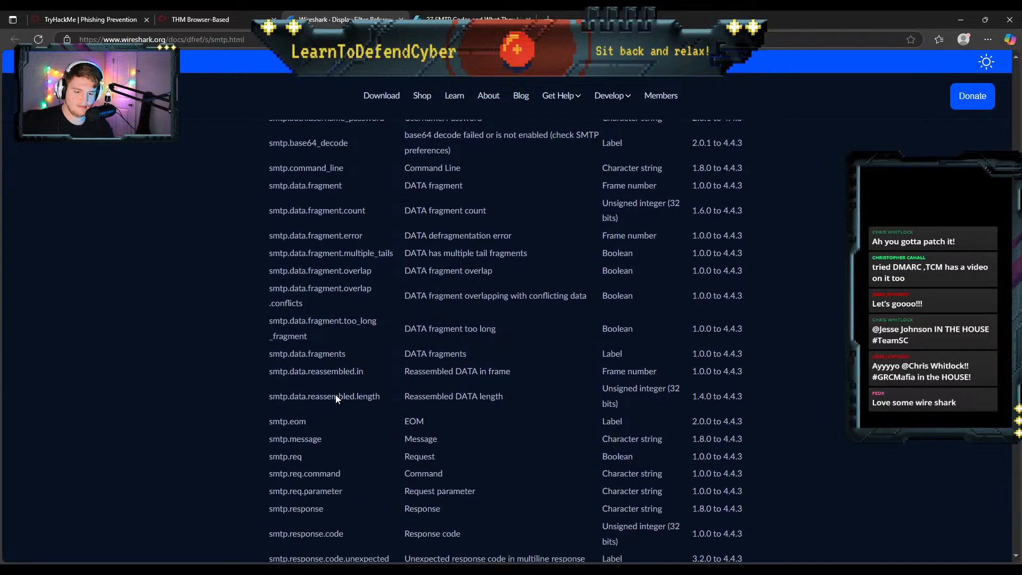
scroll(336, 395, "down", 3)
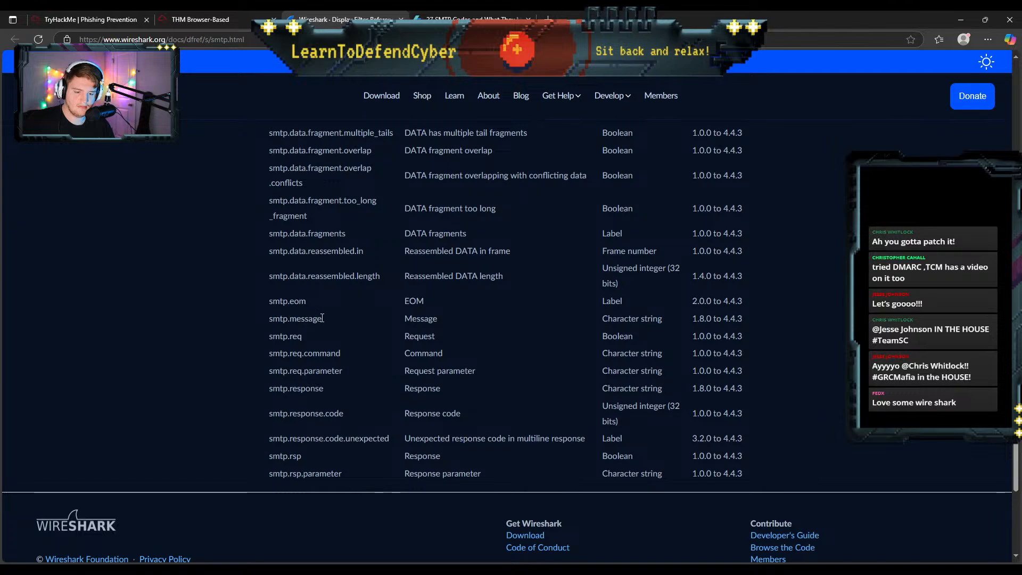
left_click(208, 15)
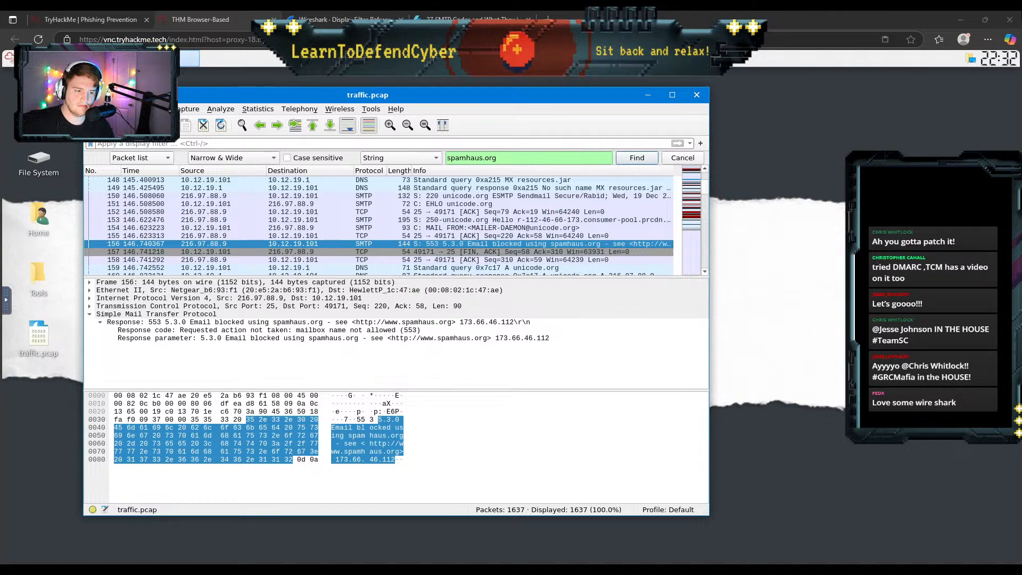
left_click(647, 94)
Step: Reread the SMTP DATA question, search Google for the status code that typically precedes the command, and return to the TryHackMe room
left_click(548, 20)
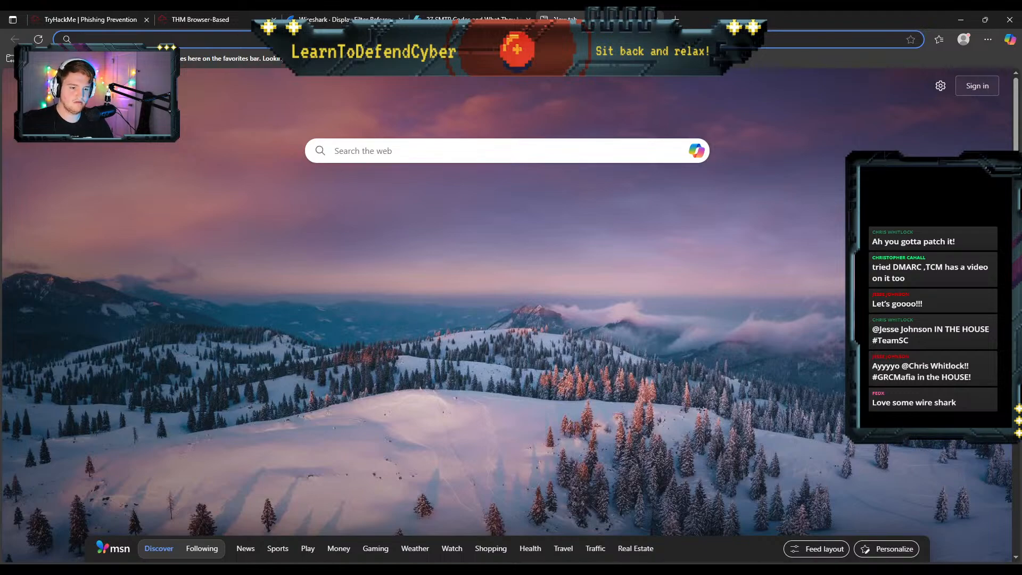
key("ctrl+w")
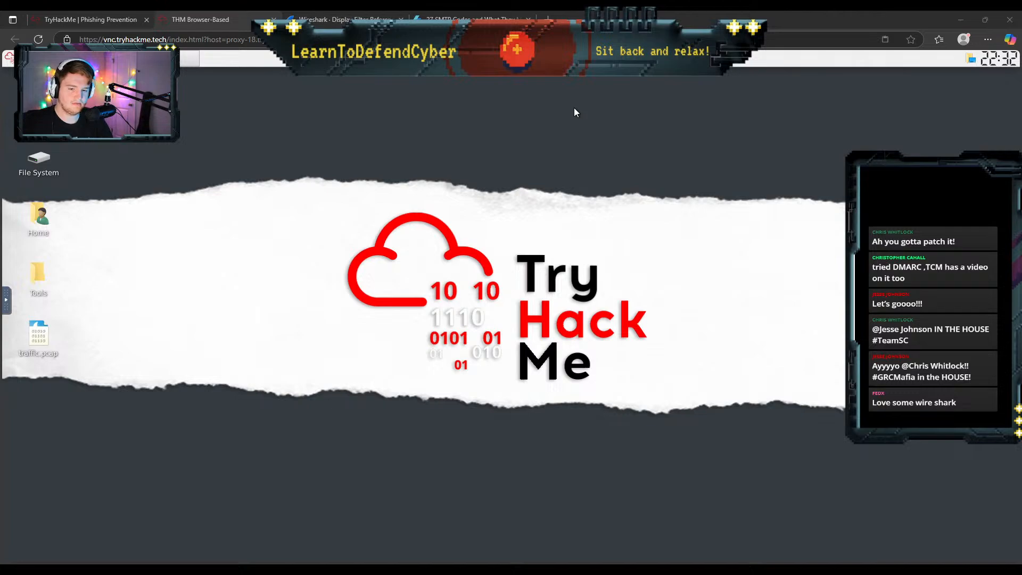
left_click(68, 16)
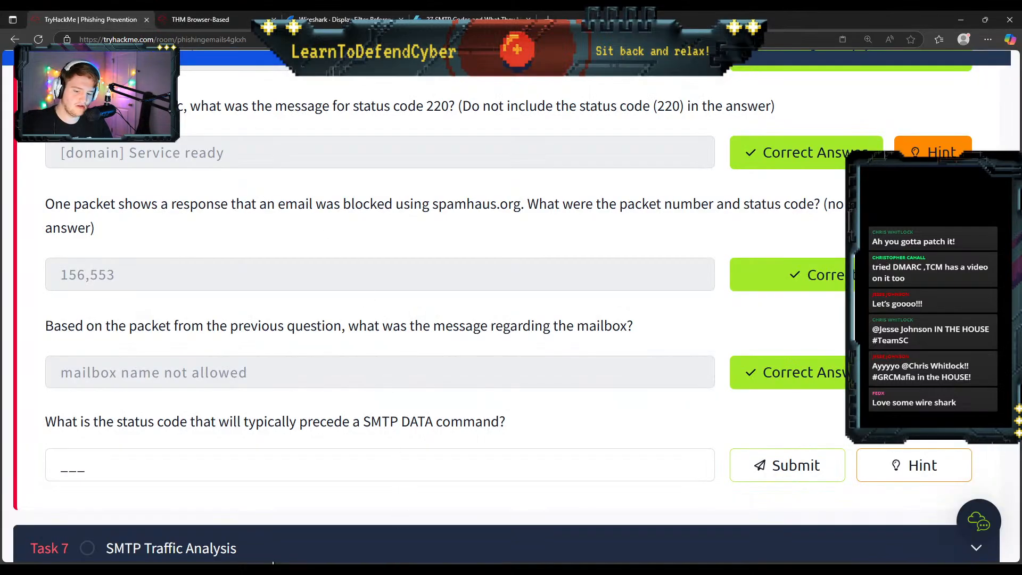
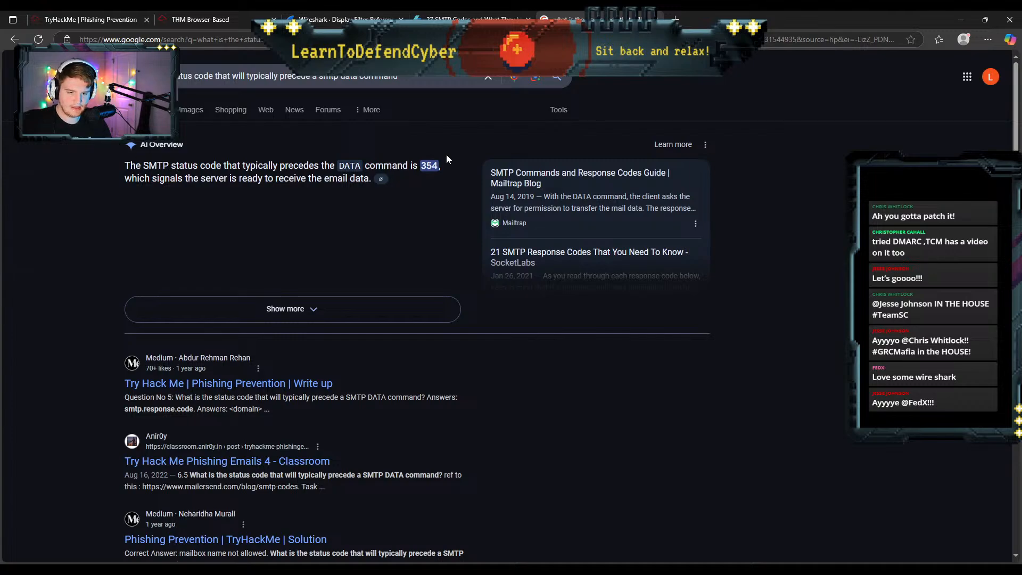
left_click(241, 14)
left_click(129, 14)
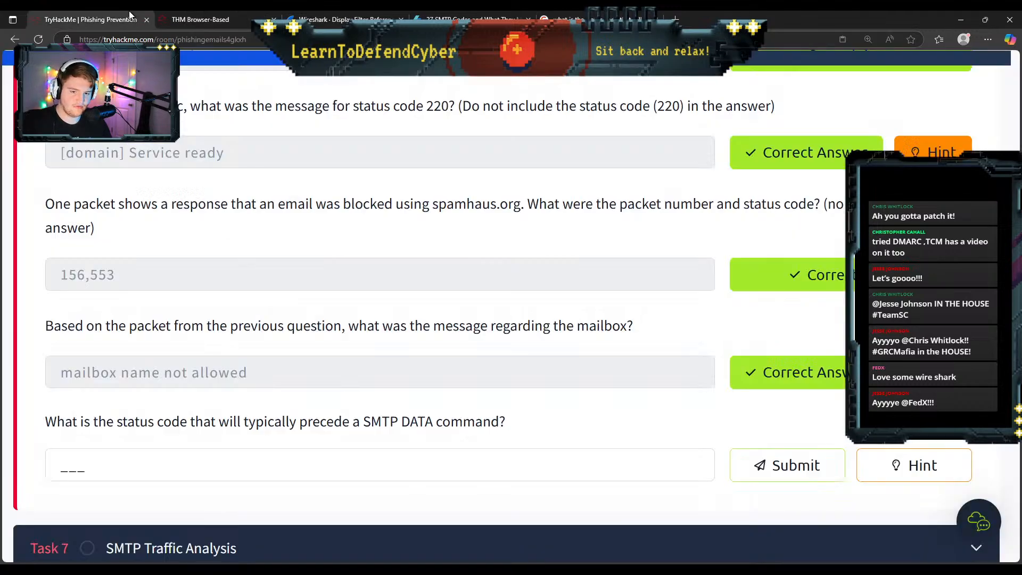
Step: Submit 354 as the status code that typically precedes an SMTP DATA command
left_click(149, 458)
type("354")
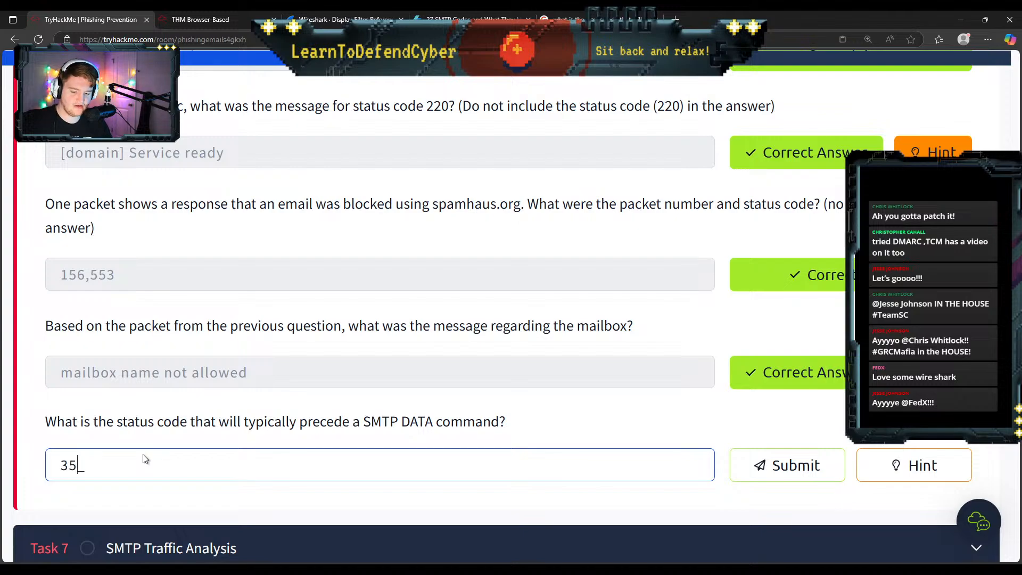
left_click(774, 465)
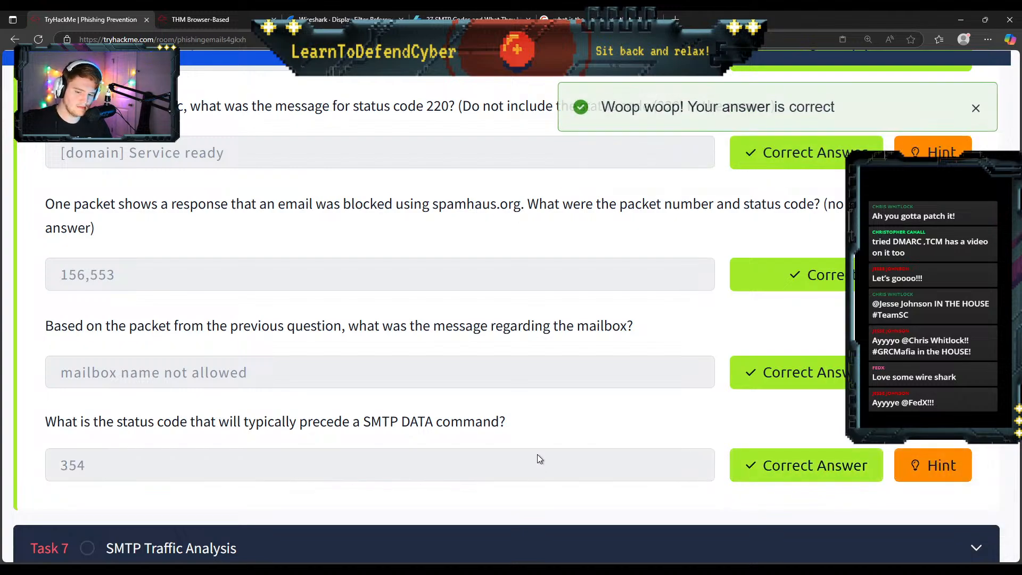
Step: Expand Task 7, SMTP Traffic Analysis, and submit 25 as the port used by the SMTP traffic
scroll(539, 462, "down", 2)
scroll(539, 462, "up", 1)
left_click(371, 508)
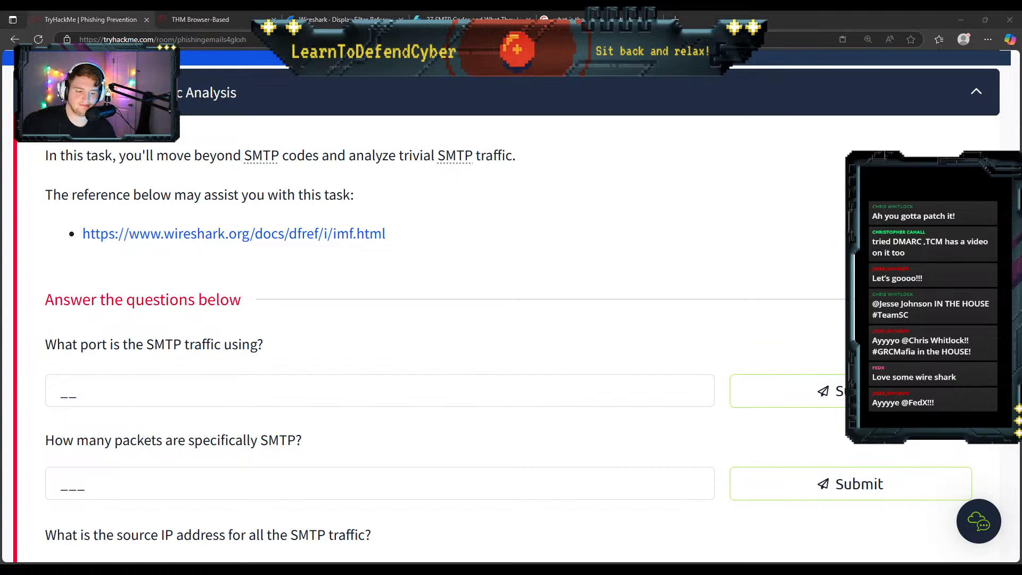
left_click(195, 351)
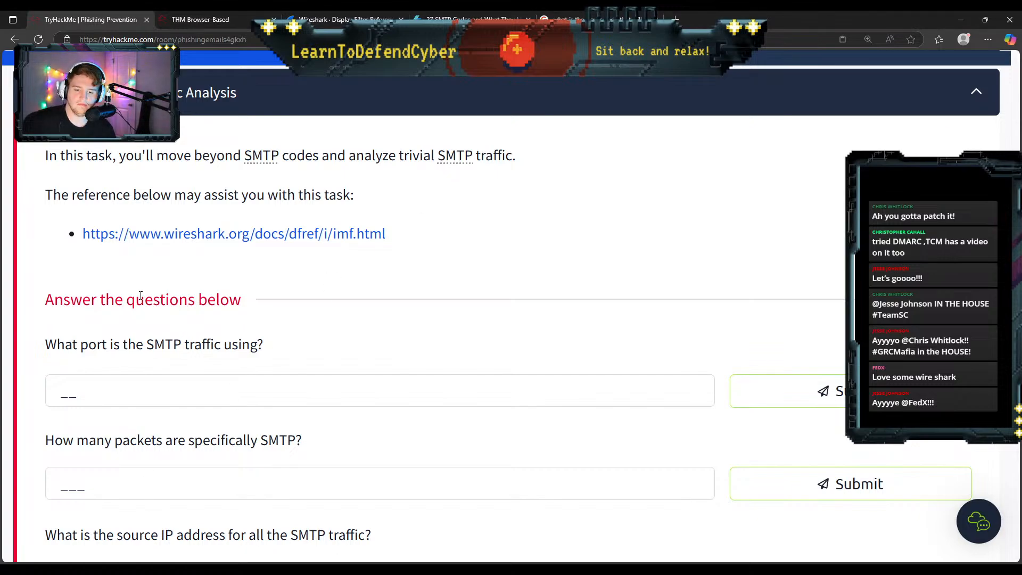
scroll(133, 298, "down", 2)
left_click(133, 340)
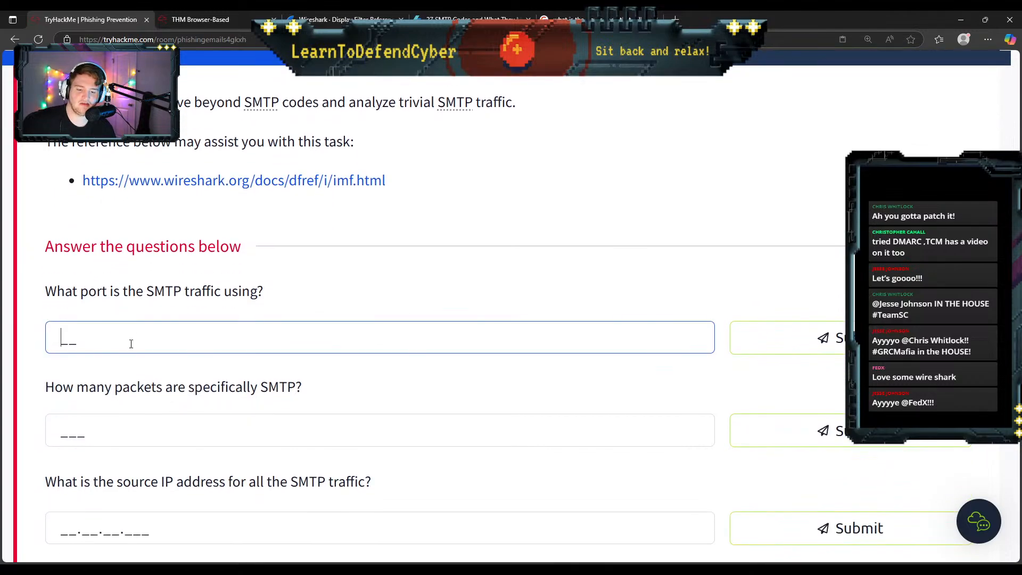
type("25")
left_click(787, 324)
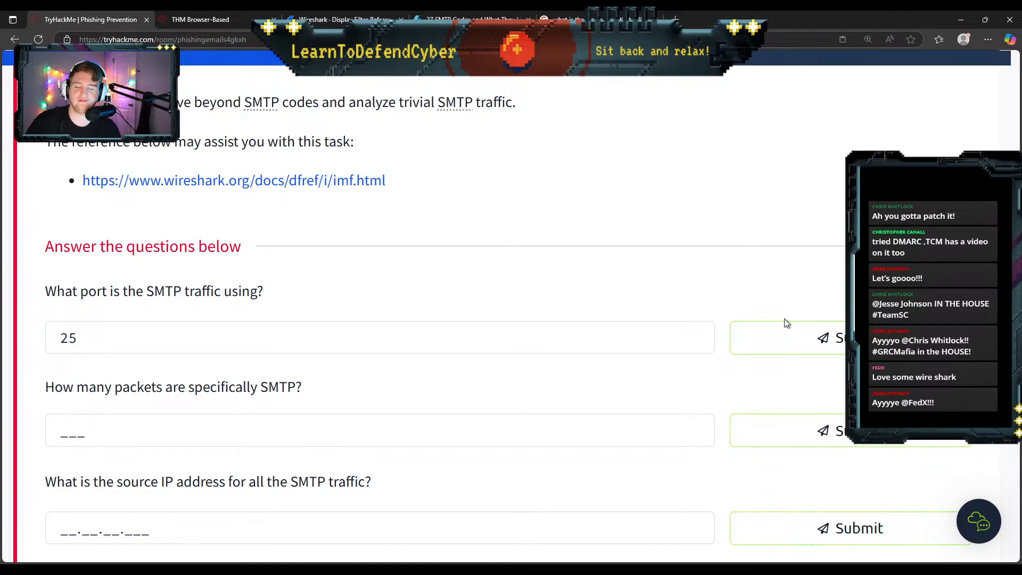
left_click(821, 334)
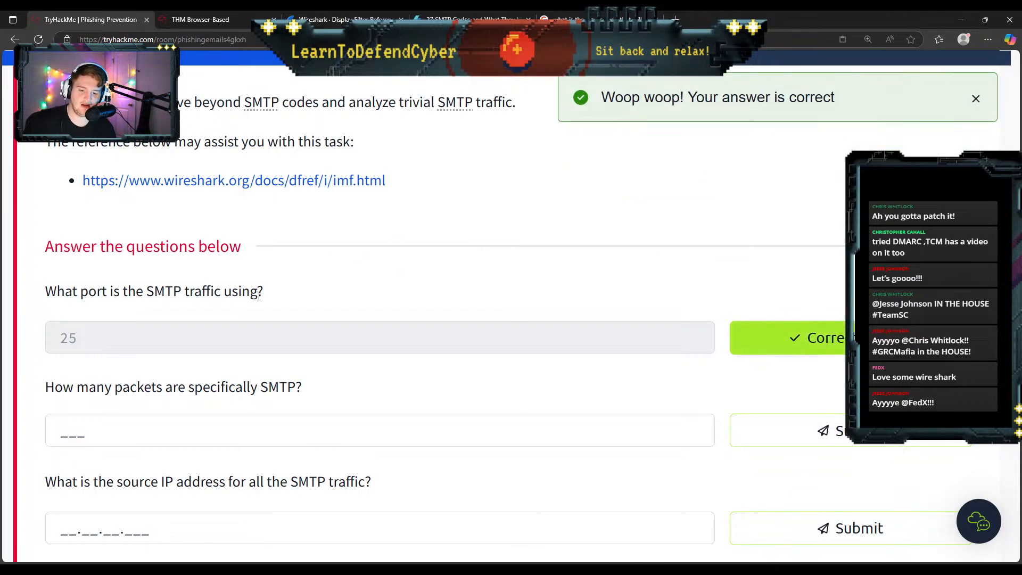
Step: Switch to the virtual machine, set the packet search type to Display filter and clear the spamhaus.org search text
left_click(201, 19)
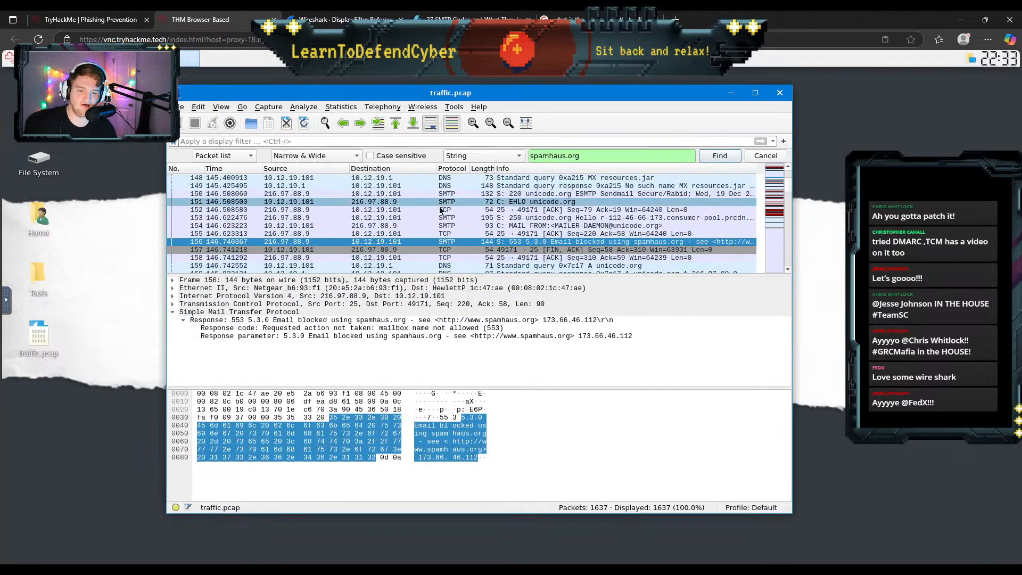
scroll(440, 210, "up", 5)
scroll(440, 210, "down", 3)
scroll(445, 224, "up", 2)
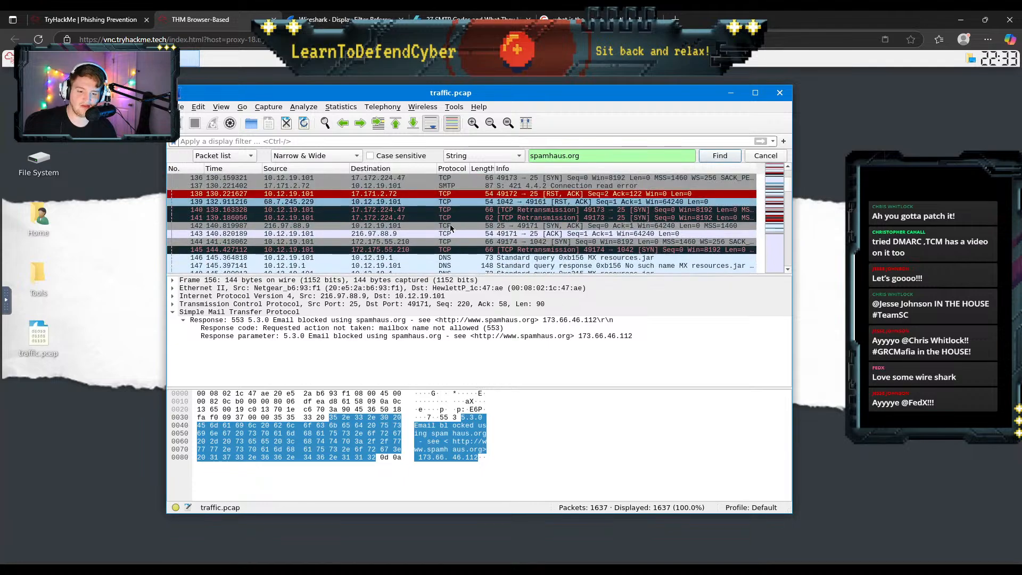
scroll(449, 234, "down", 4)
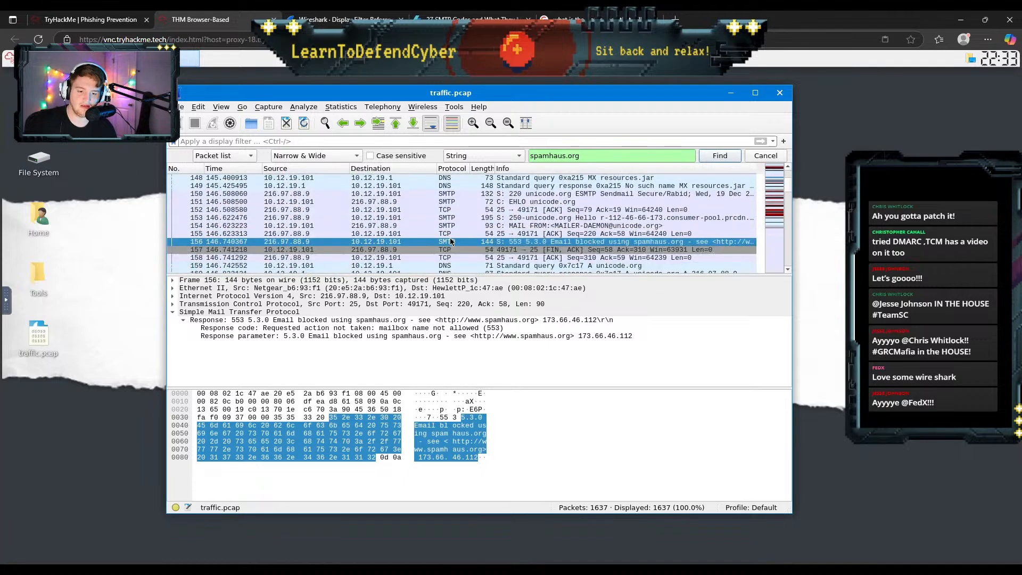
left_click(502, 160)
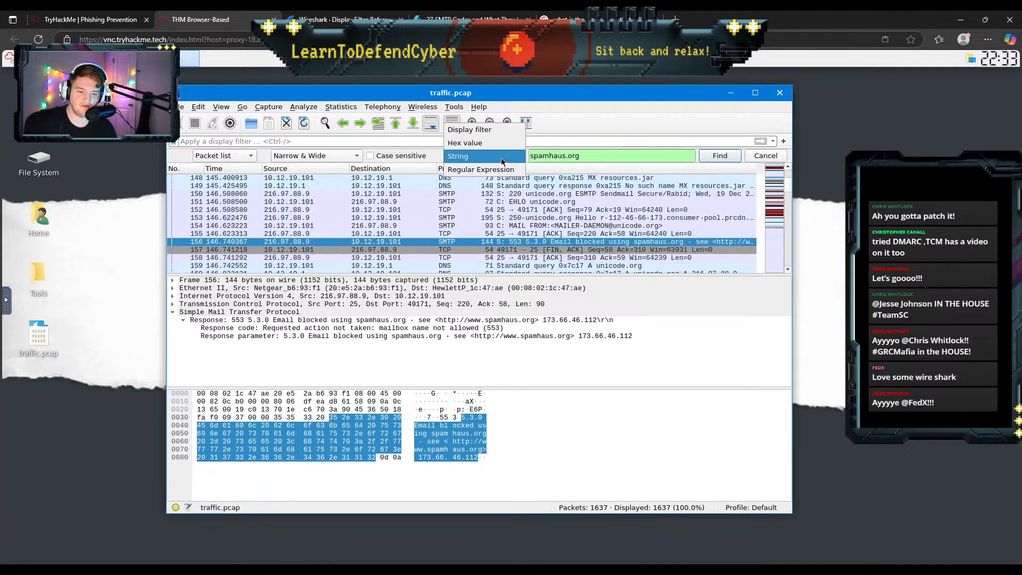
left_click(461, 131)
left_click(666, 168)
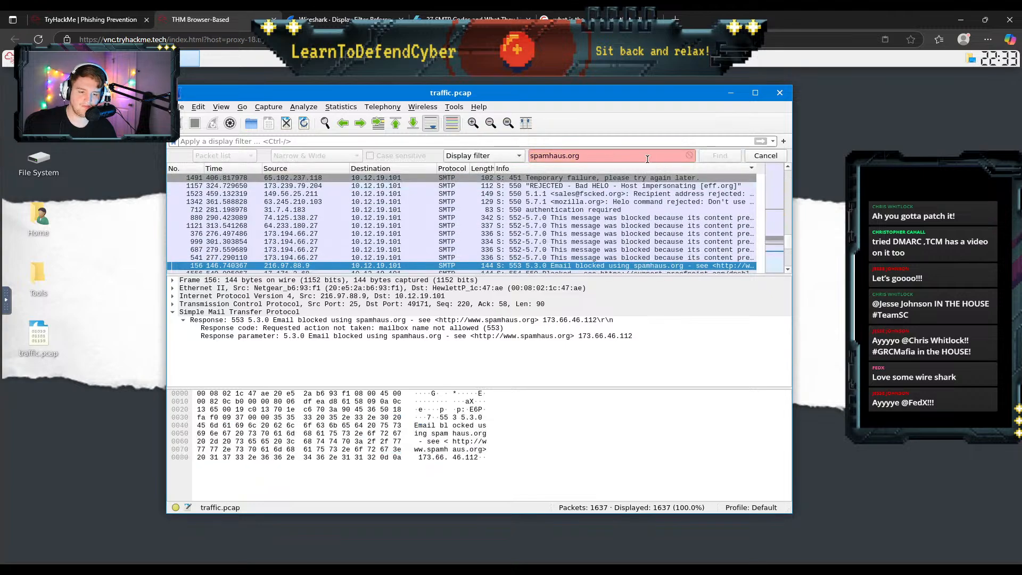
double_click(541, 160)
key("BackSpace")
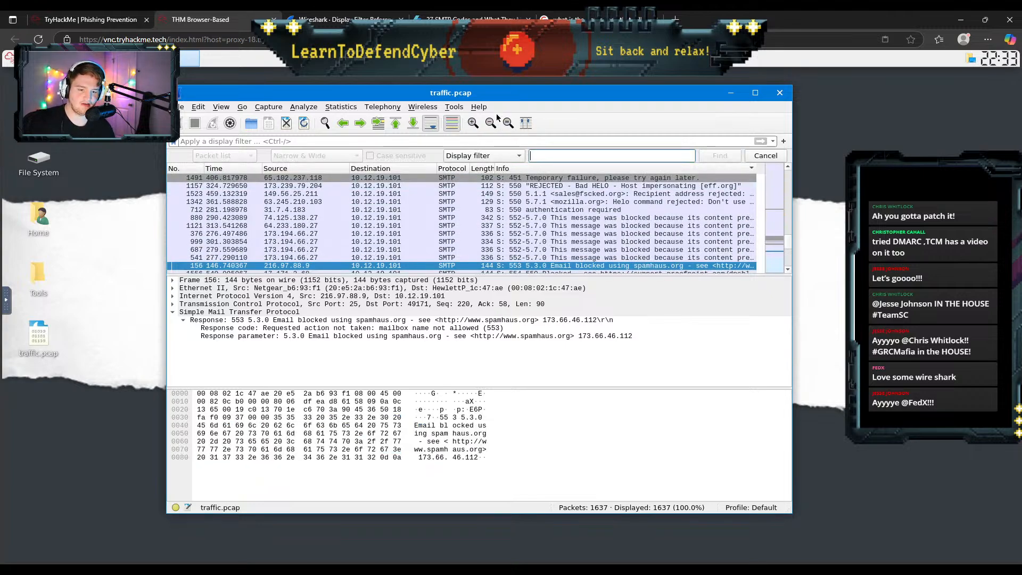
Step: Apply the display filter smtp to the traffic.pcap packet list
left_click(537, 141)
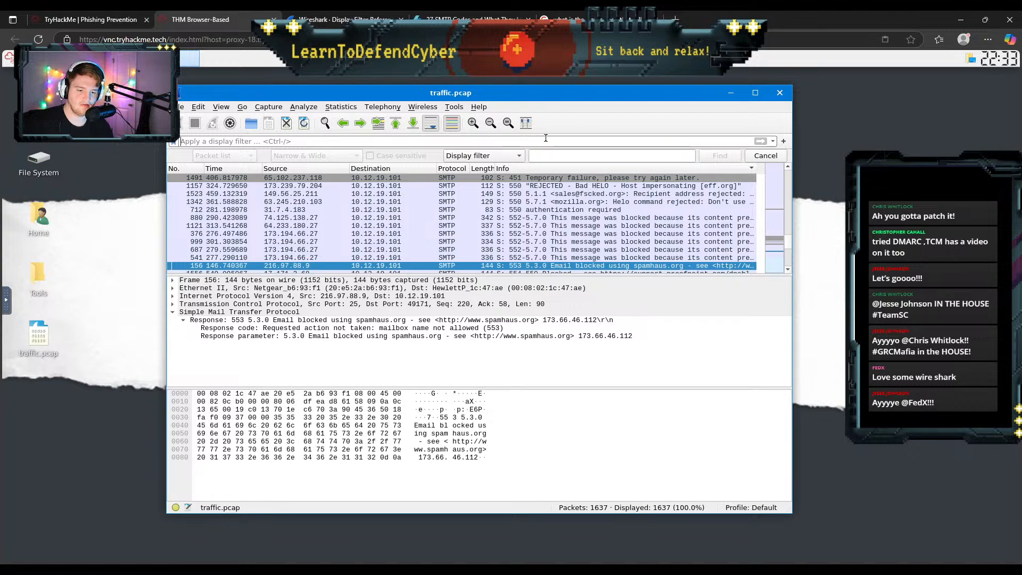
type("smtp")
key("Return")
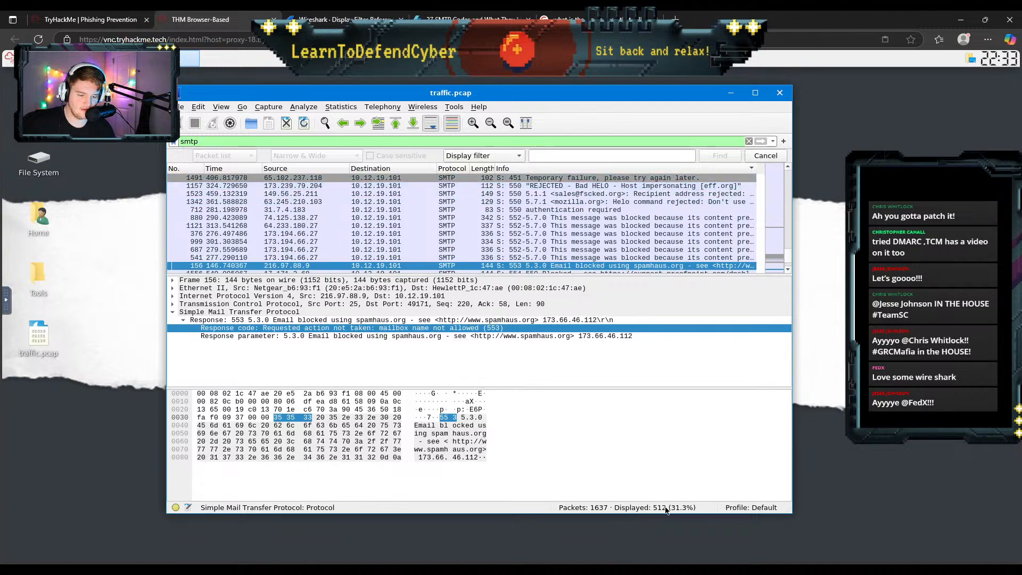
Step: Return to the TryHackMe room and submit 512 as the number of packets that are specifically SMTP
left_click(130, 19)
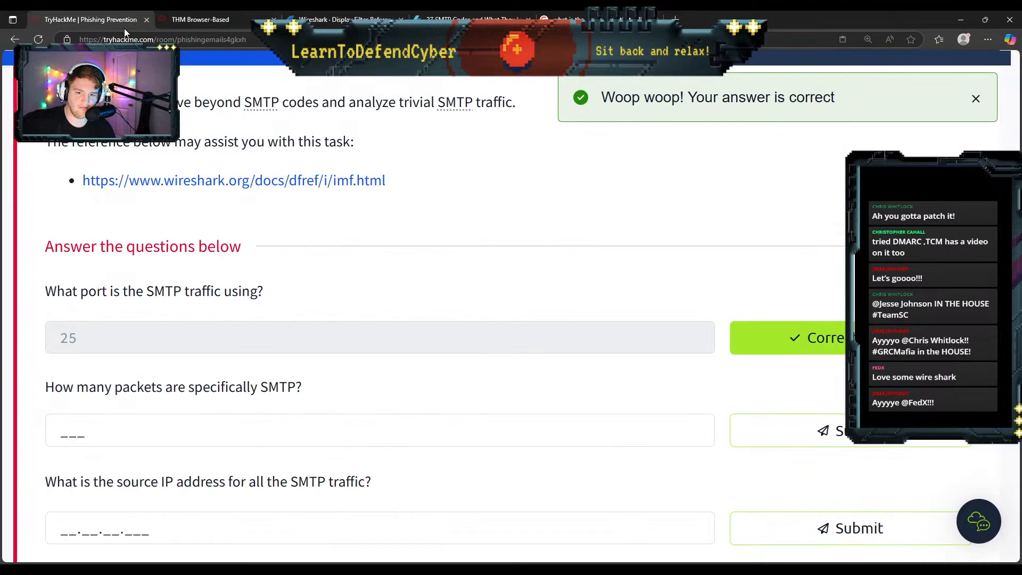
left_click(152, 422)
type("512")
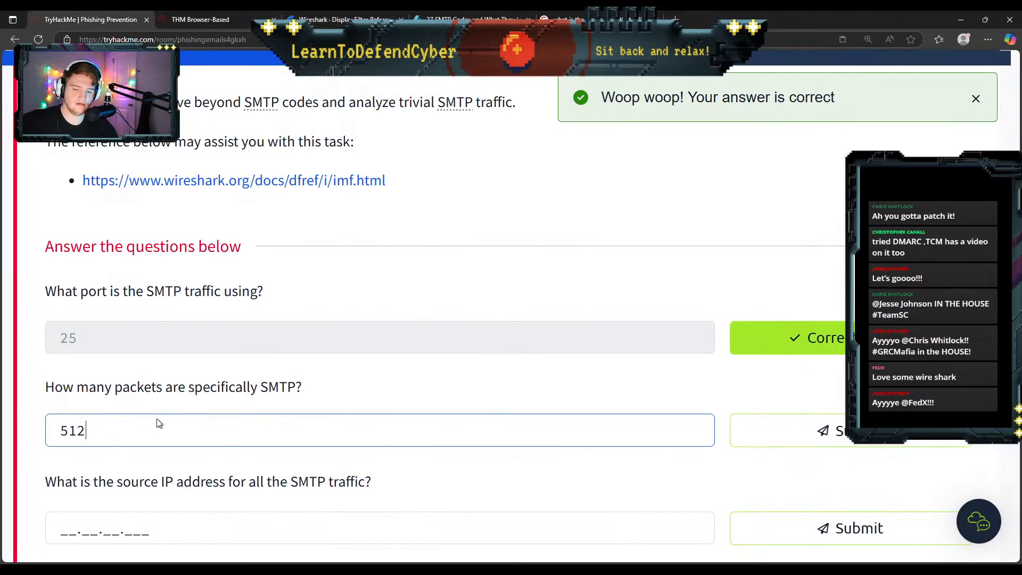
left_click(790, 429)
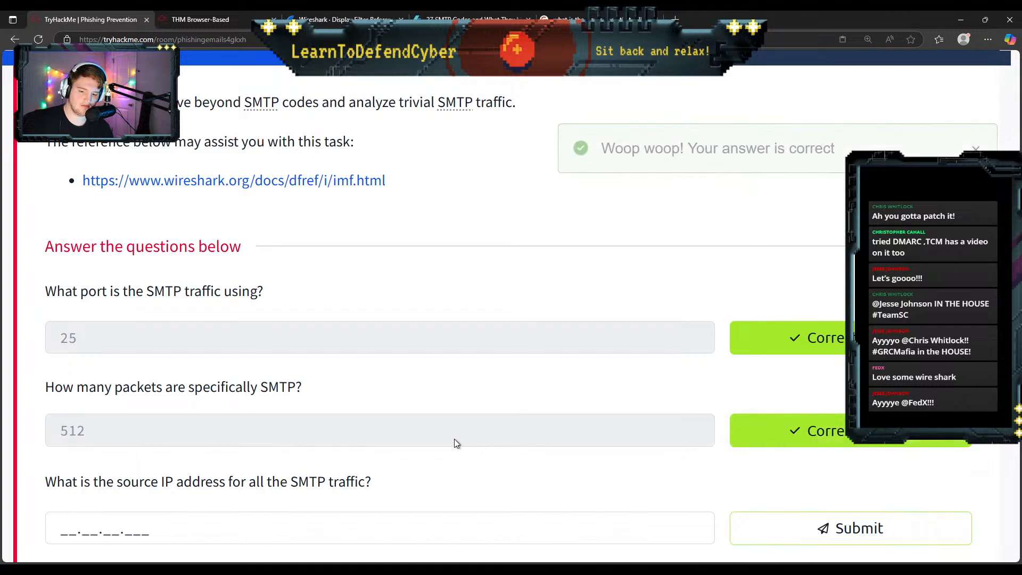
Step: Read the source IP address question, switch to the virtual machine and sort the SMTP packets by source
scroll(454, 439, "down", 2)
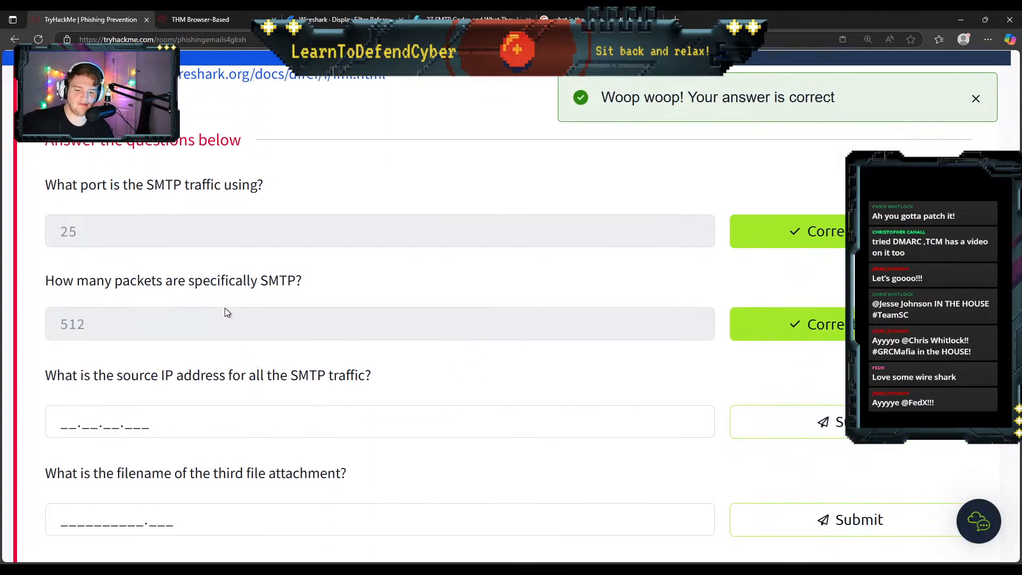
left_click(244, 12)
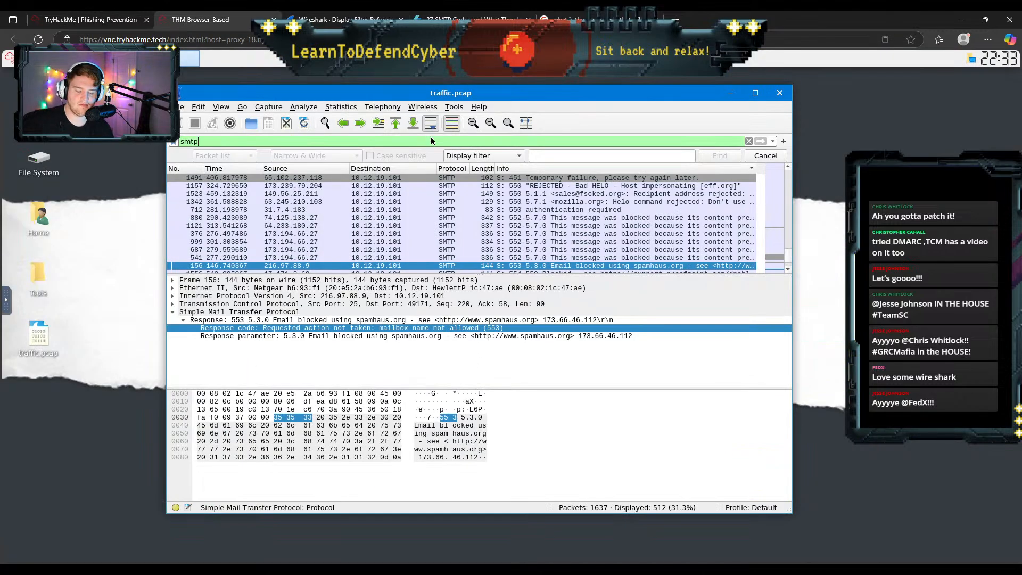
scroll(303, 179, "up", 2)
scroll(282, 175, "up", 2)
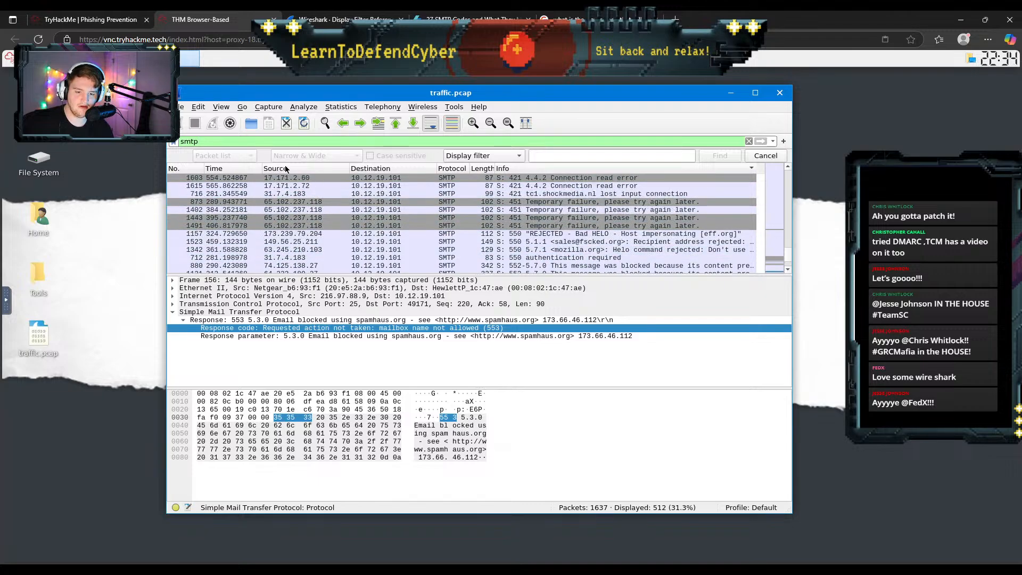
left_click(290, 169)
Step: Examine the source addresses throughout the sorted SMTP packet list
scroll(287, 200, "down", 10)
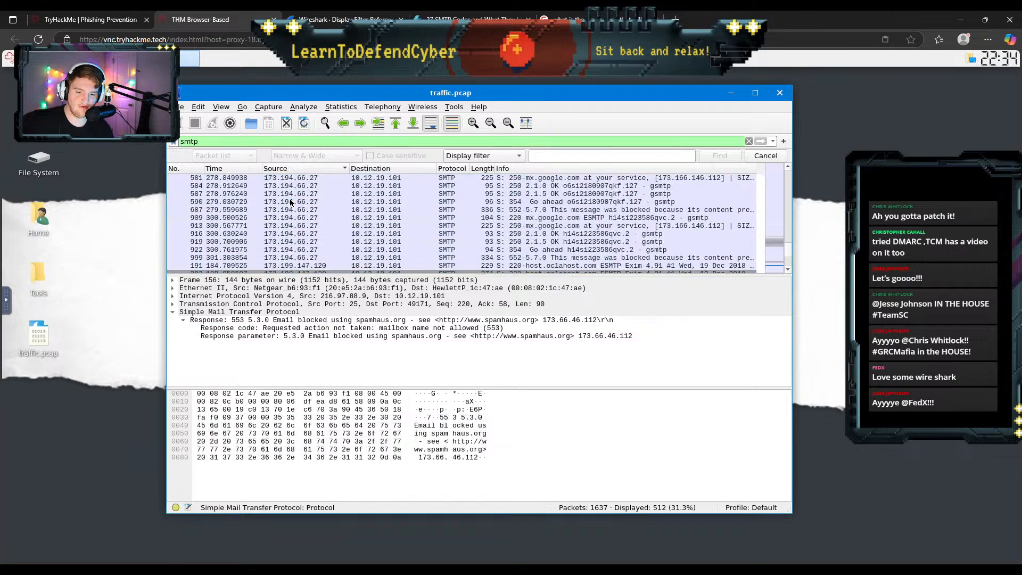
scroll(290, 201, "up", 15)
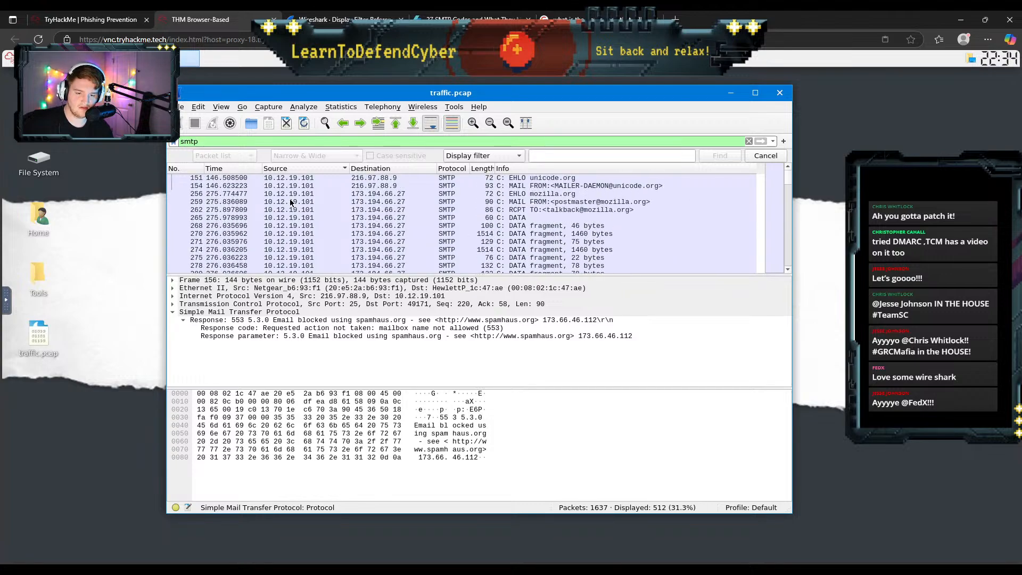
scroll(289, 202, "down", 10)
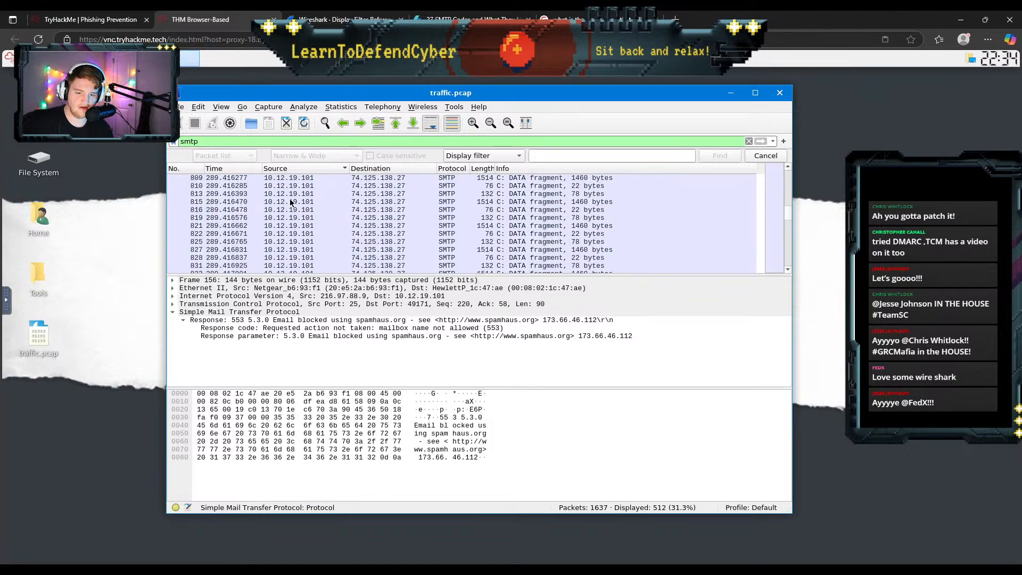
scroll(289, 201, "down", 8)
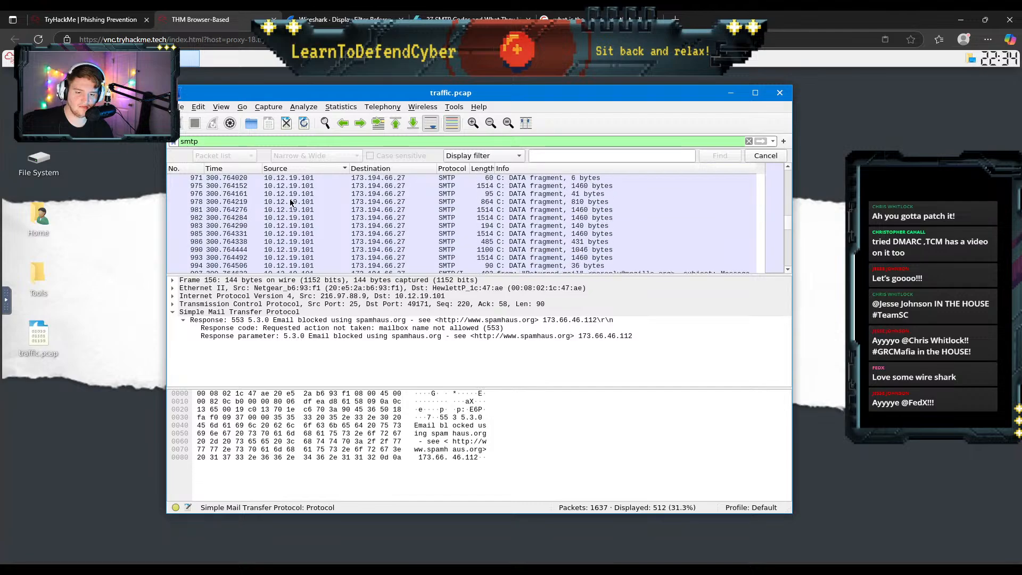
scroll(289, 201, "down", 10)
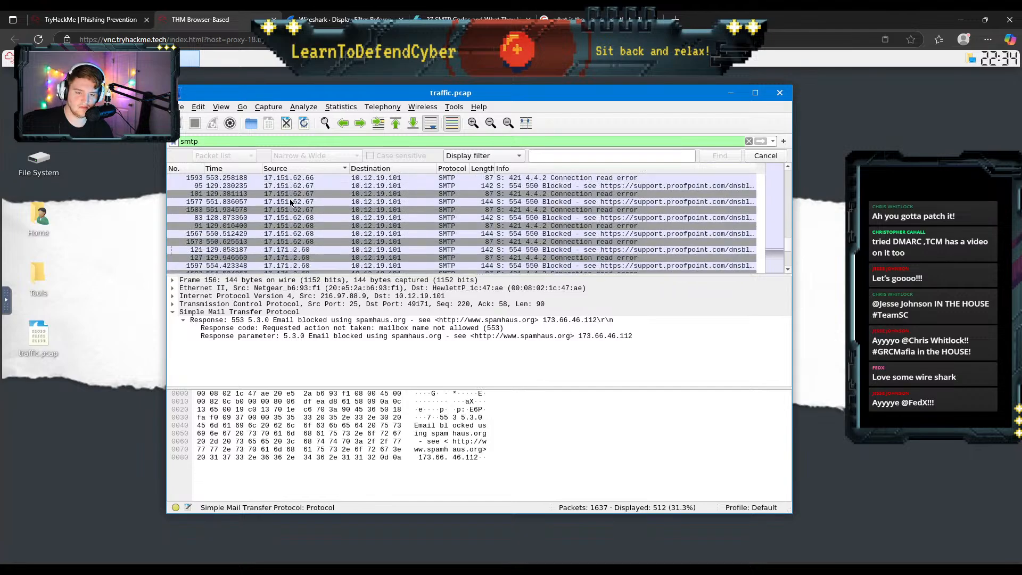
scroll(290, 203, "down", 8)
scroll(289, 203, "up", 8)
scroll(291, 202, "down", 1)
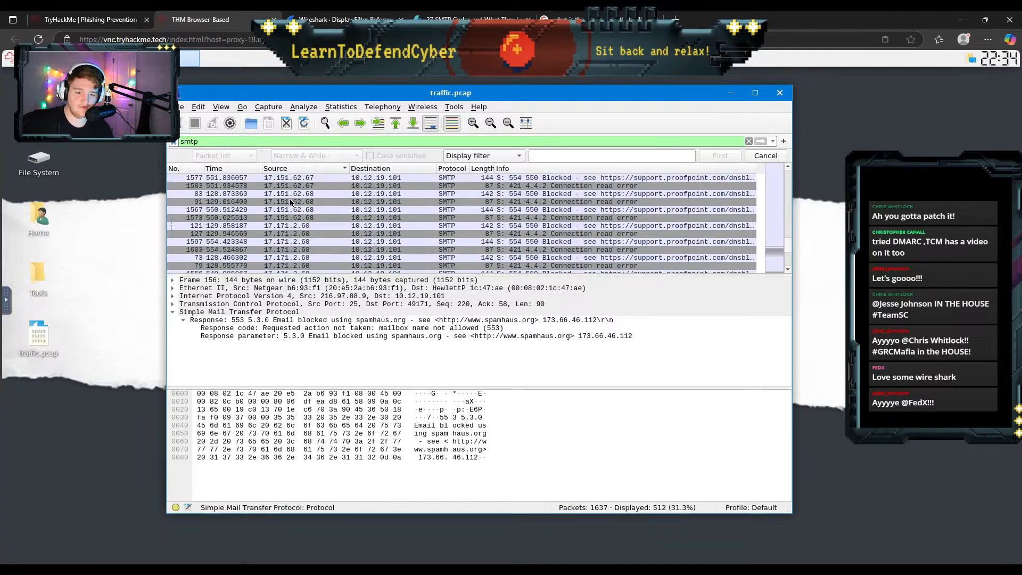
scroll(289, 201, "down", 10)
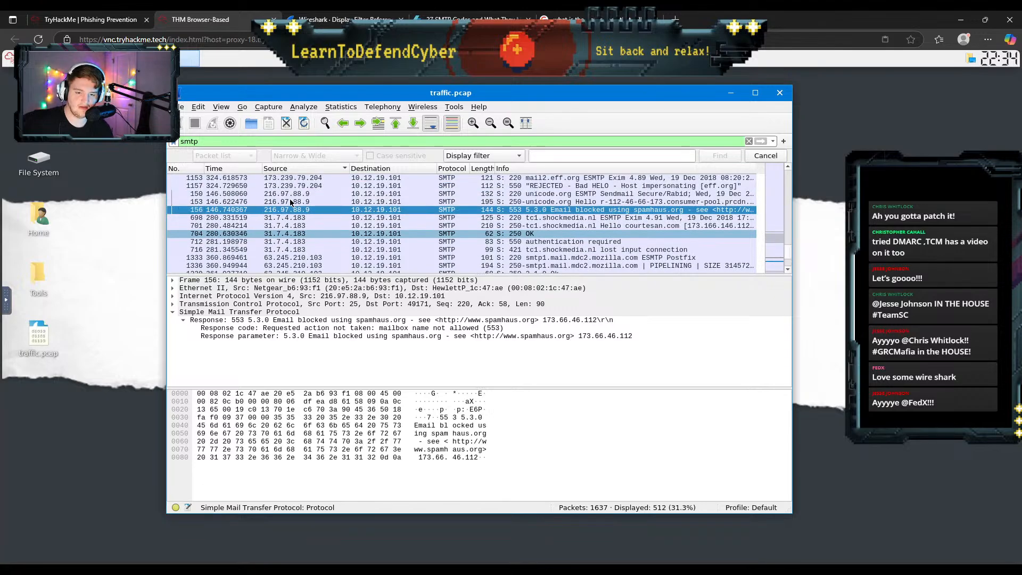
scroll(291, 203, "down", 4)
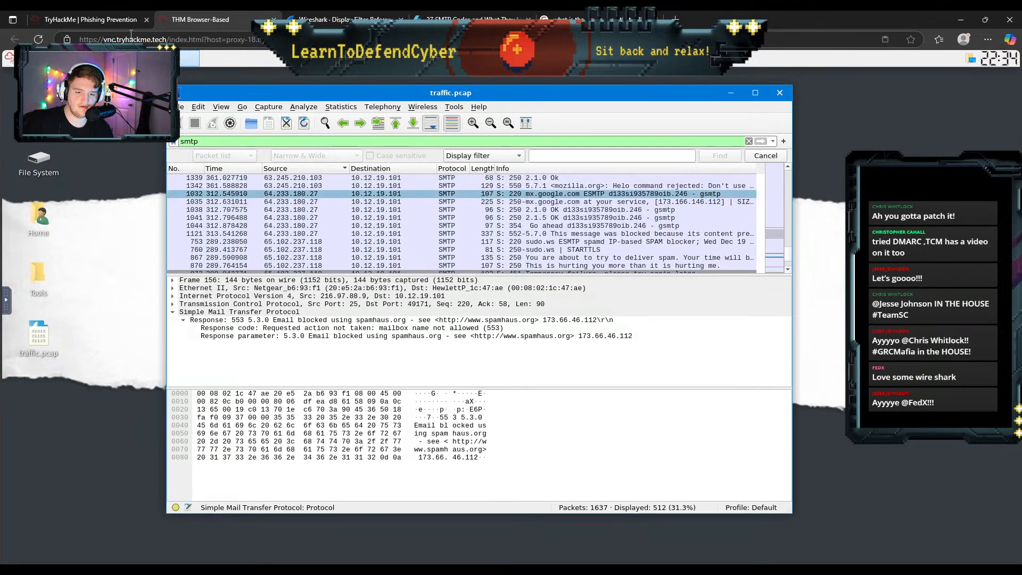
Step: Return to the TryHackMe room and reread the Task 7 introduction and its unanswered source IP and attachment questions
left_click(79, 16)
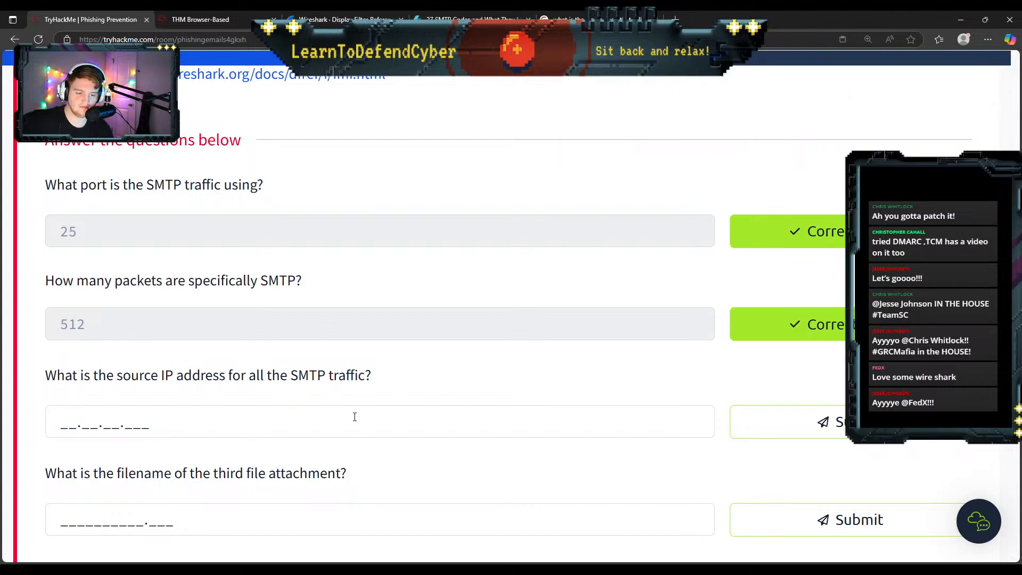
scroll(351, 407, "up", 5)
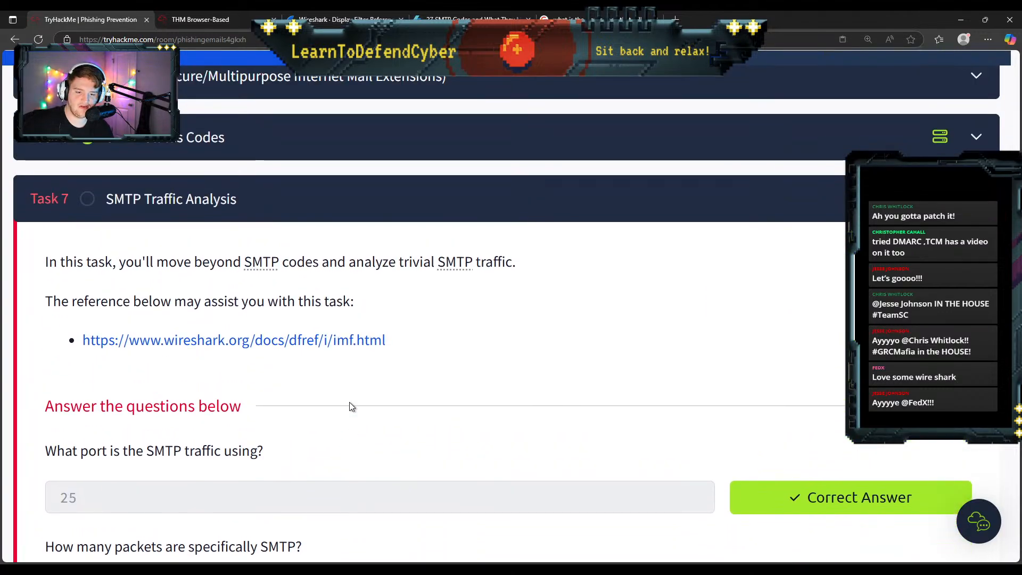
scroll(349, 403, "down", 3)
scroll(350, 406, "down", 4)
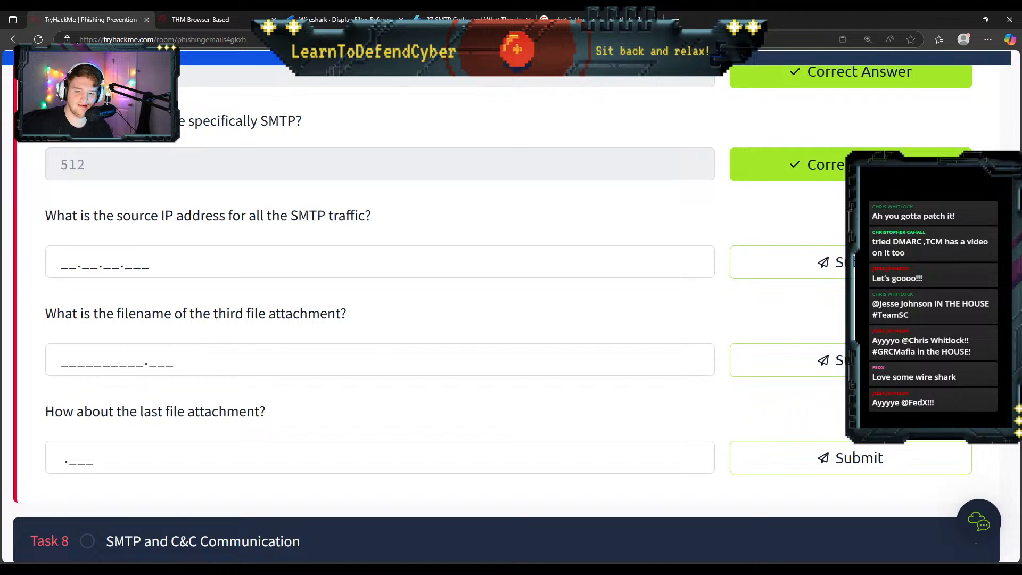
Step: Switch to the virtual machine and scan the source-sorted SMTP packets for a common source address
left_click(160, 10)
scroll(425, 236, "down", 5)
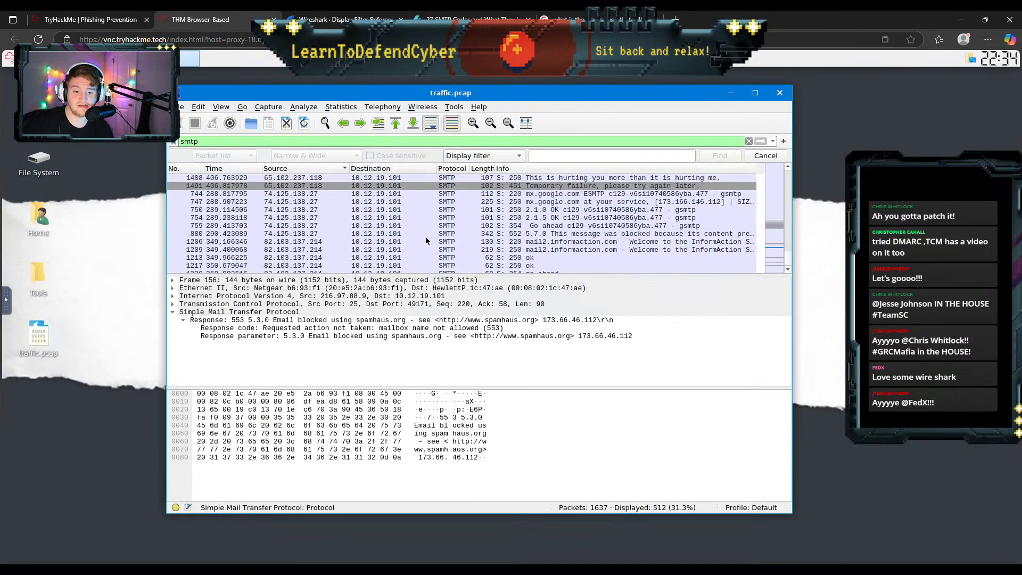
scroll(426, 240, "down", 6)
scroll(425, 240, "up", 10)
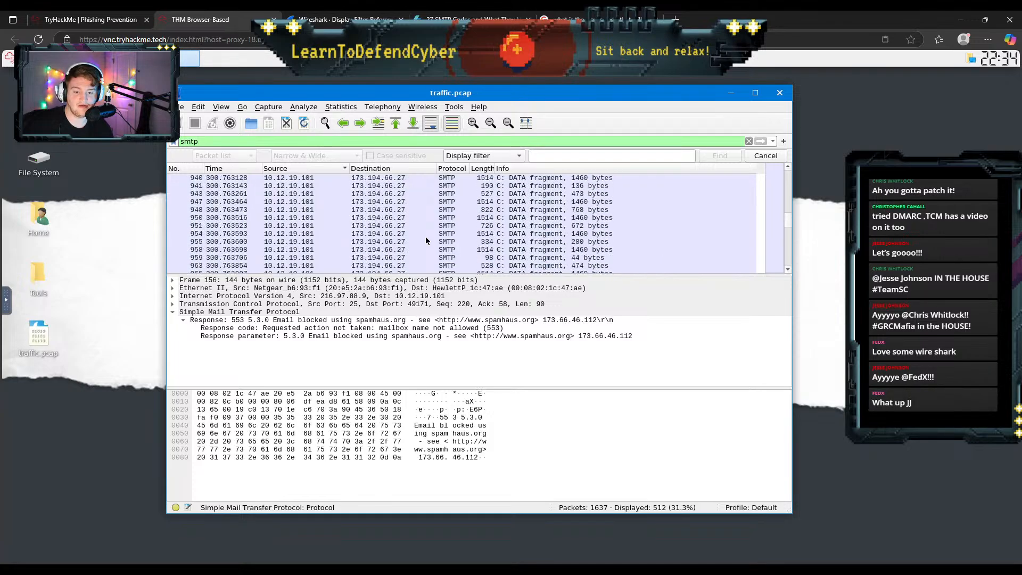
scroll(425, 241, "down", 10)
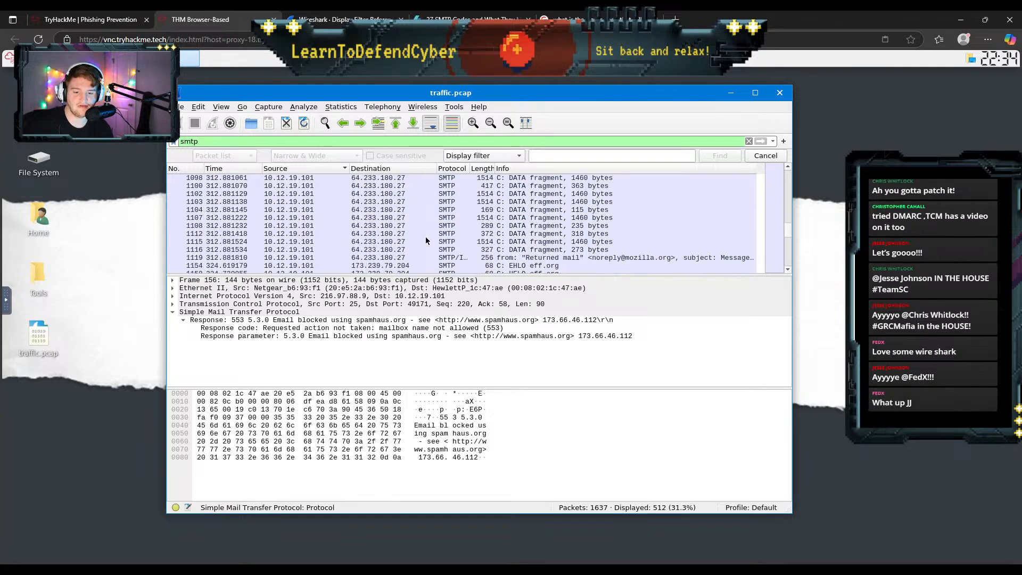
scroll(426, 241, "down", 10)
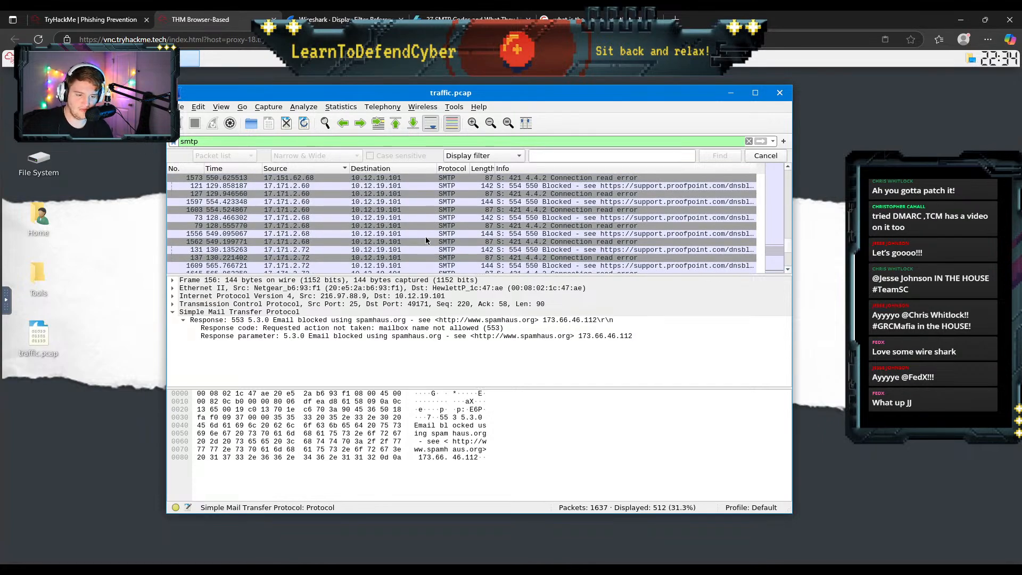
Step: Inspect the details of packet 1577, the 554 blocked response from 17.151.62.67
scroll(598, 191, "up", 1)
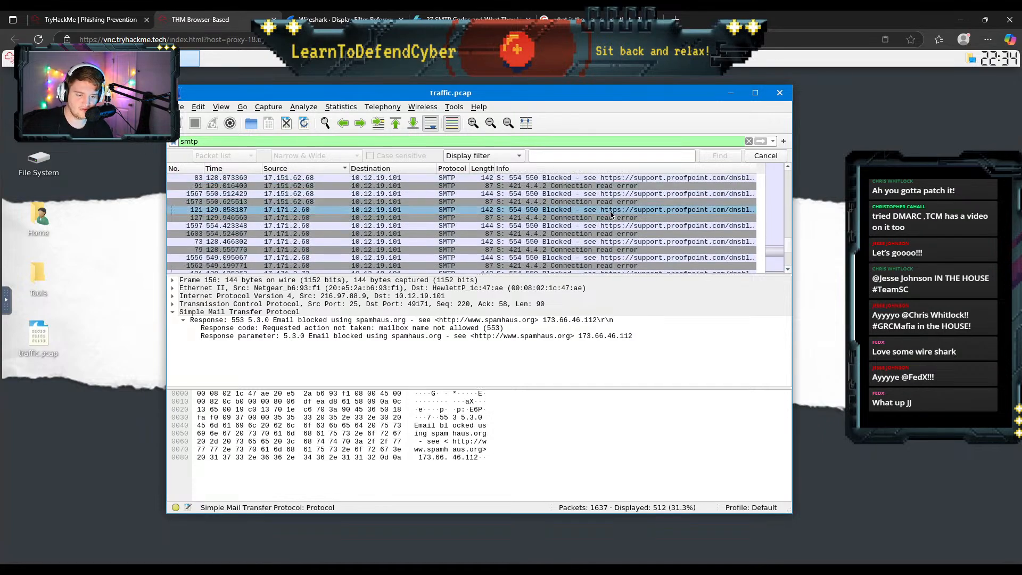
scroll(611, 213, "up", 1)
left_click(553, 186)
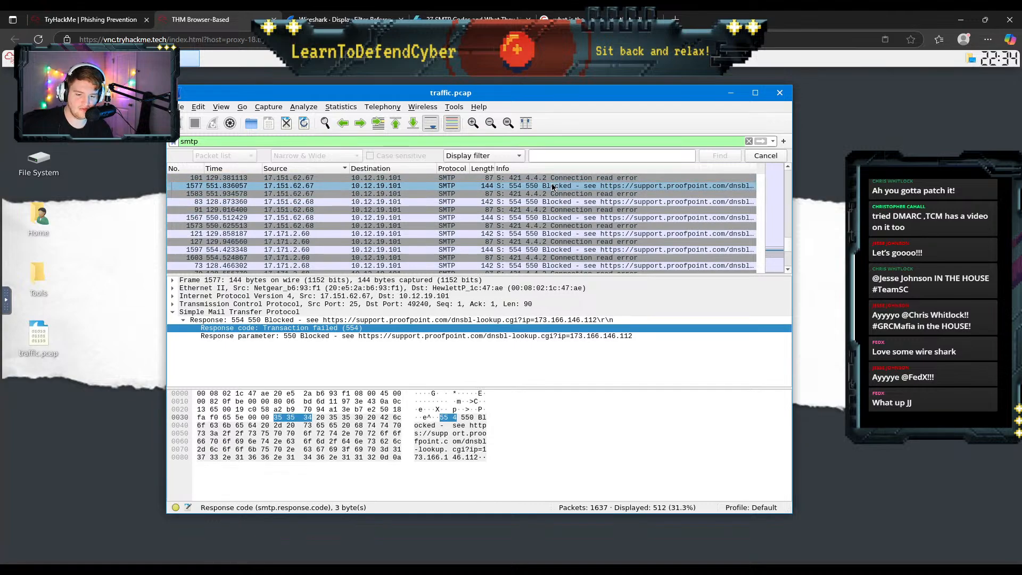
Step: Inspect the SMTP spam-blocker responses from 65.102.237.118, viewing the details of packets 1396 and 870
scroll(552, 187, "up", 20)
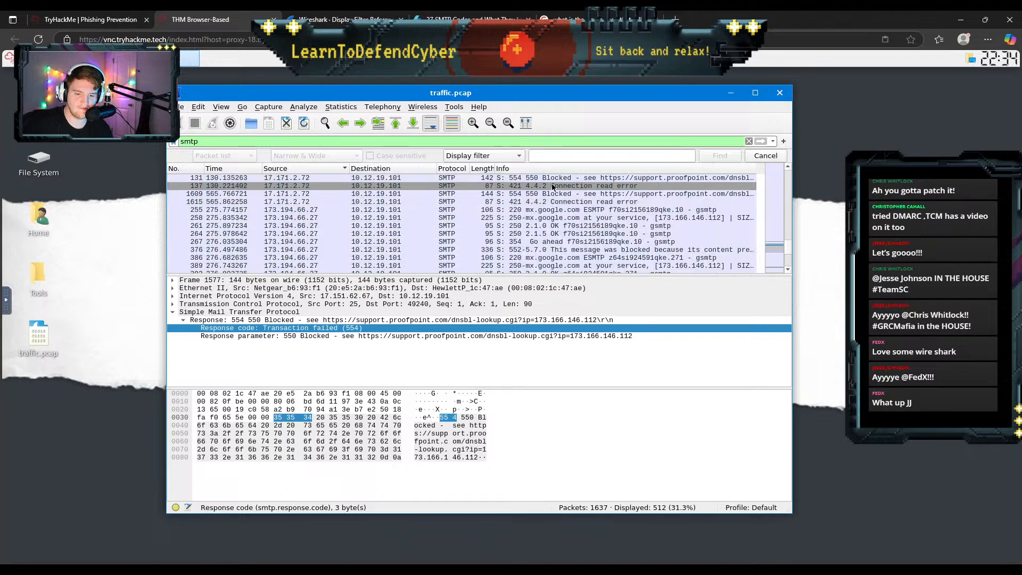
scroll(552, 190, "down", 5)
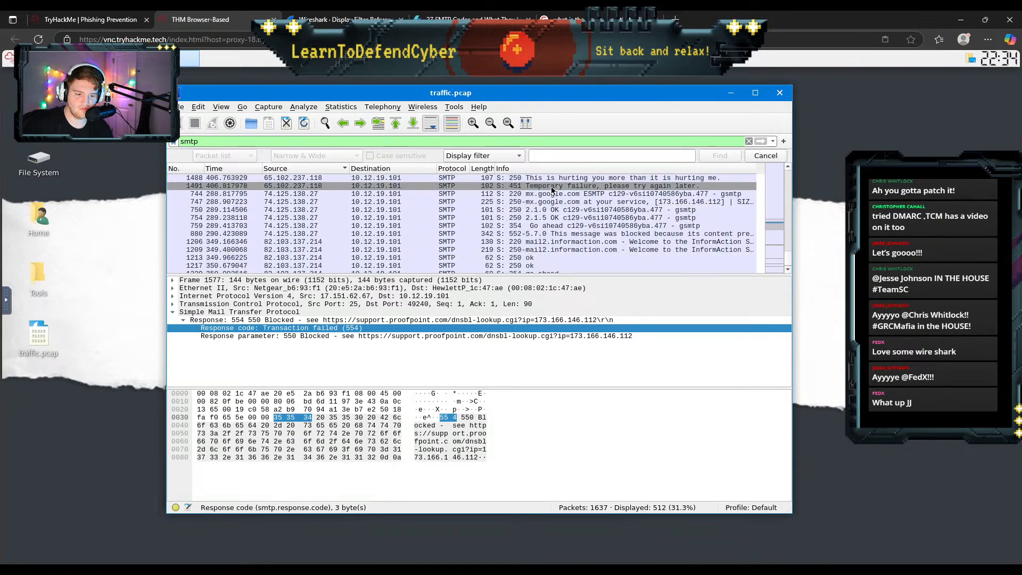
scroll(552, 190, "down", 1)
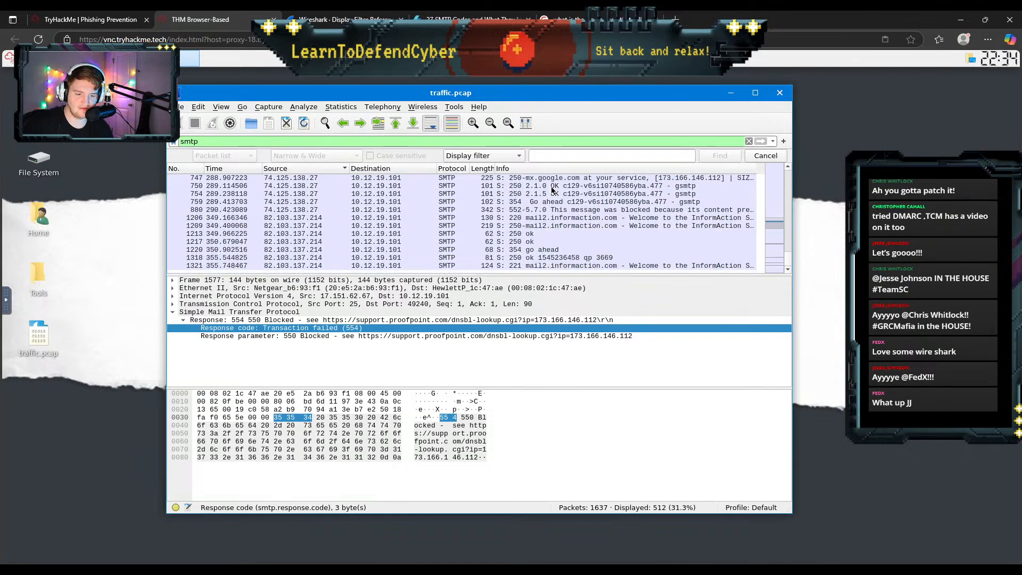
scroll(552, 197, "up", 4)
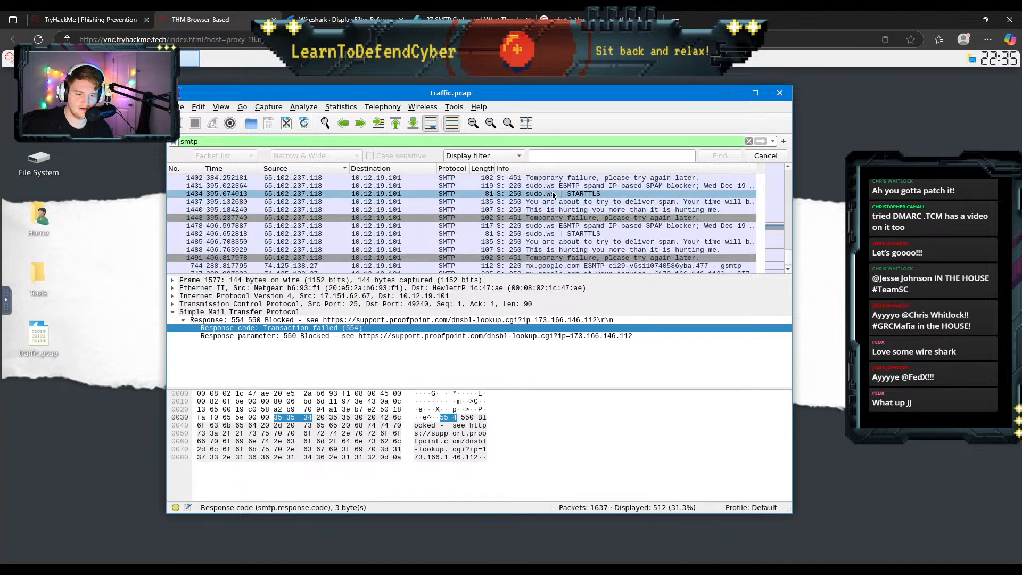
scroll(553, 194, "up", 1)
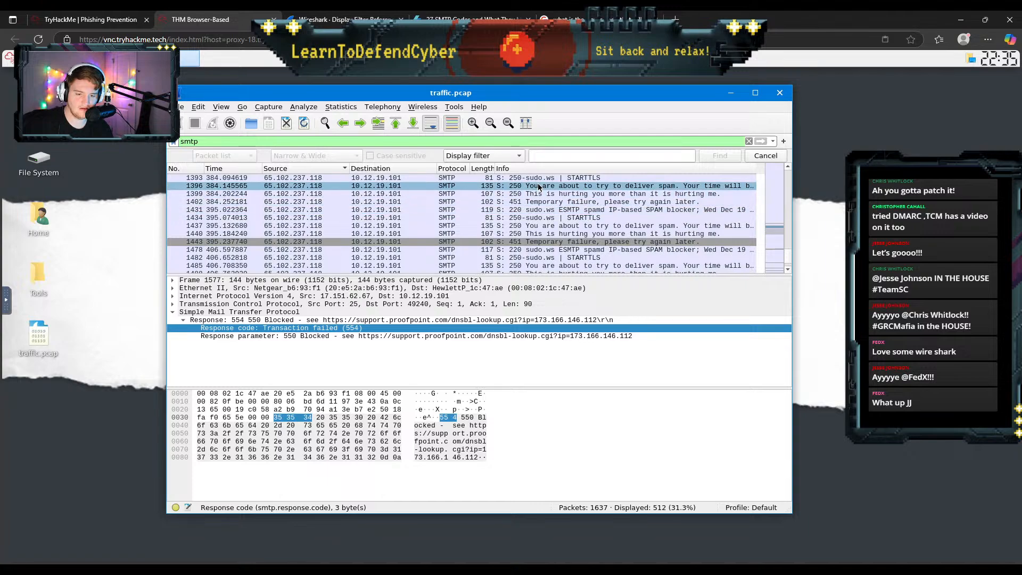
left_click(539, 186)
scroll(538, 189, "up", 1)
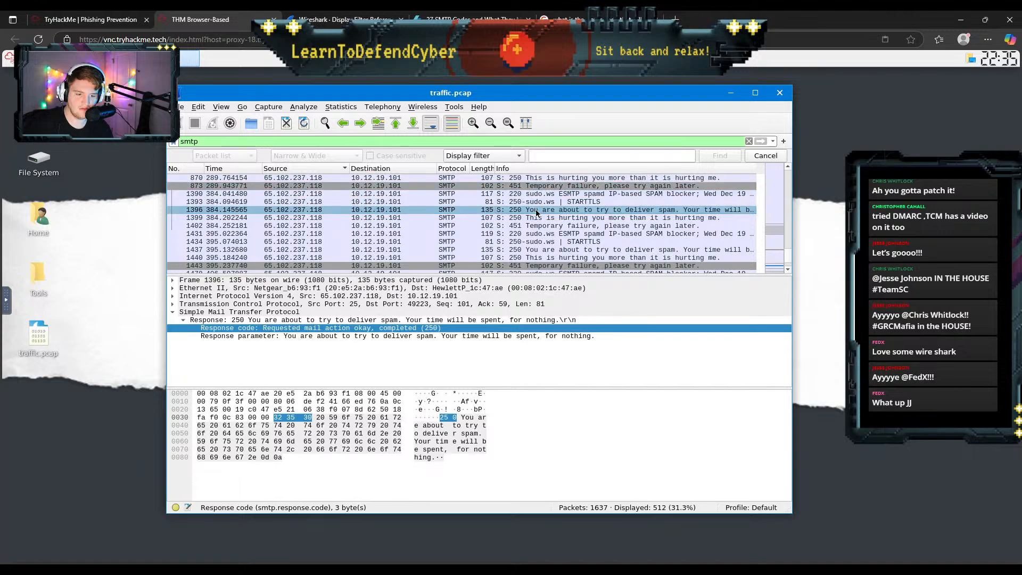
scroll(536, 213, "up", 1)
left_click(534, 202)
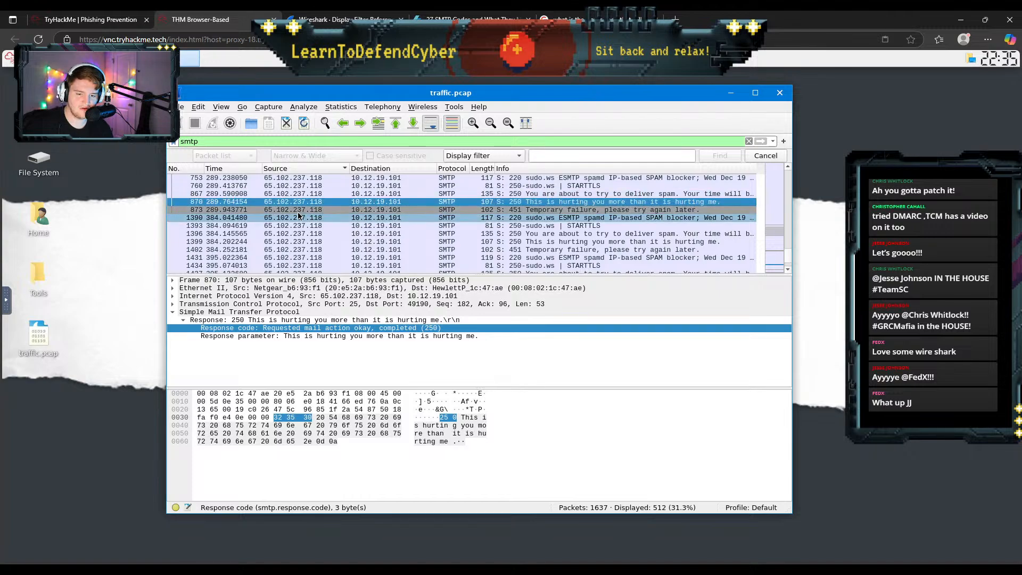
Step: Compare the source IP answer format in the TryHackMe room with the source addresses in the SMTP packet list
left_click(118, 14)
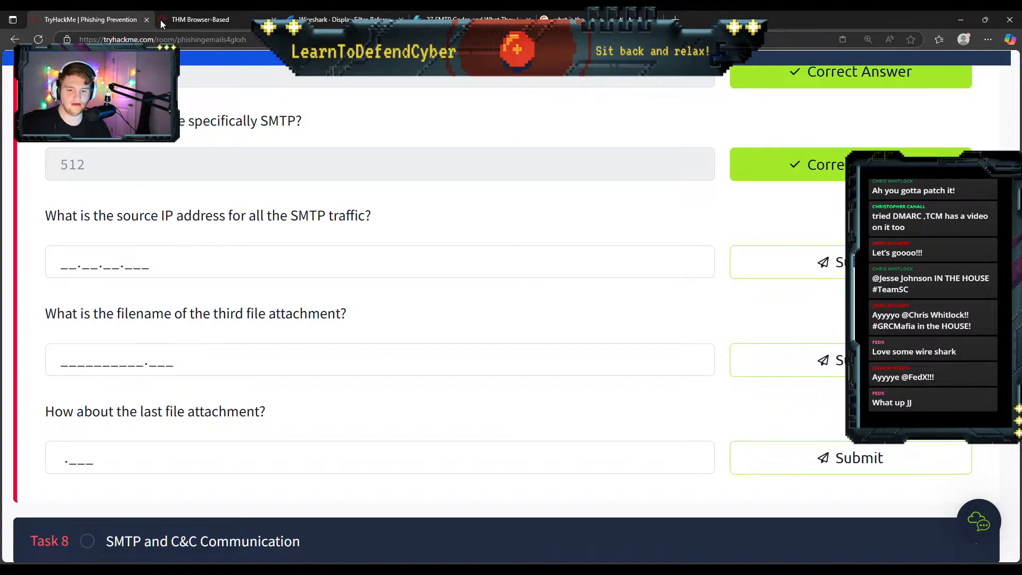
left_click(183, 15)
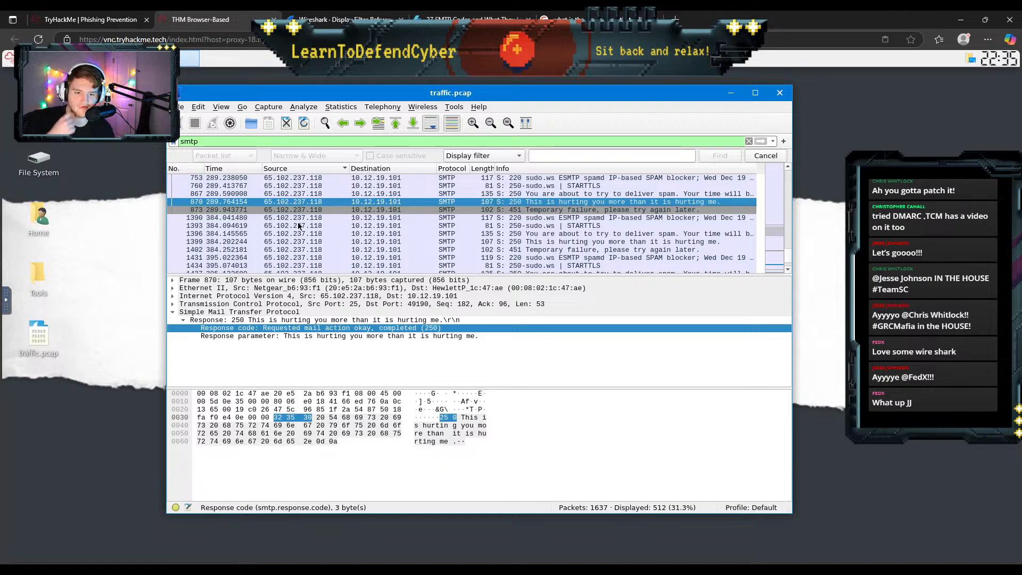
scroll(310, 253, "down", 3)
scroll(310, 252, "up", 10)
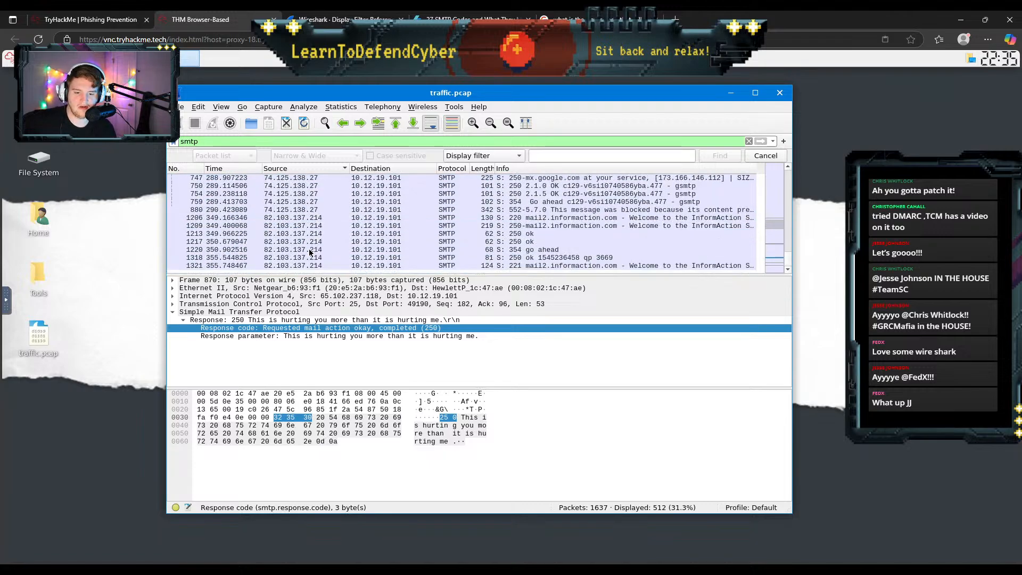
scroll(310, 252, "up", 1)
scroll(310, 252, "down", 1)
scroll(310, 252, "up", 10)
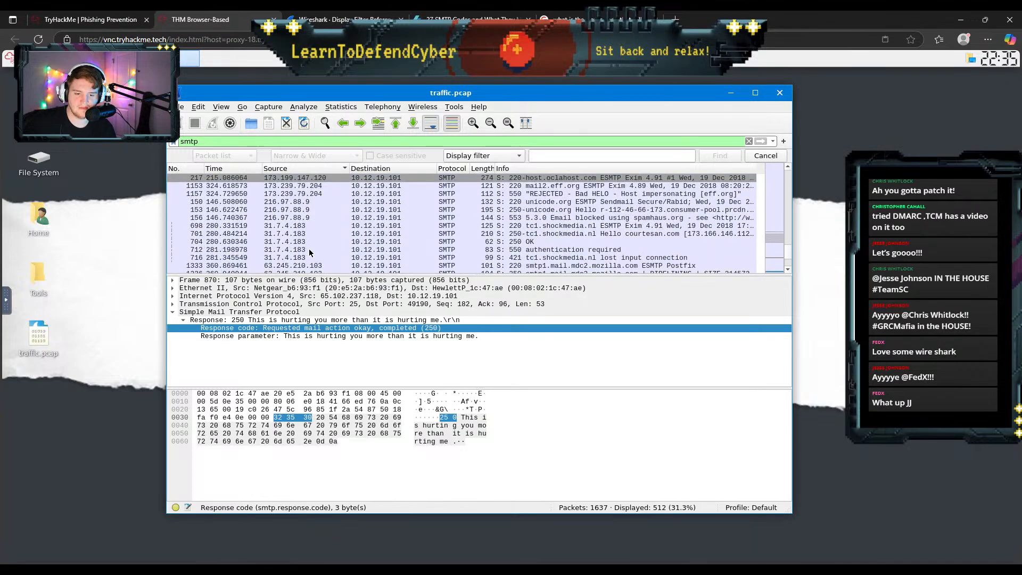
scroll(310, 252, "up", 10)
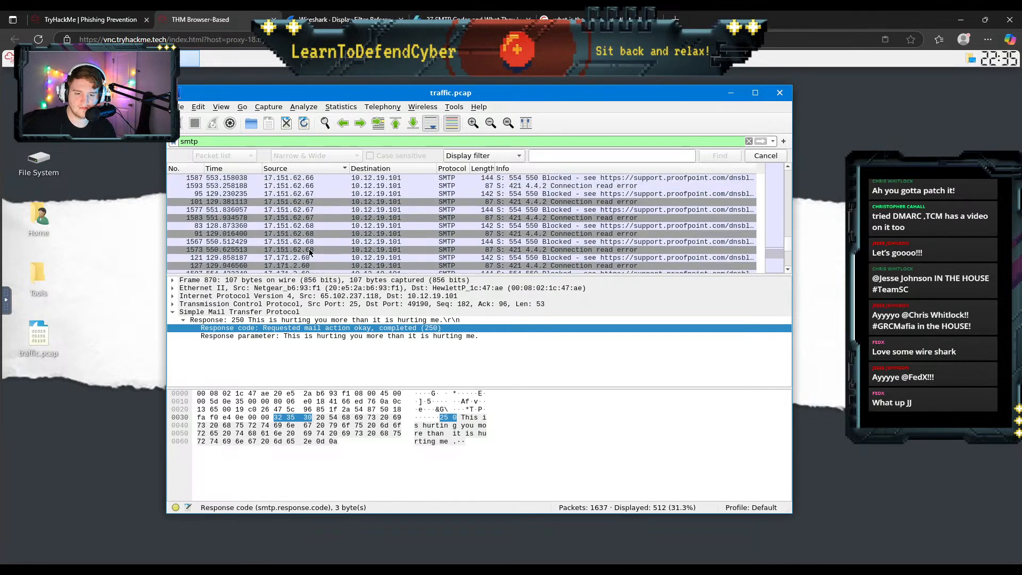
scroll(310, 252, "up", 10)
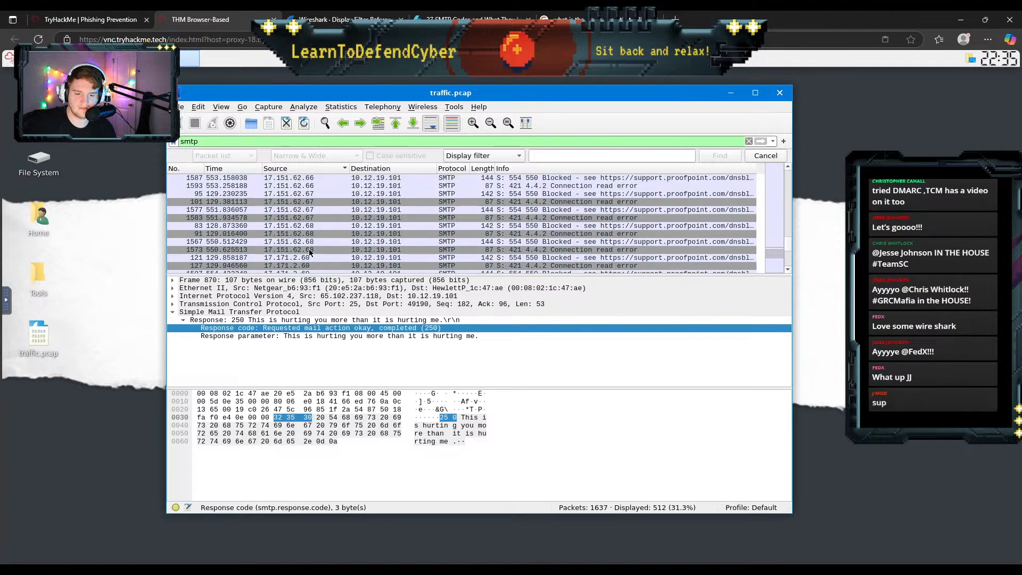
left_click(94, 12)
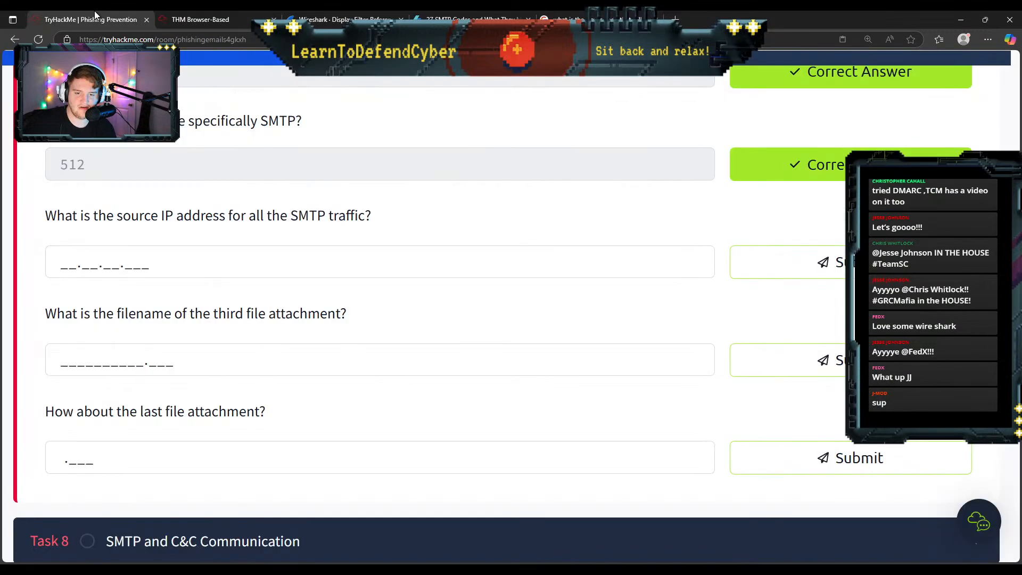
left_click(183, 16)
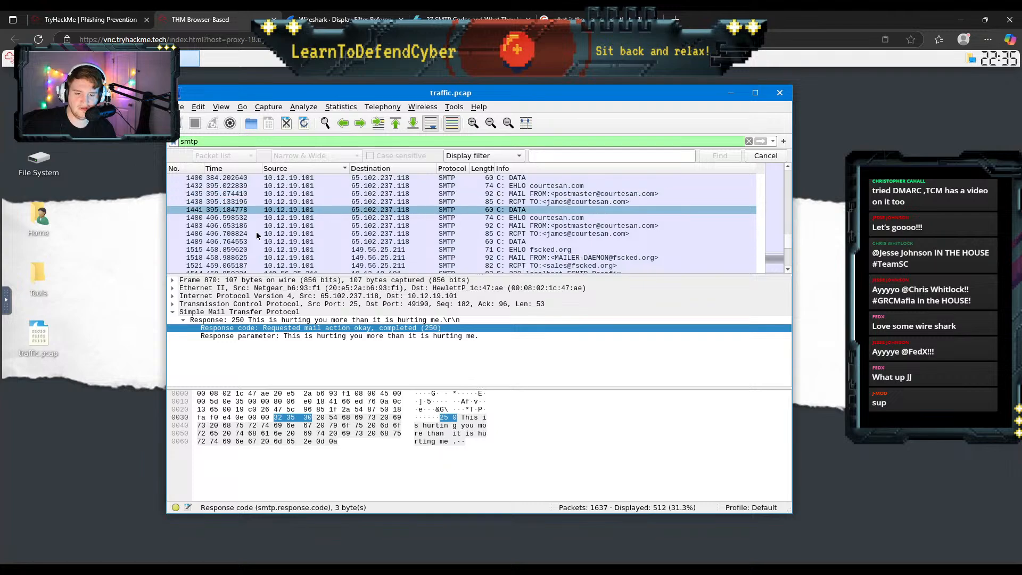
Step: Return to the TryHackMe room and submit 10.12.19.101 as the source IP address for all the SMTP traffic
left_click(101, 20)
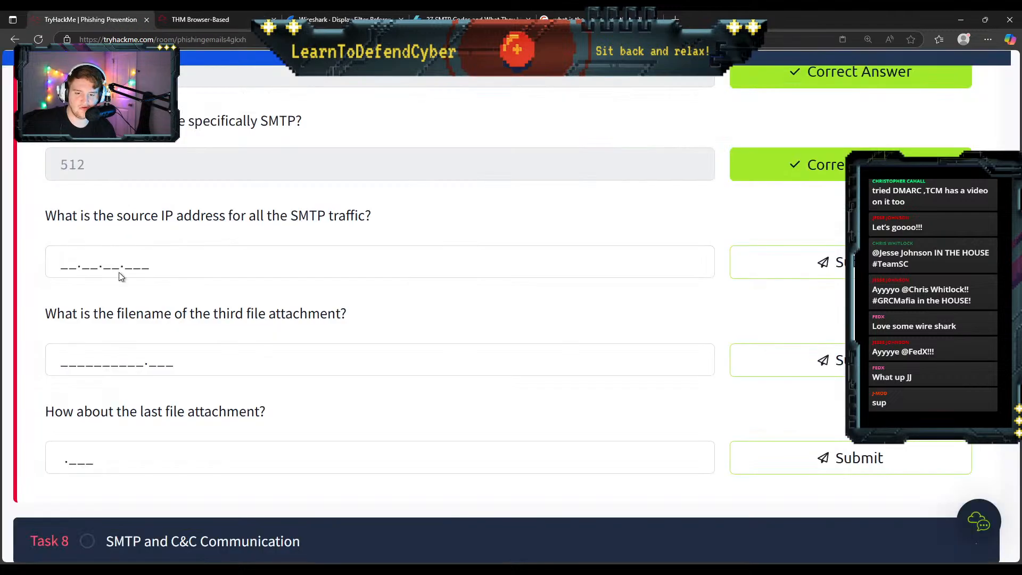
left_click(72, 262)
type("1")
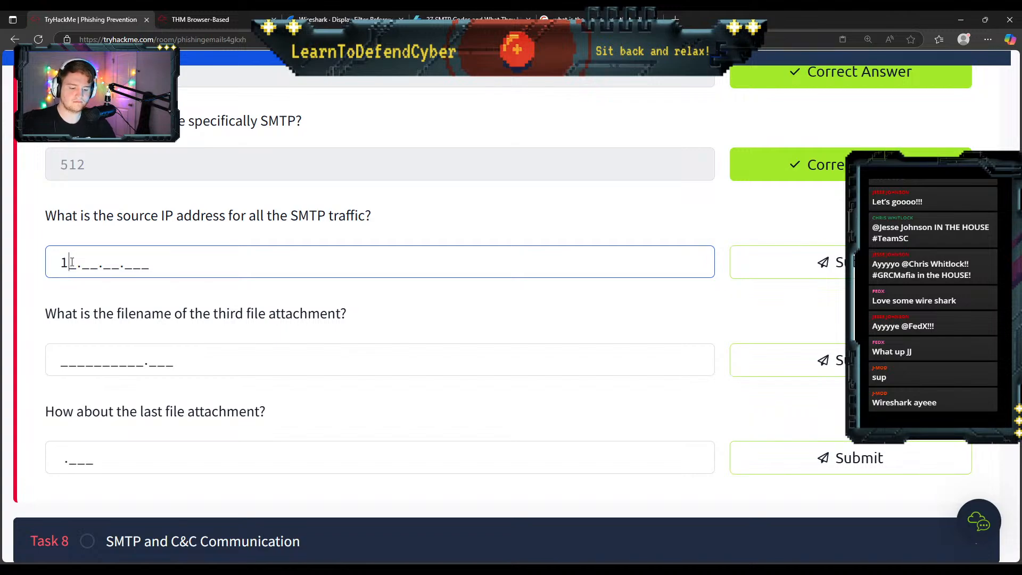
type("0.12.1")
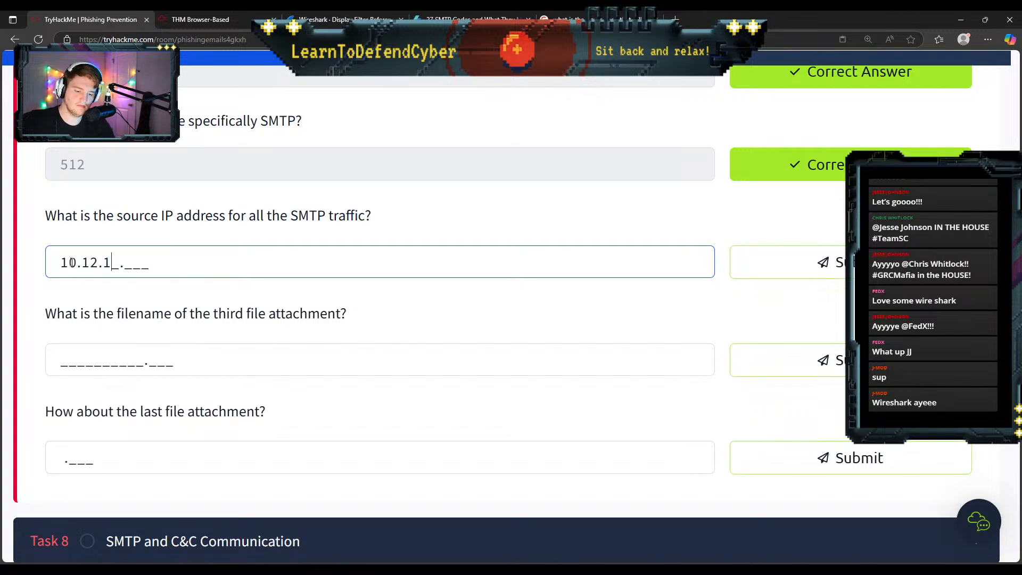
type("9.101")
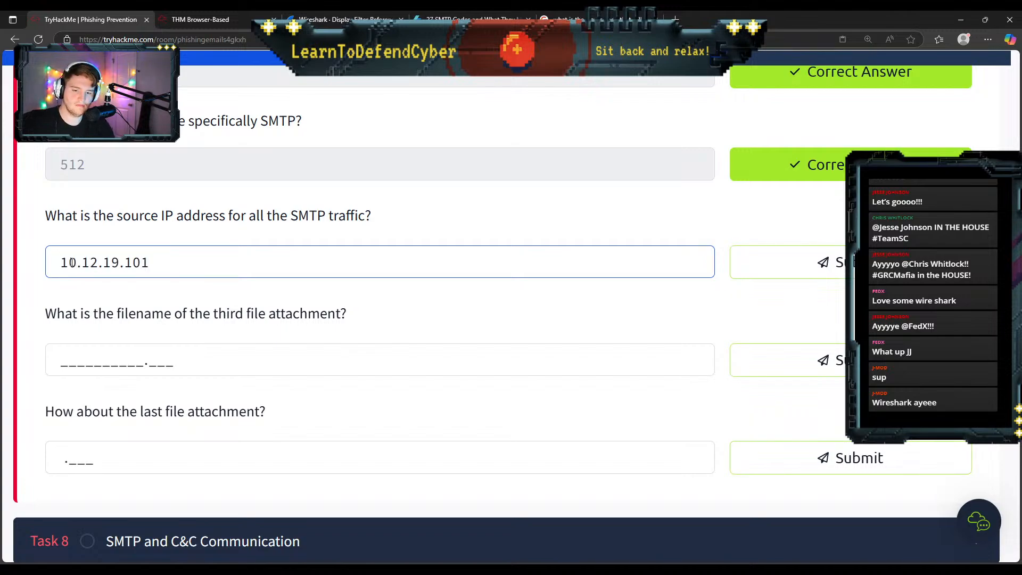
key("Return")
Step: Review the 10.12.19.101 packets and neighbouring sources in the virtual machine's SMTP list, and return to the TryHackMe attachment questions
left_click(235, 13)
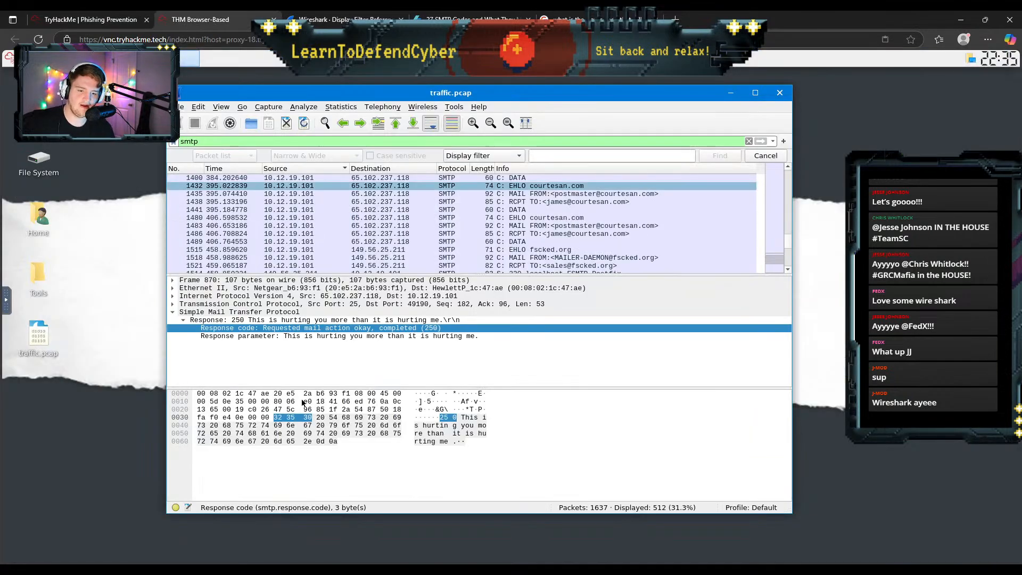
scroll(328, 213, "up", 10)
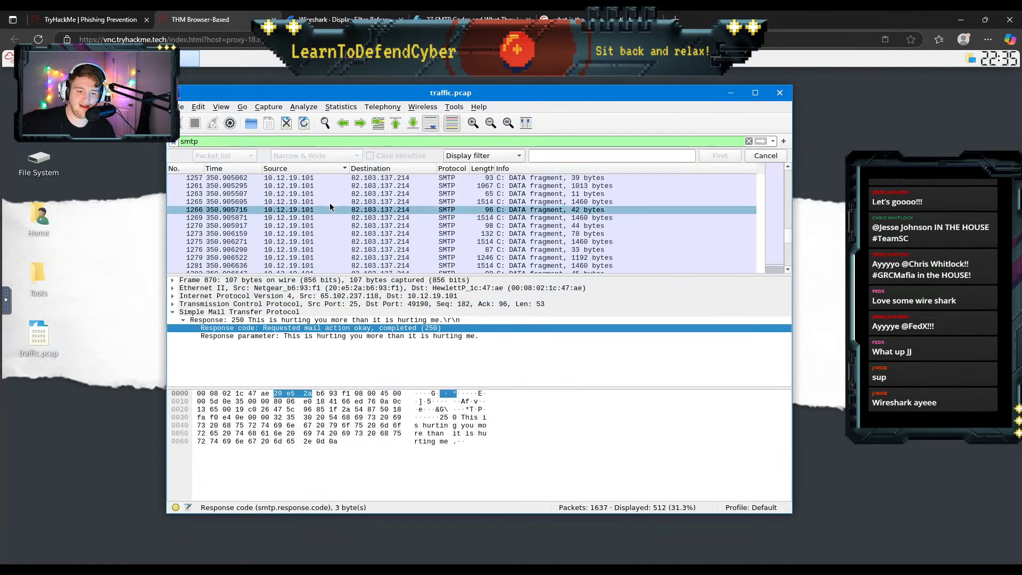
scroll(330, 208, "up", 12)
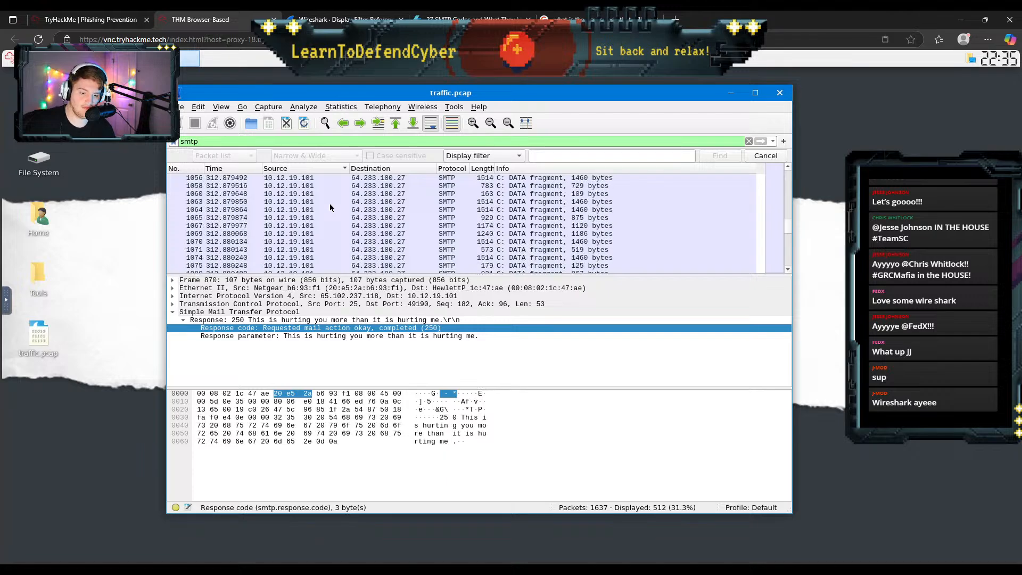
scroll(330, 206, "up", 15)
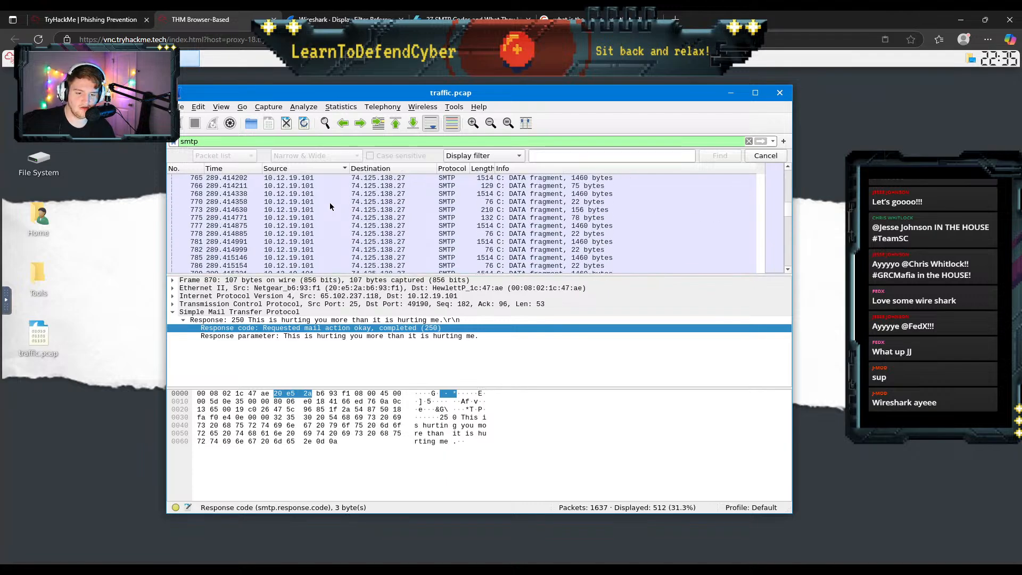
scroll(330, 203, "down", 20)
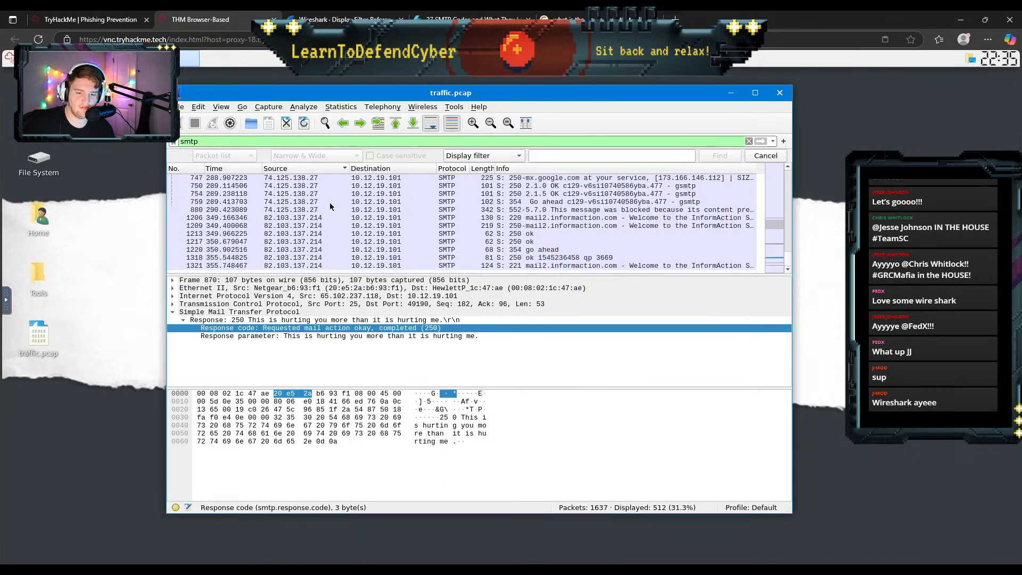
scroll(330, 203, "down", 15)
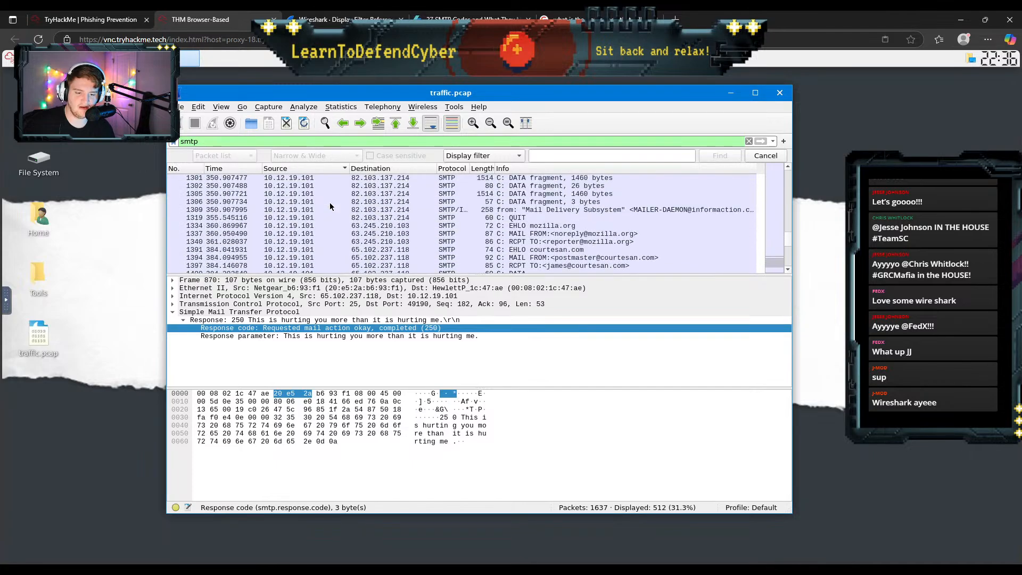
scroll(330, 207, "up", 1)
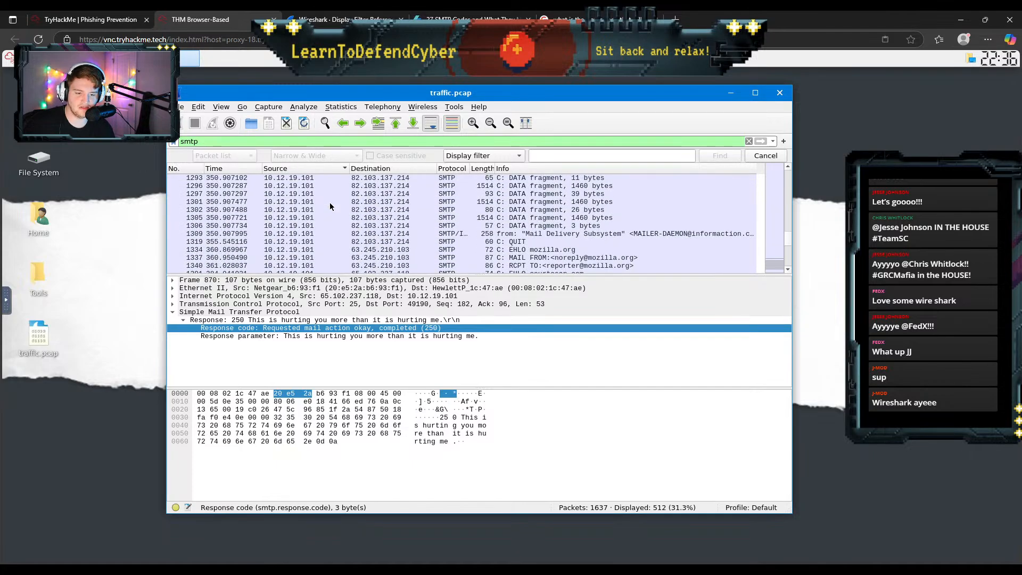
scroll(330, 207, "down", 4)
scroll(330, 202, "down", 4)
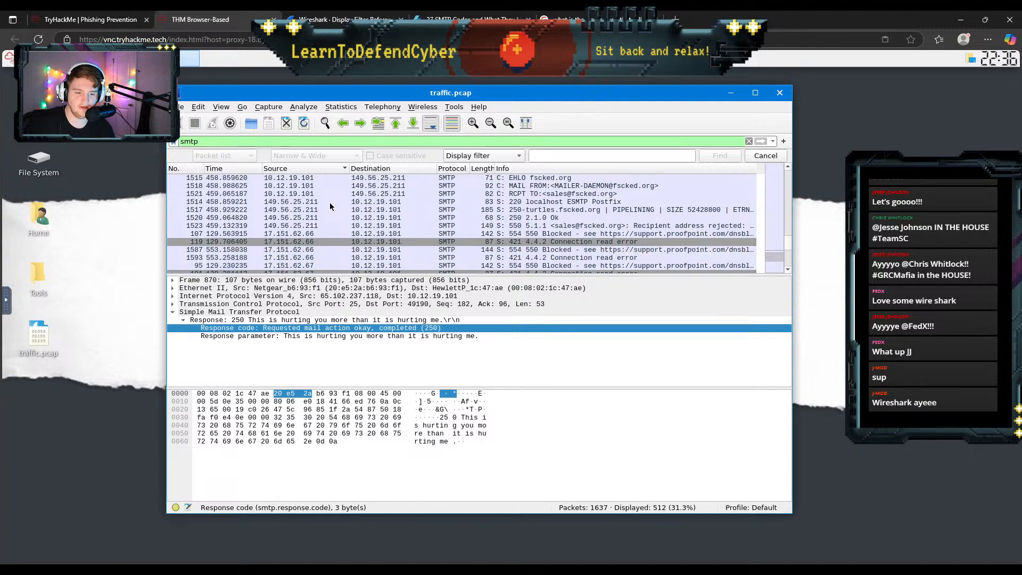
scroll(305, 214, "up", 4)
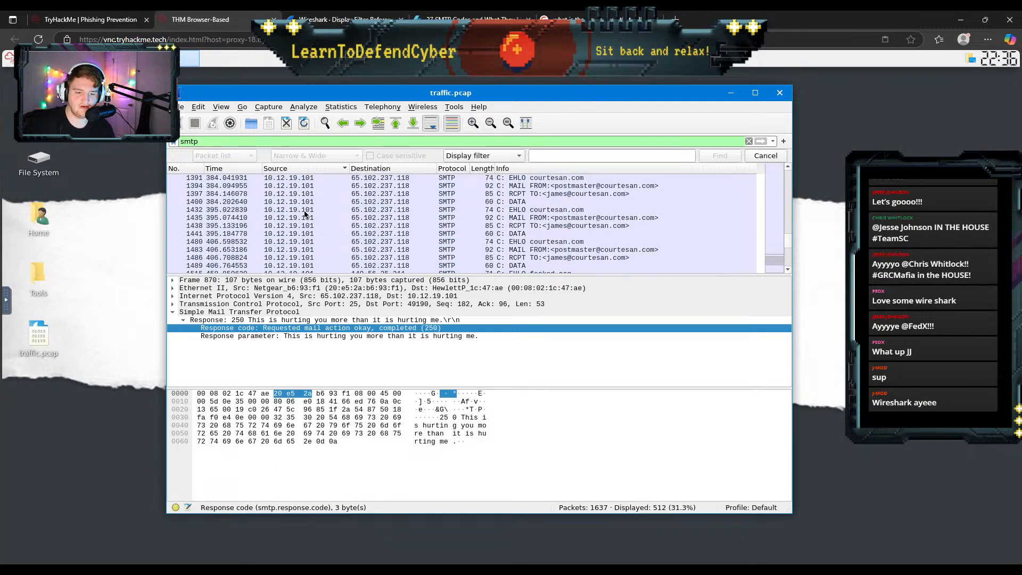
left_click(126, 22)
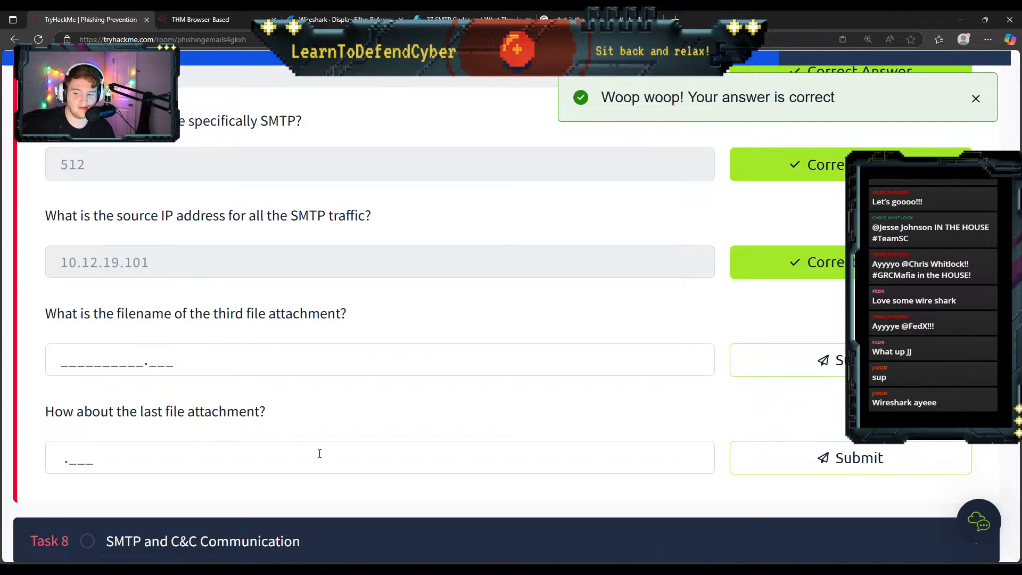
Step: Open the Wireshark imf display filter reference linked in the SMTP traffic analysis task
left_click(196, 365)
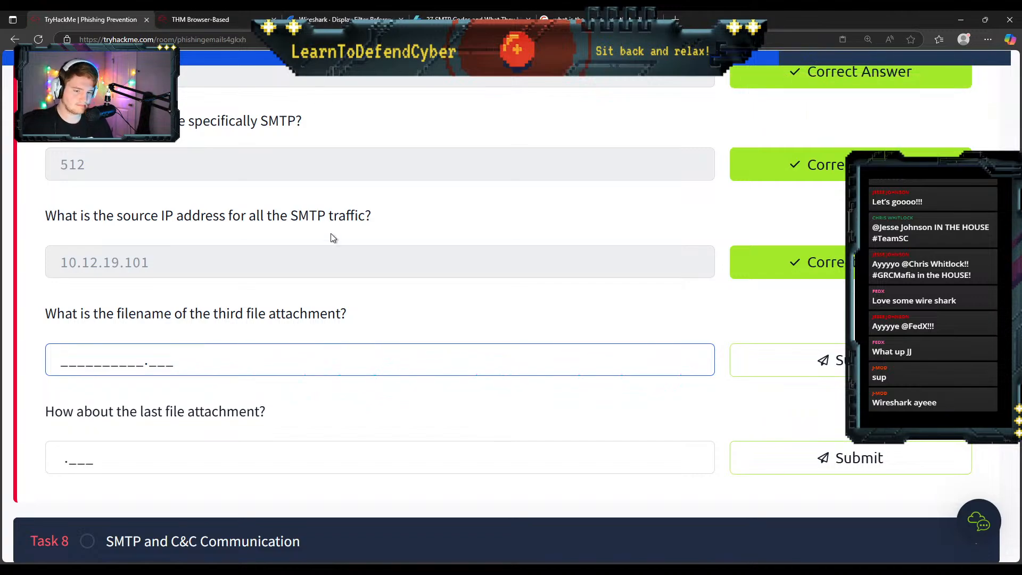
scroll(332, 242, "up", 5)
scroll(333, 242, "up", 1)
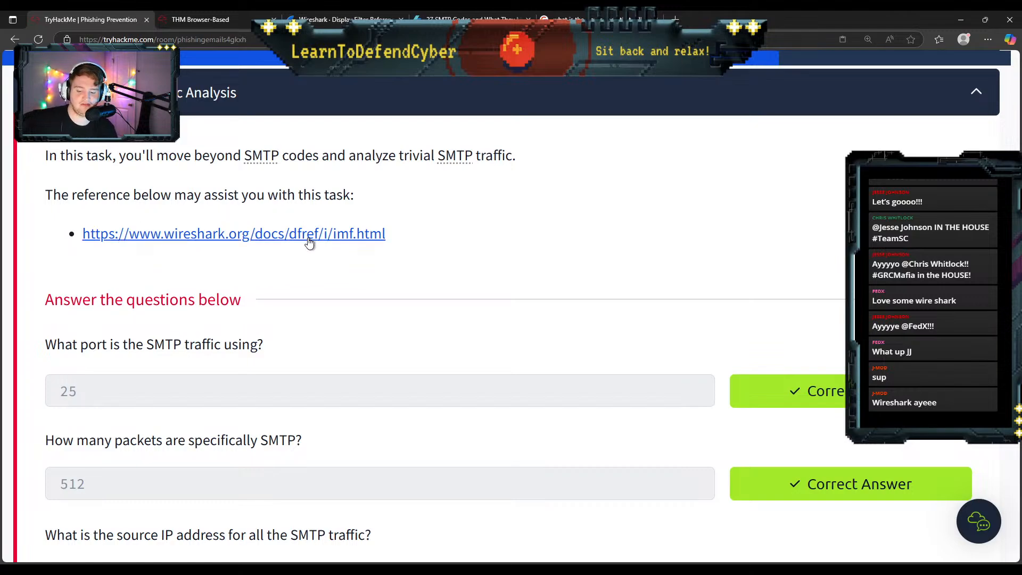
middle_click(308, 237)
left_click(234, 16)
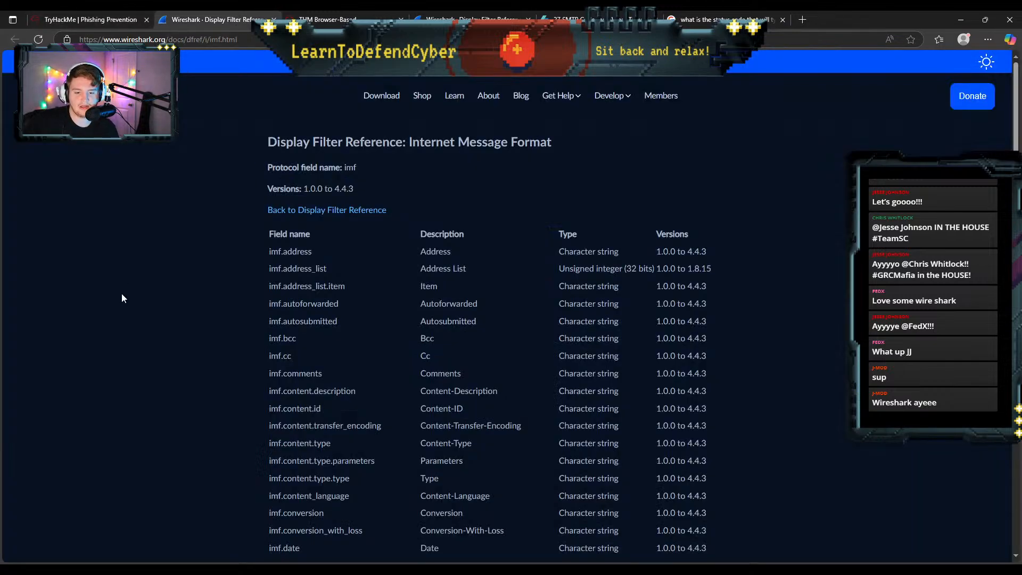
Step: Review the Internet Message Format field names in the display filter reference, looking for ones relevant to attachments
scroll(128, 277, "down", 2)
scroll(133, 264, "up", 1)
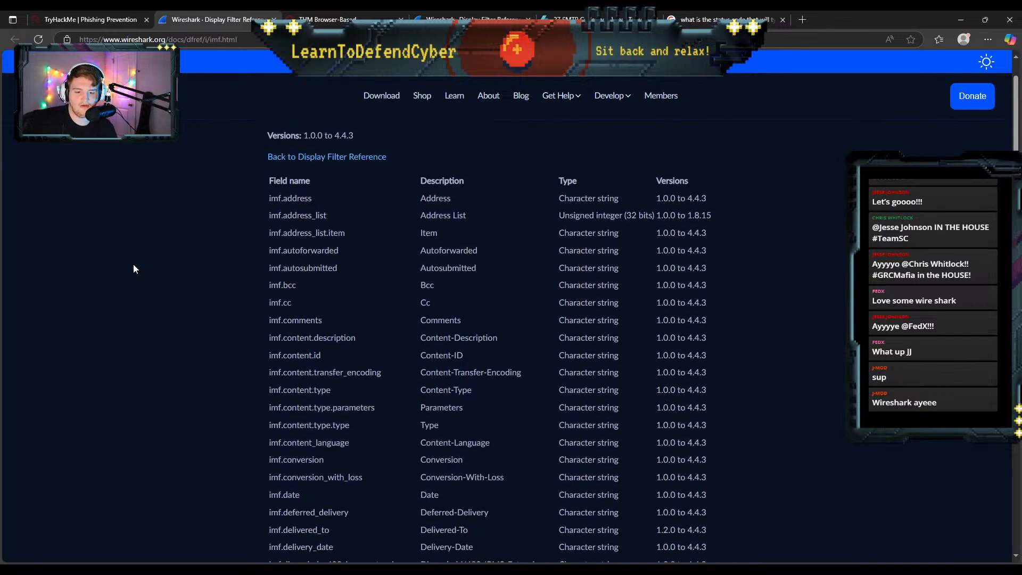
scroll(135, 262, "down", 1)
scroll(432, 305, "down", 6)
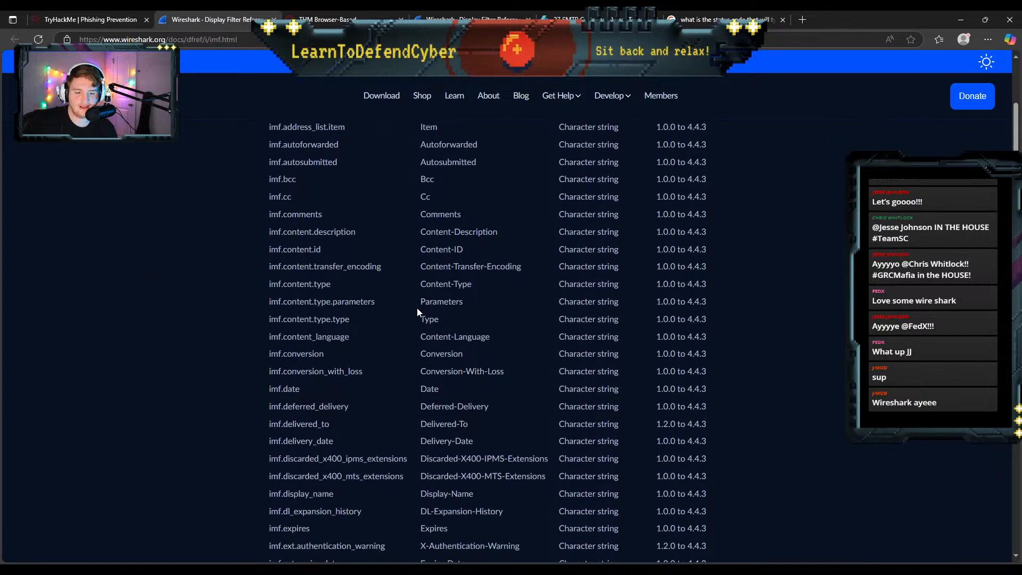
scroll(416, 308, "down", 6)
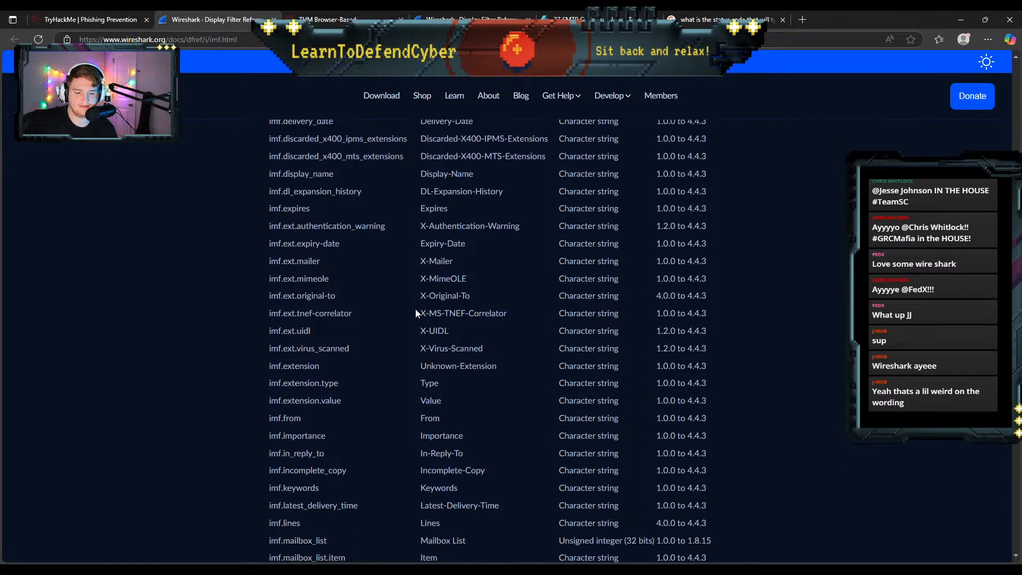
scroll(417, 312, "down", 1)
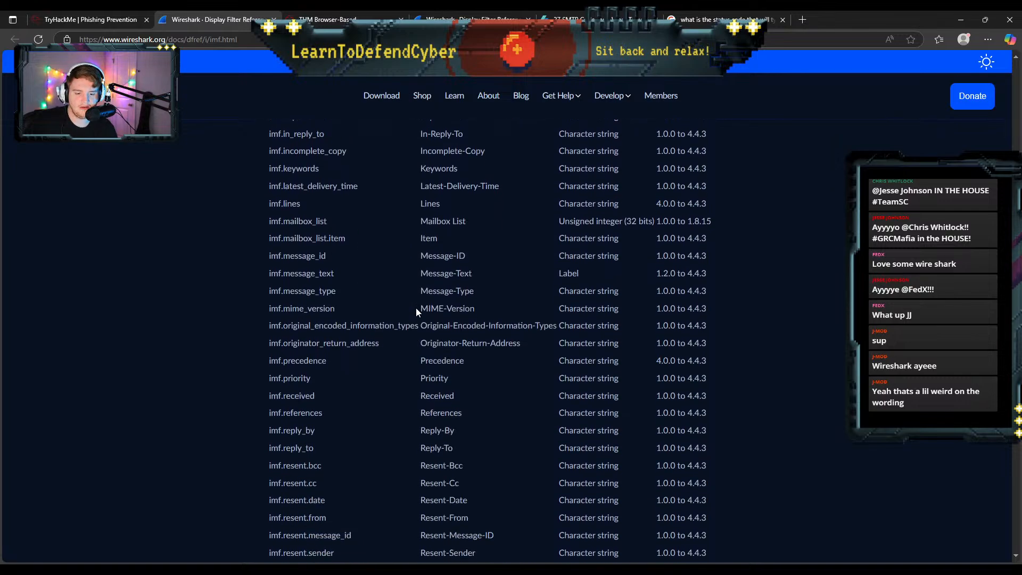
scroll(416, 308, "up", 5)
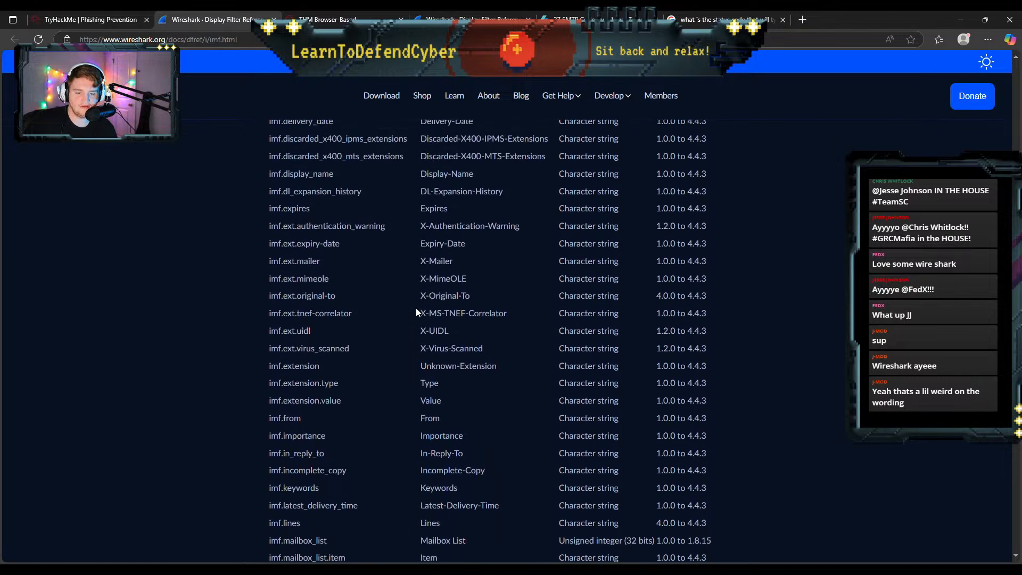
scroll(416, 307, "up", 4)
scroll(416, 307, "up", 5)
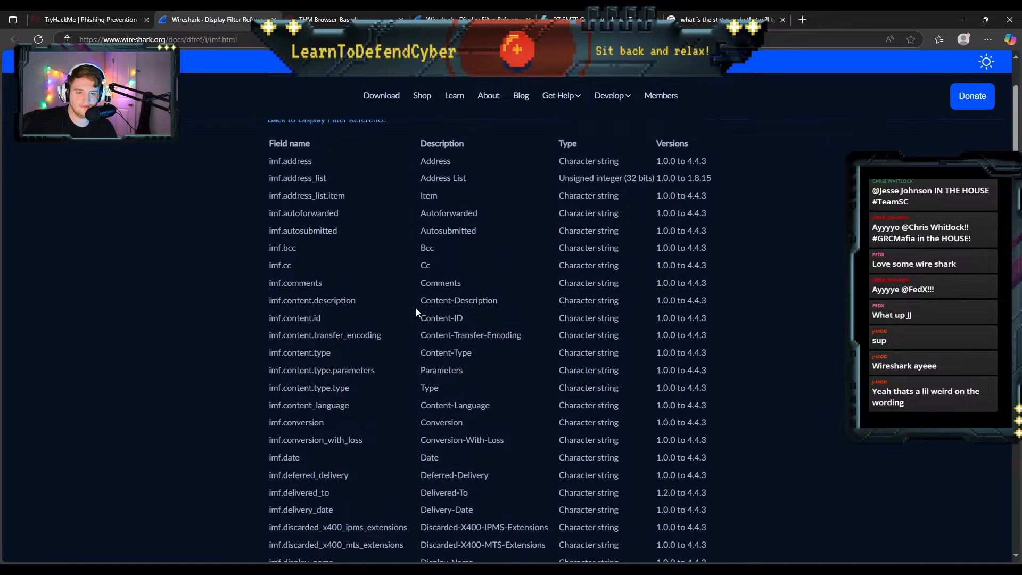
scroll(416, 308, "up", 1)
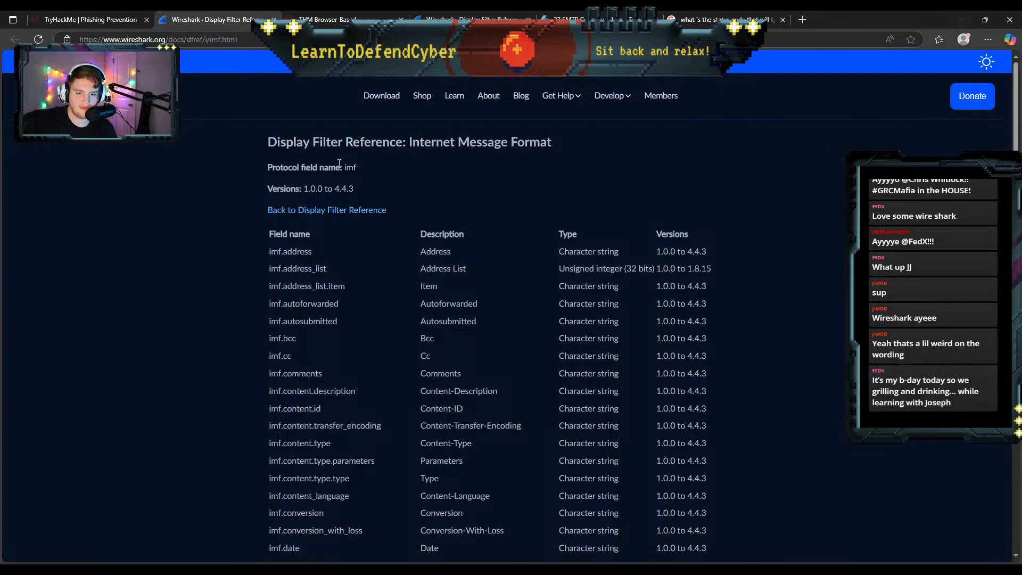
Step: Switch to Wireshark in the virtual machine and replace the smtp display filter on traffic.pcap with imf
left_click(309, 18)
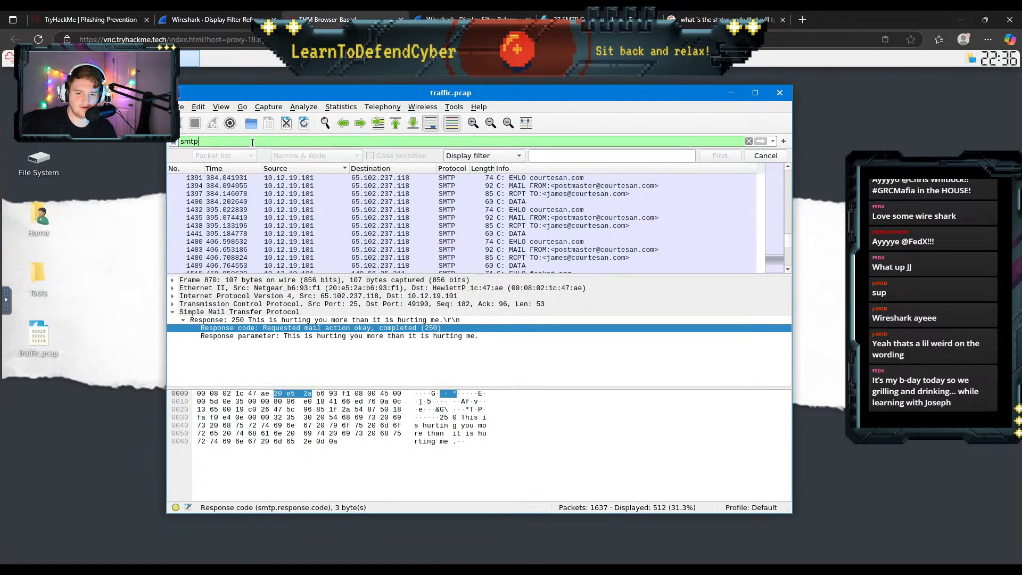
key("BackSpace")
key("BackSpace")
key("BackSpace")
key("BackSpace")
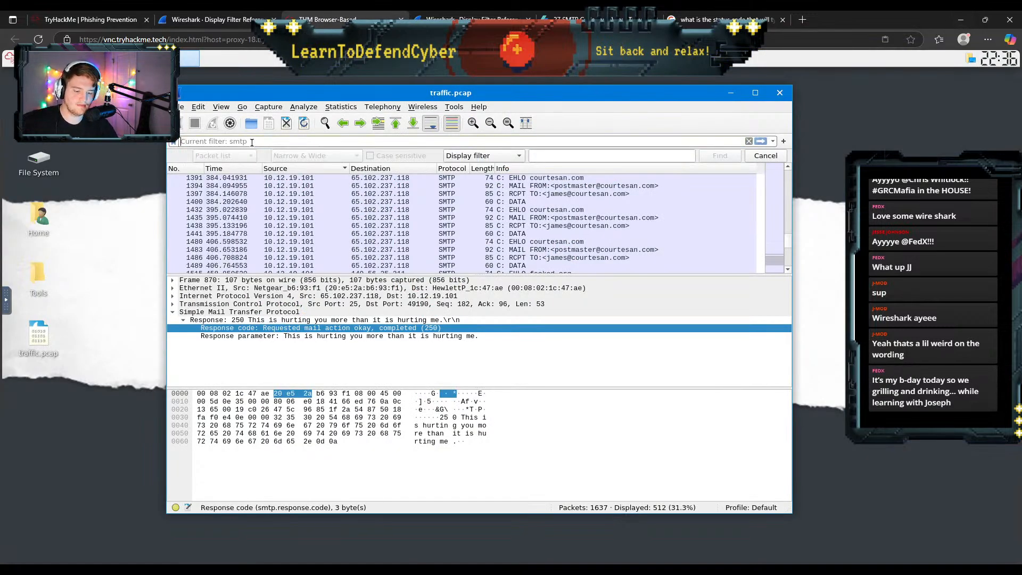
type("imf")
key("Return")
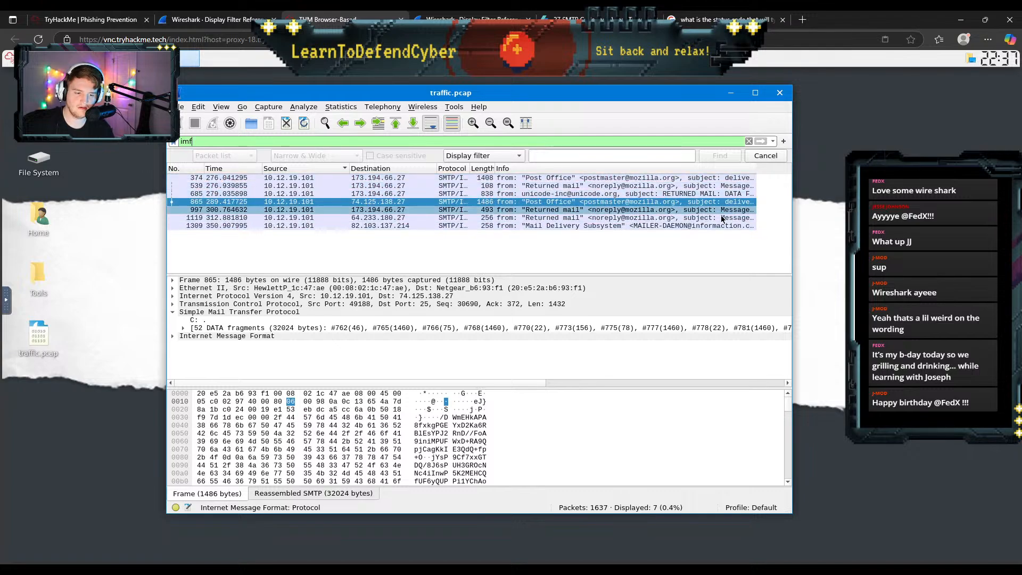
Step: Inspect the Internet Message Format headers and MIME multipart structure of packet 374
left_click(520, 181)
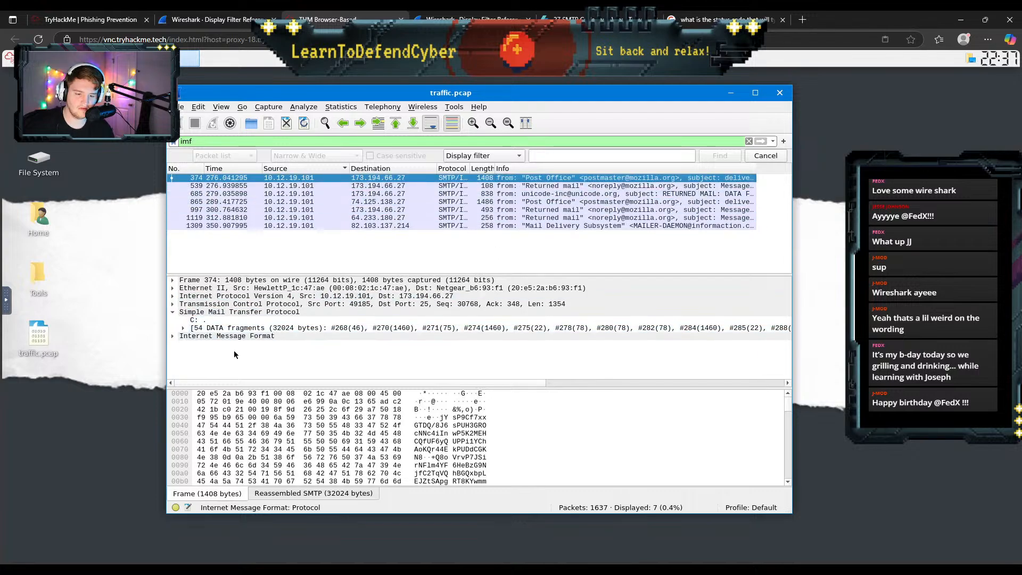
left_click(174, 336)
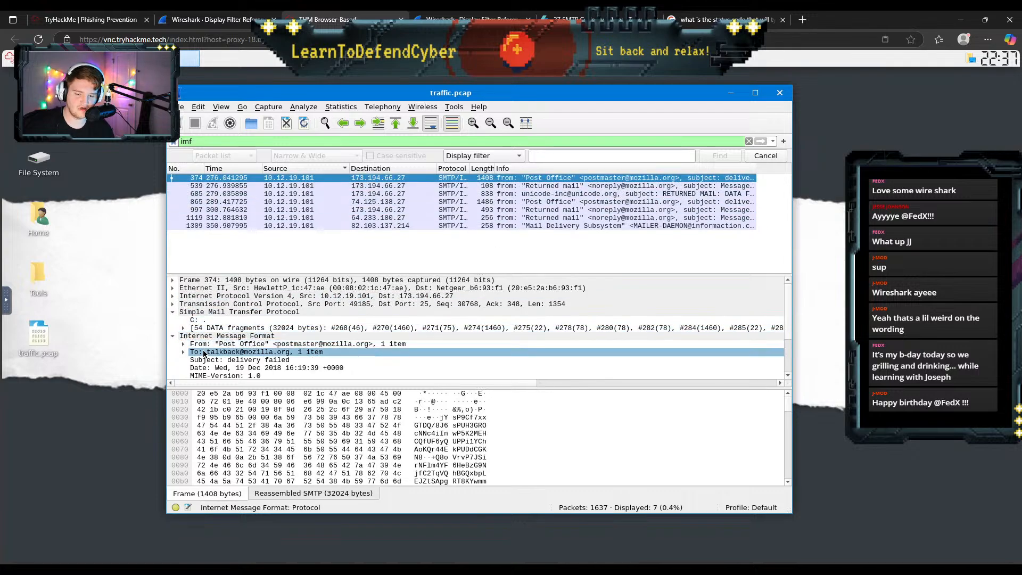
scroll(204, 354, "down", 2)
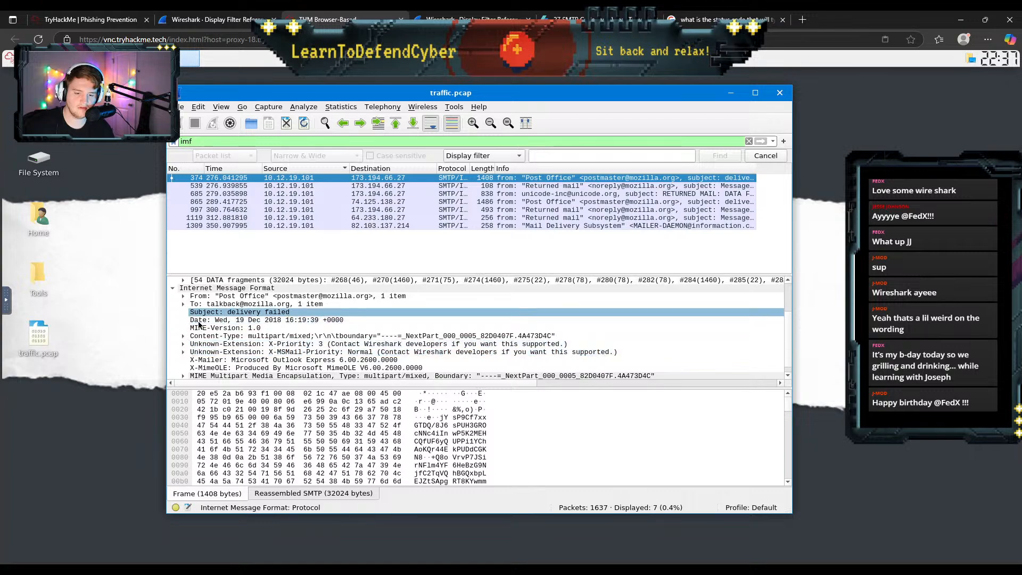
scroll(201, 355, "down", 1)
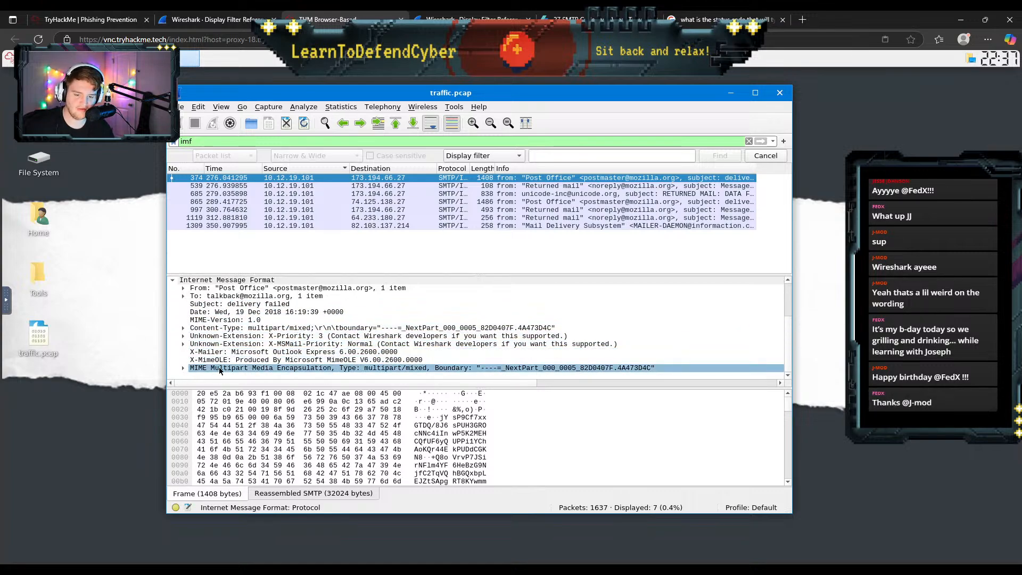
left_click(183, 367)
scroll(380, 322, "down", 2)
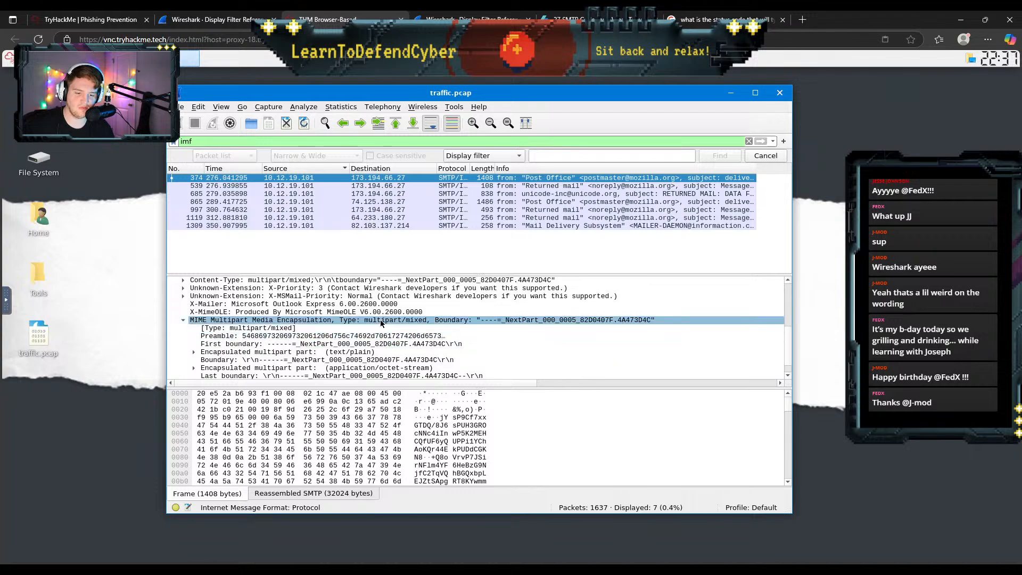
scroll(380, 322, "down", 1)
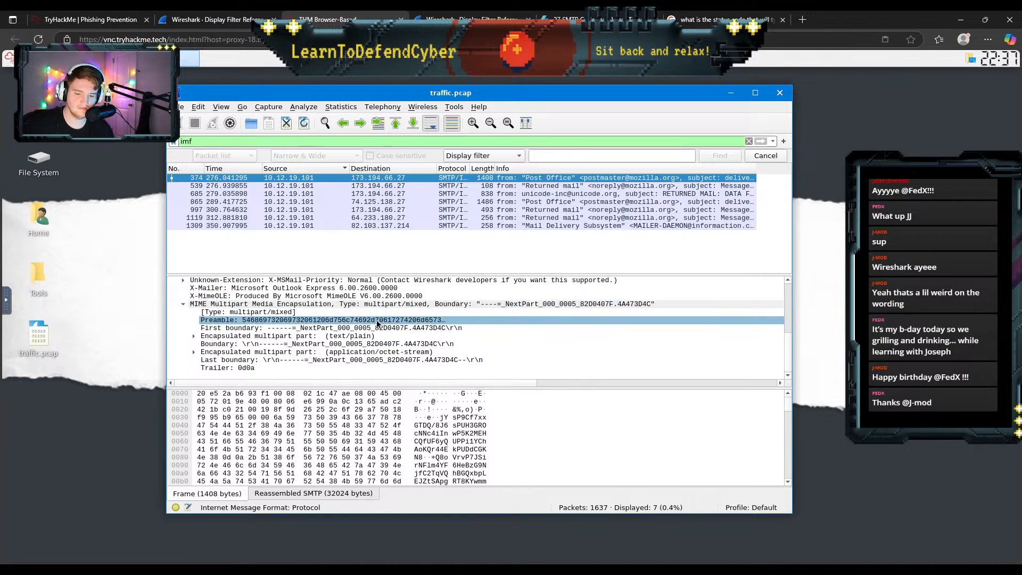
Step: Examine the third email, packet 685, expanding its application/octet-stream part to read the attachment filename
left_click(207, 194)
left_click(249, 328)
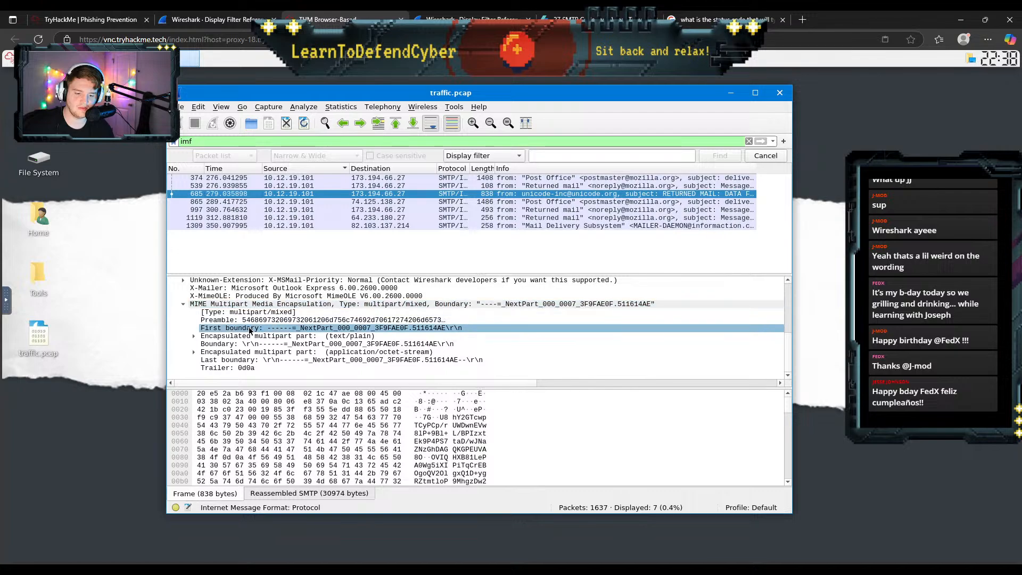
left_click(334, 344)
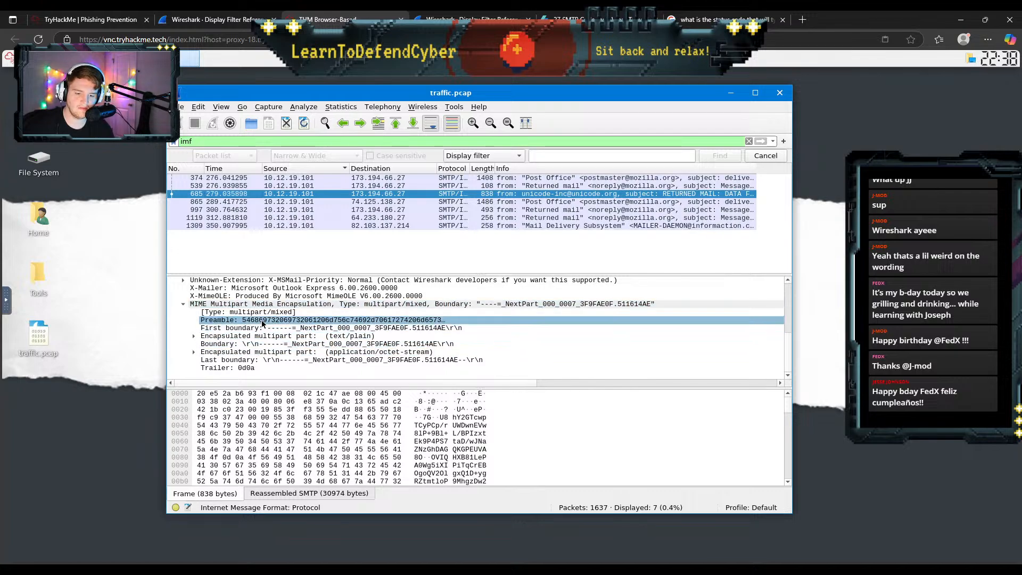
left_click(191, 337)
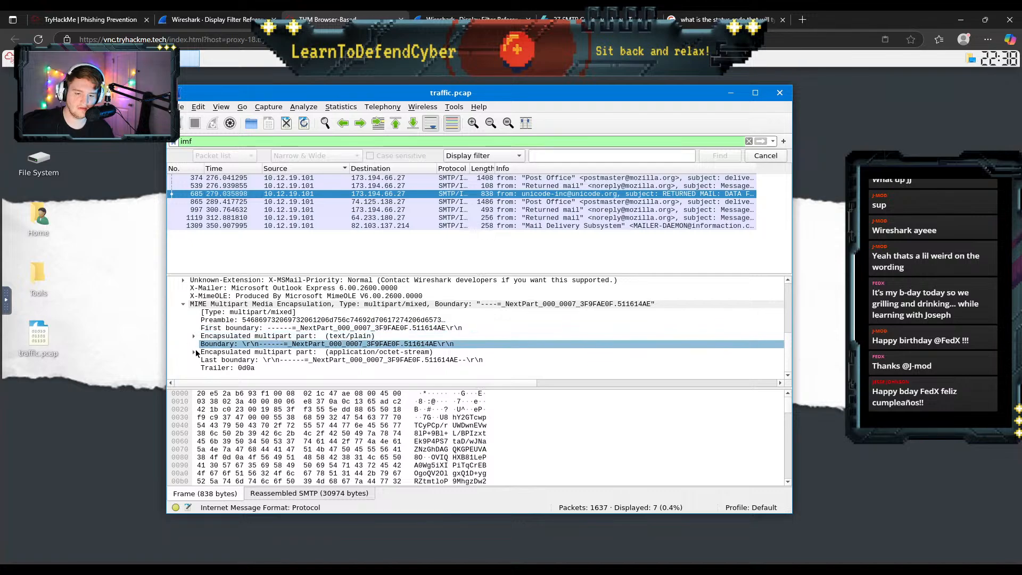
left_click(194, 336)
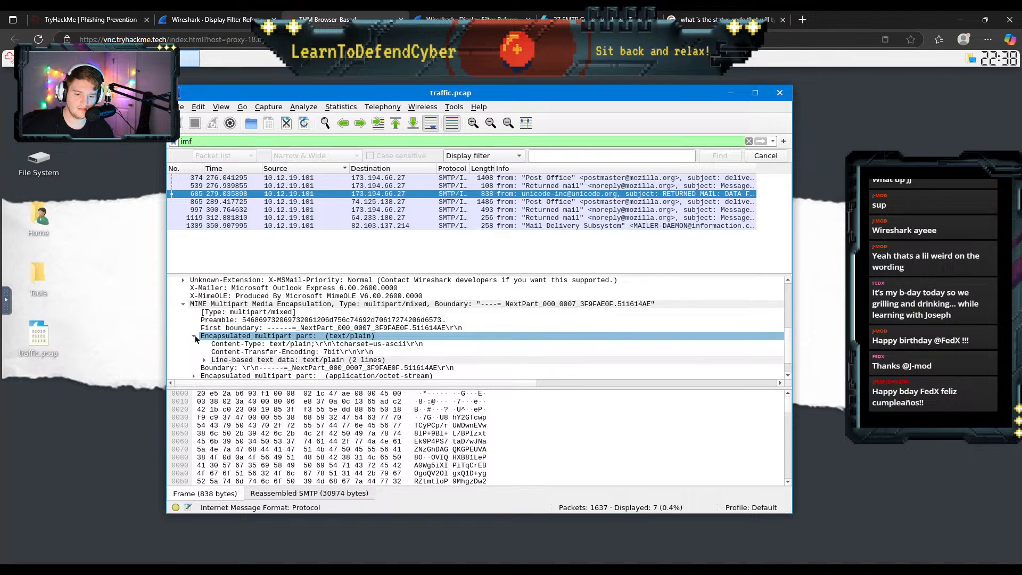
left_click(194, 336)
left_click(195, 352)
left_click(194, 353)
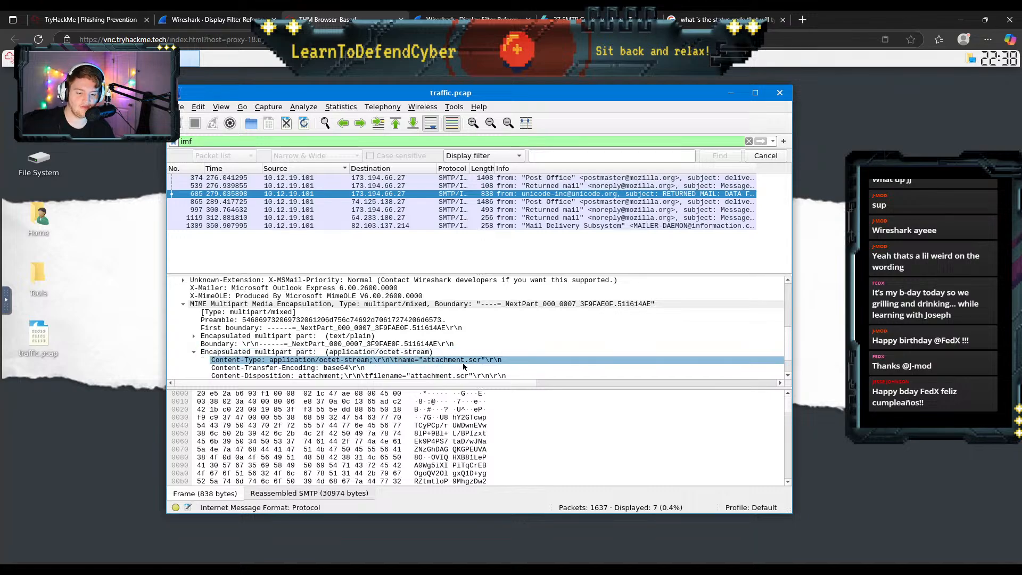
Step: Return to the TryHackMe room and submit attachment.scr as the filename of the third file attachment
left_click(179, 16)
left_click(128, 20)
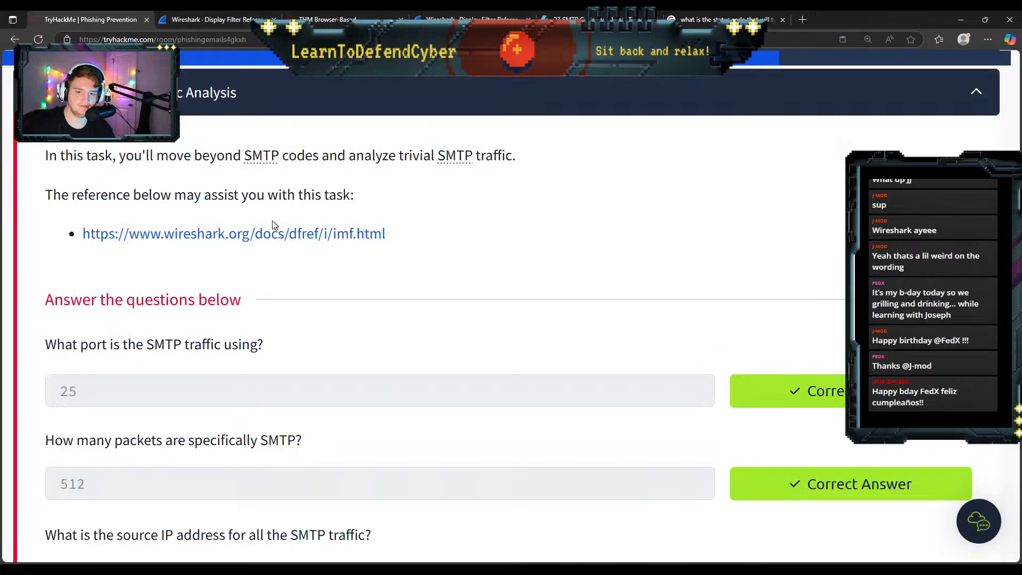
scroll(178, 383, "down", 5)
left_click(187, 354)
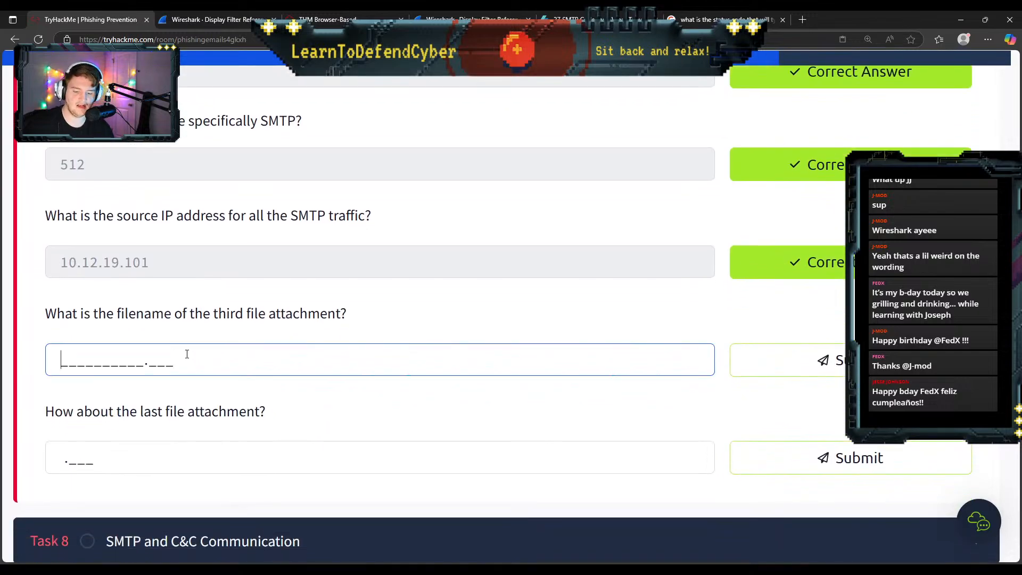
type("attachment.")
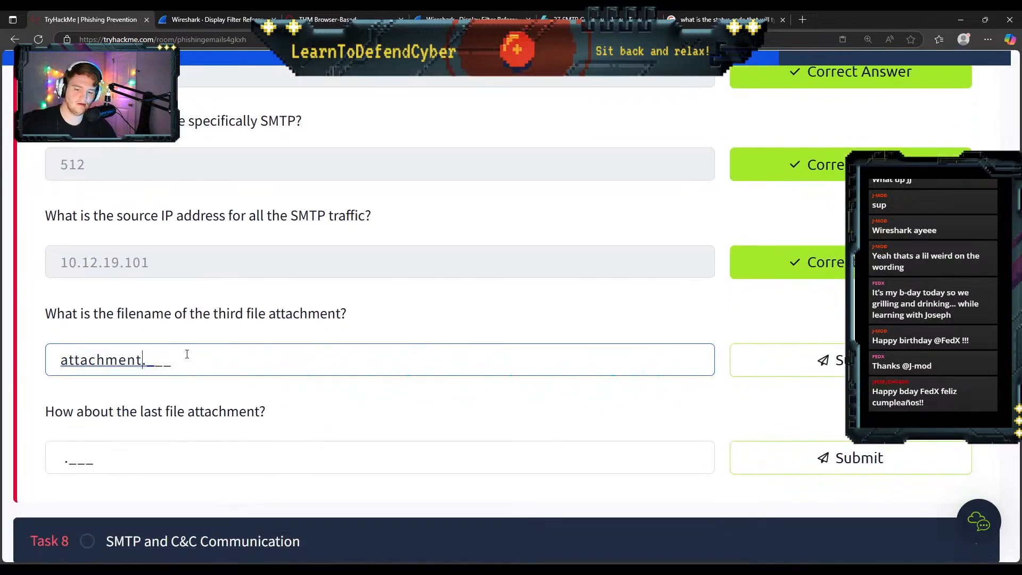
type("scr")
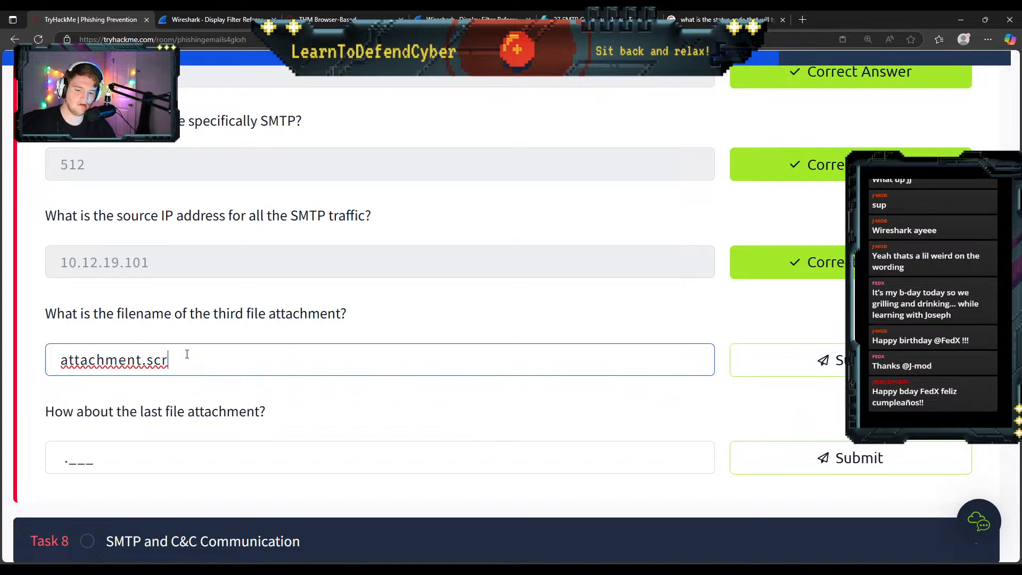
key("Return")
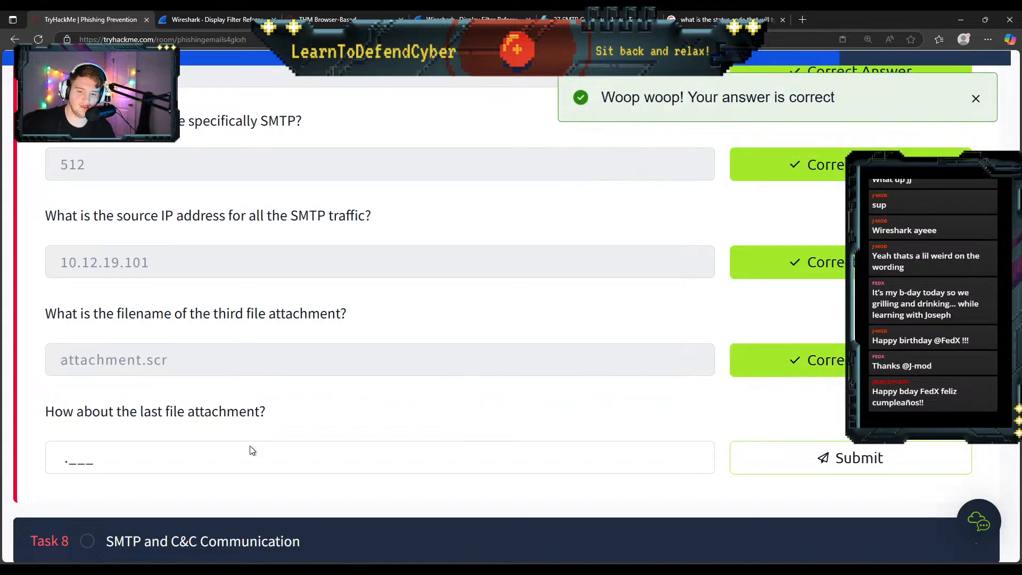
Step: Switch back to Wireshark and examine the attachment filename in the MIME parts of the last email, packet 1309
left_click(388, 13)
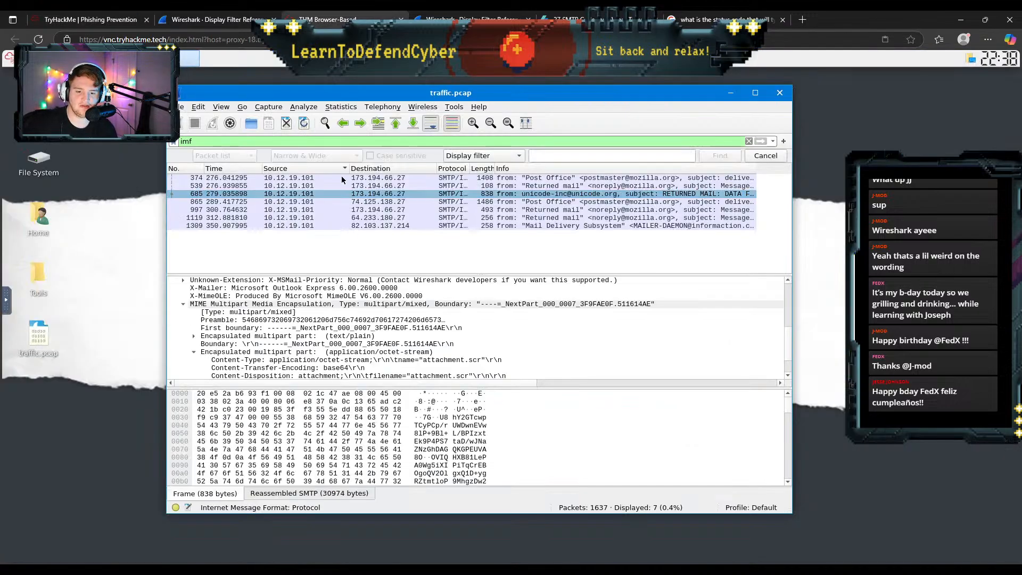
left_click(351, 226)
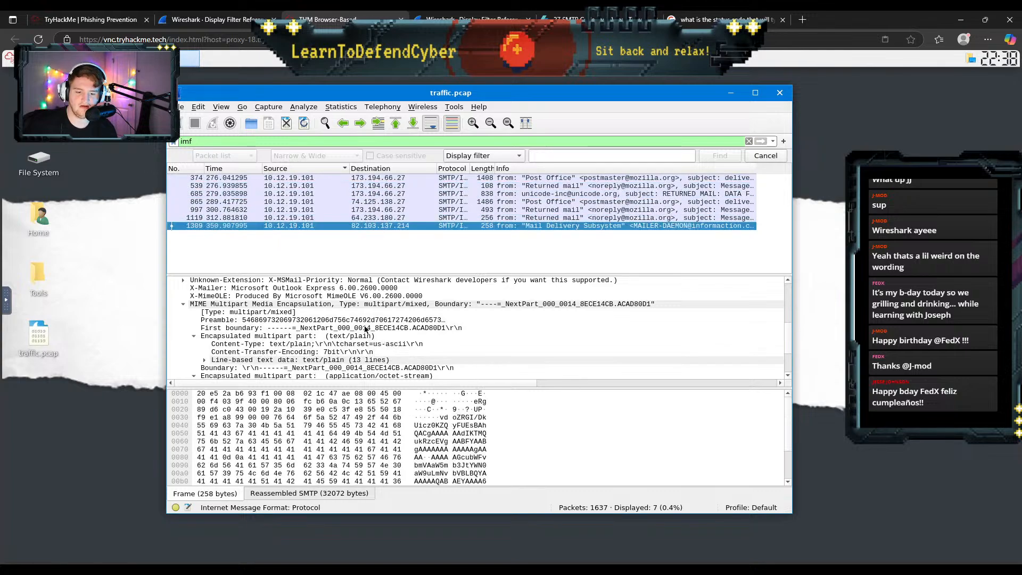
scroll(326, 340, "down", 1)
left_click(326, 339)
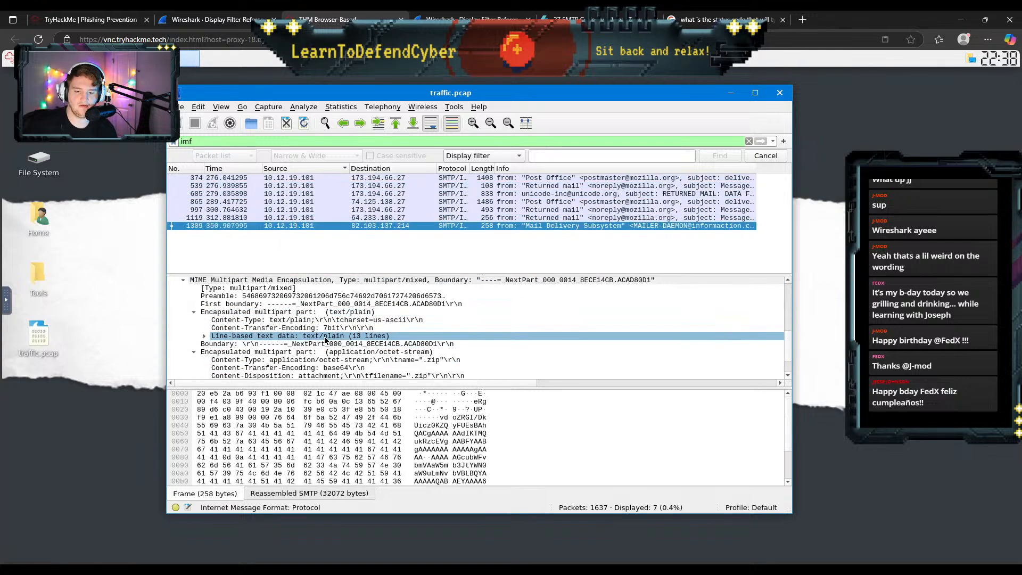
scroll(268, 346, "down", 1)
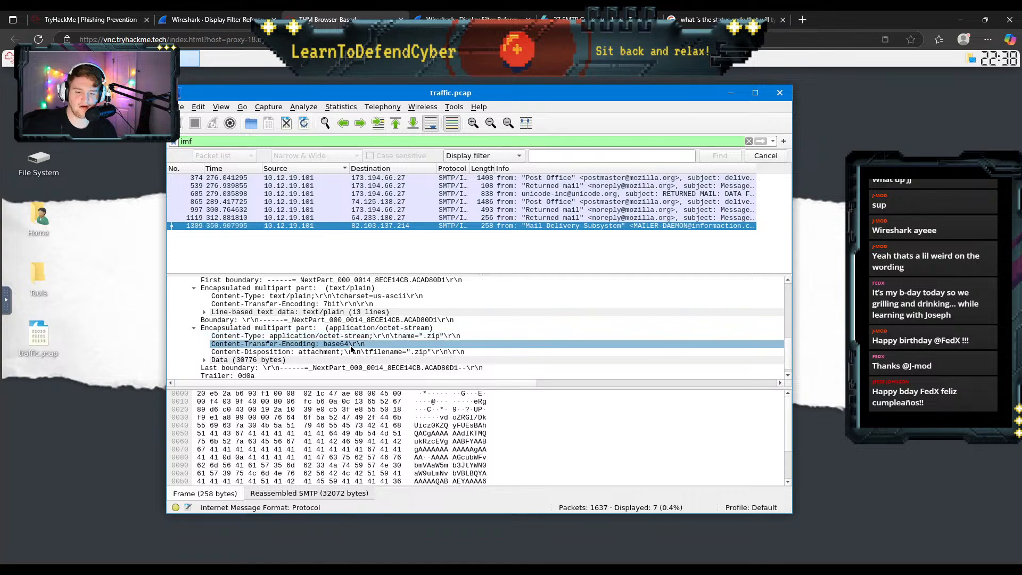
Step: Return to the TryHackMe room and submit .zip as the filename of the last file attachment
left_click(109, 15)
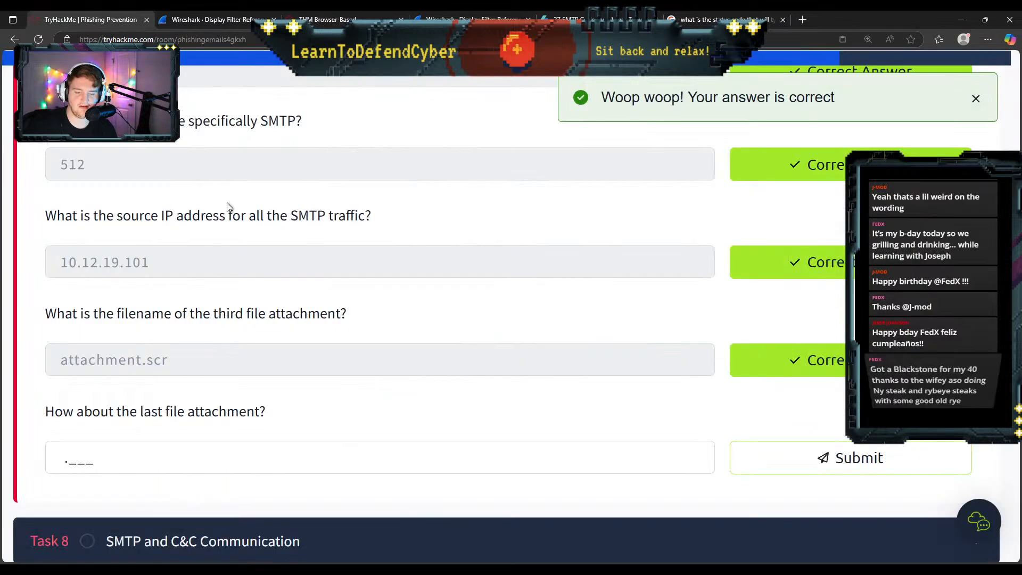
left_click(160, 458)
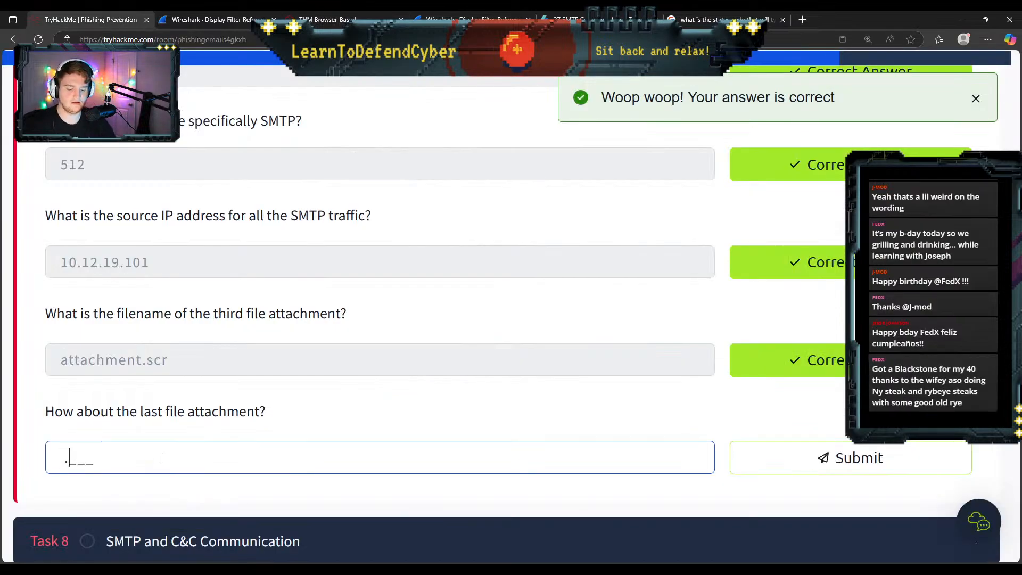
type(".zip")
key("Return")
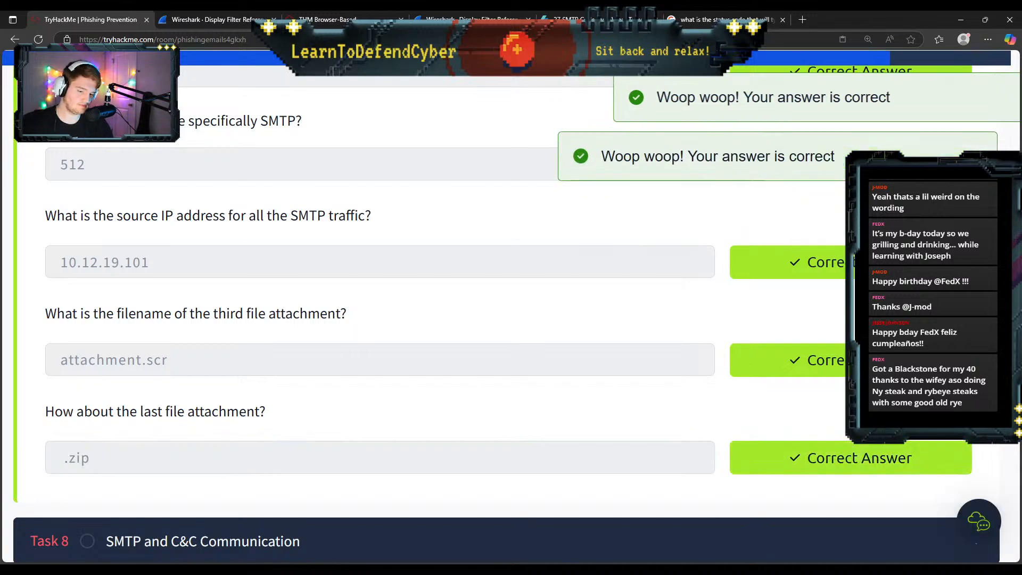
Step: Expand Task 8, SMTP and C&C Communication, and read its MITRE ATT&CK explanation
scroll(469, 346, "down", 4)
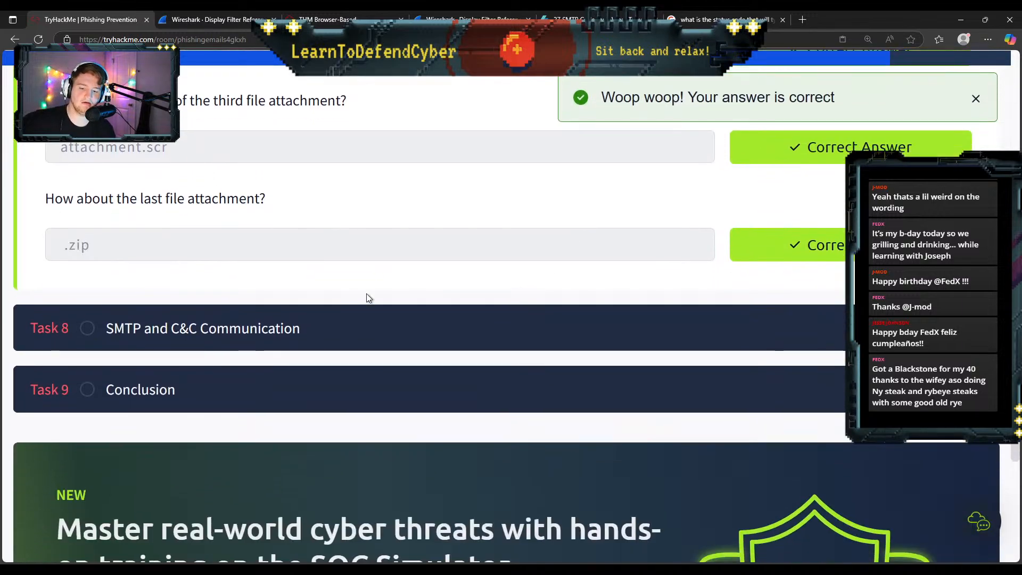
left_click(138, 338)
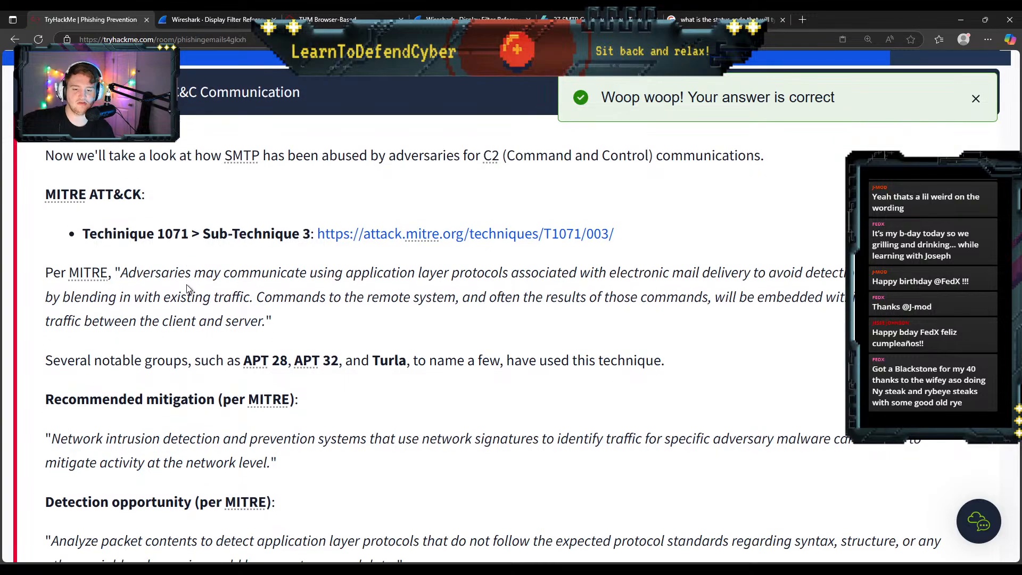
left_click(354, 570)
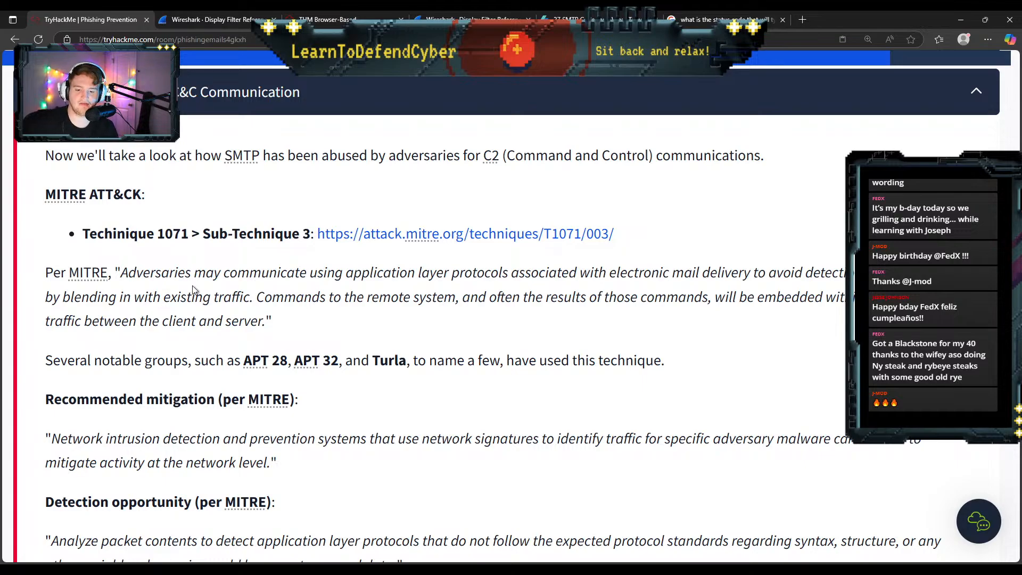
scroll(193, 285, "down", 2)
scroll(194, 285, "up", 3)
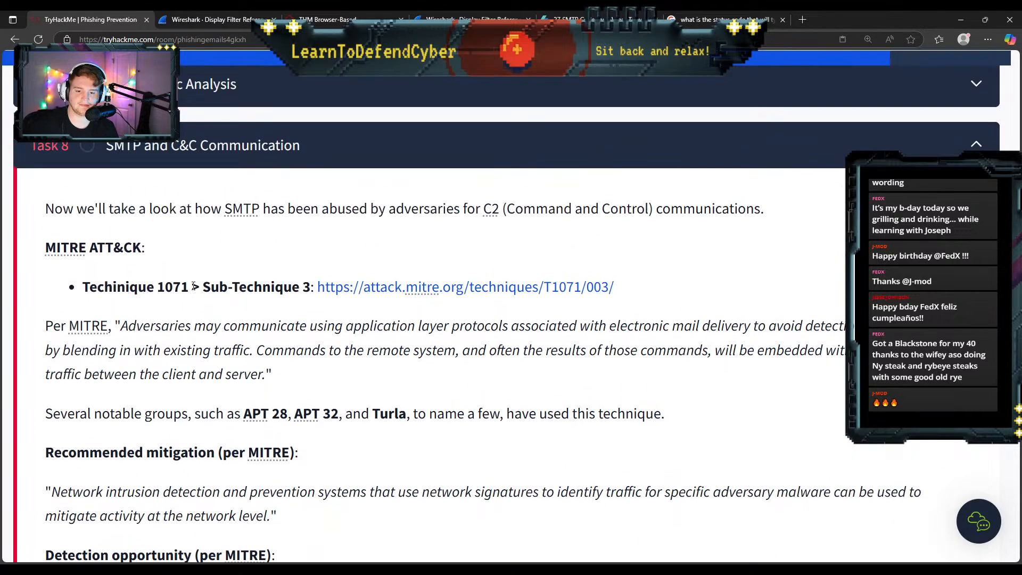
scroll(193, 285, "down", 3)
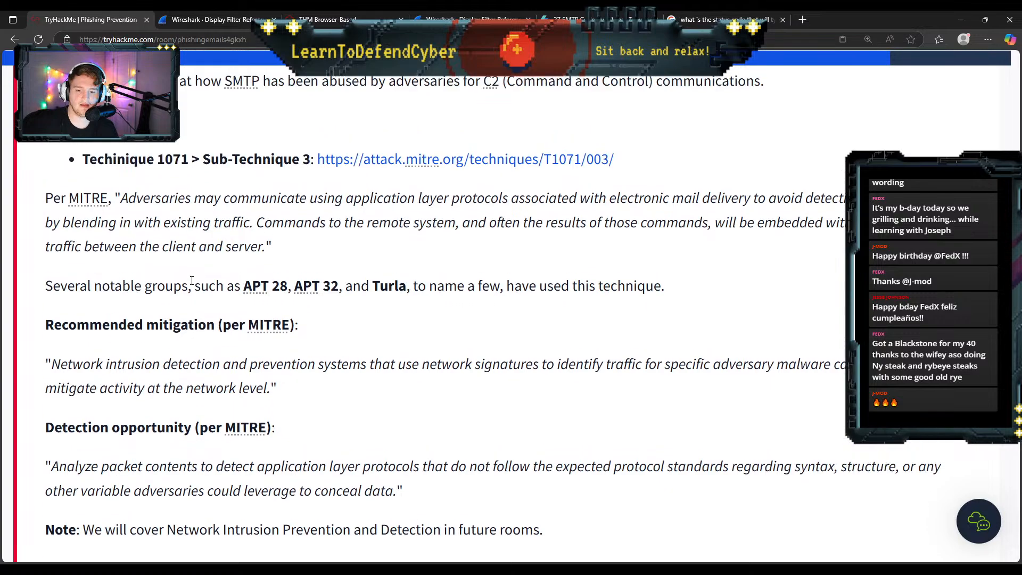
scroll(192, 280, "up", 2)
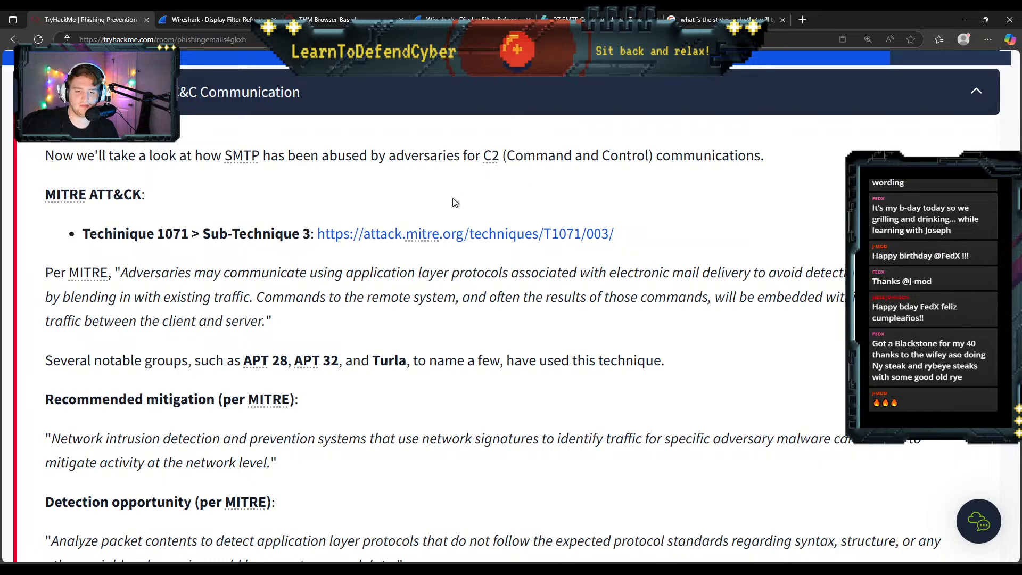
Step: Close the browser tabs holding the Wireshark display filter references, the SMTP codes article and the status code search
left_click(273, 19)
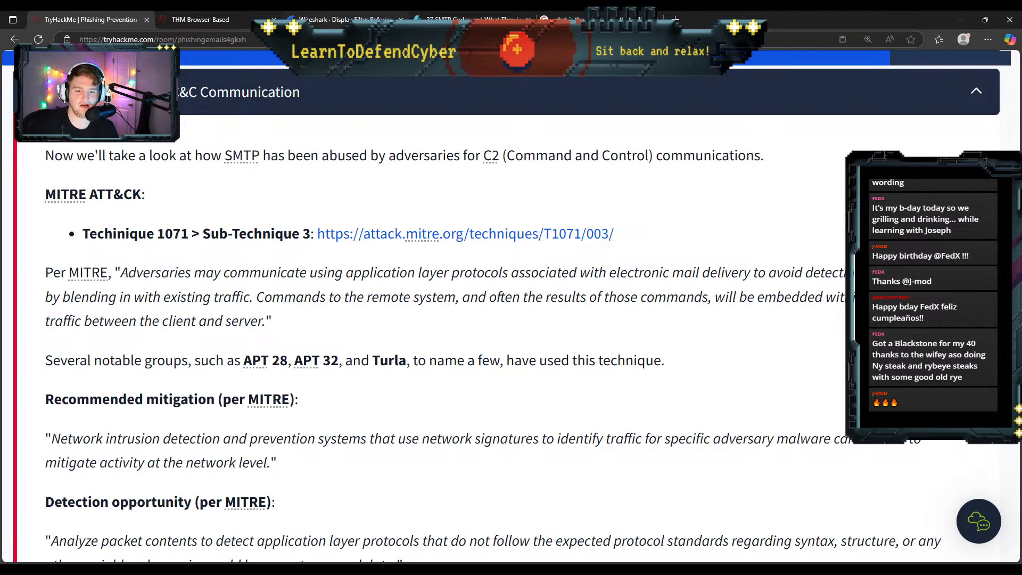
left_click(401, 19)
left_click(401, 20)
left_click(401, 19)
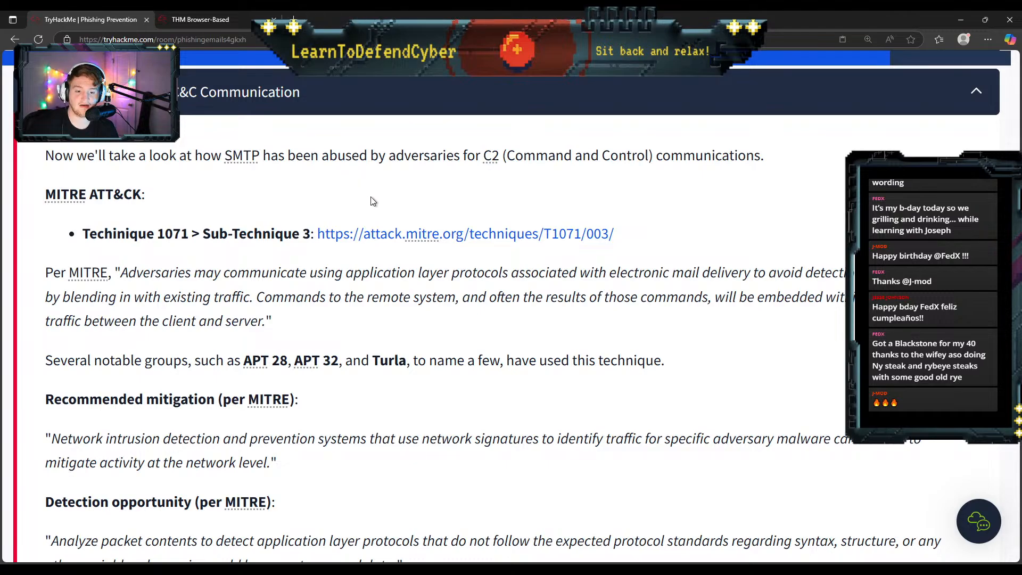
Step: Open the MITRE ATT&CK T1071/003 link in a new tab, and return to the Task 8 question about SMTP and POP3 software
middle_click(397, 234)
left_click(217, 15)
left_click(87, 15)
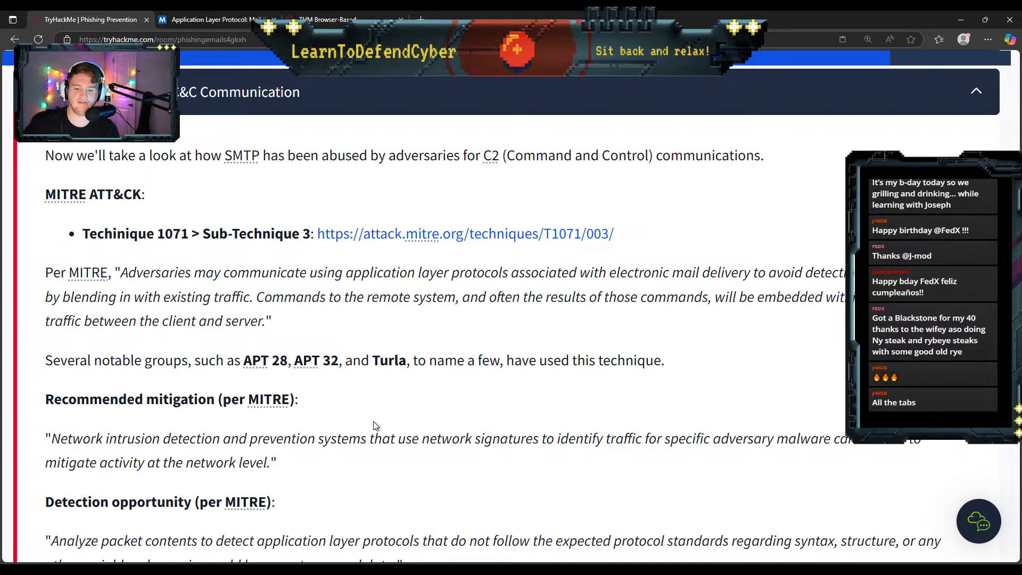
scroll(373, 421, "down", 3)
scroll(351, 407, "down", 1)
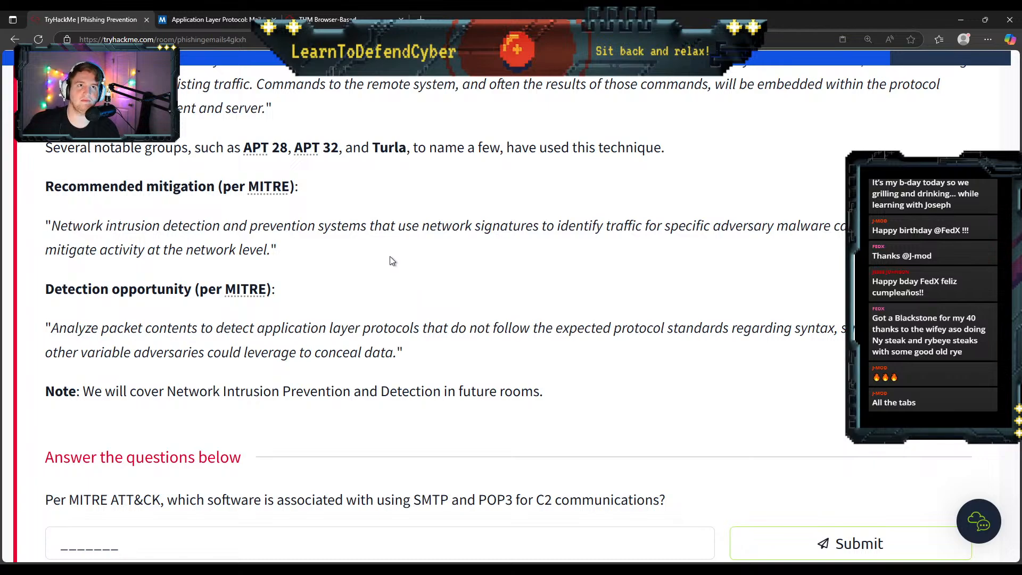
scroll(389, 261, "down", 2)
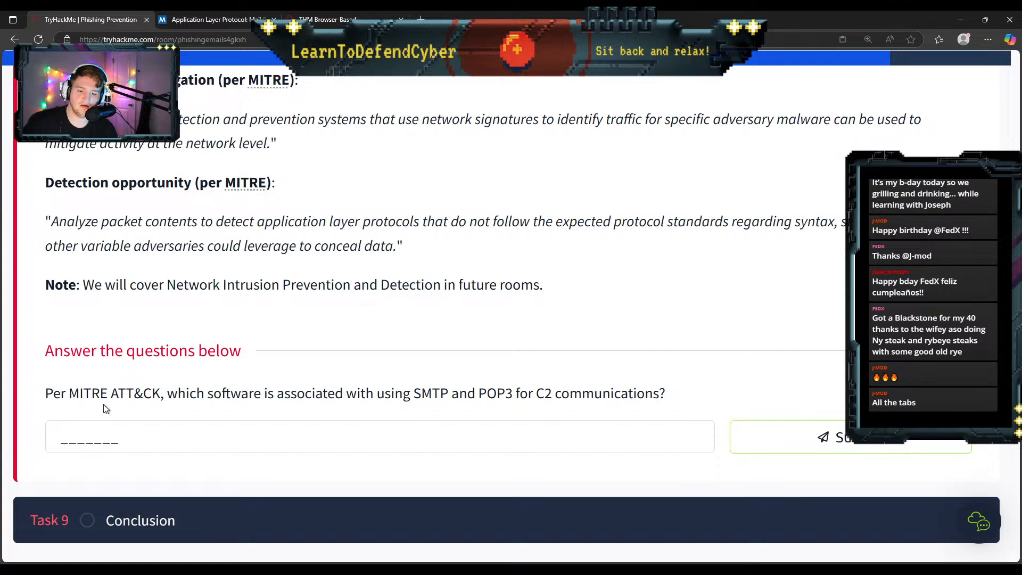
scroll(208, 322, "down", 1)
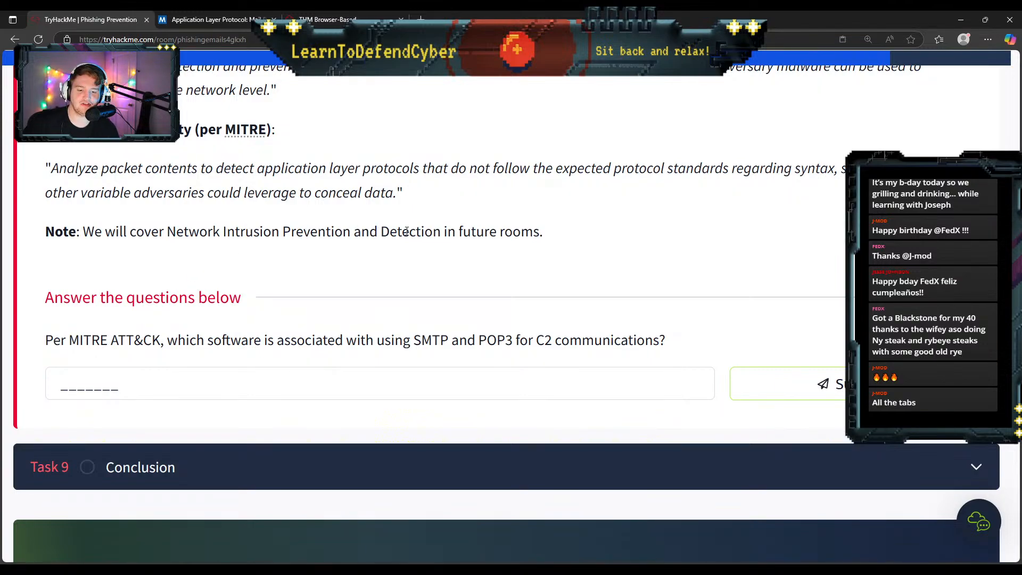
left_click(214, 388)
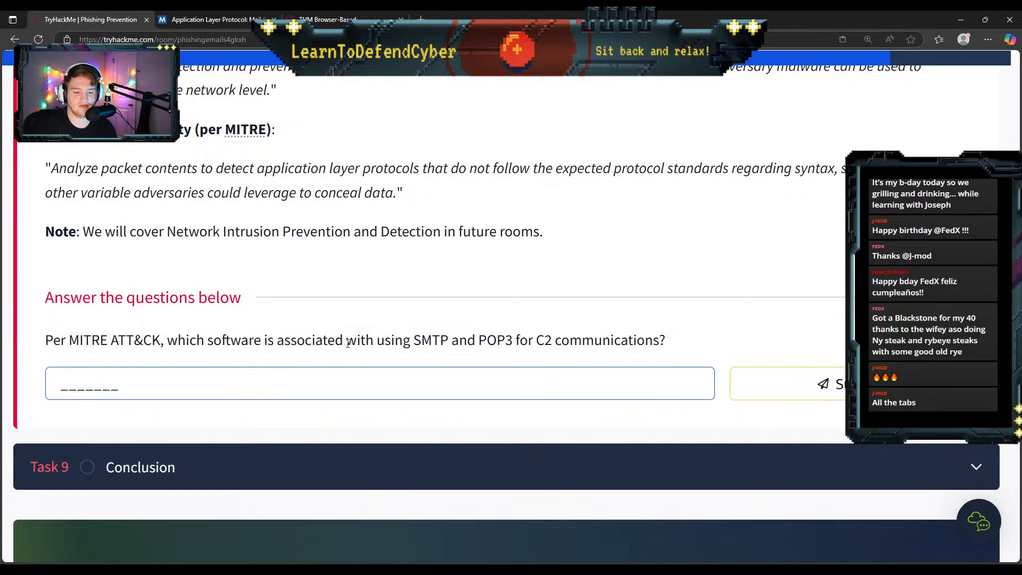
Step: Examine the procedure examples on the MITRE Mail Protocols page for software using both SMTP and POP3 for C2
left_click(207, 16)
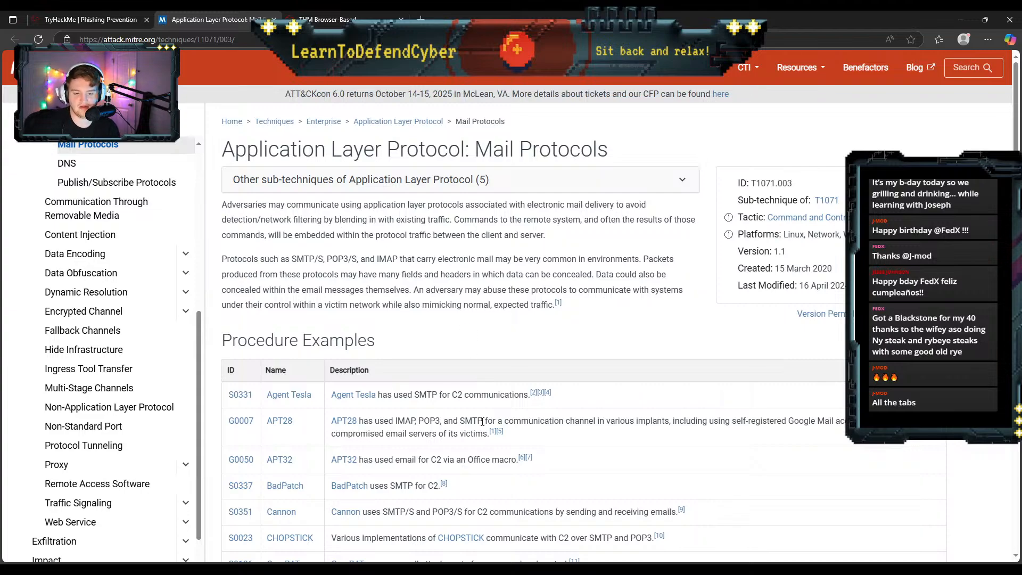
scroll(435, 302, "down", 4)
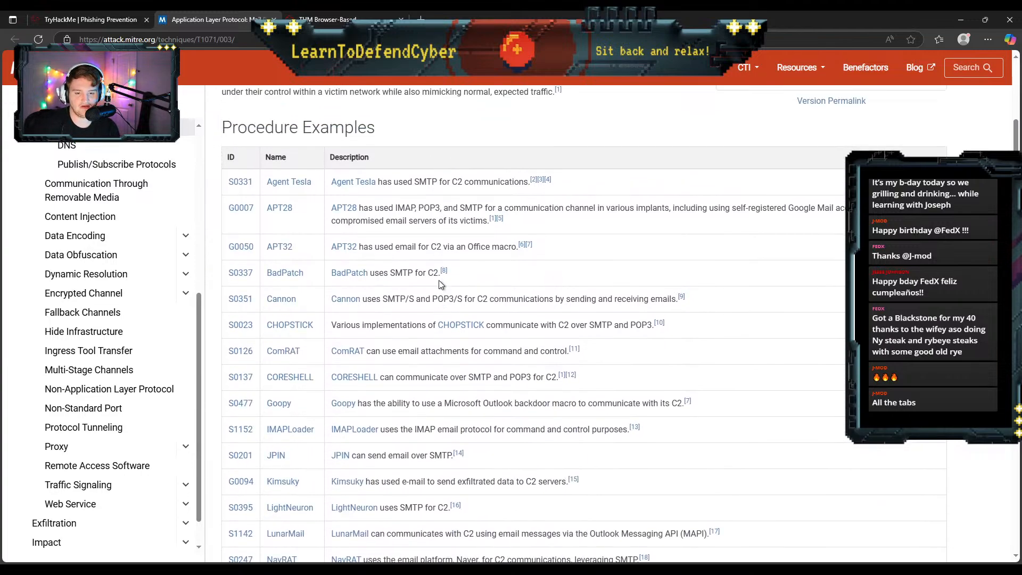
scroll(439, 284, "down", 1)
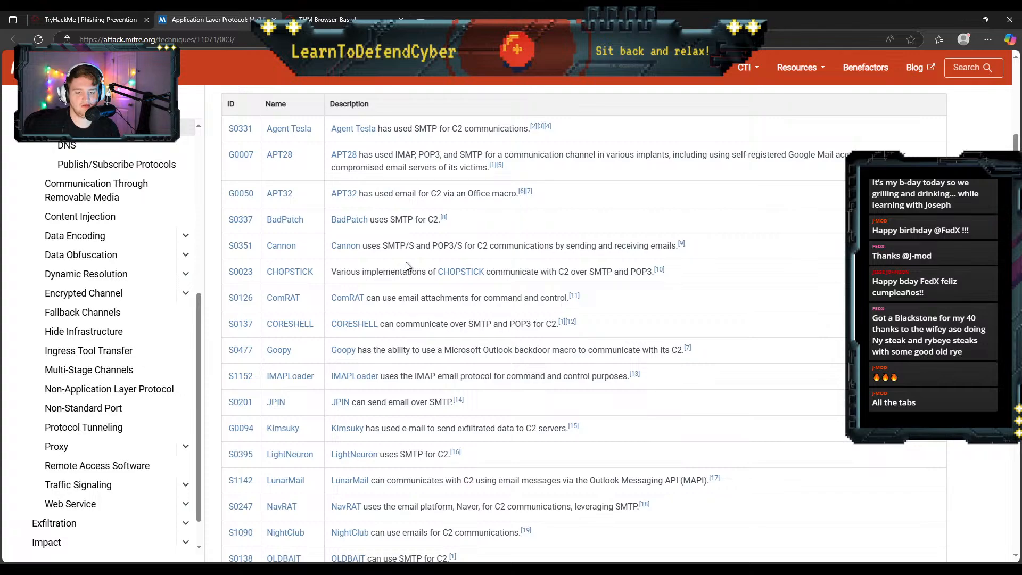
scroll(406, 263, "down", 10)
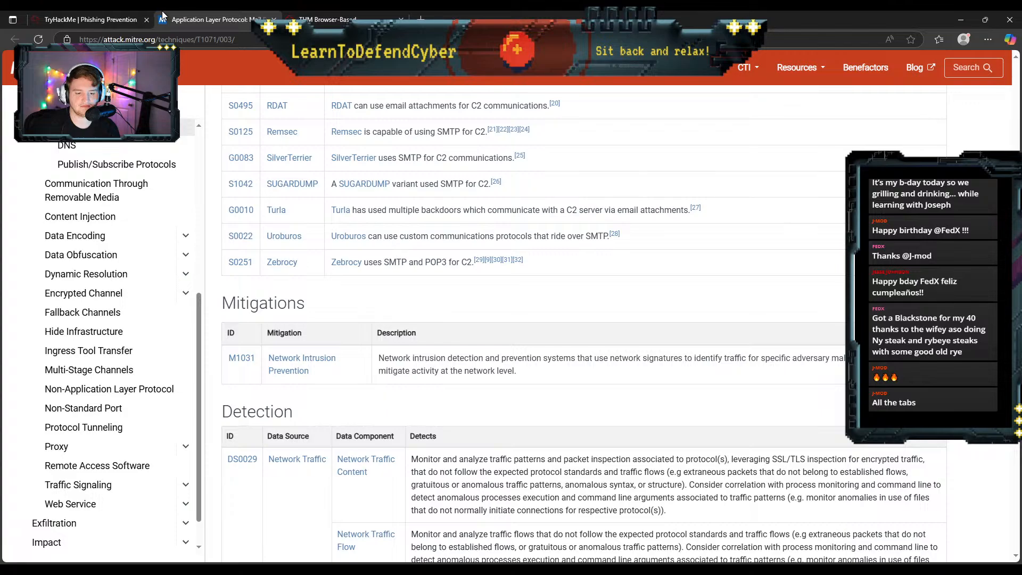
left_click(130, 12)
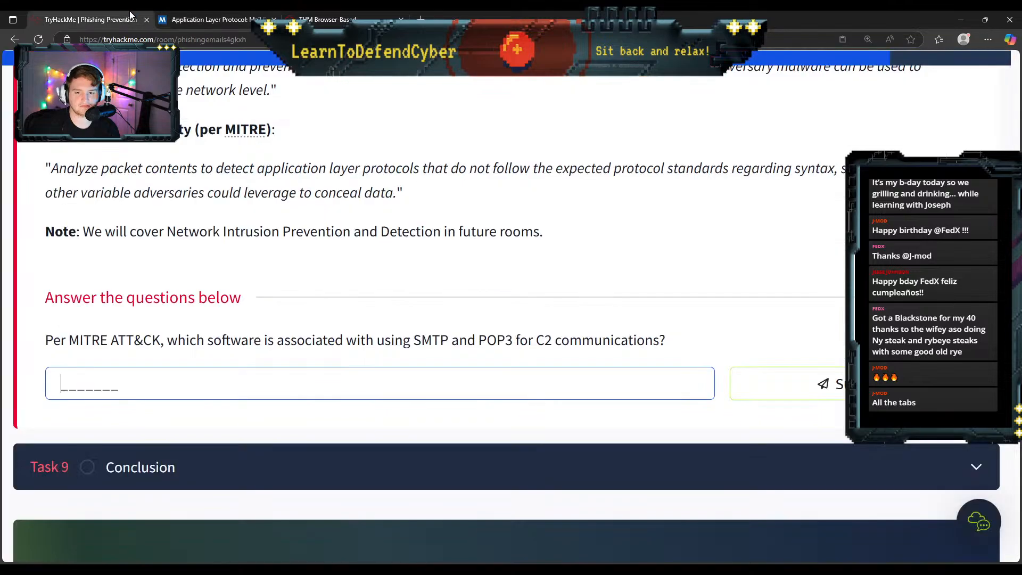
left_click(180, 12)
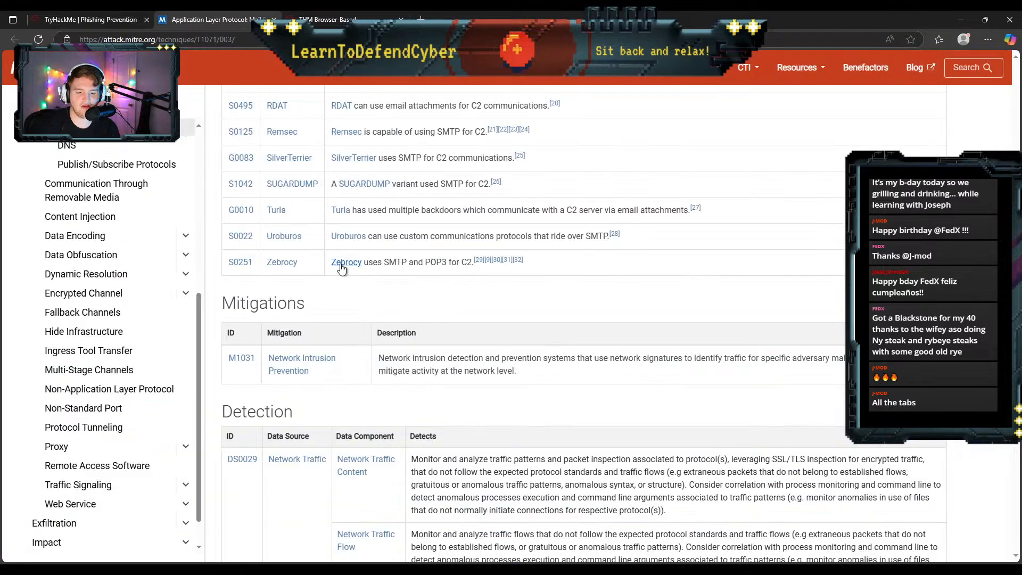
Step: Submit zebrocy in the TryHackMe room as the software associated with SMTP and POP3 for C2 communications
left_click(113, 20)
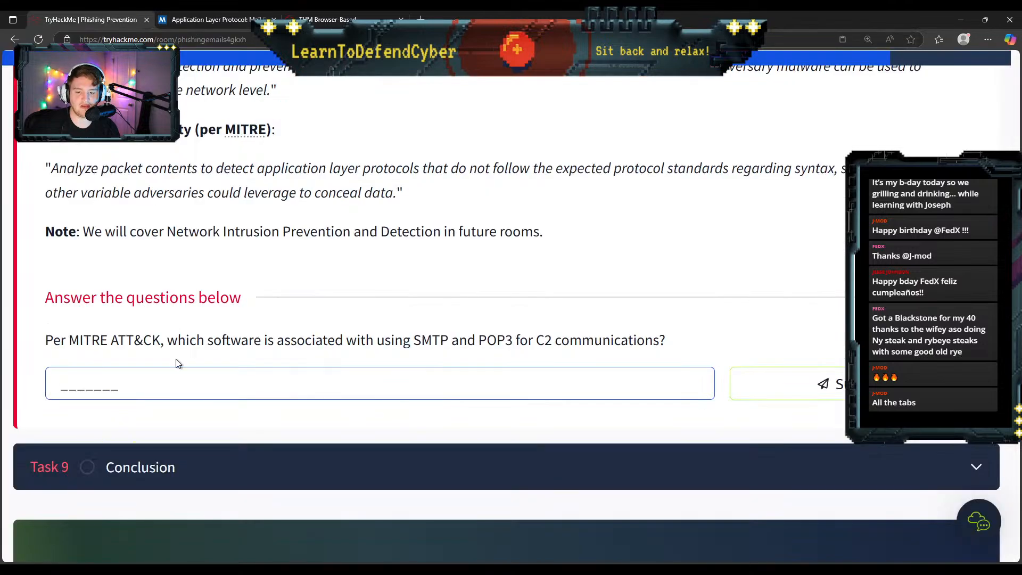
type("zebrocy")
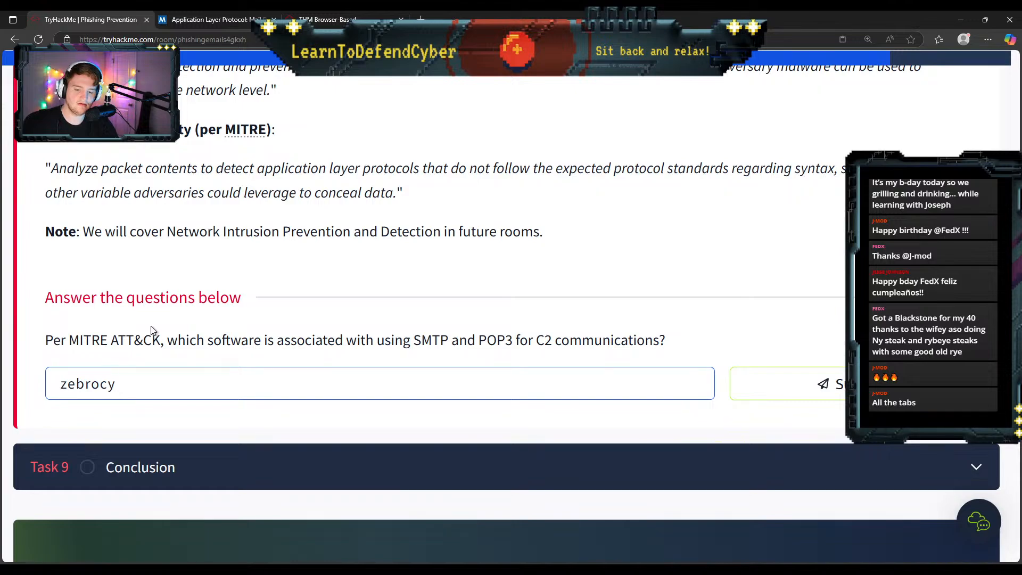
key("Tab")
key("Return")
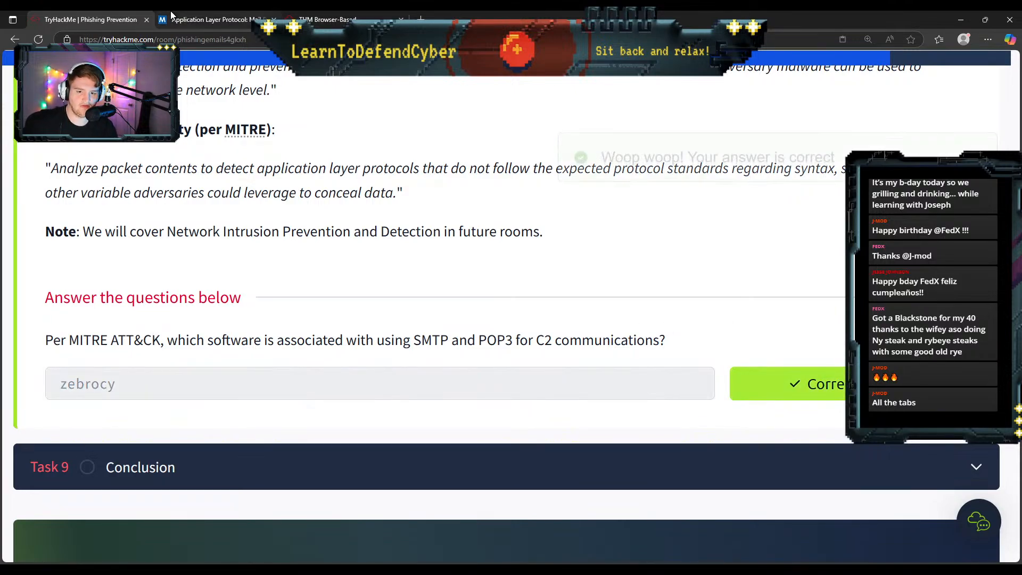
Step: Review the MITRE procedure examples list once more, and return to the TryHackMe room
key("ctrl+Tab")
scroll(435, 208, "down", 1)
scroll(436, 208, "up", 8)
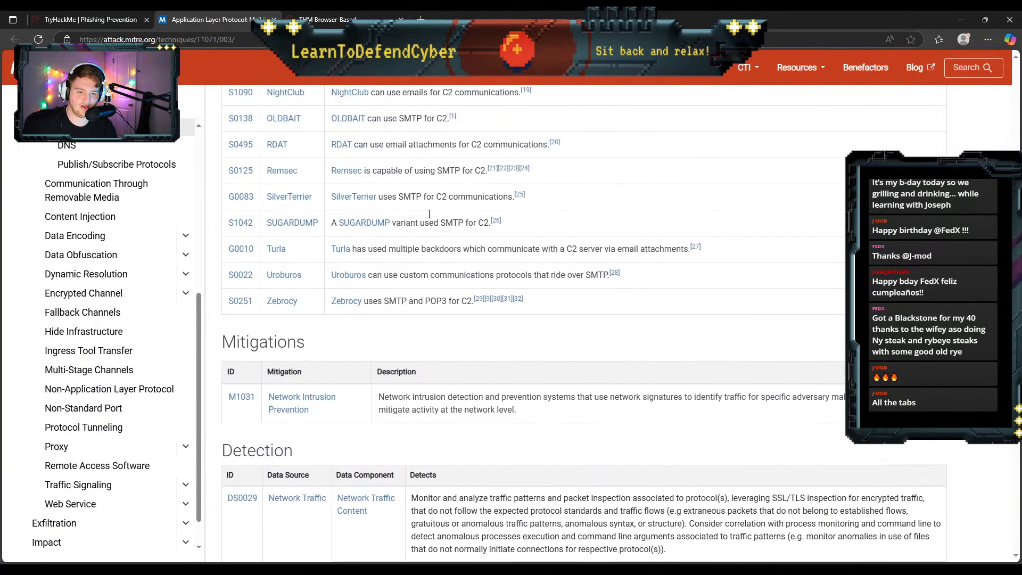
scroll(350, 132, "down", 7)
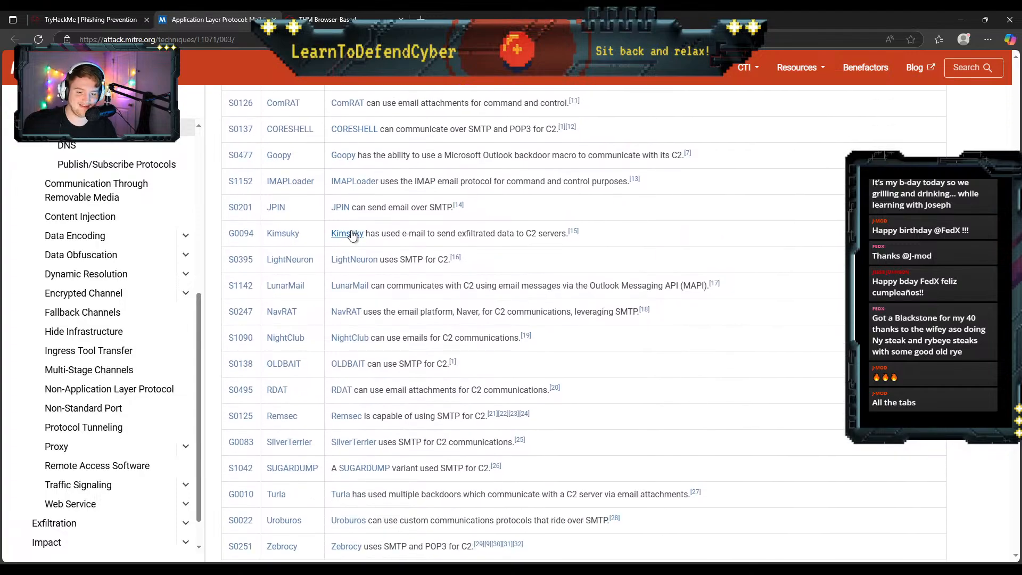
key("ctrl+shift+Tab")
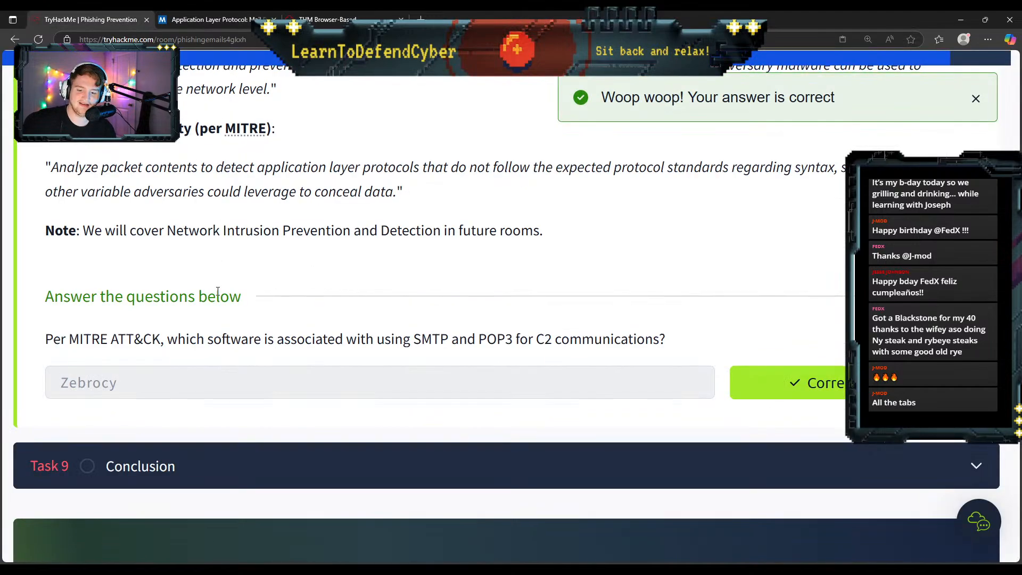
Step: Expand the Task 9 Conclusion, open its phishing incident response playbook link in a new tab, and close the MITRE tab
scroll(224, 266, "down", 2)
left_click(225, 358)
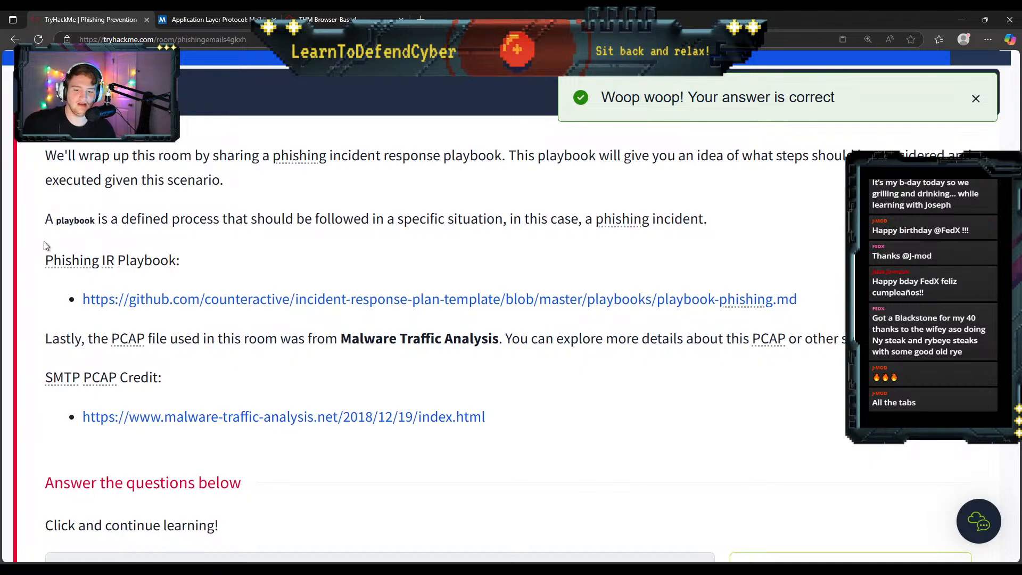
left_click(165, 301)
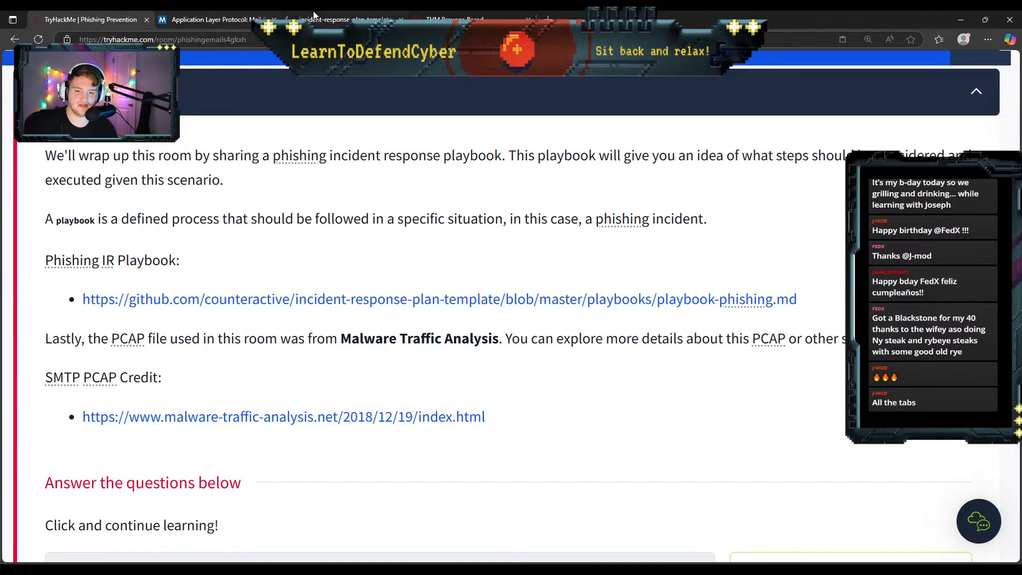
left_click(266, 19)
Step: Look through the investigation and remediation sections of playbook-phishing.md on GitHub
scroll(273, 335, "down", 7)
scroll(273, 339, "down", 2)
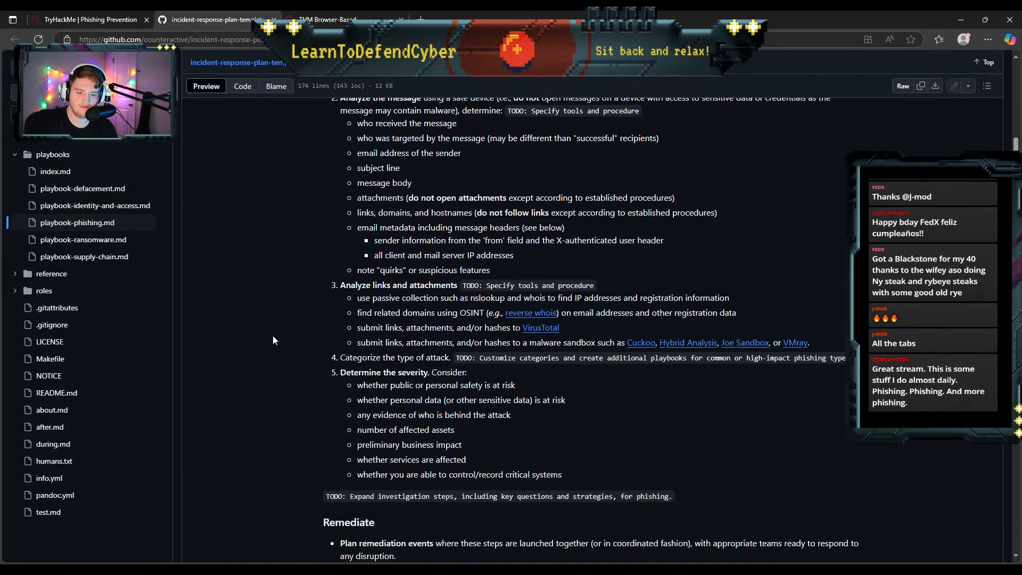
scroll(273, 340, "up", 10)
scroll(273, 340, "down", 6)
scroll(273, 340, "down", 11)
scroll(272, 335, "up", 18)
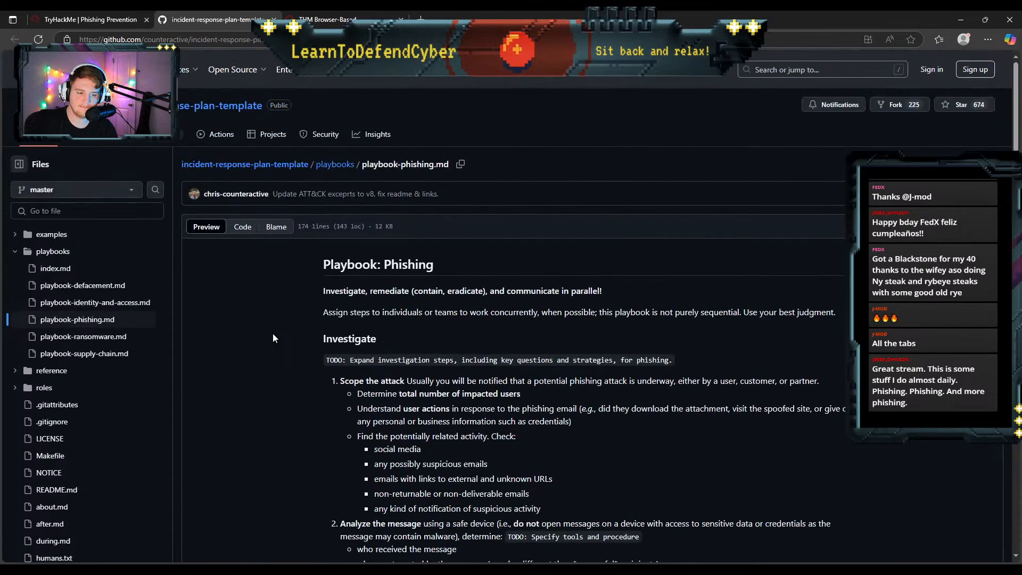
scroll(273, 333, "down", 2)
Step: Mark the Task 9 Conclusion question as complete in the TryHackMe room, and close the GitHub playbook tab
left_click(76, 12)
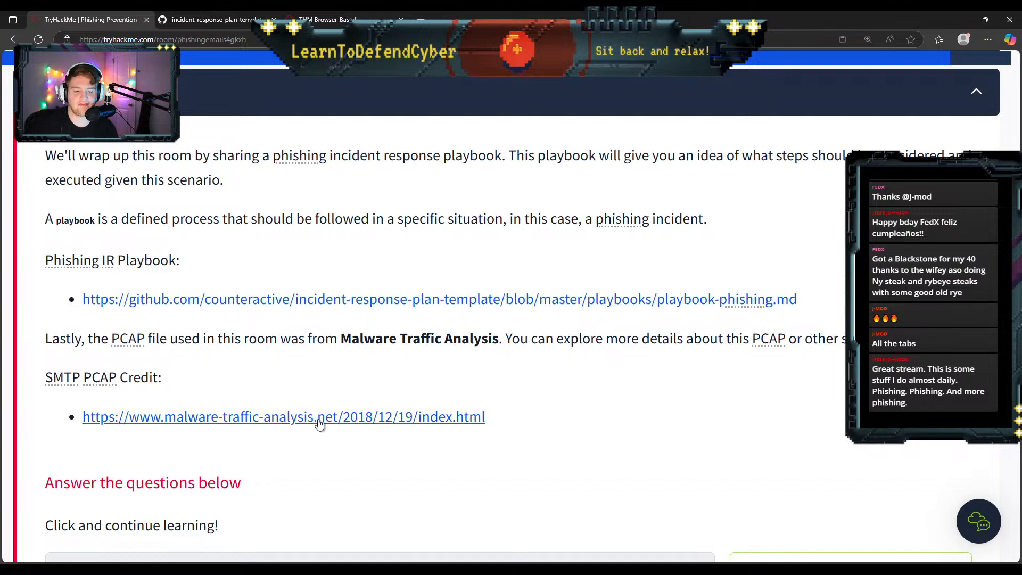
scroll(281, 359, "down", 4)
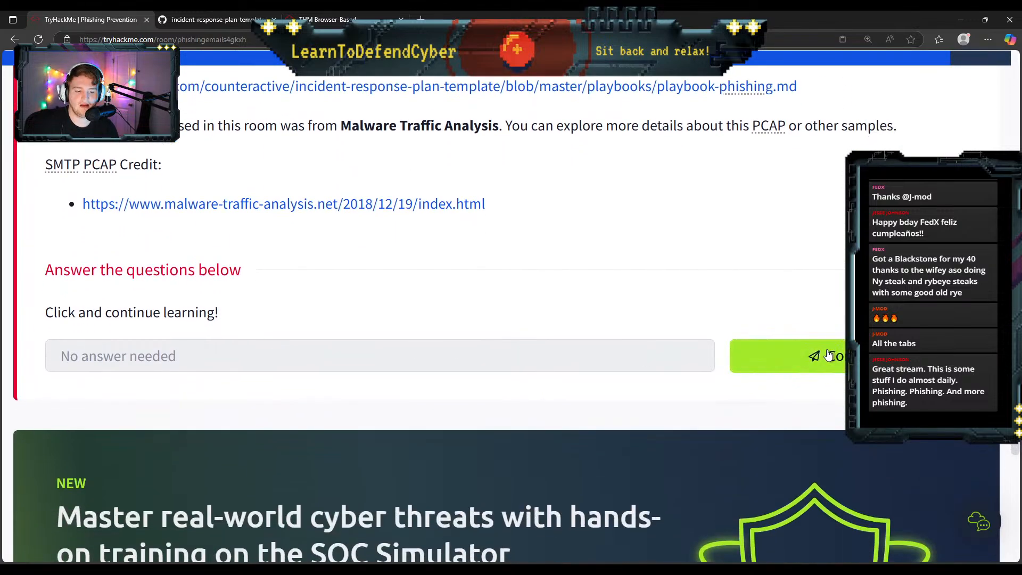
left_click(828, 355)
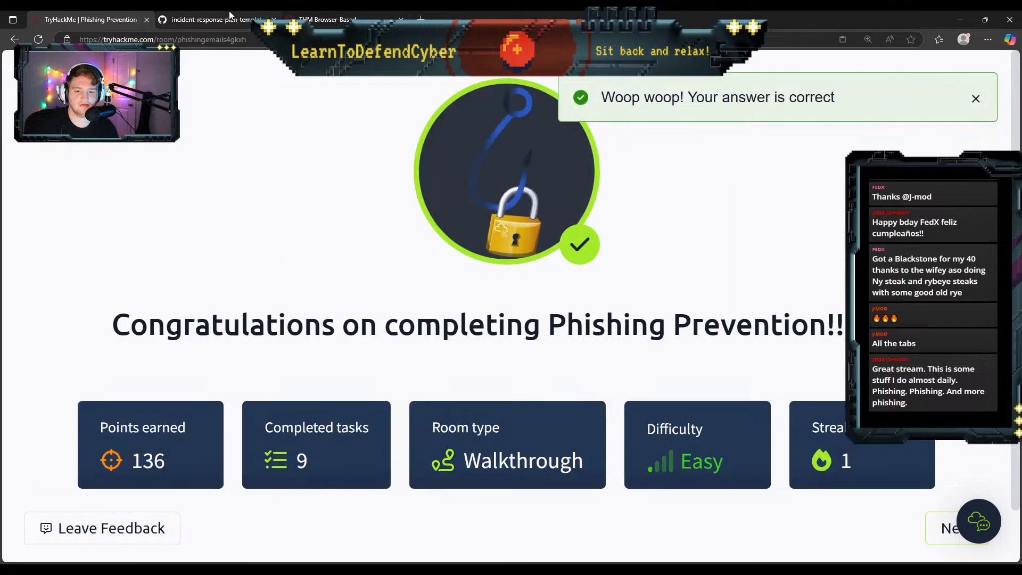
left_click(273, 19)
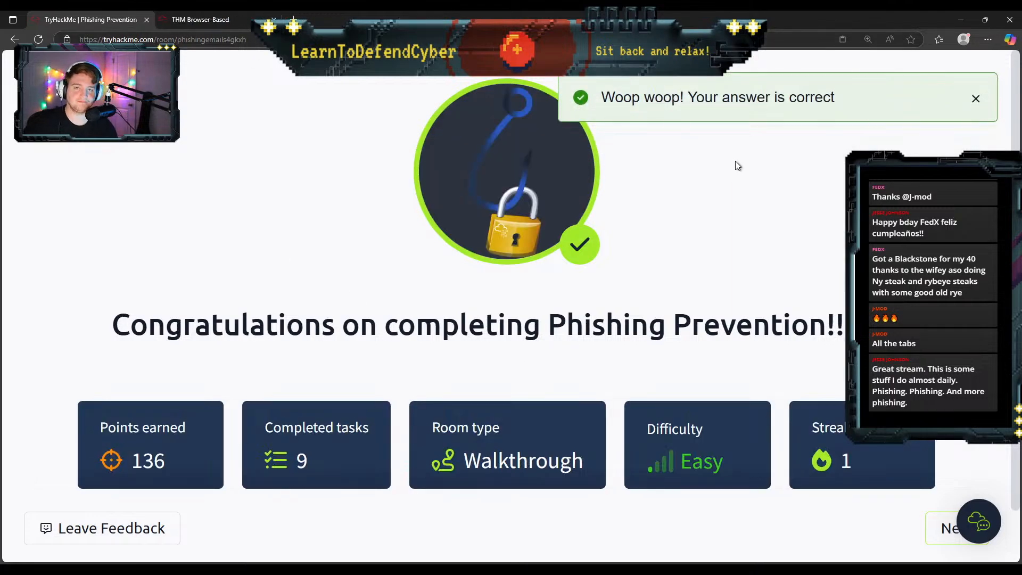